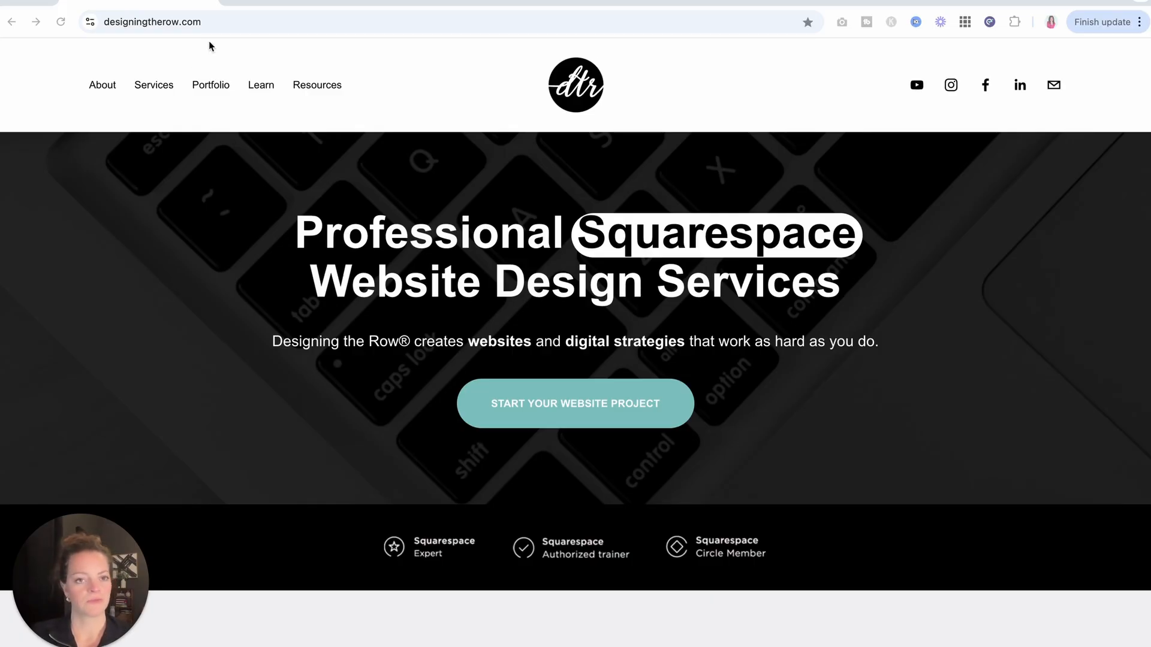
Browse the popular Squarespace templates, open the Klipsan template and start a site with this design
{"action": "left_click", "coordinate": [268, 2]}
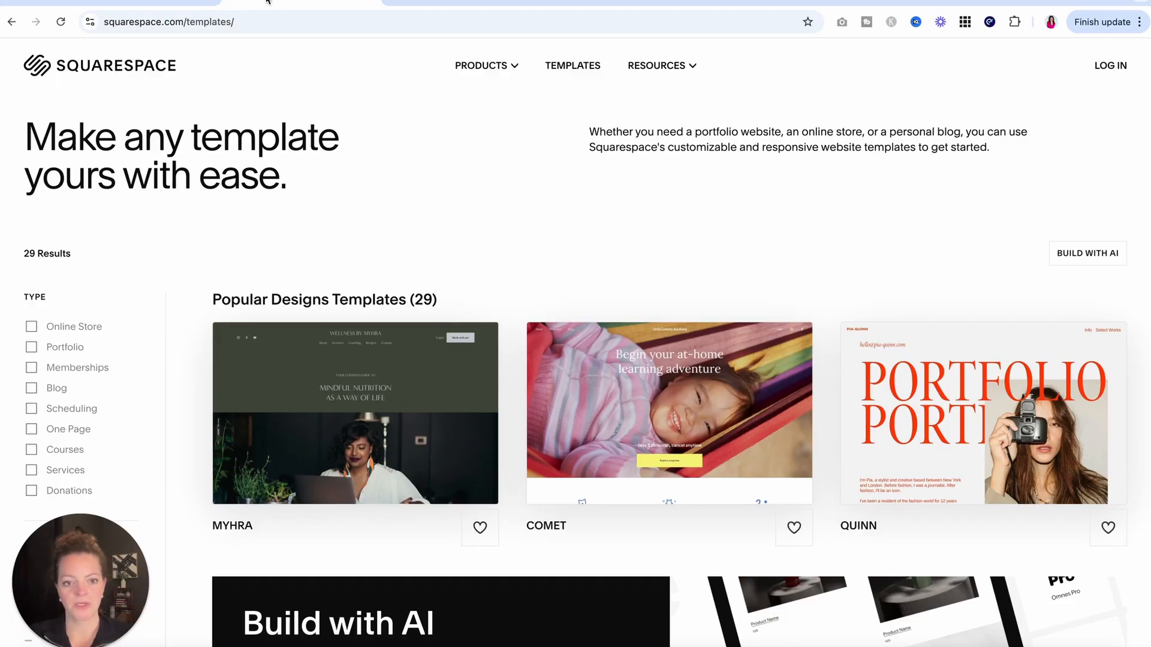
{"action": "scroll", "coordinate": [311, 358], "scroll_direction": "down", "scroll_amount": 7}
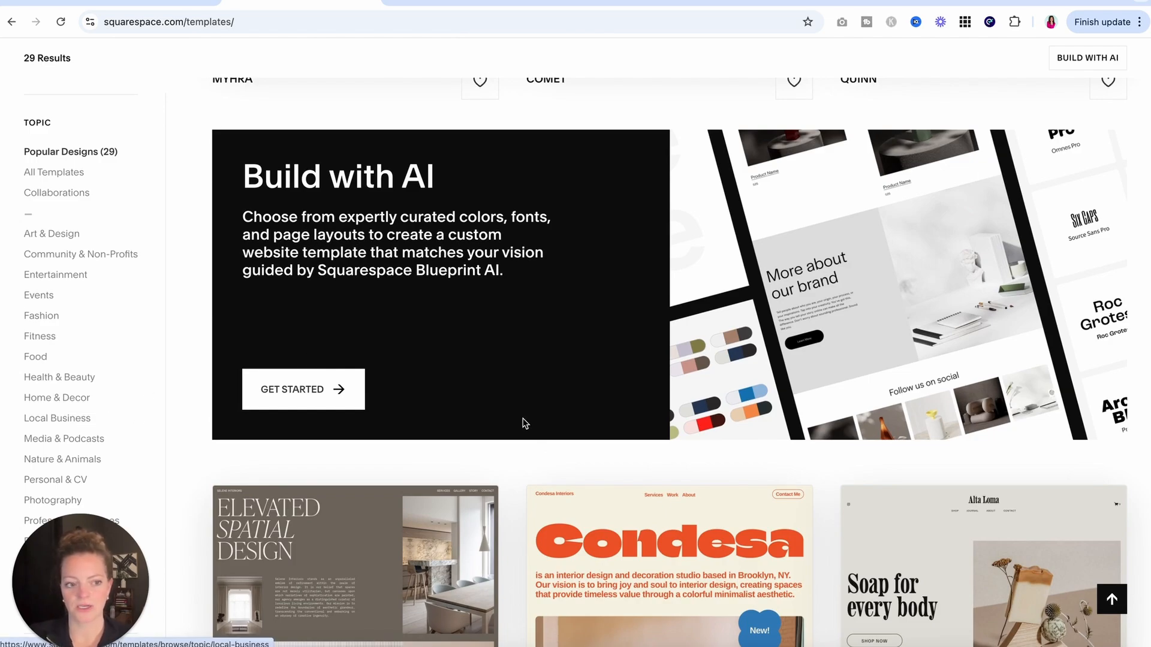
{"action": "scroll", "coordinate": [523, 423], "scroll_direction": "down", "scroll_amount": 10}
{"action": "scroll", "coordinate": [522, 422], "scroll_direction": "down", "scroll_amount": 15}
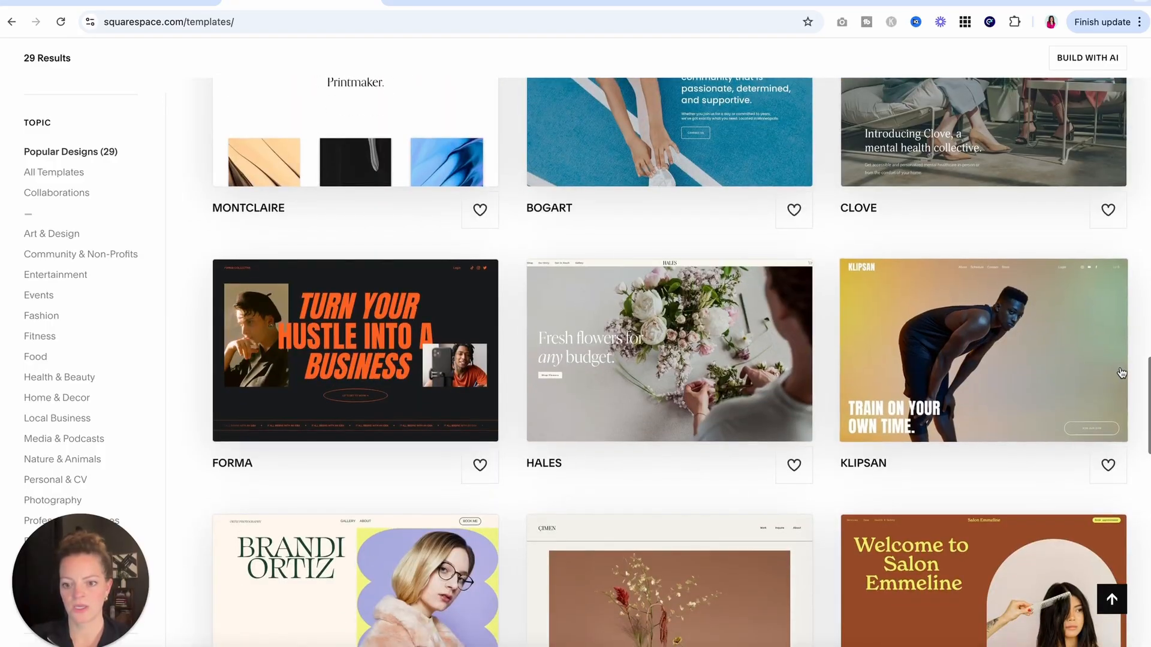
{"action": "mouse_move", "coordinate": [1121, 373]}
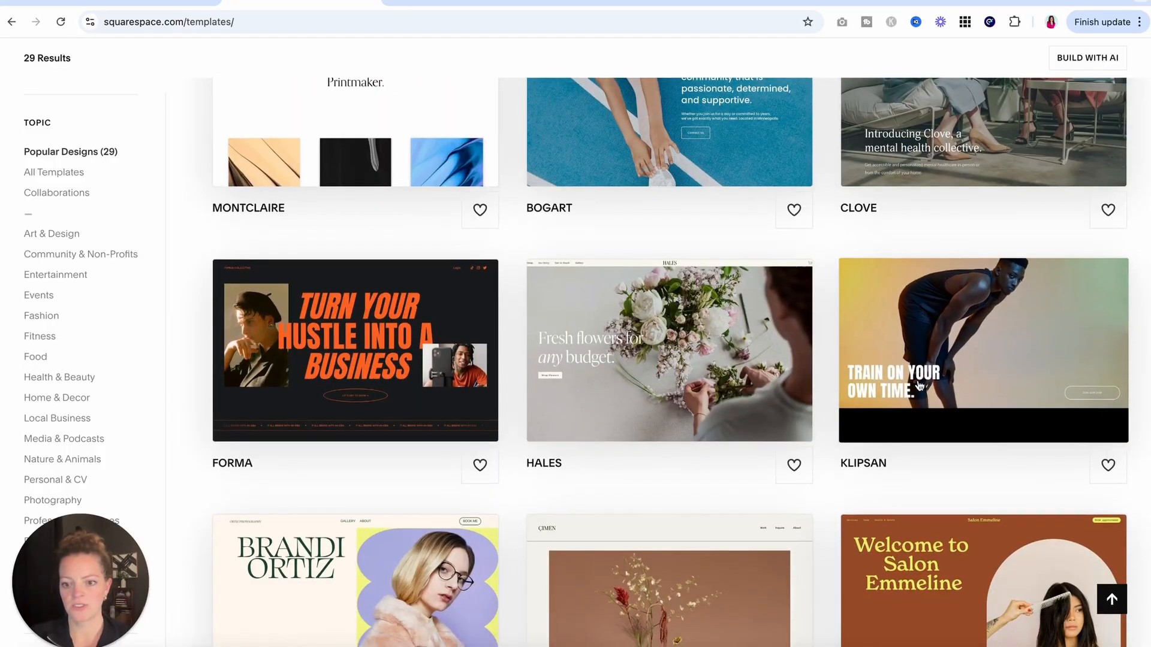
{"action": "left_click", "coordinate": [919, 386]}
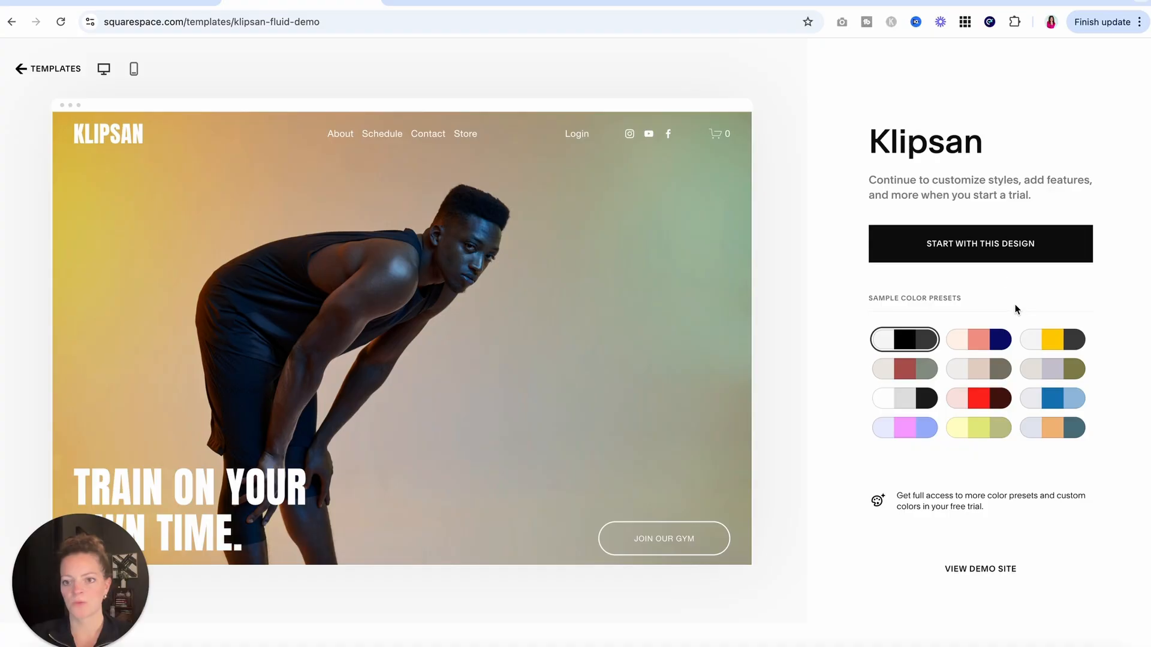
{"action": "left_click", "coordinate": [999, 248]}
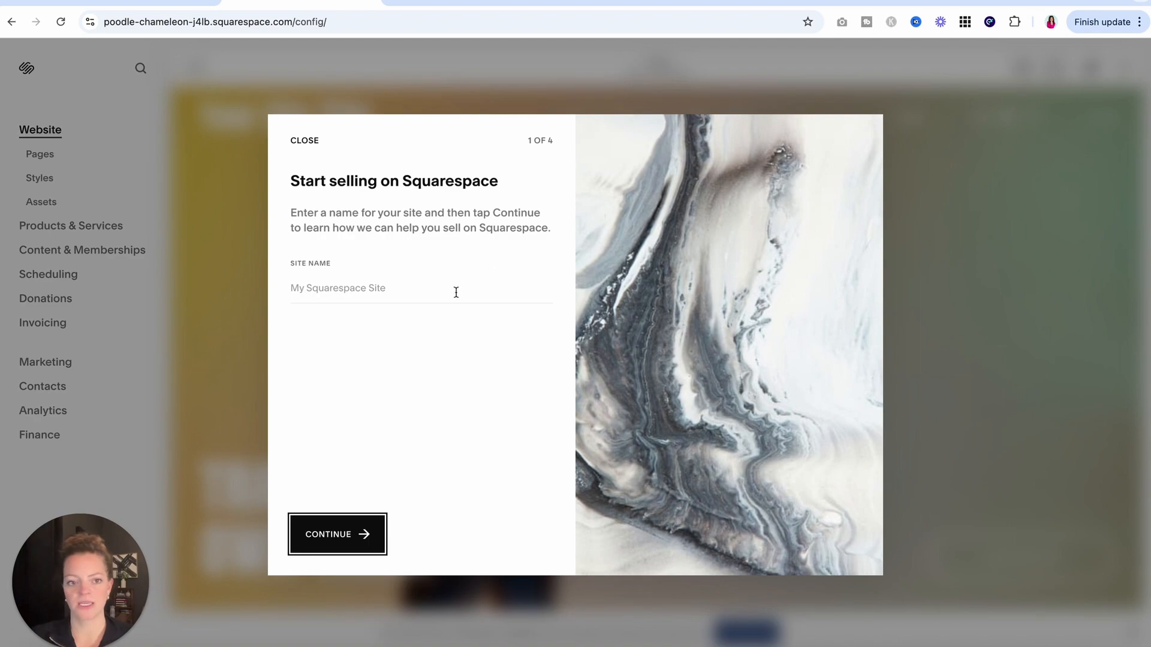
Name the site "Katherine's Gym", then close the selling setup and the Invoicing tip
{"action": "left_click", "coordinate": [379, 287]}
{"action": "type", "text": "Katherine"}
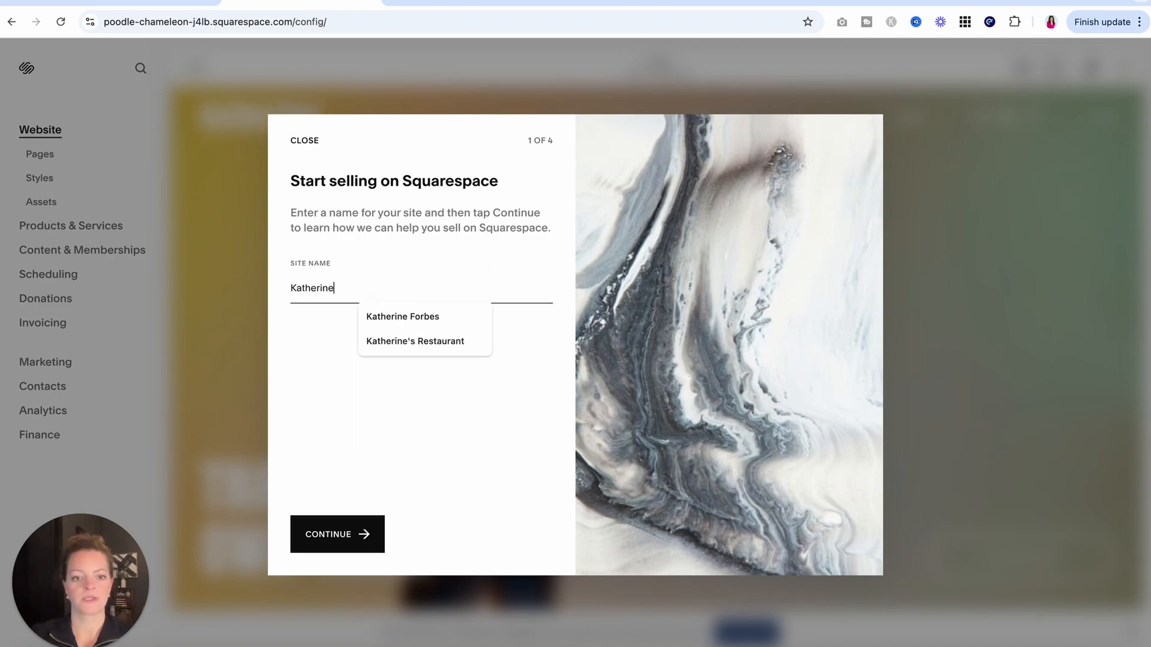
{"action": "type", "text": "'s Gym"}
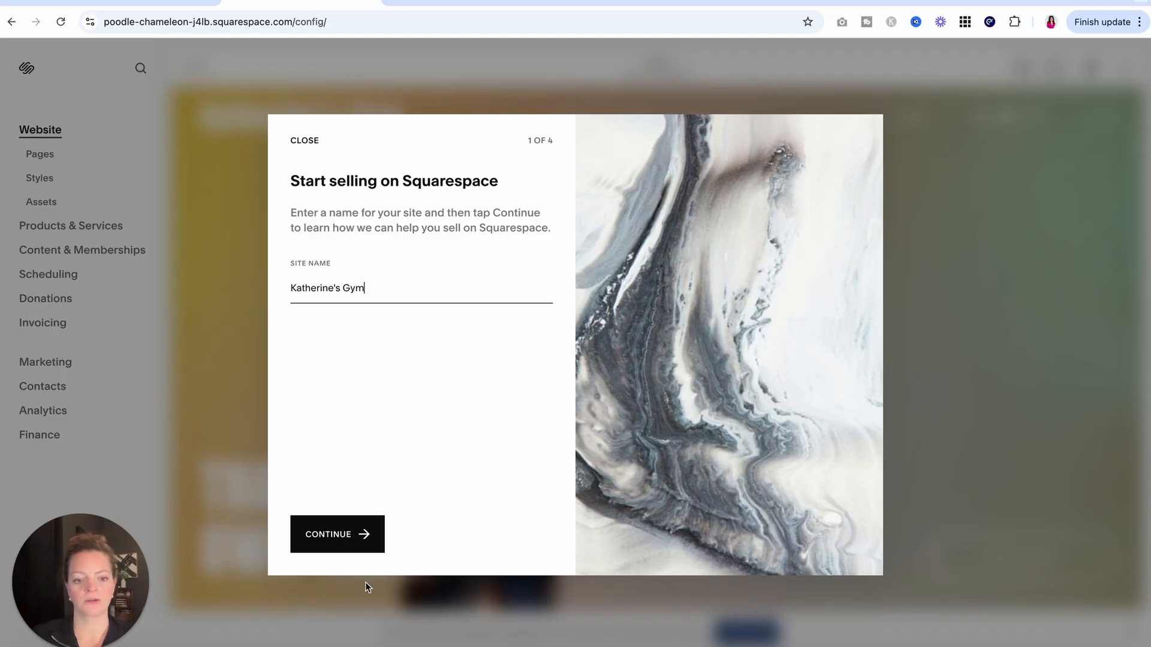
{"action": "left_click", "coordinate": [334, 544]}
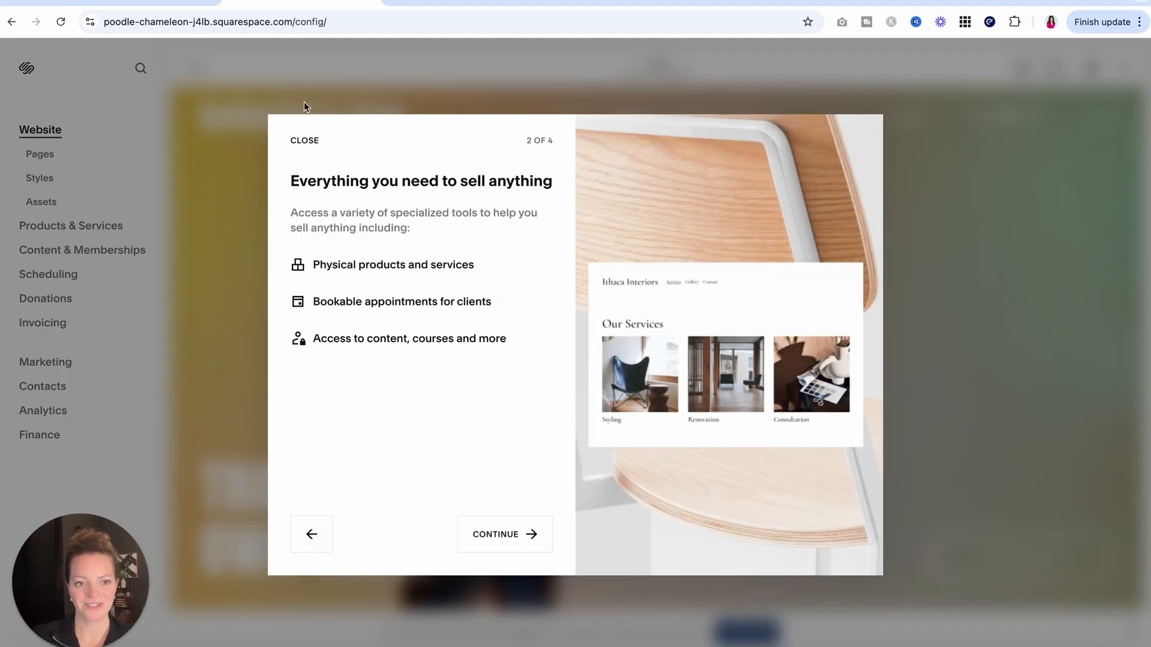
{"action": "left_click", "coordinate": [302, 146]}
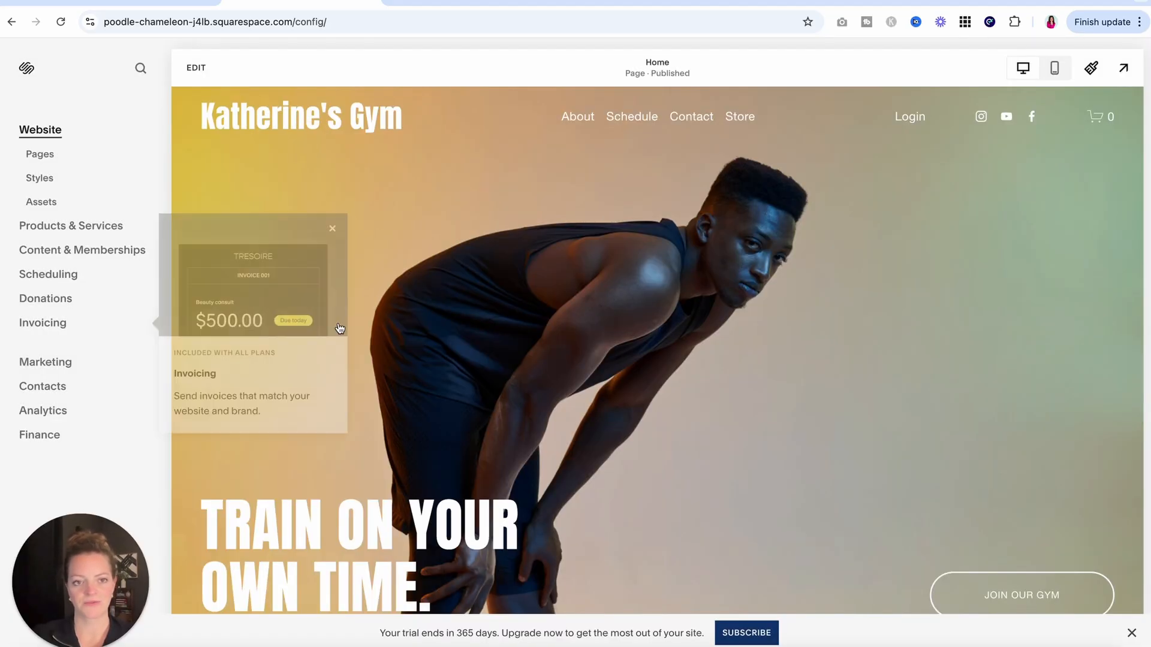
{"action": "left_click", "coordinate": [331, 228]}
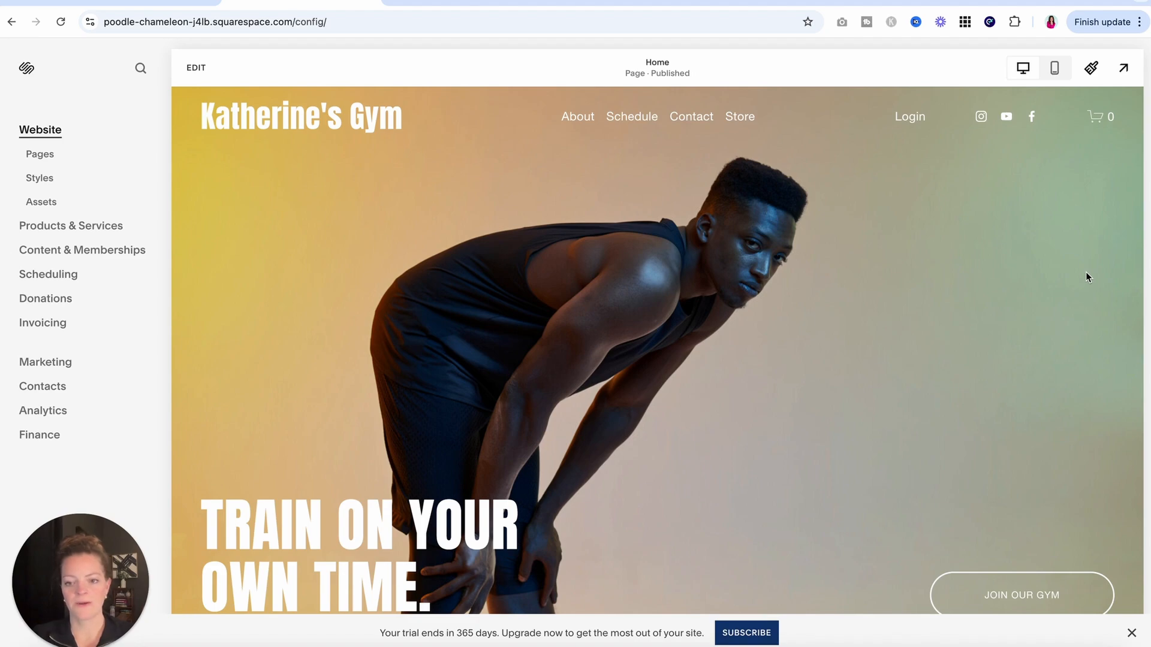
Examine the sections of the new site's Home page from the banner to the footer and return to the banner
{"action": "scroll", "coordinate": [1087, 277], "scroll_direction": "down", "scroll_amount": 15}
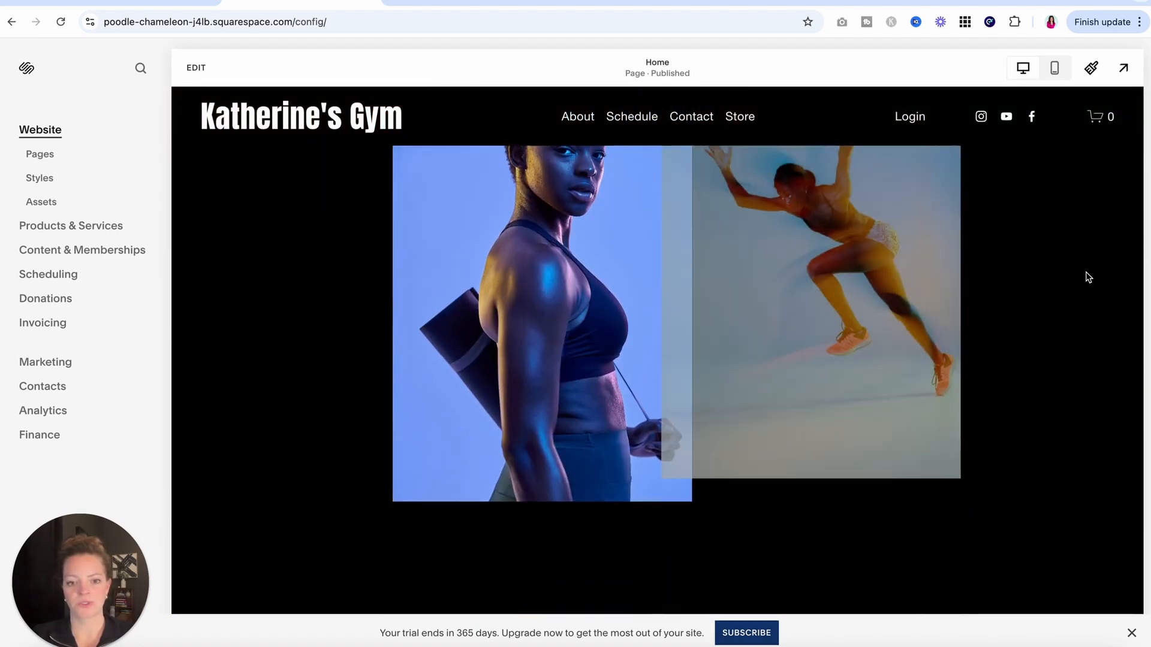
{"action": "scroll", "coordinate": [1088, 277], "scroll_direction": "down", "scroll_amount": 15}
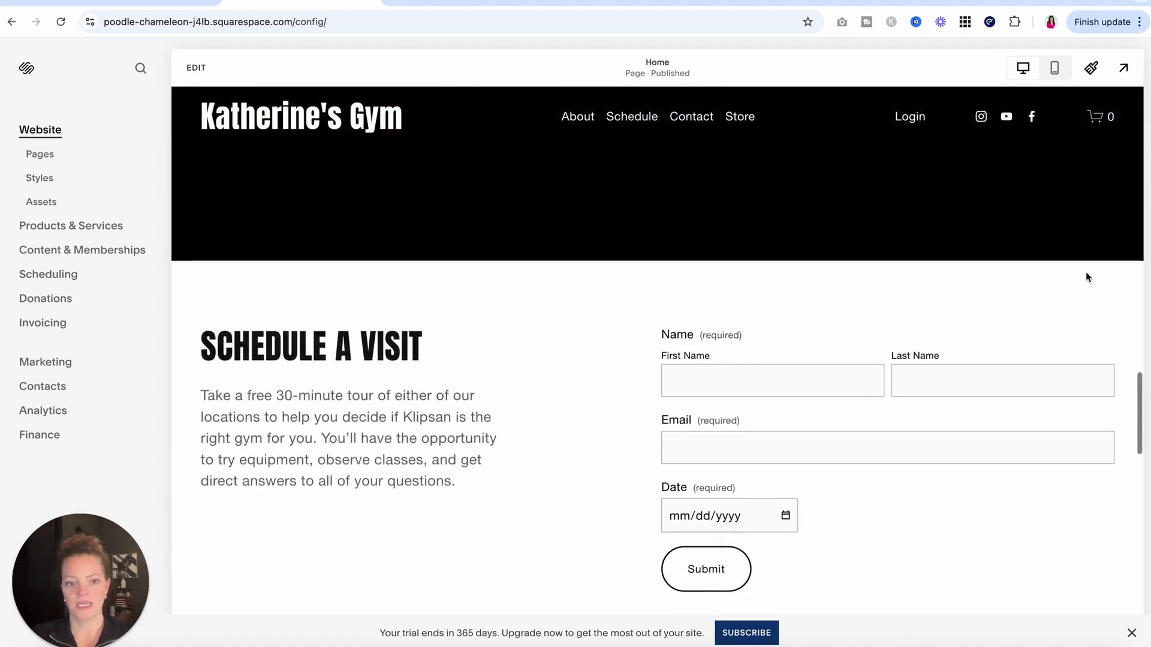
{"action": "scroll", "coordinate": [1087, 276], "scroll_direction": "down", "scroll_amount": 10}
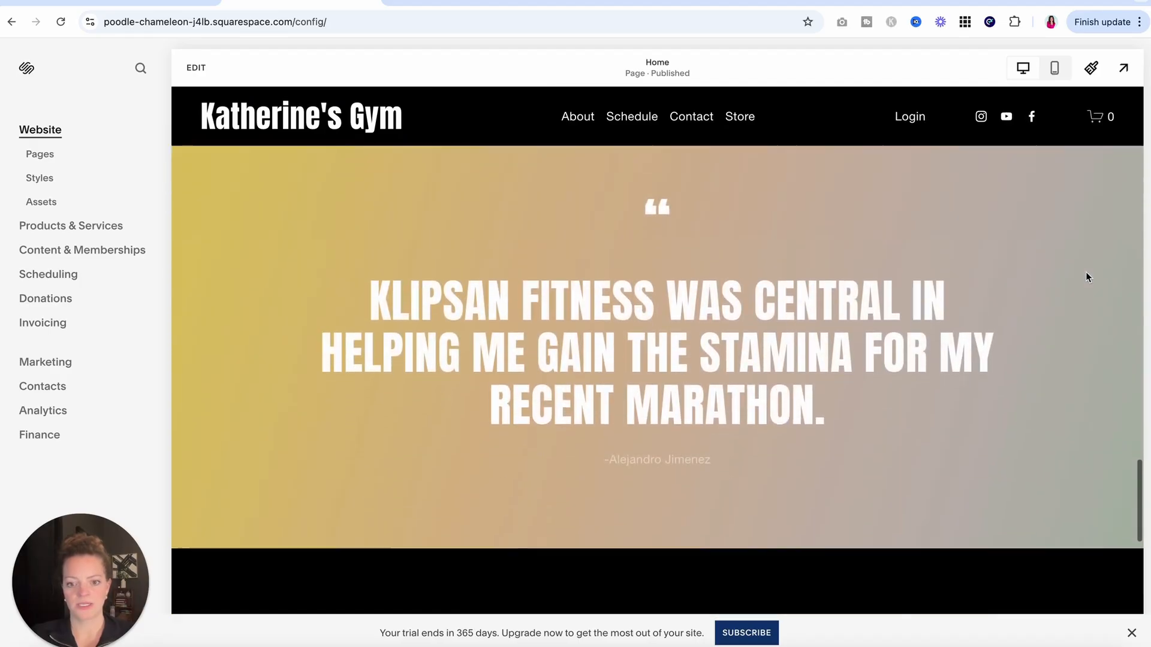
{"action": "scroll", "coordinate": [1086, 277], "scroll_direction": "down", "scroll_amount": 2}
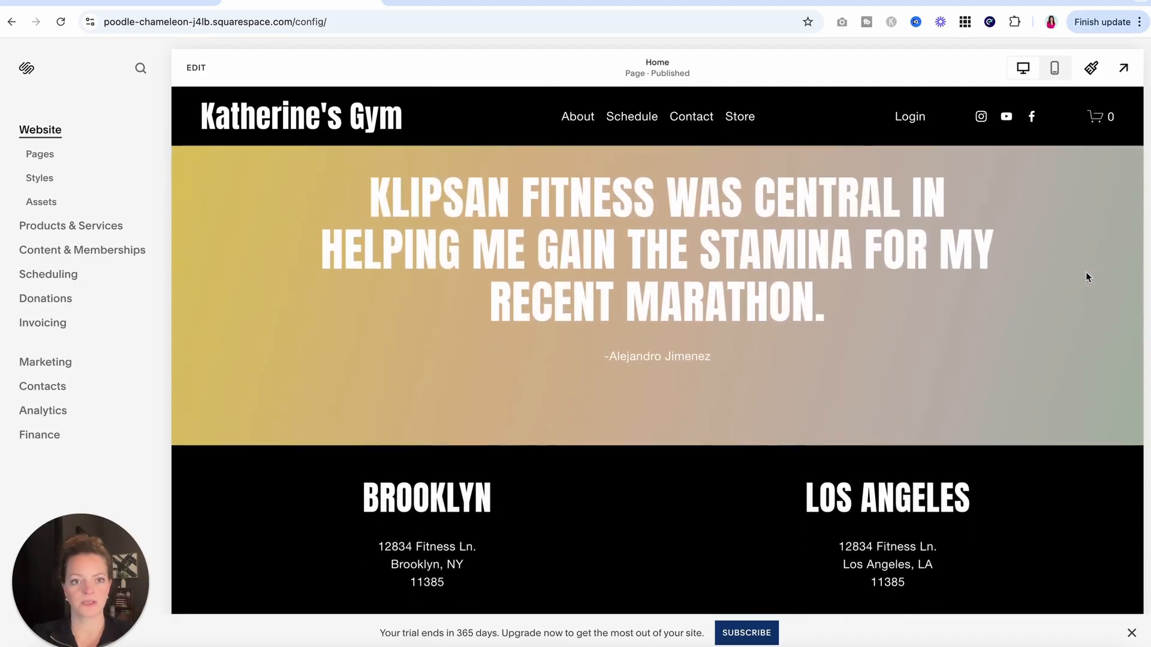
{"action": "scroll", "coordinate": [1086, 274], "scroll_direction": "down", "scroll_amount": 7}
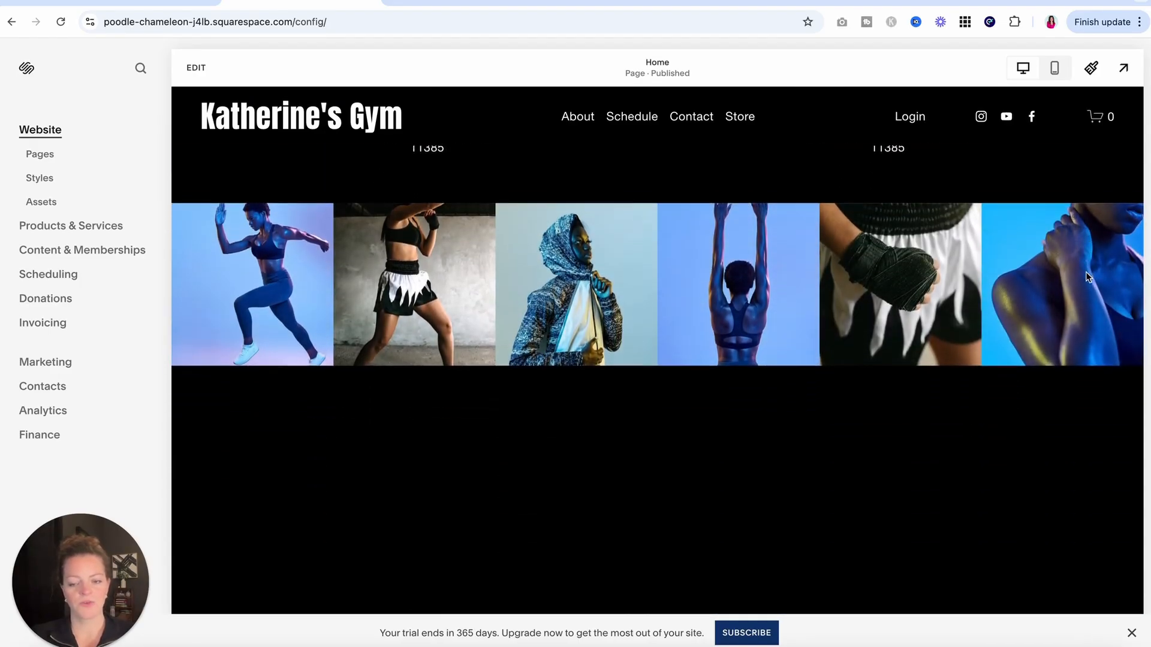
{"action": "scroll", "coordinate": [1086, 275], "scroll_direction": "up", "scroll_amount": 2}
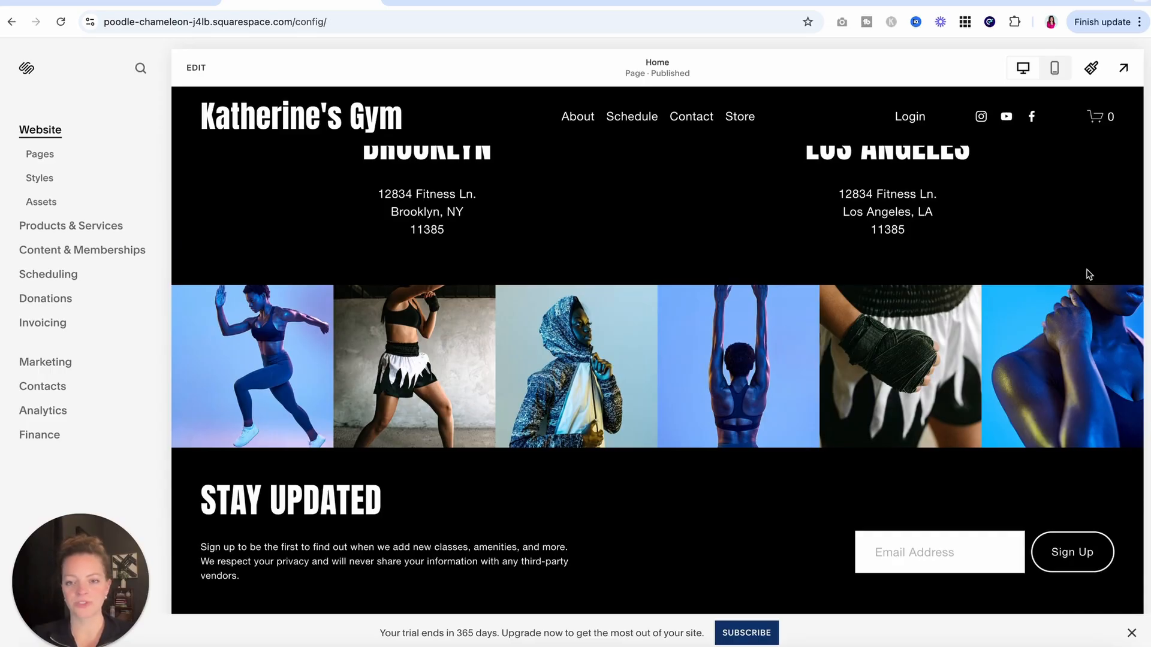
{"action": "scroll", "coordinate": [1089, 274], "scroll_direction": "down", "scroll_amount": 2}
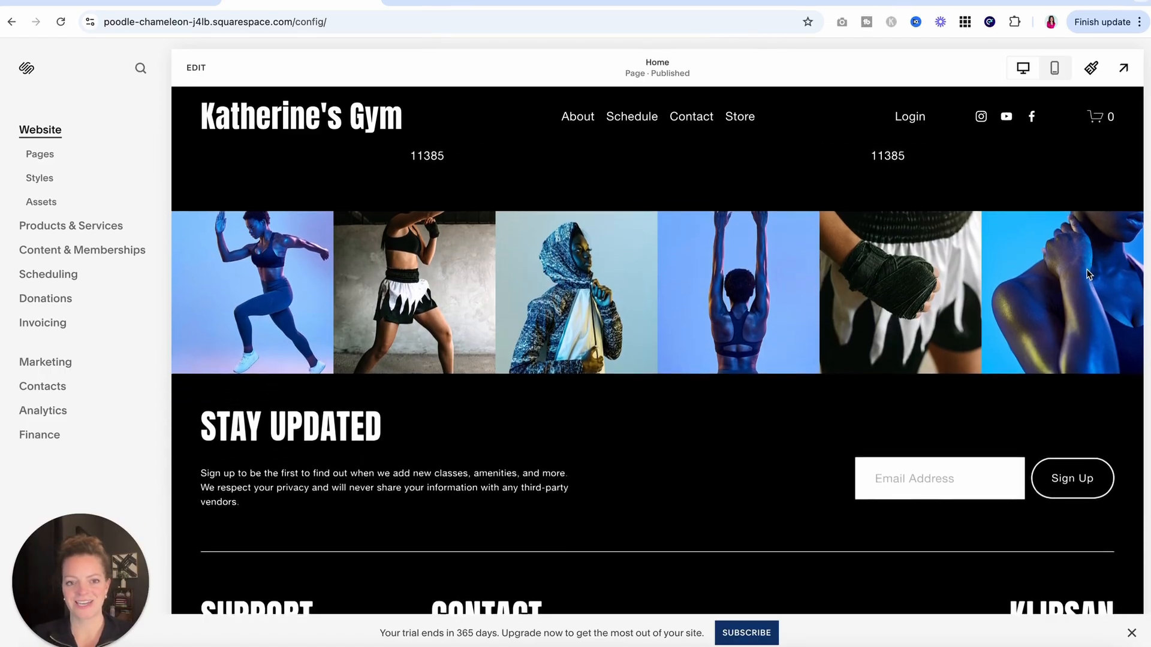
{"action": "scroll", "coordinate": [1090, 275], "scroll_direction": "down", "scroll_amount": 1}
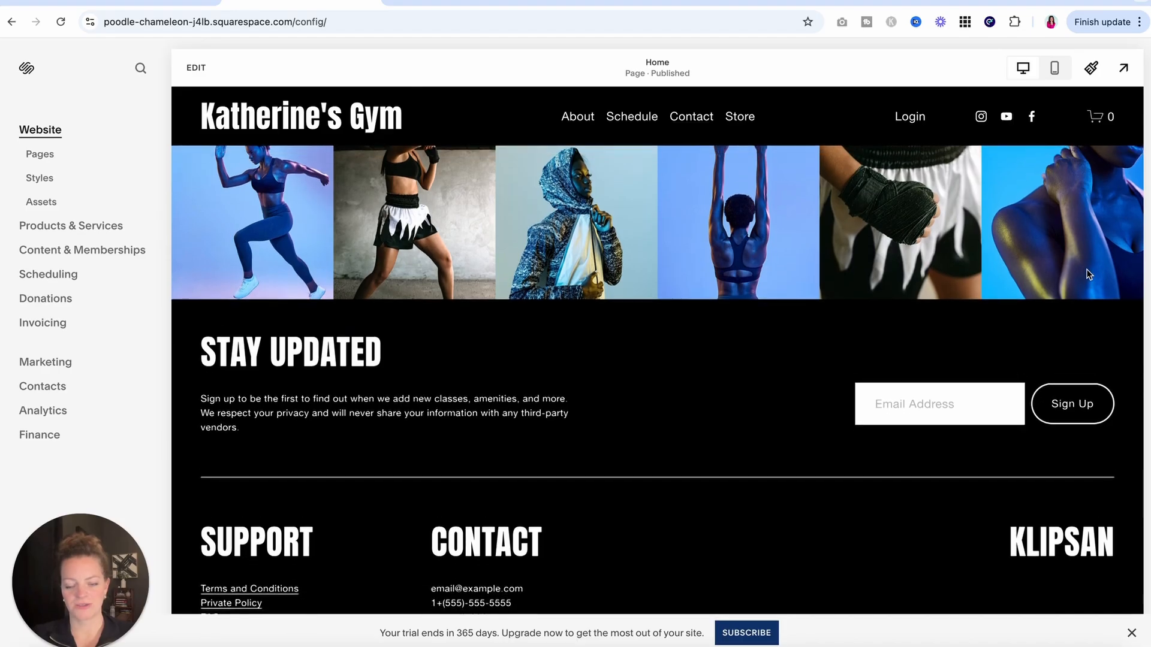
{"action": "scroll", "coordinate": [1093, 275], "scroll_direction": "up", "scroll_amount": 5}
{"action": "scroll", "coordinate": [1093, 274], "scroll_direction": "up", "scroll_amount": 10}
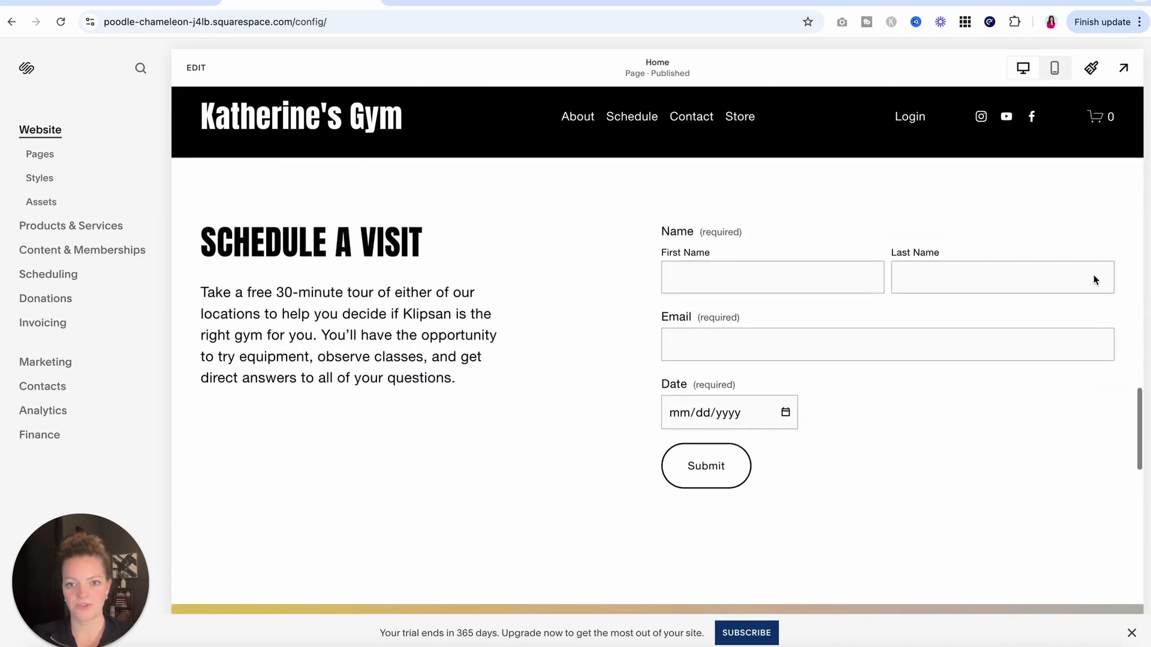
{"action": "scroll", "coordinate": [1095, 280], "scroll_direction": "up", "scroll_amount": 5}
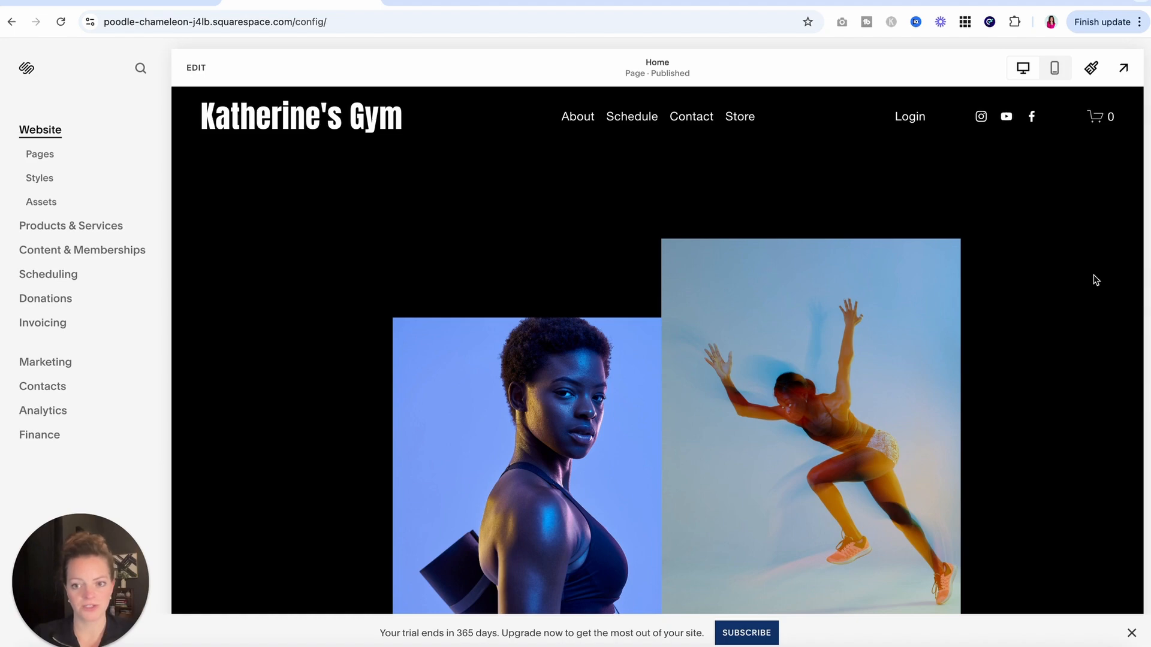
{"action": "scroll", "coordinate": [1096, 279], "scroll_direction": "up", "scroll_amount": 1}
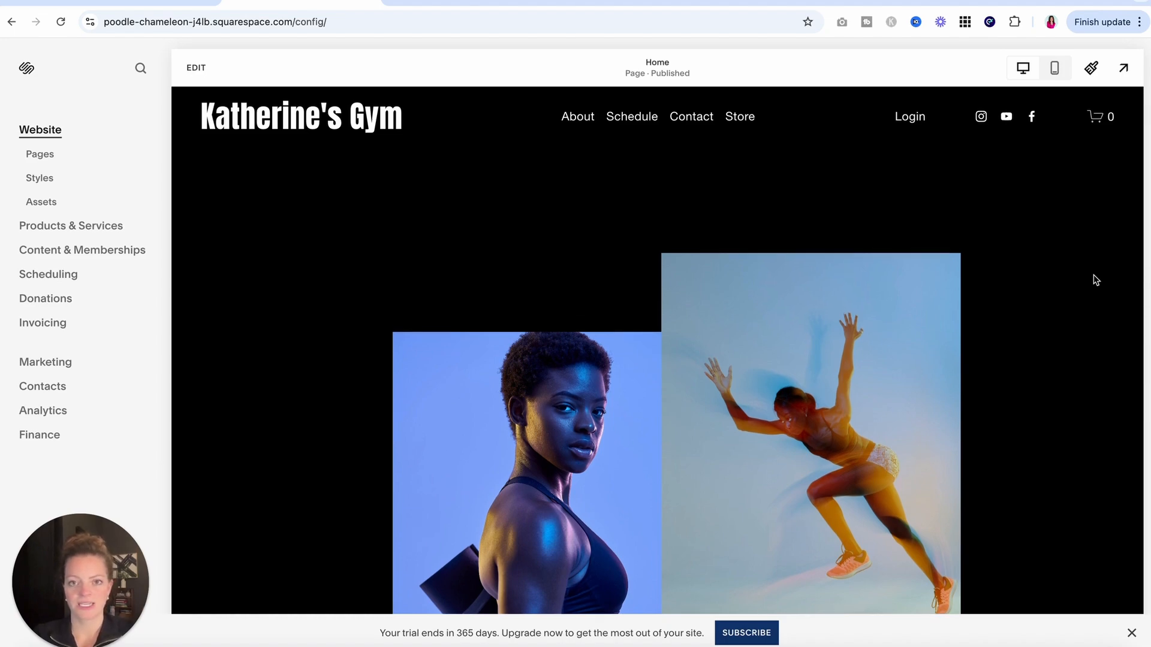
{"action": "scroll", "coordinate": [1096, 280], "scroll_direction": "up", "scroll_amount": 10}
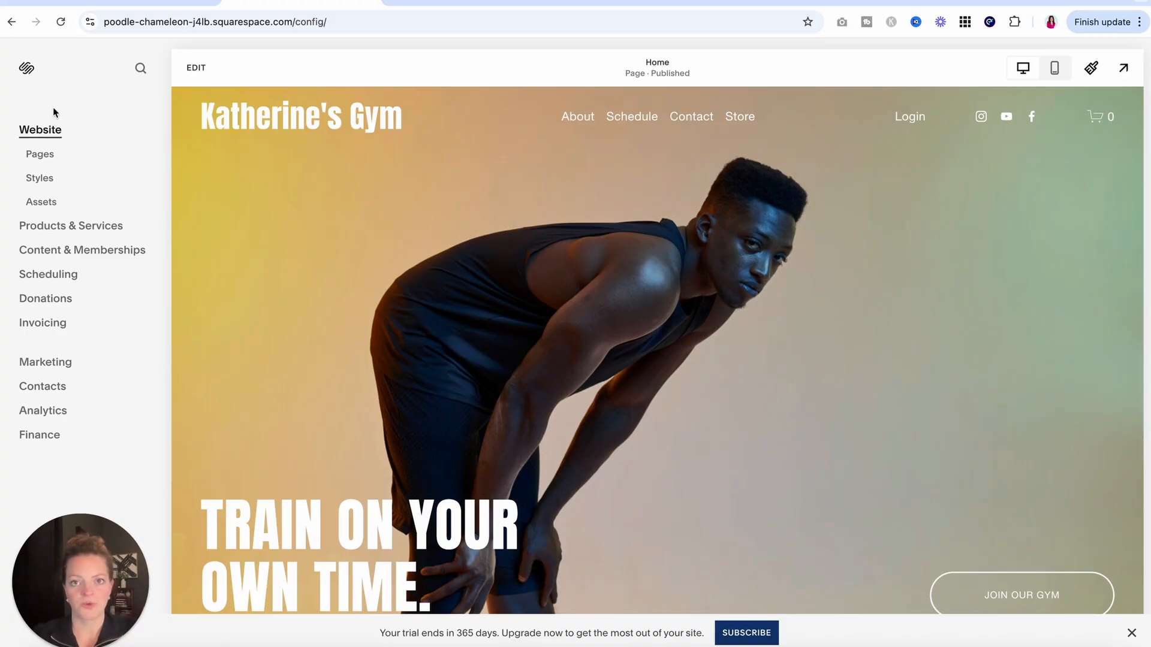
Bring up the dashboard's search box and dismiss it without searching
{"action": "left_click", "coordinate": [142, 69]}
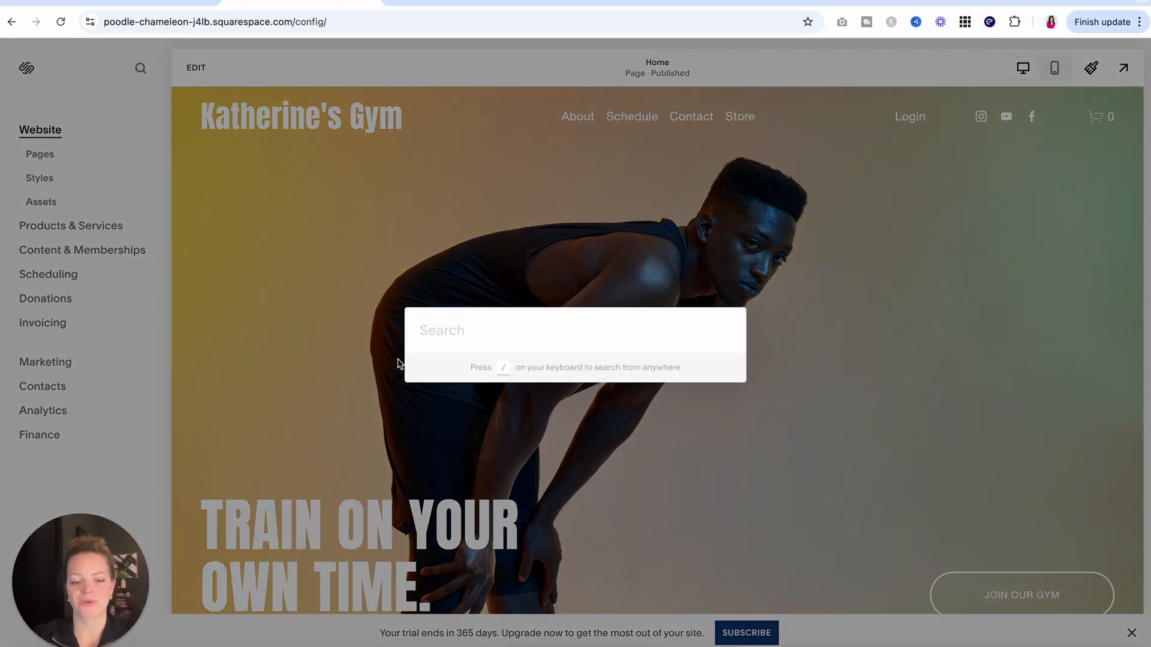
{"action": "left_click", "coordinate": [344, 351]}
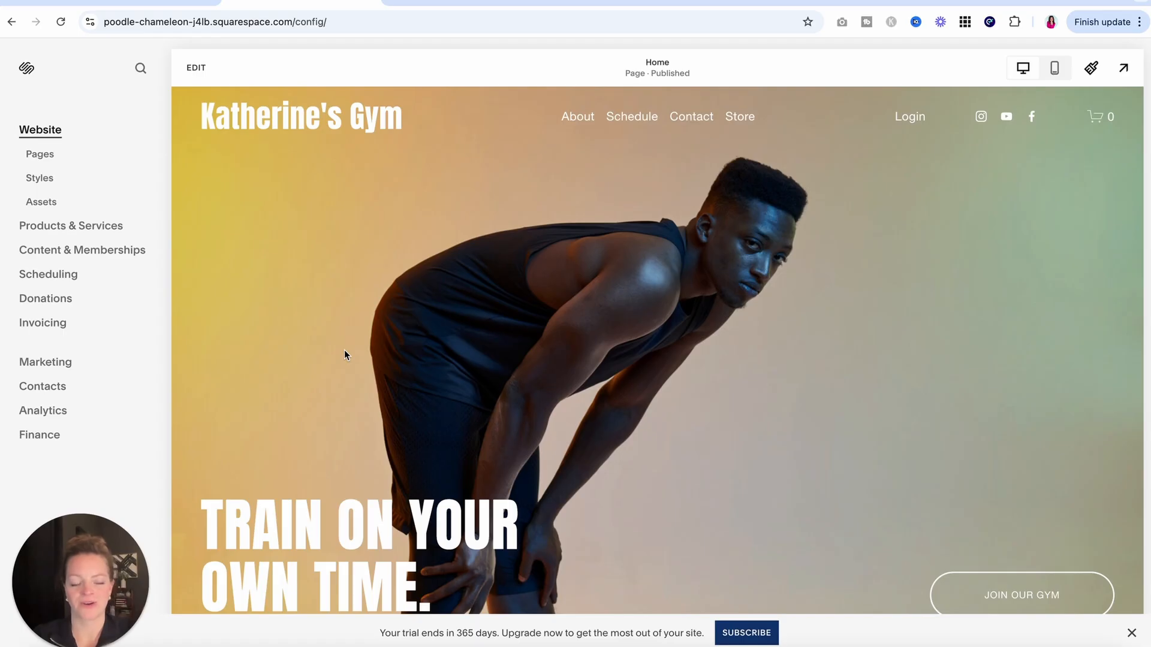
{"action": "left_click_drag", "start_coordinate": [102, 568], "coordinate": [79, 475]}
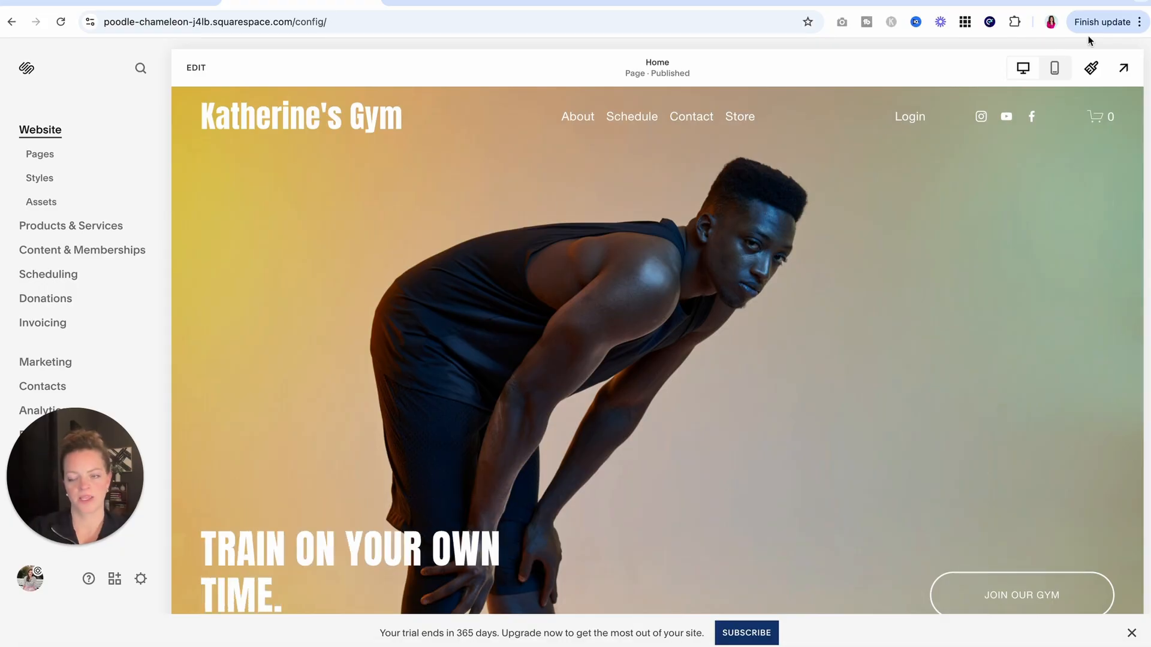
Open Site Styles, look over its style categories and the Miscellaneous options, and return to the overview
{"action": "left_click", "coordinate": [1095, 76]}
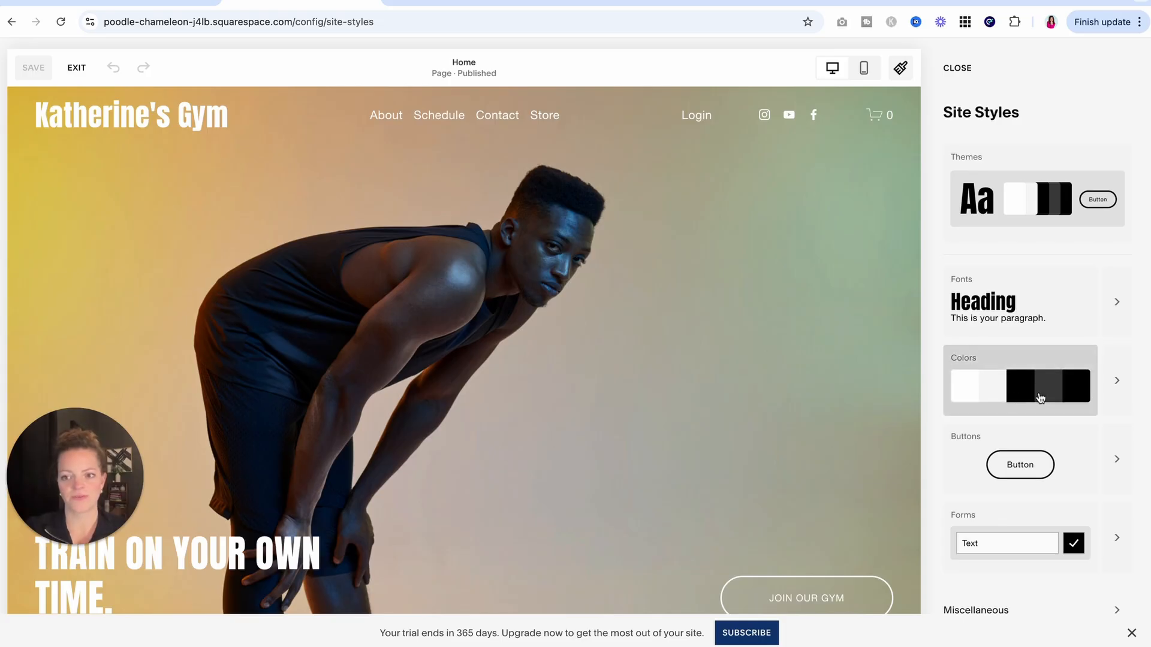
{"action": "scroll", "coordinate": [1040, 482], "scroll_direction": "down", "scroll_amount": 1}
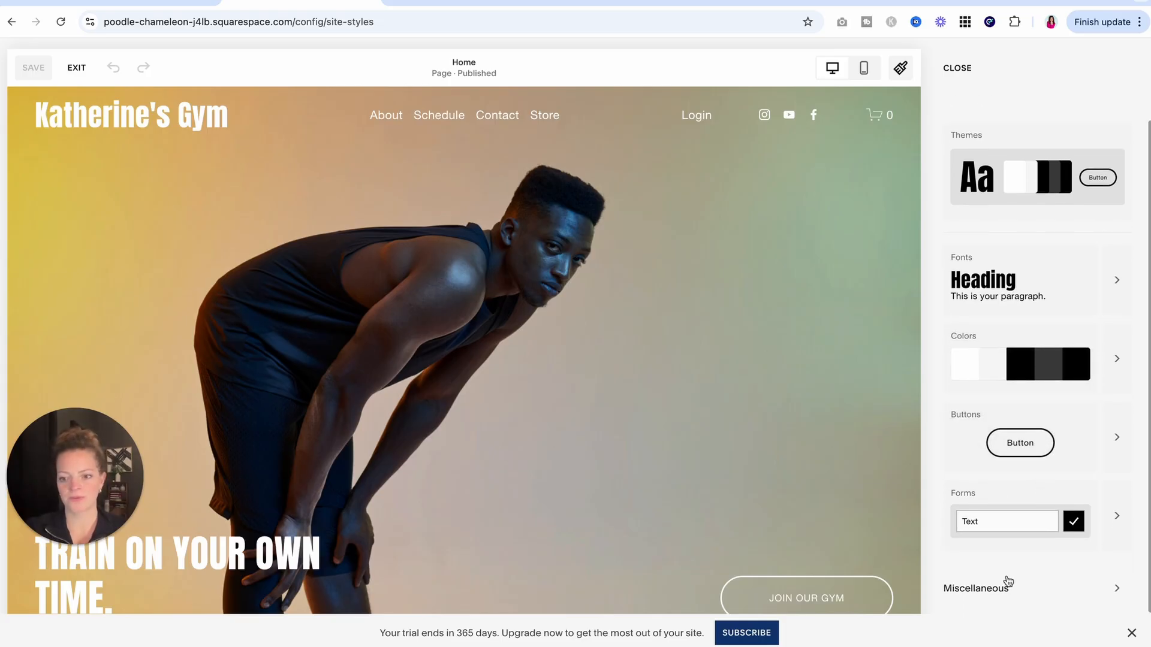
{"action": "left_click", "coordinate": [983, 589]}
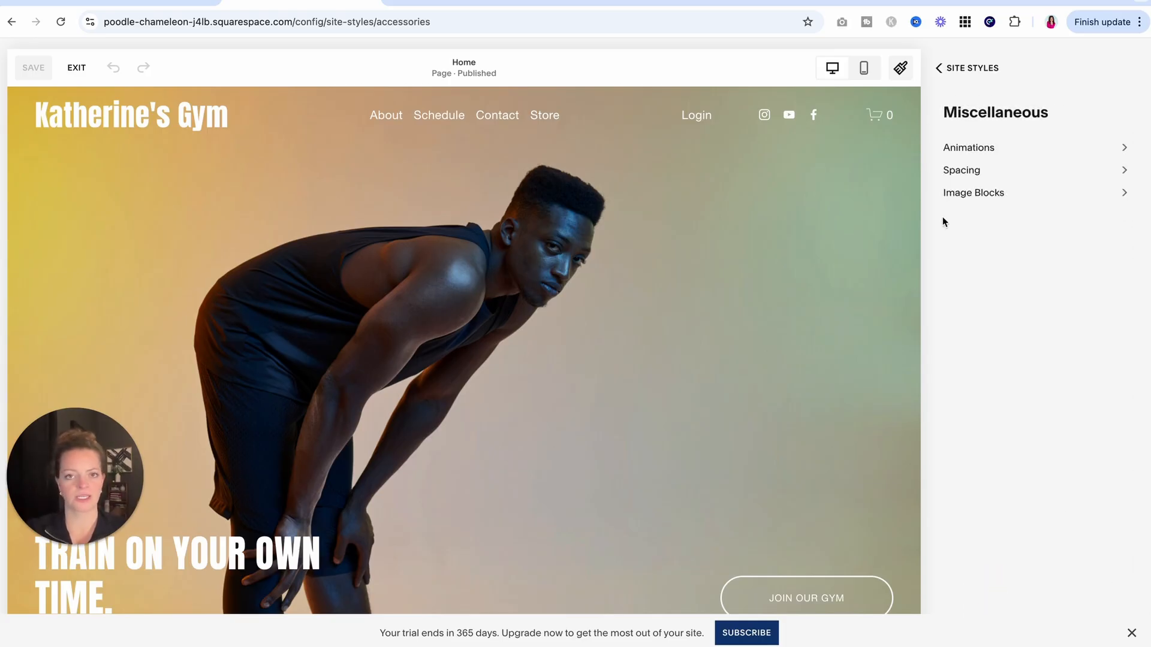
{"action": "left_click", "coordinate": [954, 67]}
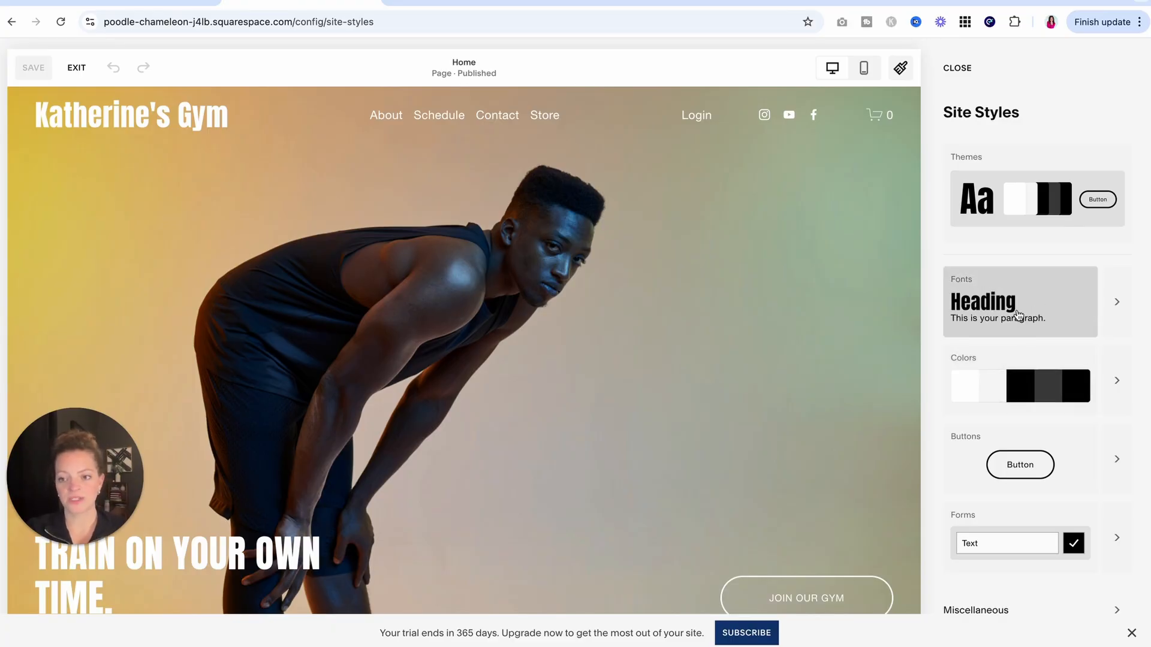
Open the Headings font settings, browse the available fonts and close the font list without choosing one
{"action": "left_click", "coordinate": [1111, 309]}
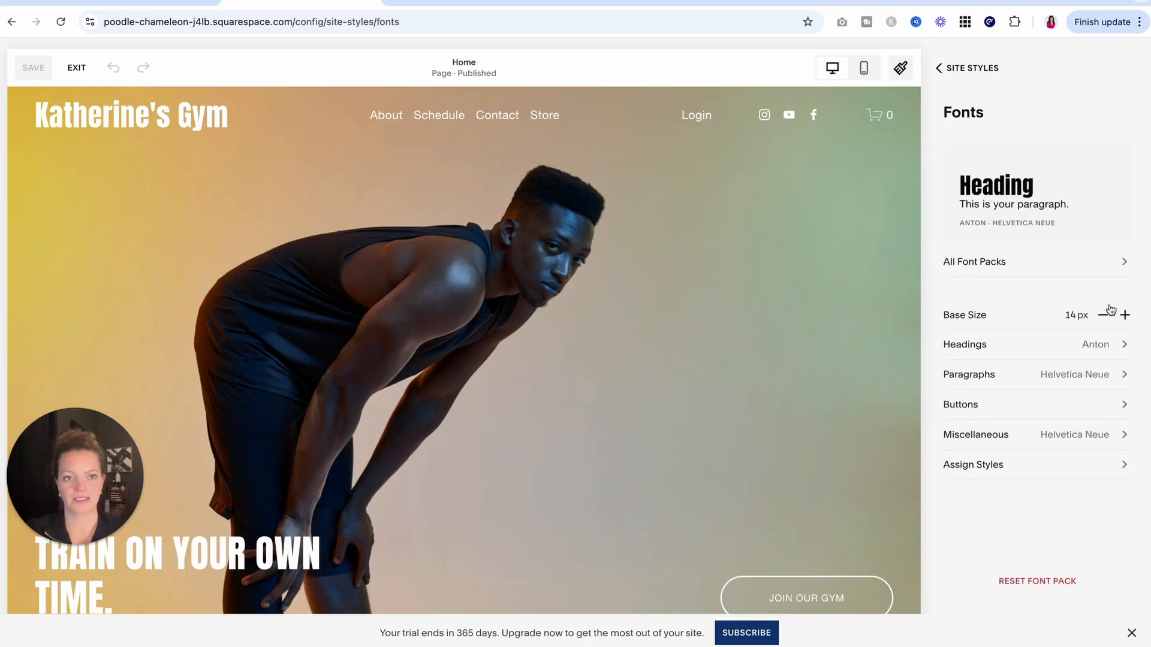
{"action": "left_click", "coordinate": [995, 347]}
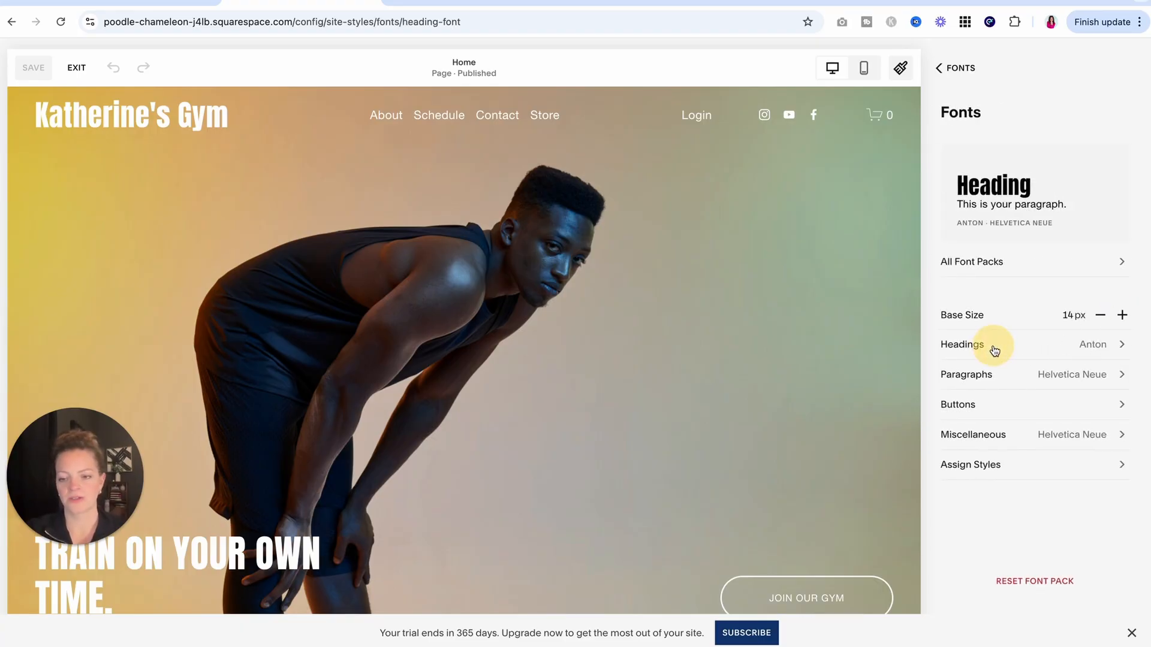
{"action": "left_click", "coordinate": [1027, 190]}
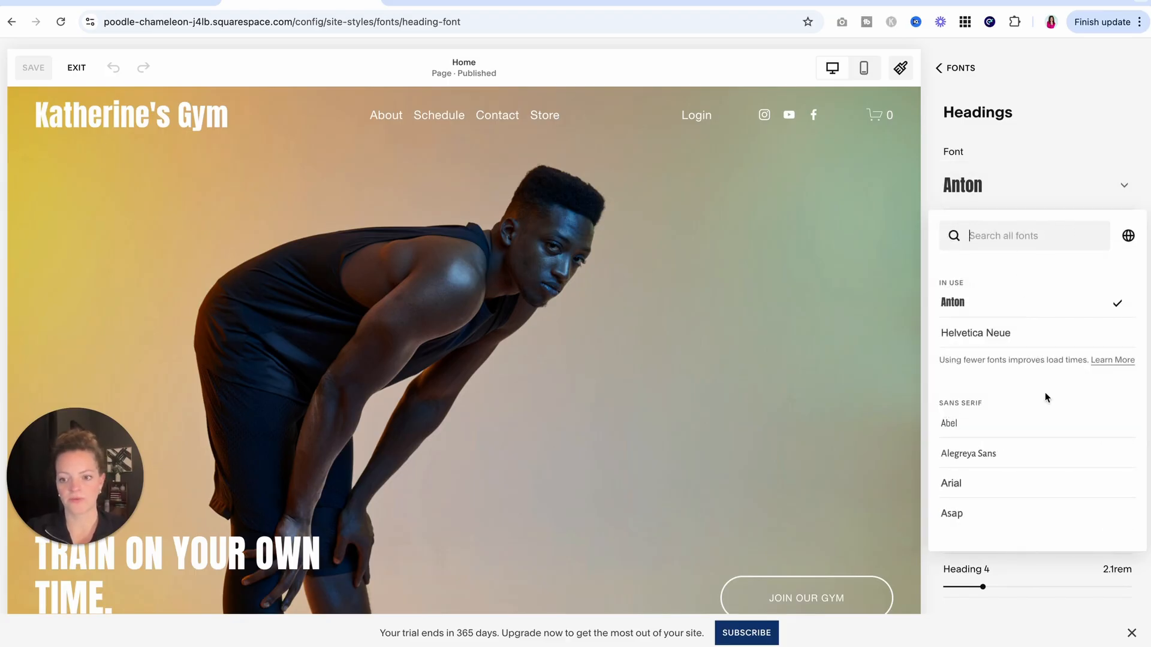
{"action": "scroll", "coordinate": [1047, 407], "scroll_direction": "down", "scroll_amount": 15}
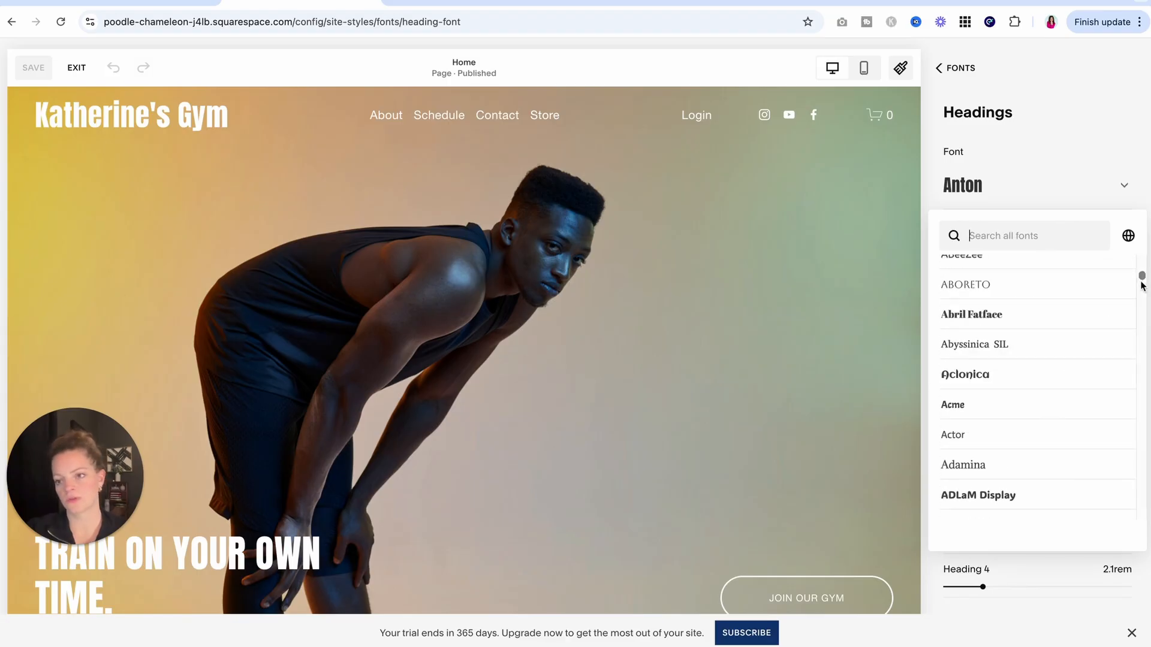
{"action": "left_click_drag", "start_coordinate": [1142, 277], "coordinate": [1131, 231]}
{"action": "left_click", "coordinate": [1113, 139]}
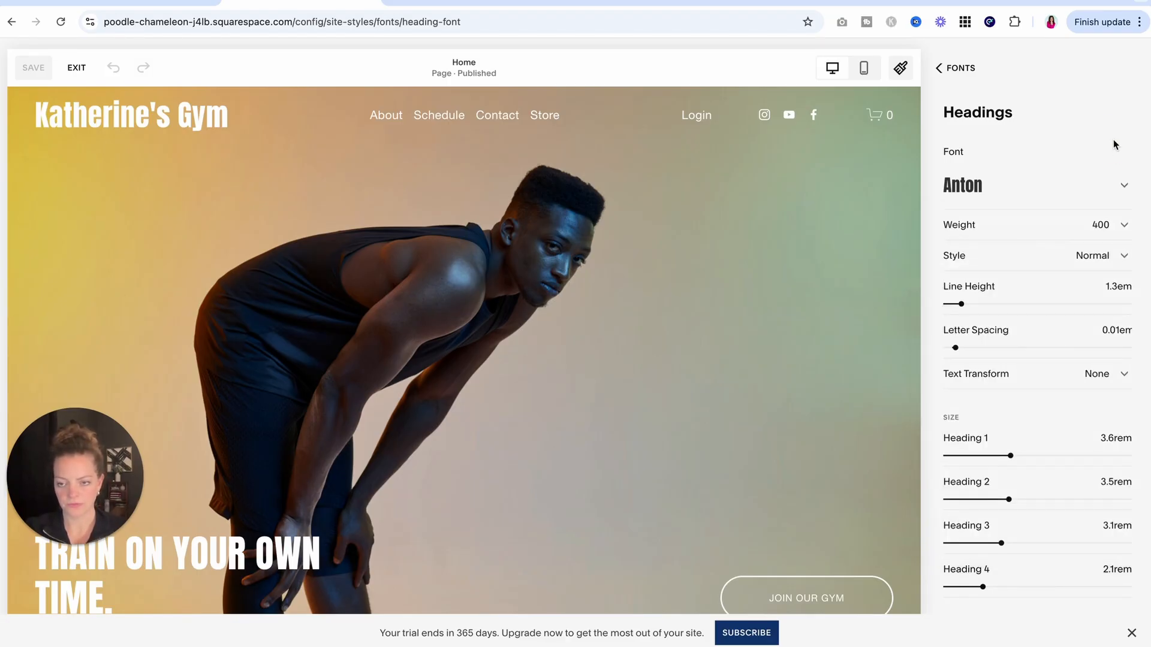
Set the Heading 2 size to 3rem and the Heading 3 size to 2.8rem, and return to the Site Styles overview
{"action": "left_click_drag", "start_coordinate": [1008, 496], "coordinate": [1000, 499]}
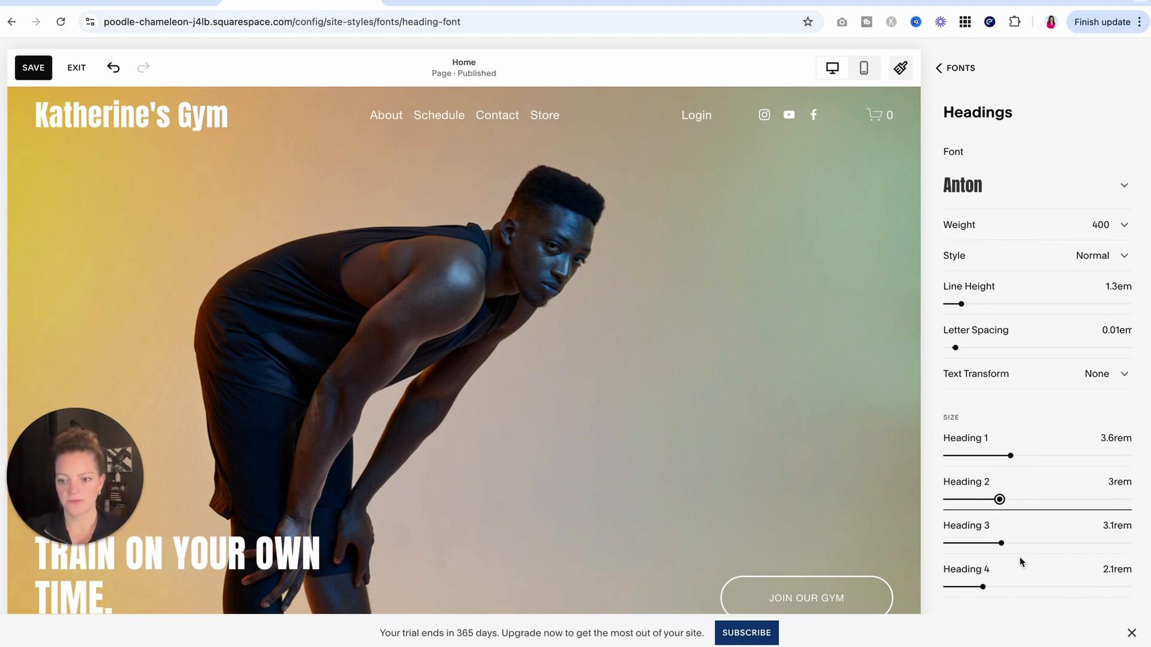
{"action": "left_click_drag", "start_coordinate": [1002, 543], "coordinate": [996, 543]}
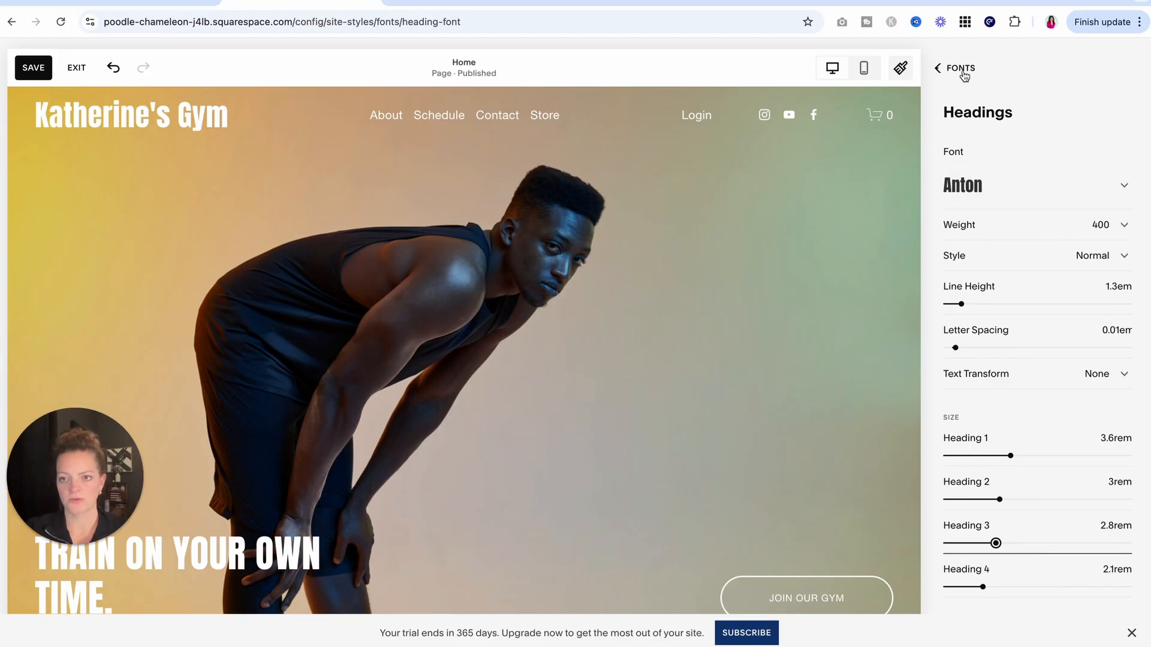
{"action": "left_click", "coordinate": [965, 68]}
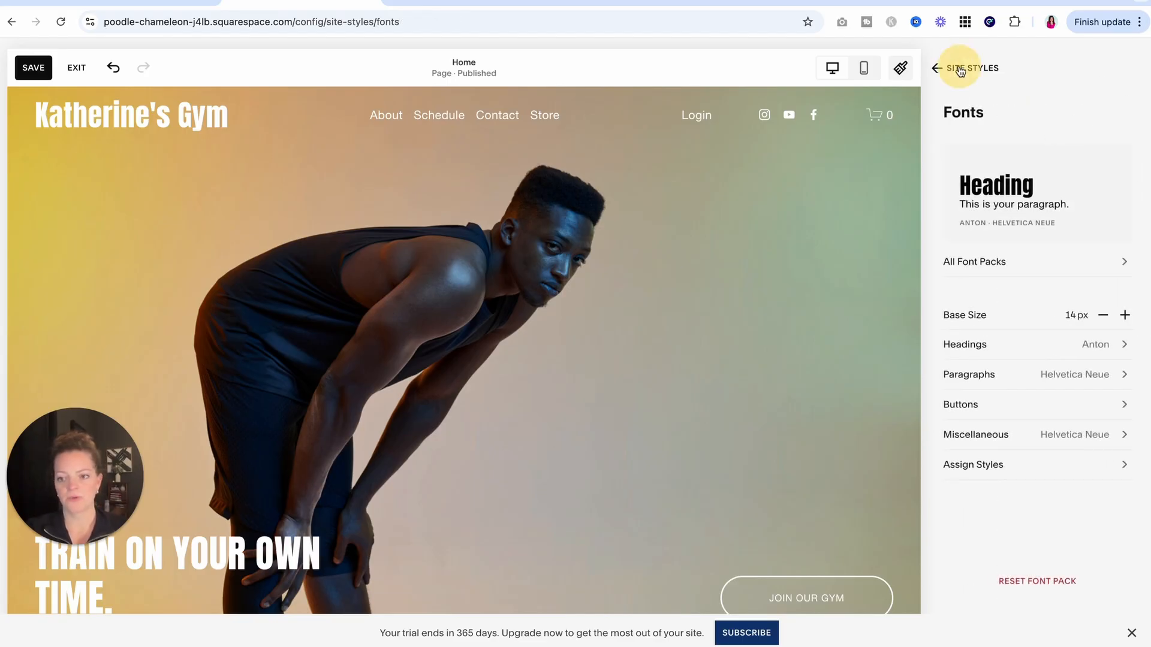
{"action": "left_click", "coordinate": [952, 68]}
Change the third color of the site palette to bright yellow, HSL 62, 100, 50
{"action": "left_click", "coordinate": [1117, 384]}
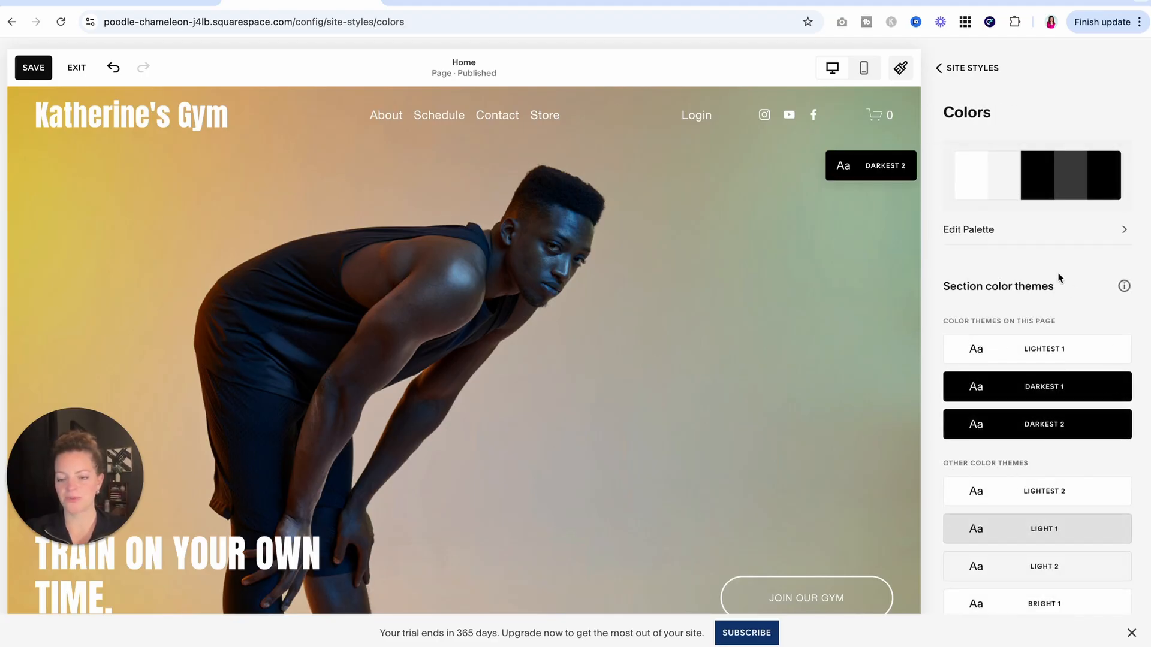
{"action": "left_click", "coordinate": [1054, 237]}
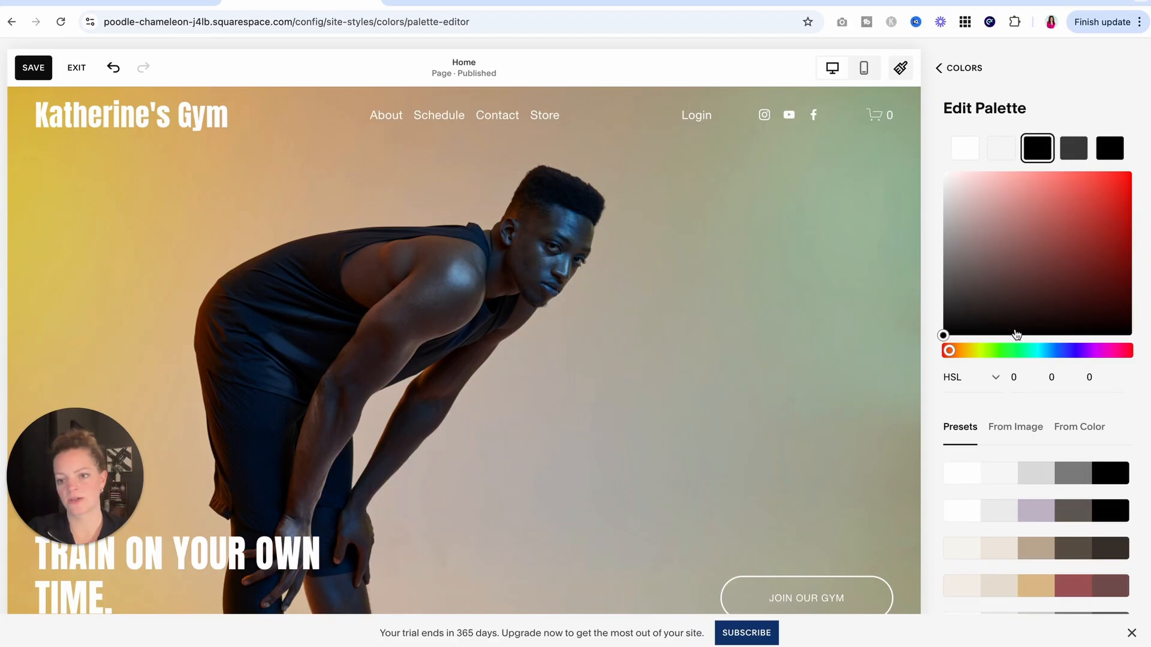
{"action": "left_click_drag", "start_coordinate": [975, 351], "coordinate": [974, 351]}
{"action": "left_click", "coordinate": [1042, 269]}
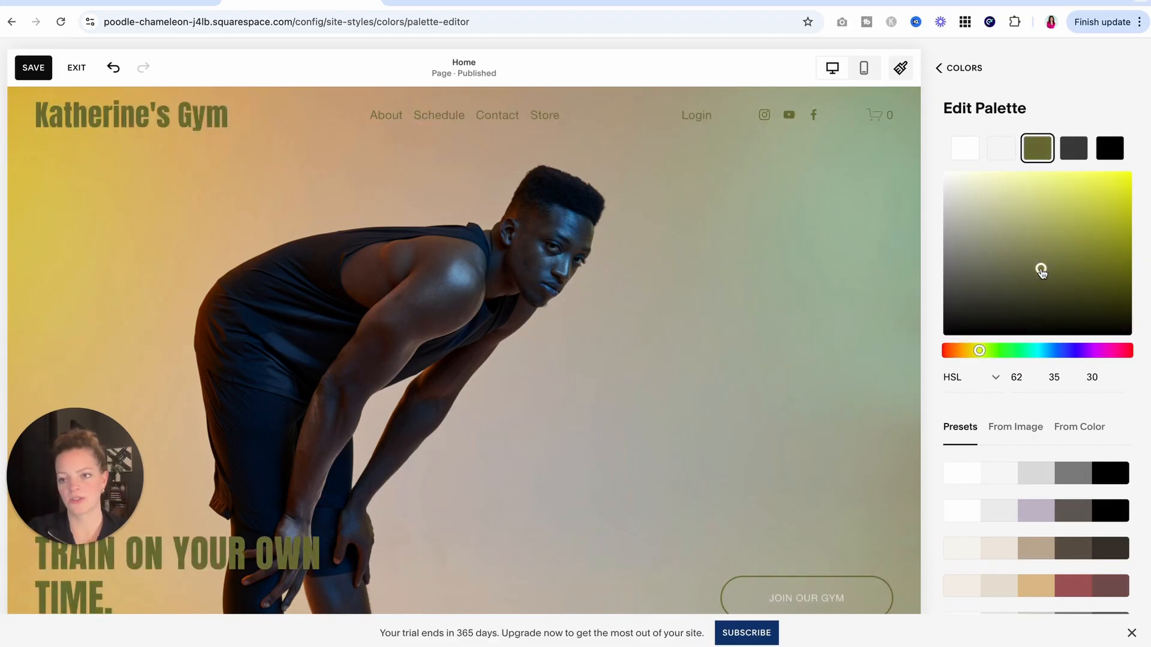
{"action": "mouse_move", "coordinate": [1041, 271]}
{"action": "left_mouse_down"}
{"action": "mouse_move", "coordinate": [1127, 209]}
{"action": "mouse_move", "coordinate": [1147, 167]}
{"action": "left_mouse_up"}
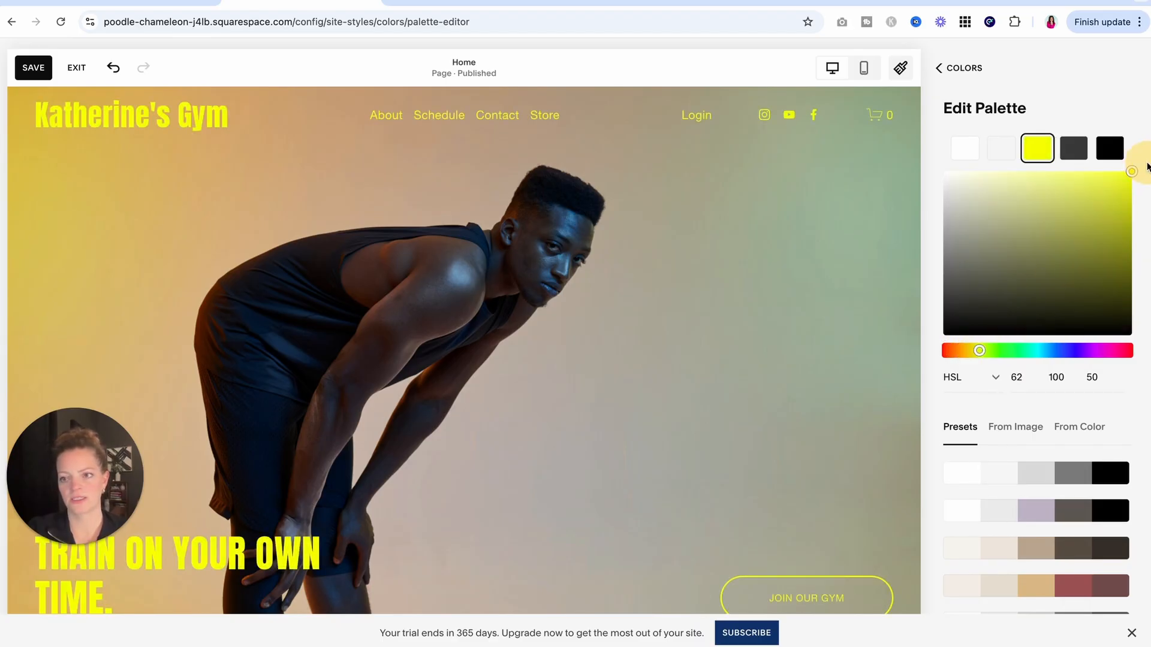
Lighten the fourth palette color, the dark grey, and return to the Colors overview
{"action": "left_click", "coordinate": [1087, 149]}
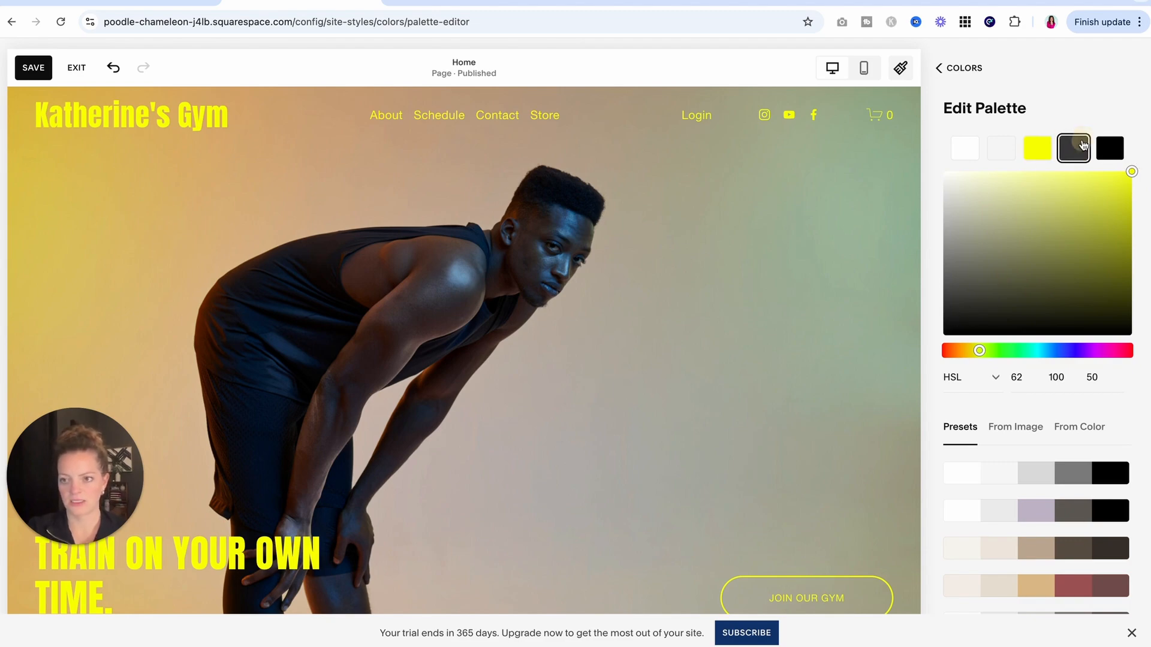
{"action": "left_click", "coordinate": [1076, 153]}
{"action": "left_click", "coordinate": [1078, 154]}
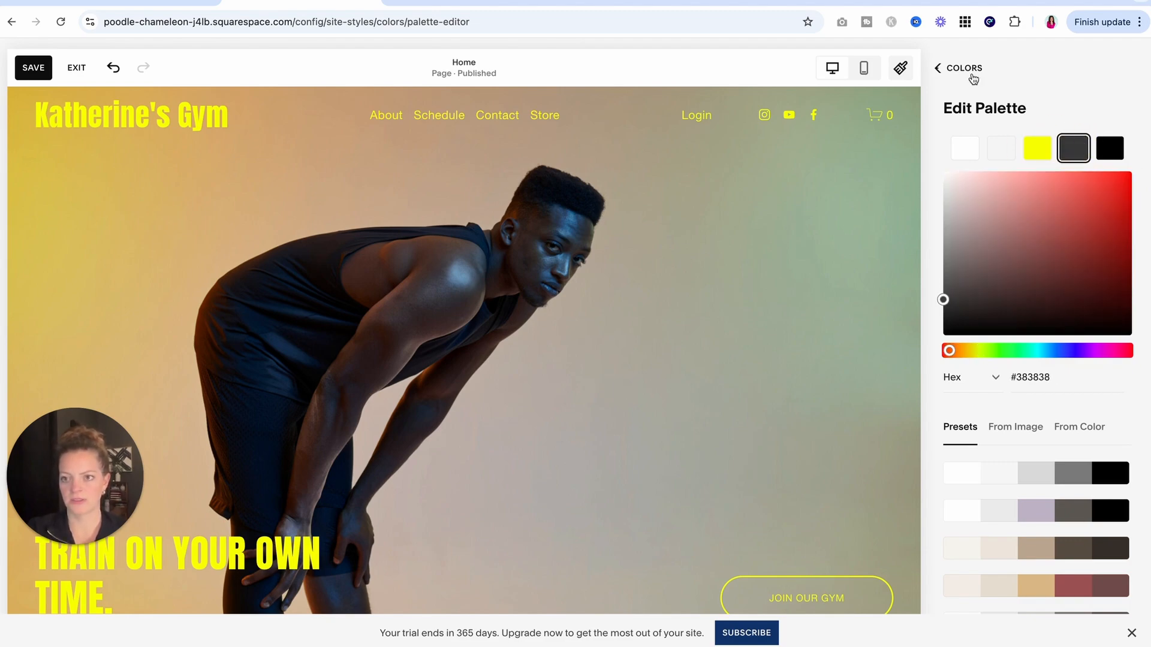
{"action": "left_click_drag", "start_coordinate": [944, 301], "coordinate": [944, 285]}
{"action": "left_click", "coordinate": [951, 67]}
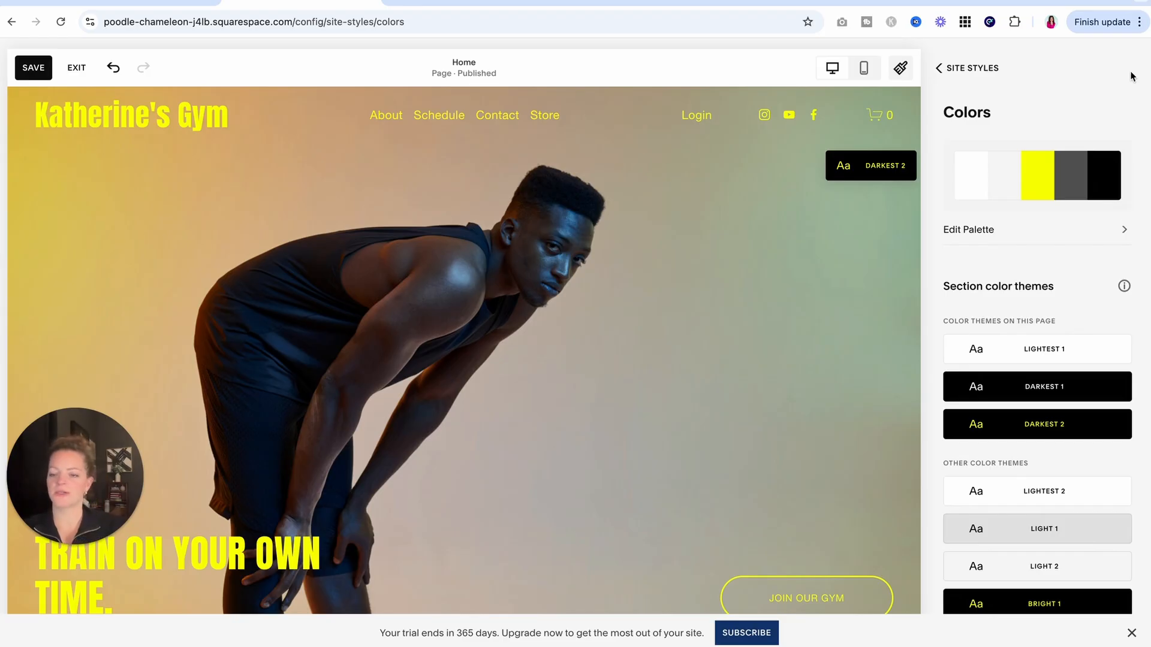
Close Site Styles, save the style changes and leave the page editor
{"action": "left_click", "coordinate": [987, 70]}
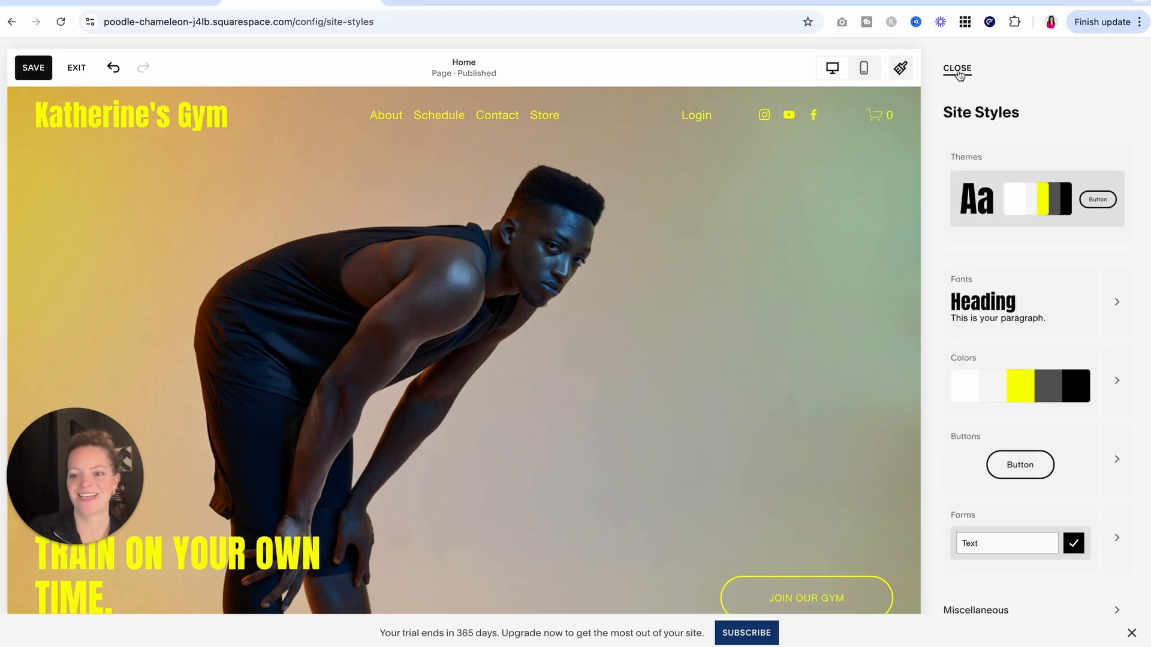
{"action": "left_click", "coordinate": [958, 69]}
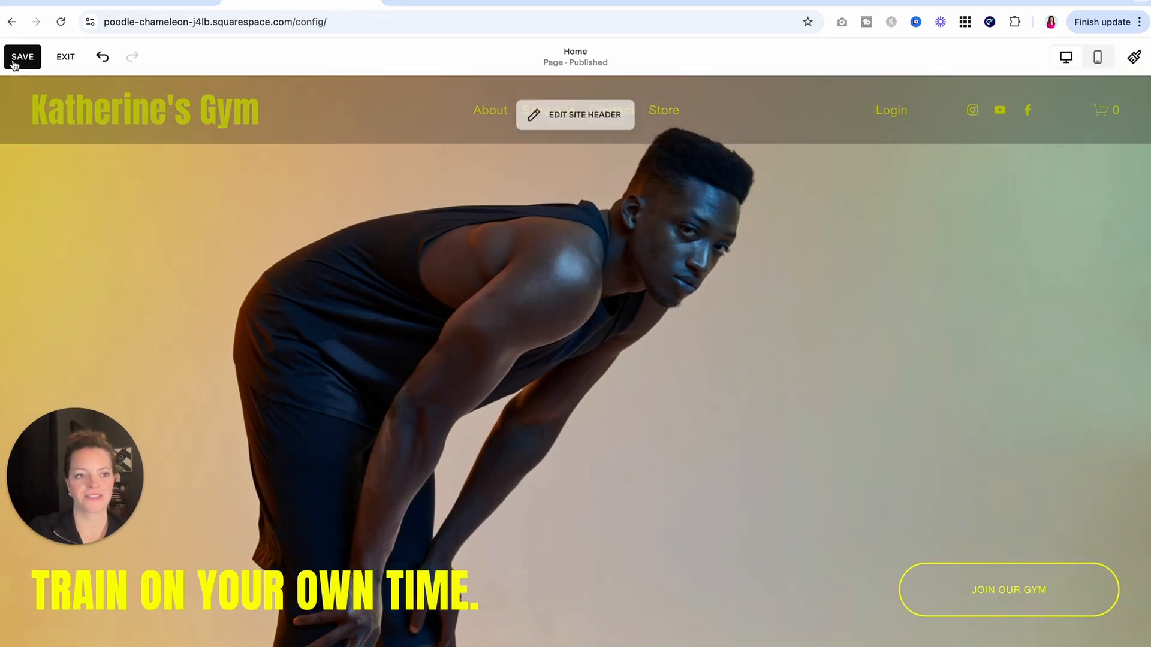
{"action": "left_click", "coordinate": [18, 55]}
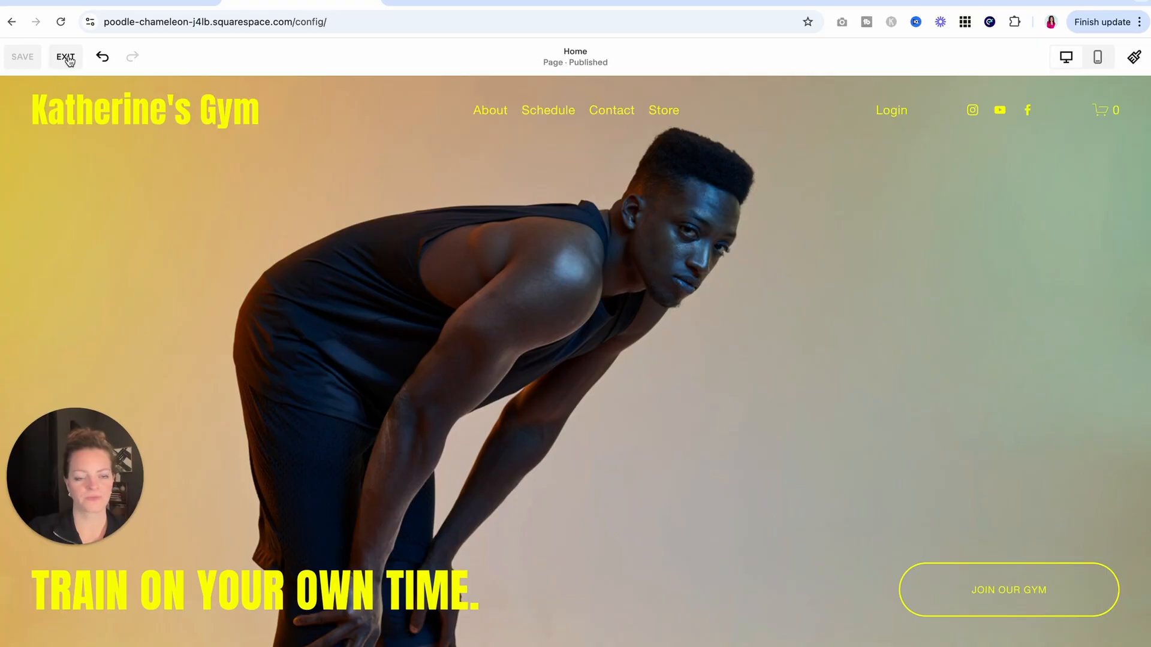
{"action": "left_click", "coordinate": [65, 58]}
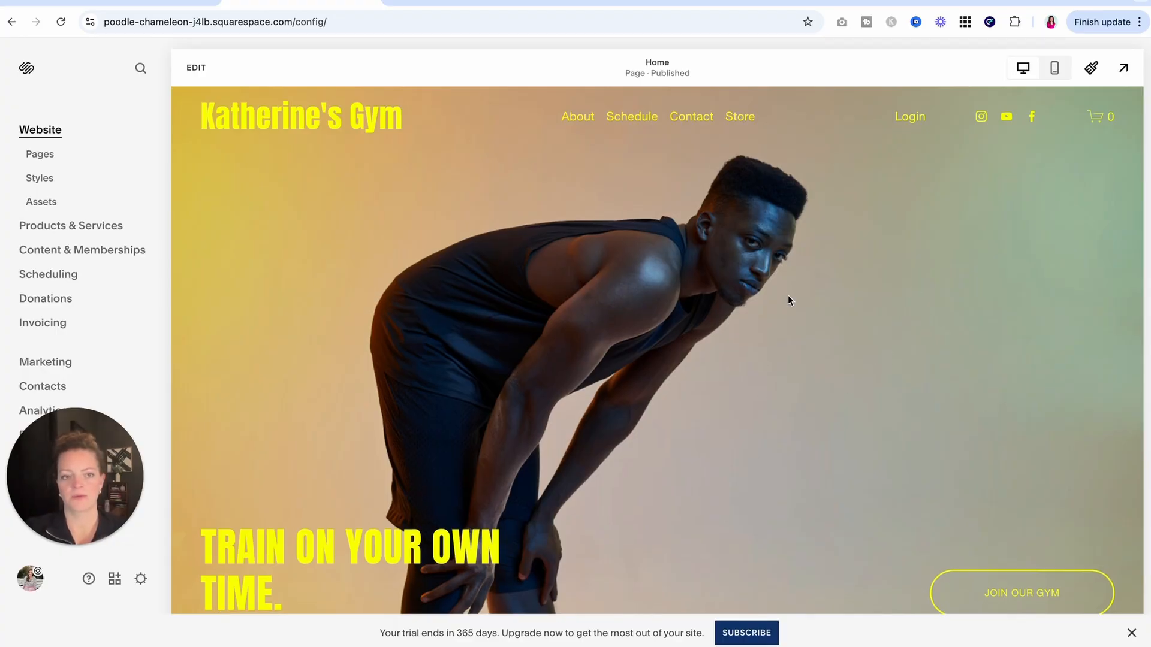
Check the restyled Home page, open it for editing and start editing the site header
{"action": "scroll", "coordinate": [788, 300], "scroll_direction": "down", "scroll_amount": 1}
{"action": "scroll", "coordinate": [655, 443], "scroll_direction": "down", "scroll_amount": 15}
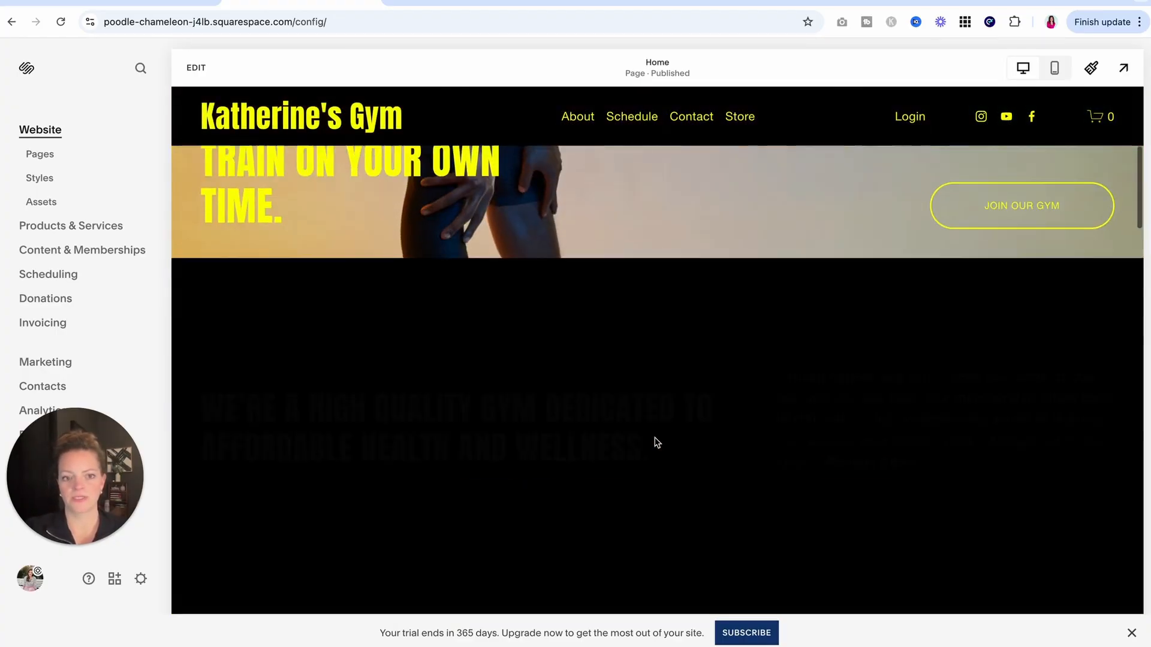
{"action": "scroll", "coordinate": [654, 442], "scroll_direction": "up", "scroll_amount": 15}
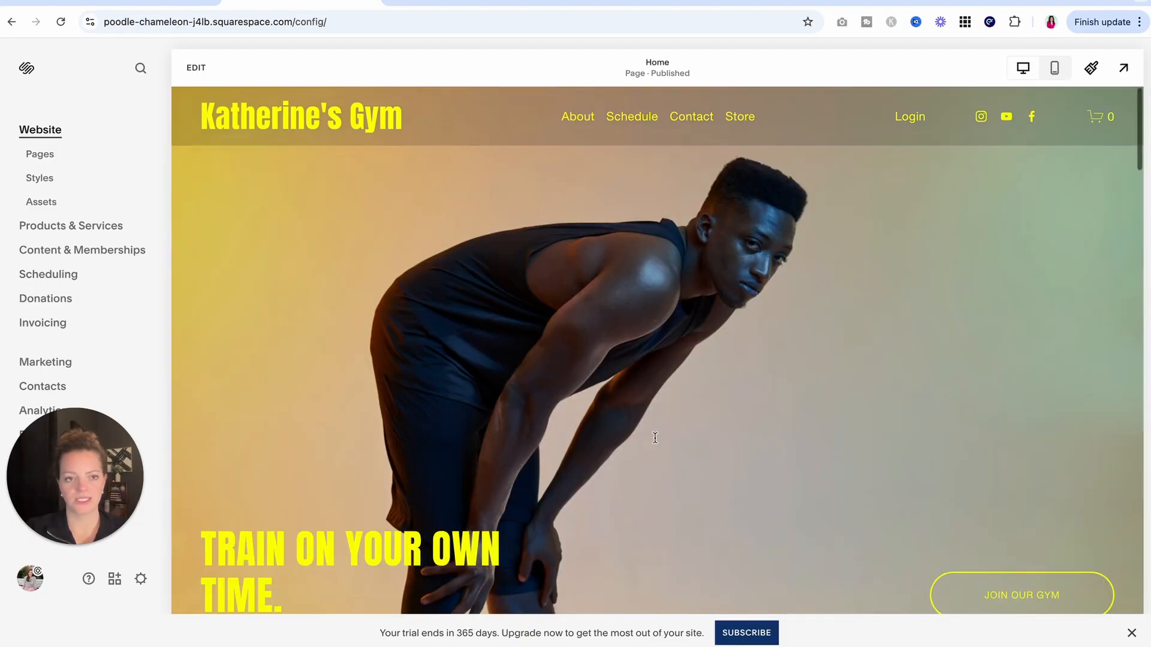
{"action": "left_click", "coordinate": [197, 67]}
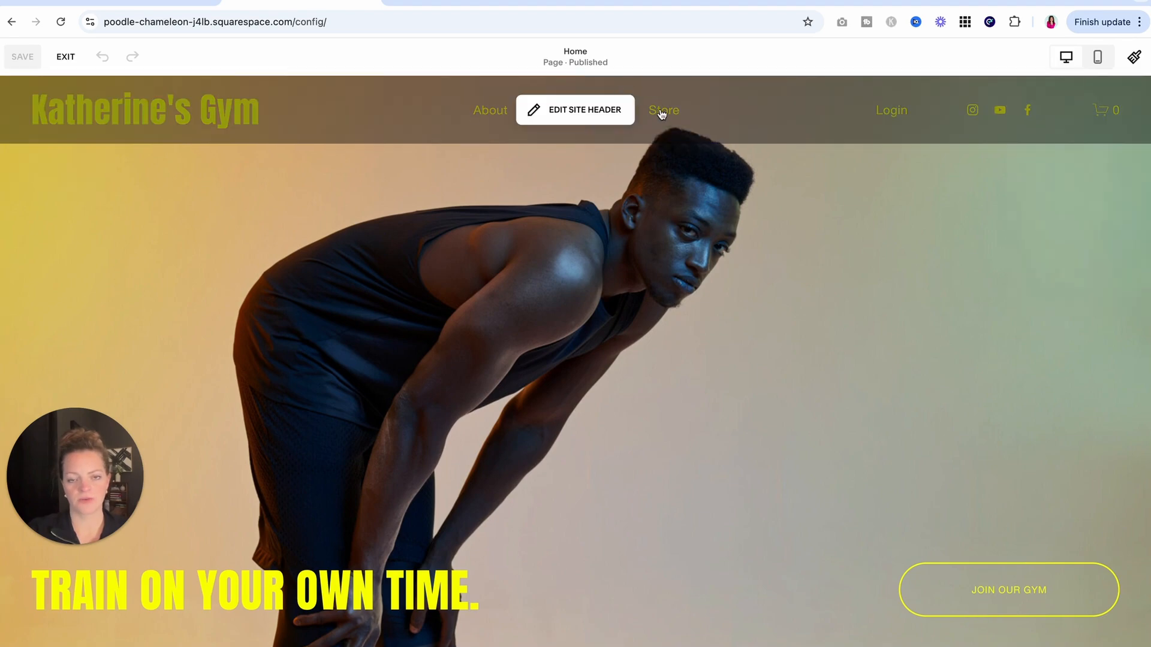
{"action": "left_click", "coordinate": [555, 114]}
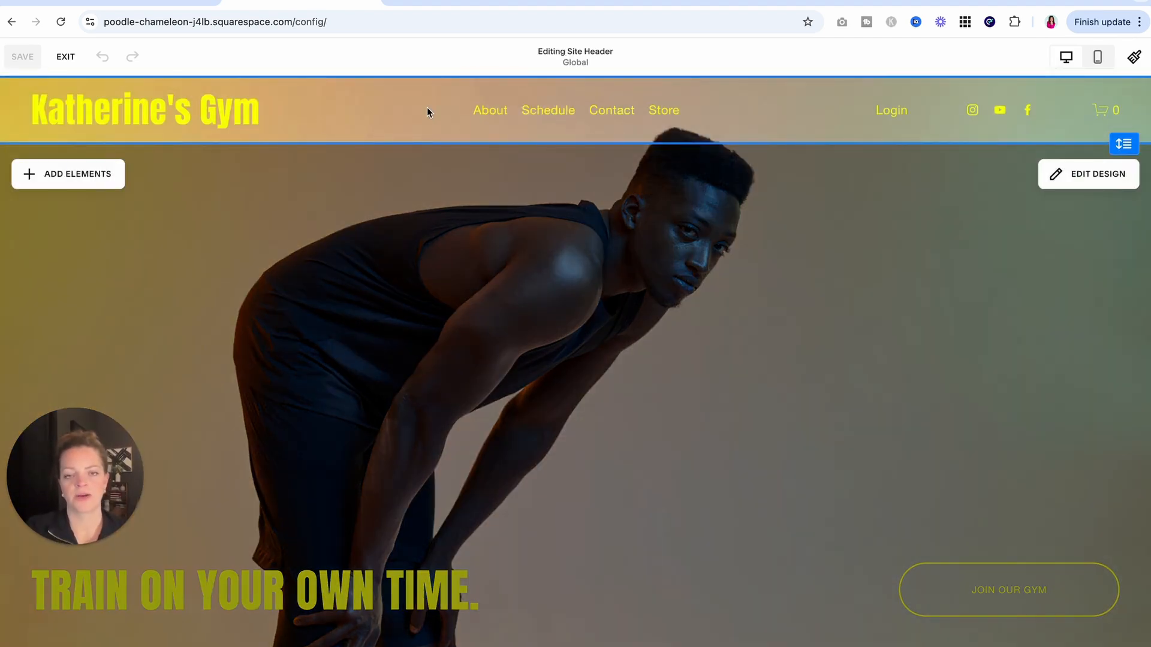
Add DTR.png as the logo image in the site title and logo settings and set its Logo Height to 97px
{"action": "left_click", "coordinate": [172, 110]}
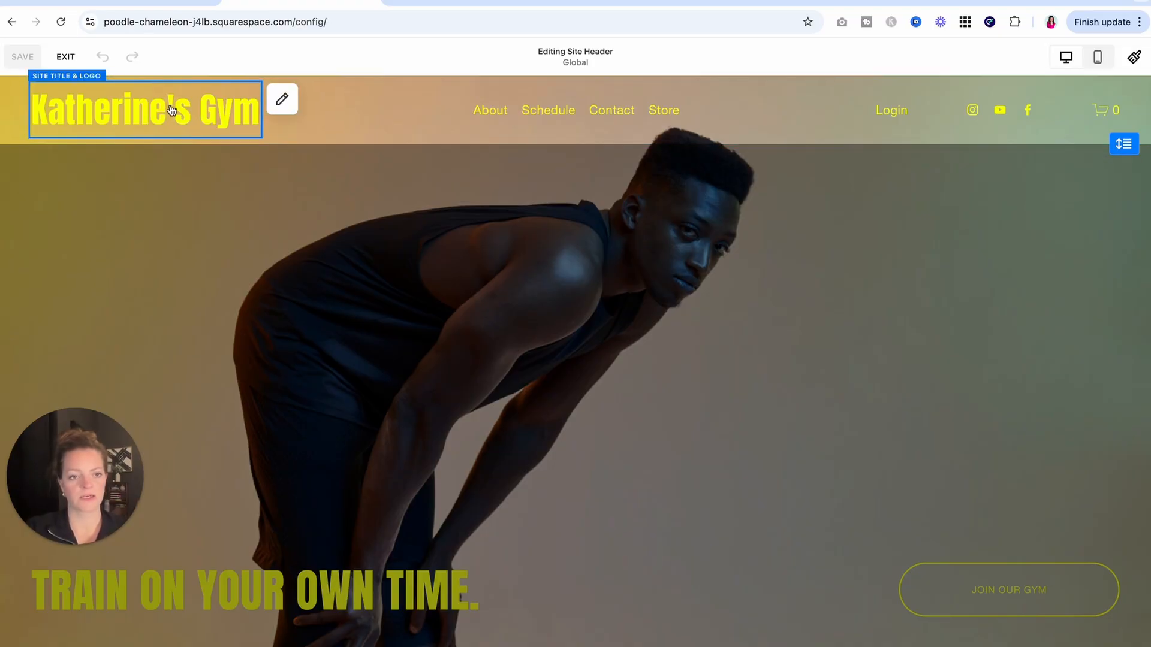
{"action": "left_click", "coordinate": [281, 97]}
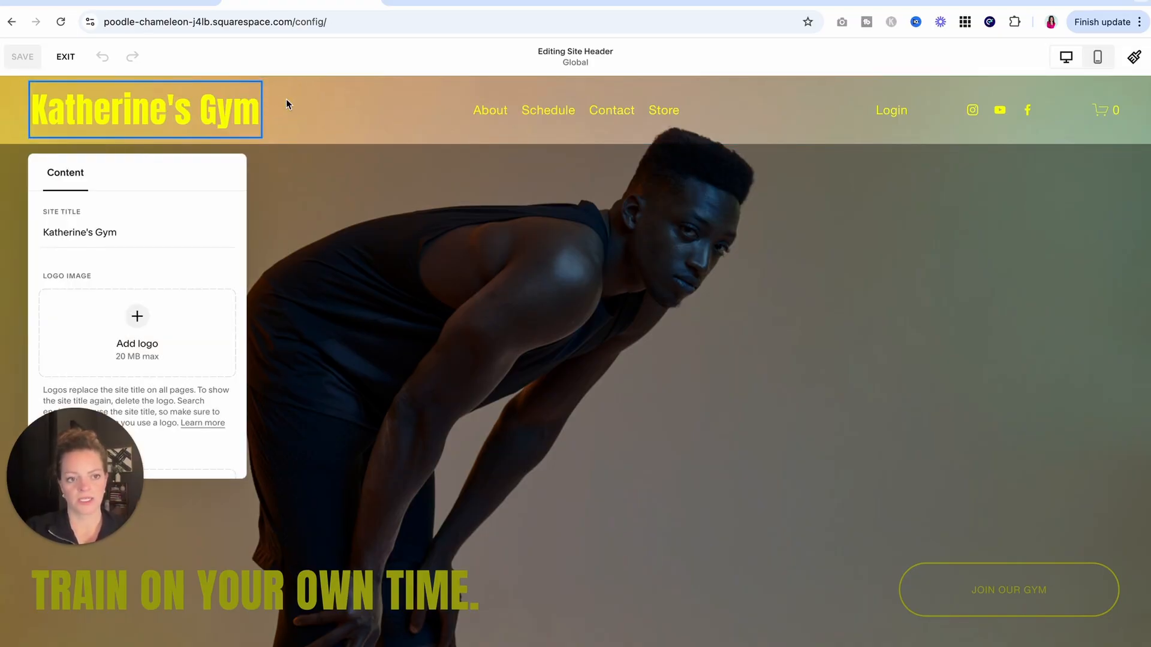
{"action": "scroll", "coordinate": [154, 324], "scroll_direction": "down", "scroll_amount": 3}
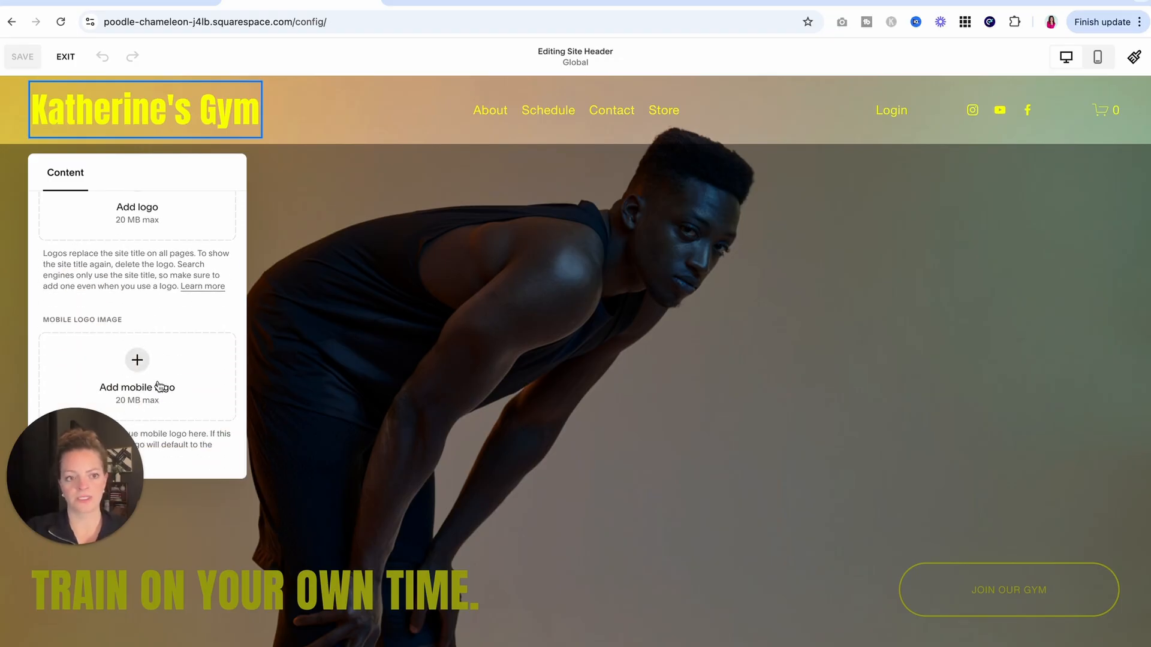
{"action": "scroll", "coordinate": [158, 386], "scroll_direction": "up", "scroll_amount": 2}
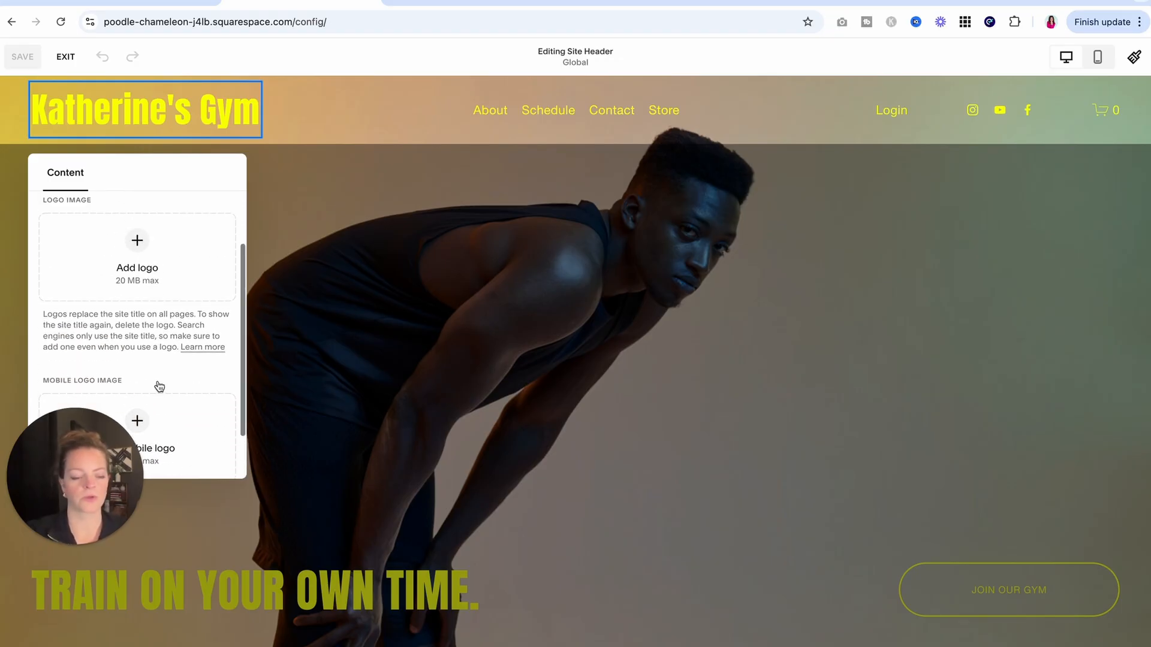
{"action": "left_click", "coordinate": [165, 304]}
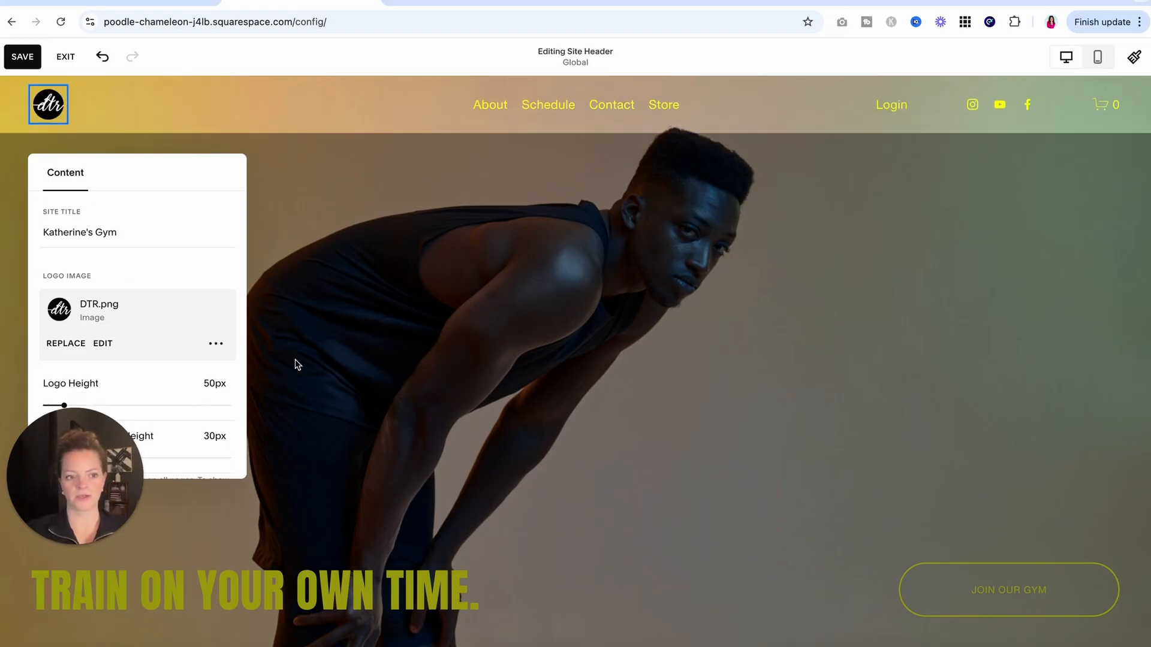
{"action": "left_click_drag", "start_coordinate": [190, 182], "coordinate": [408, 151]}
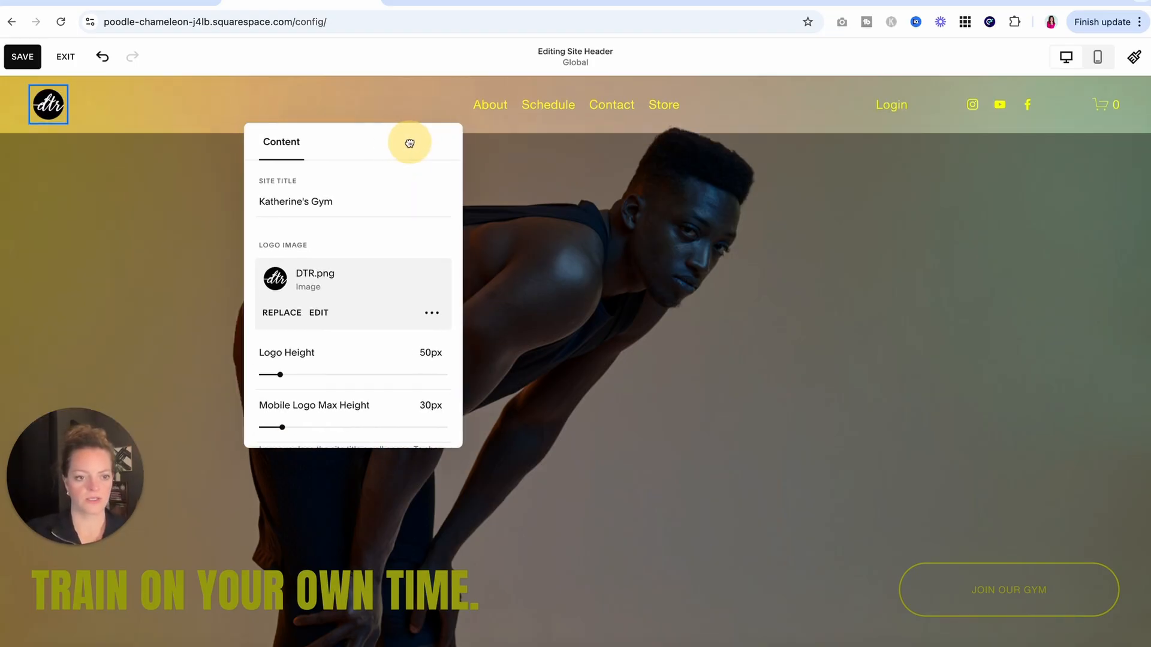
{"action": "mouse_move", "coordinate": [303, 372]}
{"action": "left_mouse_down"}
{"action": "mouse_move", "coordinate": [322, 368]}
{"action": "mouse_move", "coordinate": [310, 371]}
{"action": "left_mouse_up"}
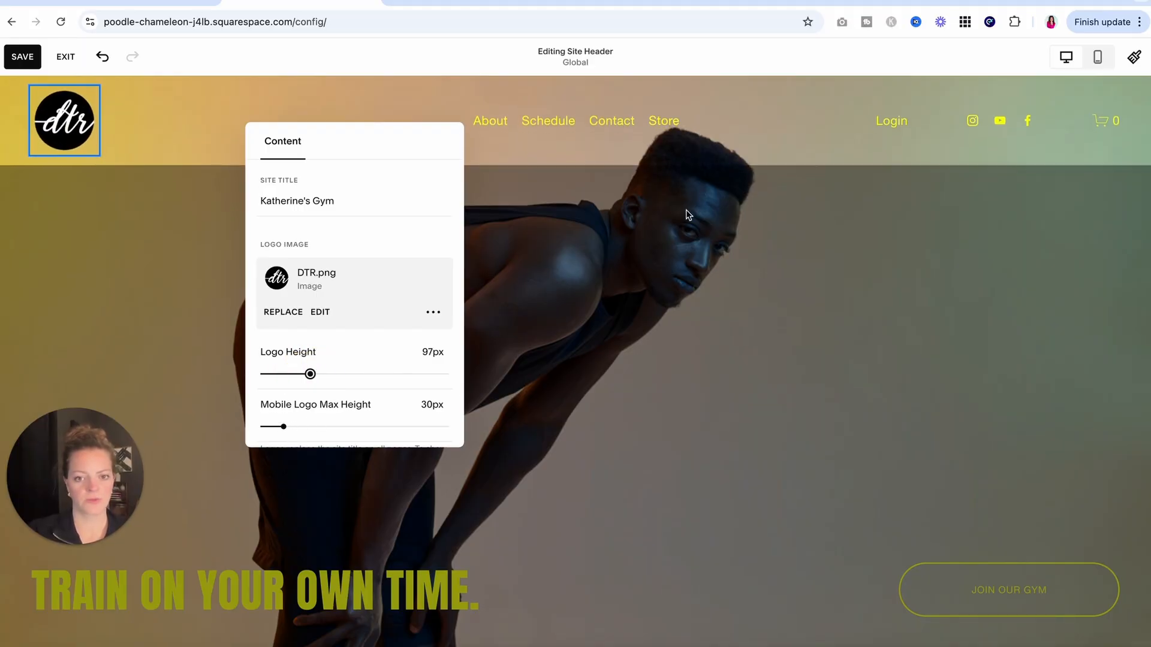
Enlarge the Mobile Logo Max Height in the mobile view, switch back to the desktop view and save the header
{"action": "left_click", "coordinate": [1098, 57]}
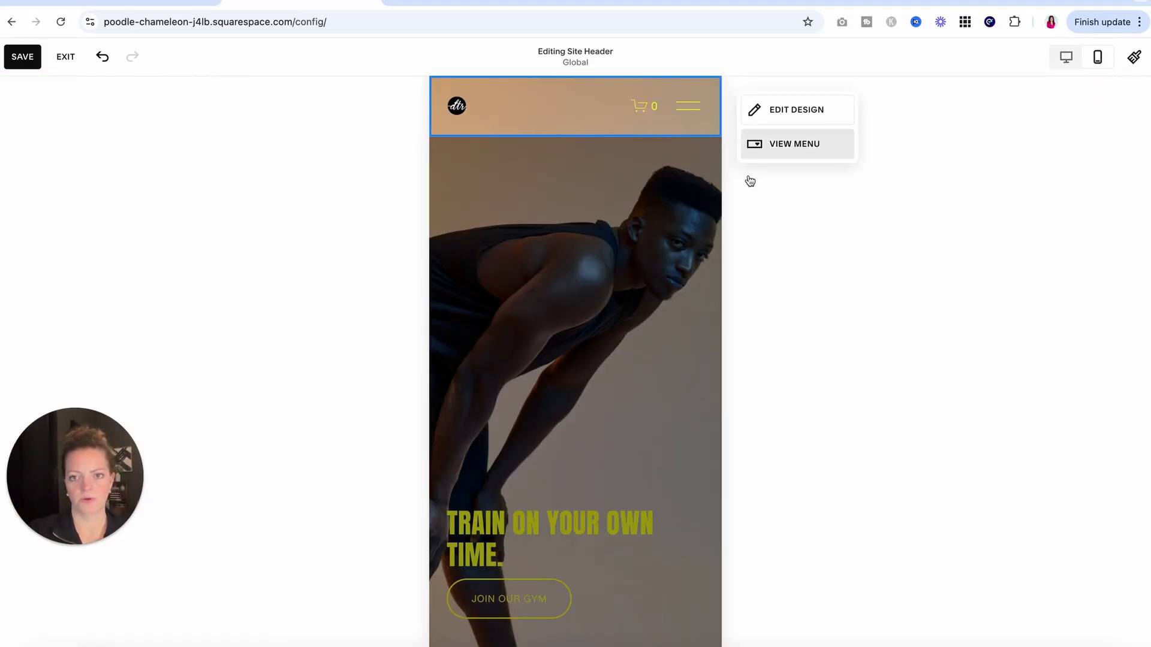
{"action": "left_click", "coordinate": [466, 109]}
{"action": "left_click", "coordinate": [751, 106]}
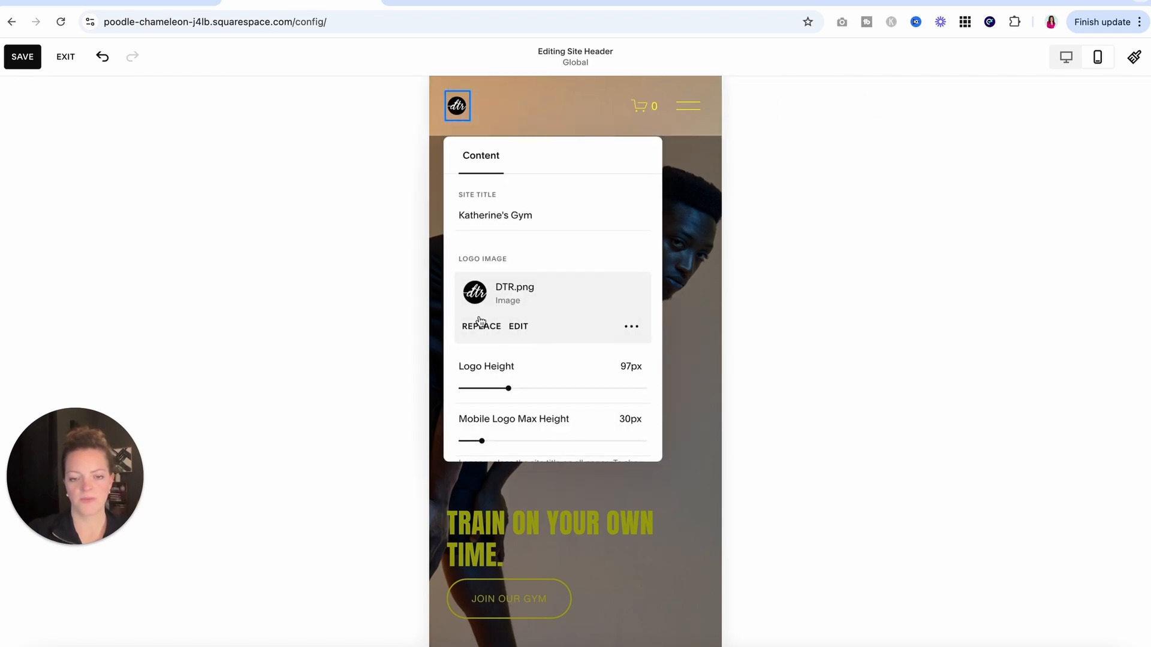
{"action": "mouse_move", "coordinate": [478, 441]}
{"action": "left_mouse_down"}
{"action": "mouse_move", "coordinate": [527, 439]}
{"action": "mouse_move", "coordinate": [515, 441]}
{"action": "left_mouse_up"}
{"action": "left_click", "coordinate": [745, 232]}
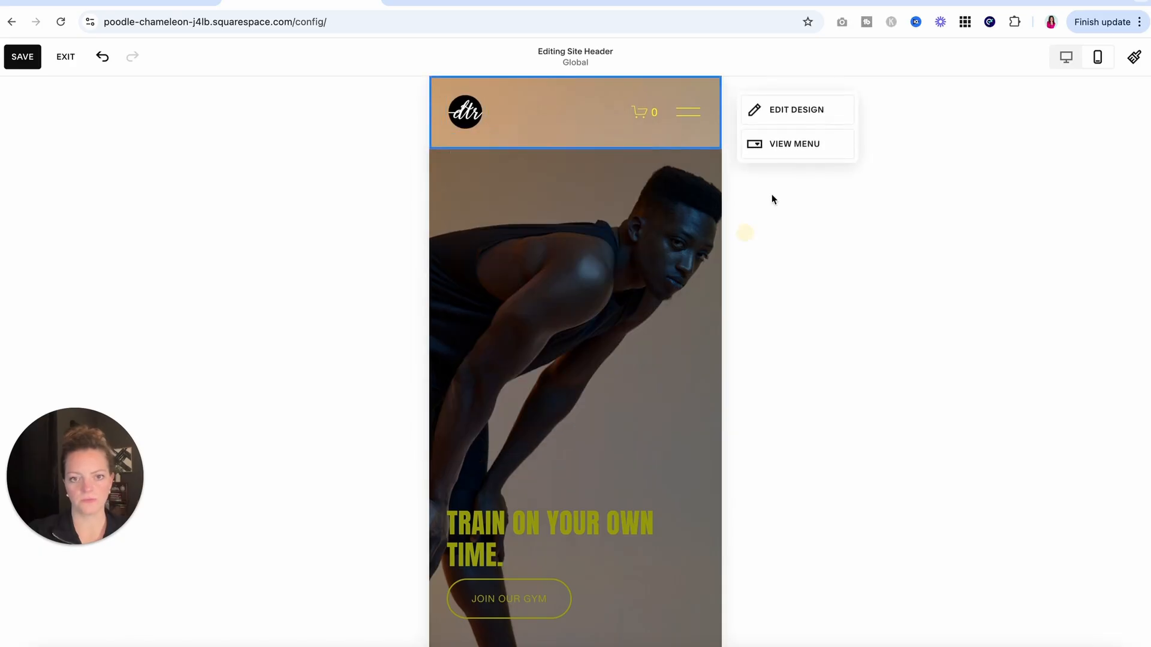
{"action": "left_click", "coordinate": [1066, 57]}
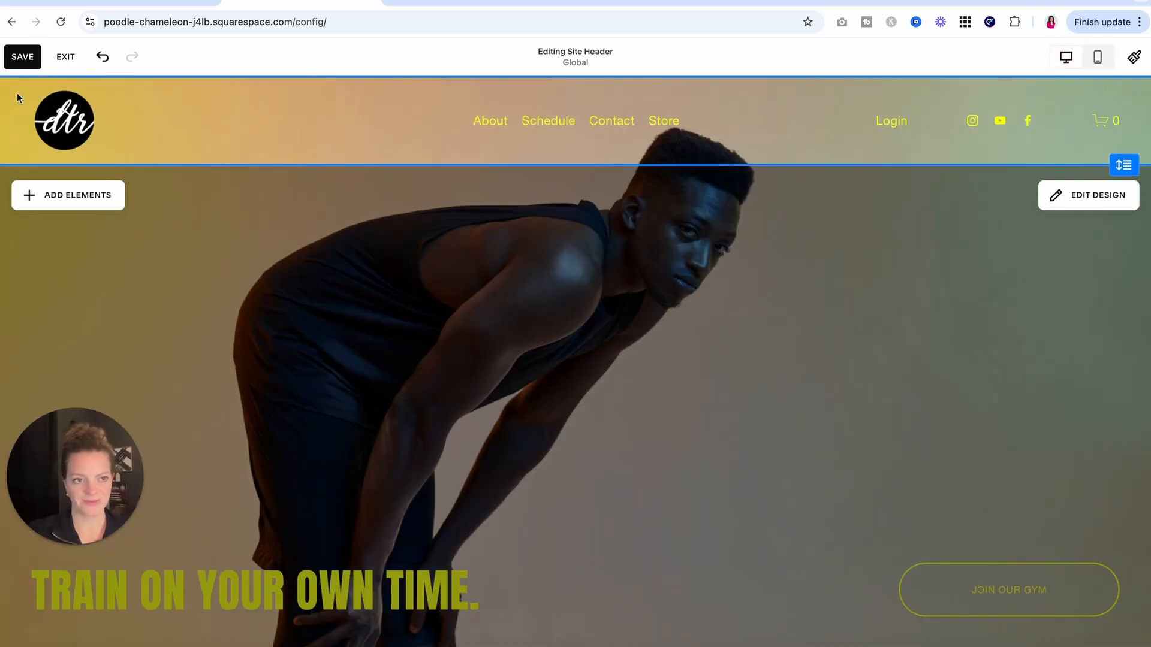
{"action": "left_click", "coordinate": [17, 58]}
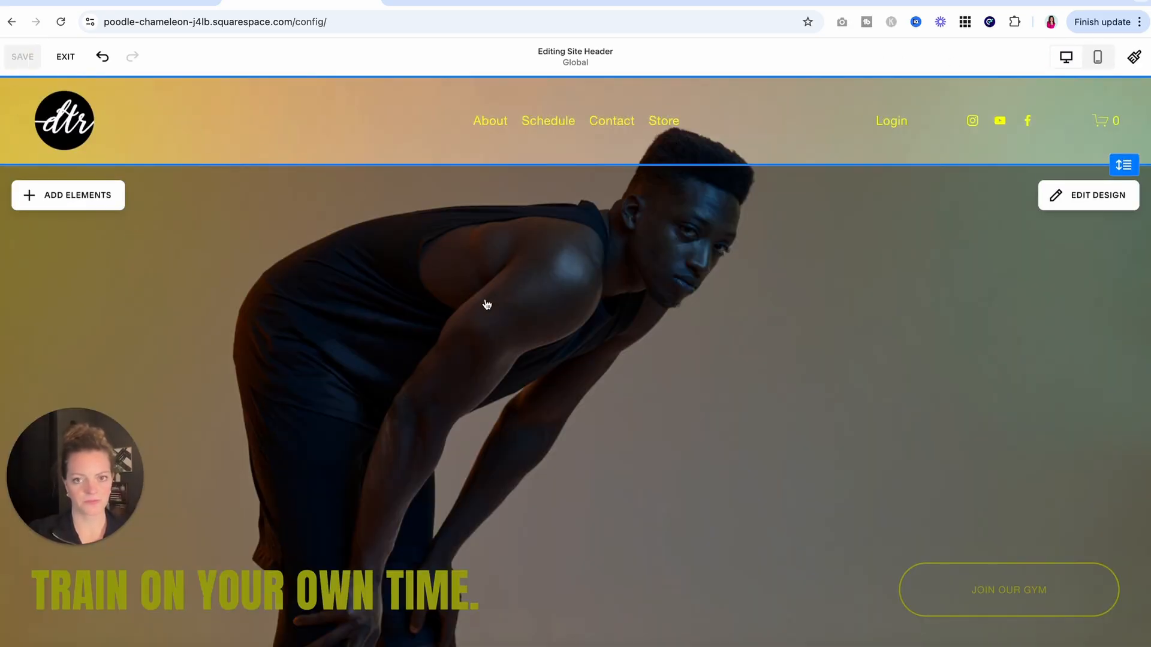
Set the header layout to links on the left with a centered logo, and increase the Link Spacing to 1.9vw
{"action": "left_click", "coordinate": [1061, 194]}
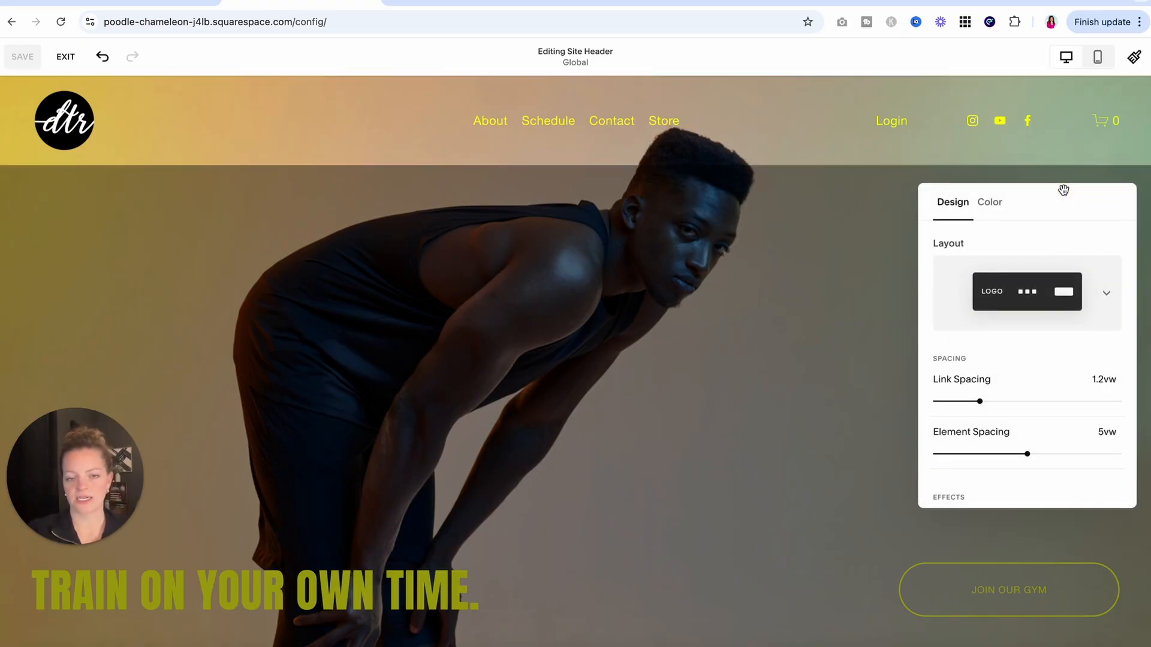
{"action": "left_click", "coordinate": [1019, 304]}
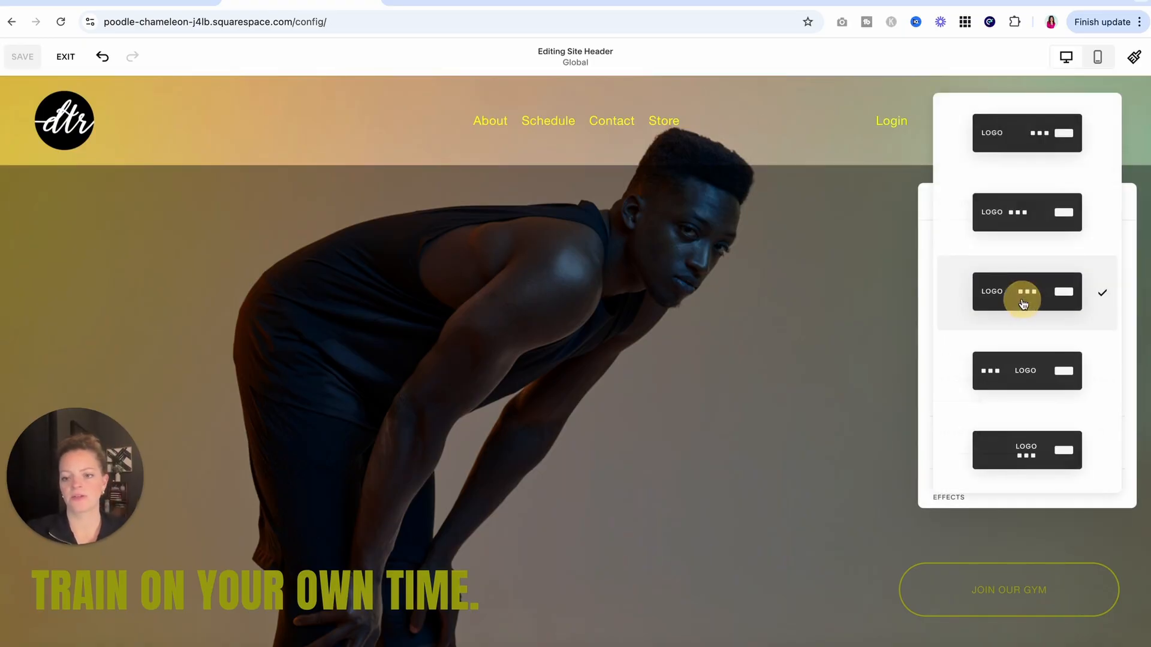
{"action": "left_click", "coordinate": [1048, 133]}
{"action": "left_click", "coordinate": [1102, 313]}
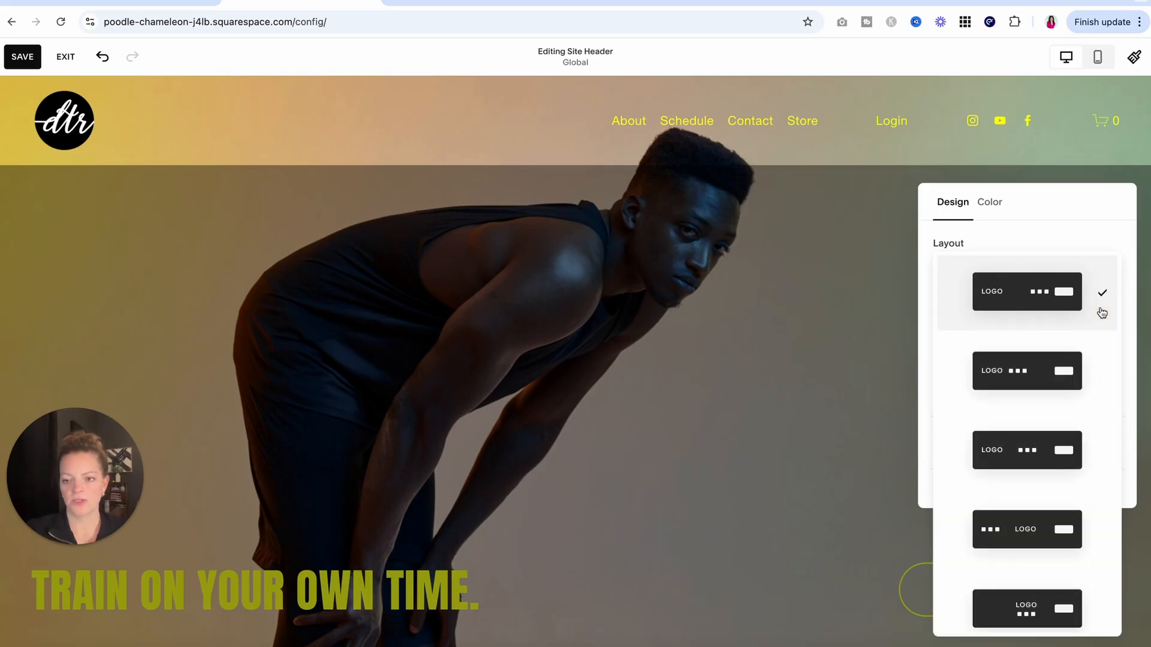
{"action": "scroll", "coordinate": [1027, 528], "scroll_direction": "down", "scroll_amount": 1}
{"action": "left_click", "coordinate": [1029, 519]}
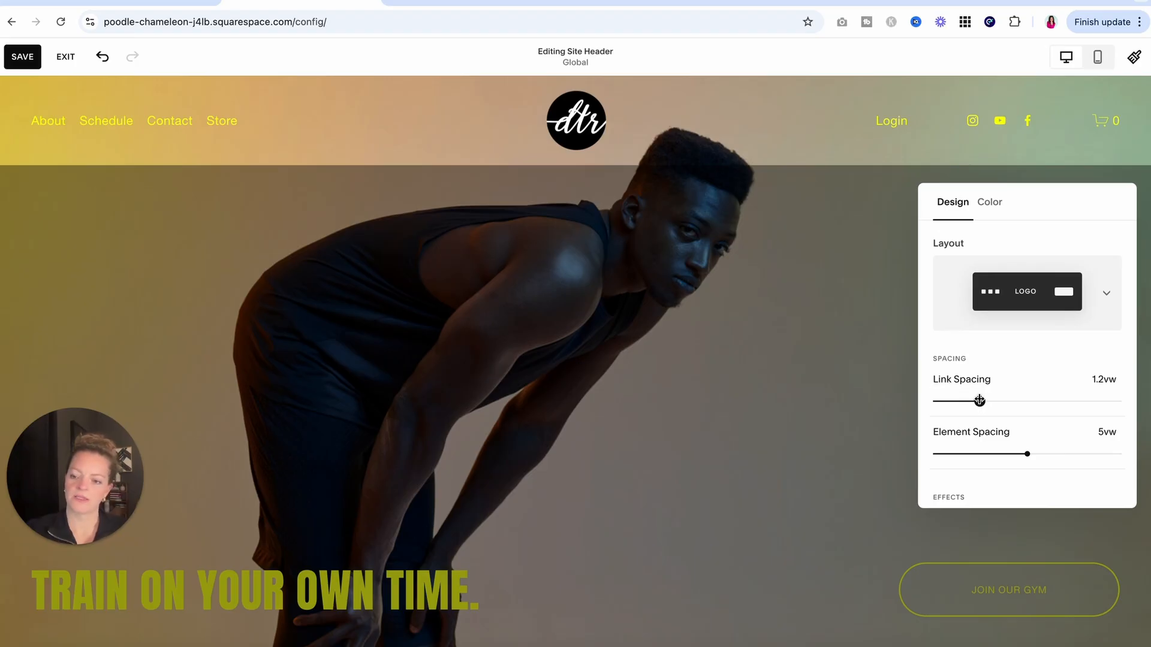
{"action": "left_click_drag", "start_coordinate": [980, 400], "coordinate": [1005, 398]}
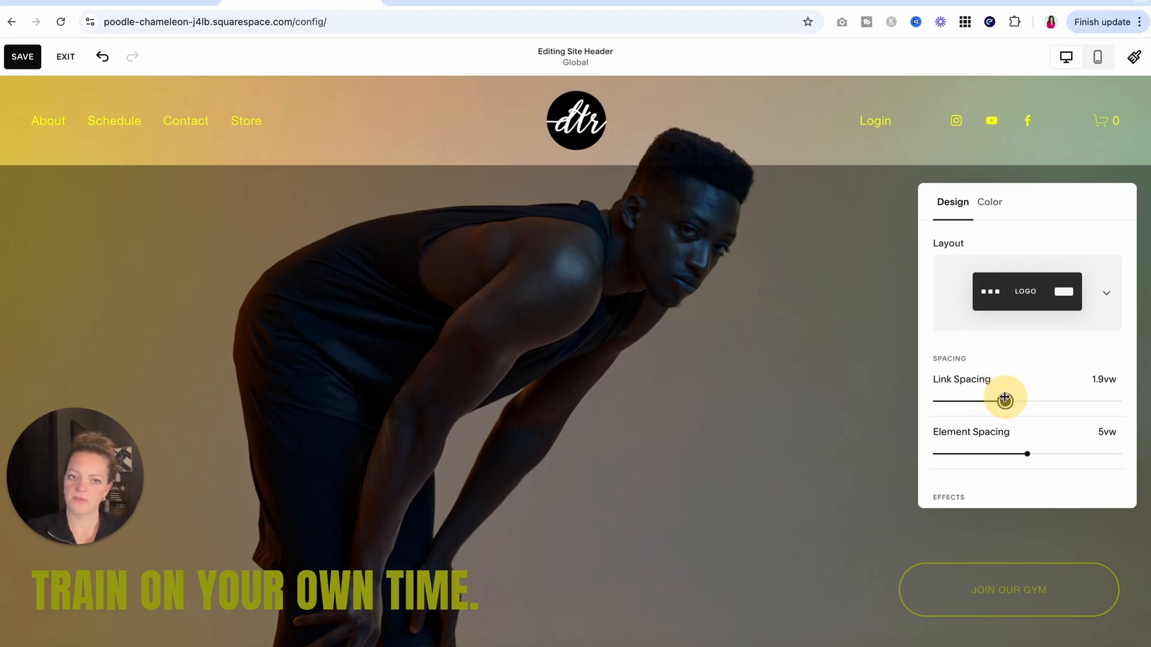
Set the header's Element Spacing to 3.9vw and its Height to 0.7vw, with the Width on Full
{"action": "mouse_move", "coordinate": [1027, 454]}
{"action": "left_mouse_down"}
{"action": "mouse_move", "coordinate": [976, 457]}
{"action": "mouse_move", "coordinate": [1007, 455]}
{"action": "left_mouse_up"}
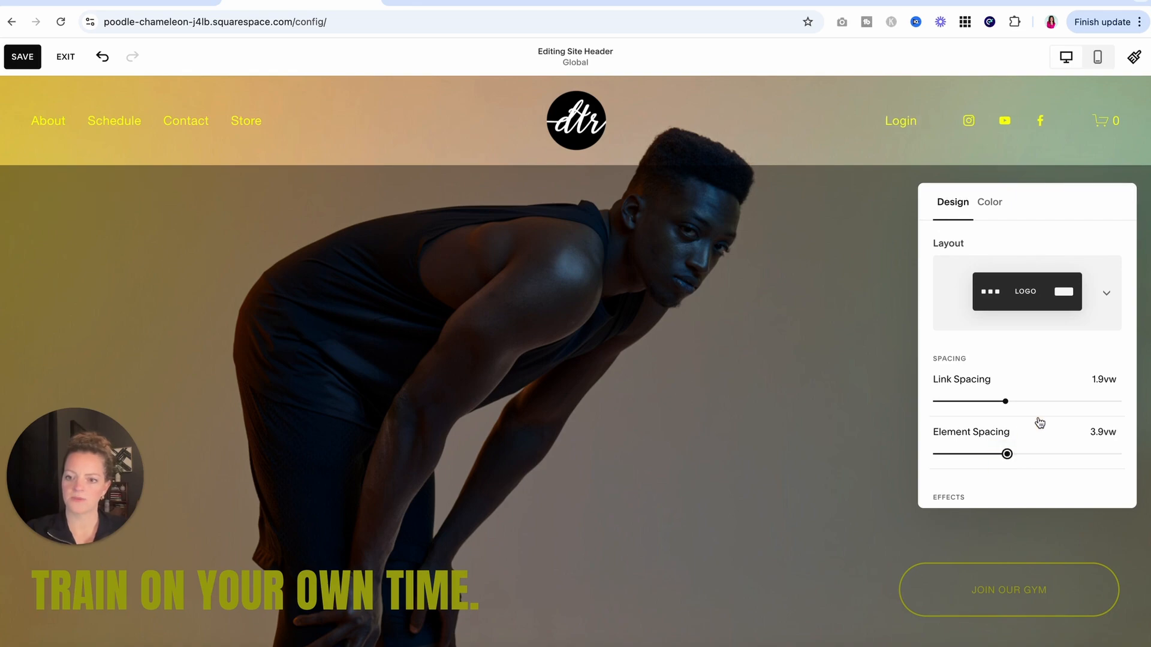
{"action": "scroll", "coordinate": [1041, 423], "scroll_direction": "down", "scroll_amount": 3}
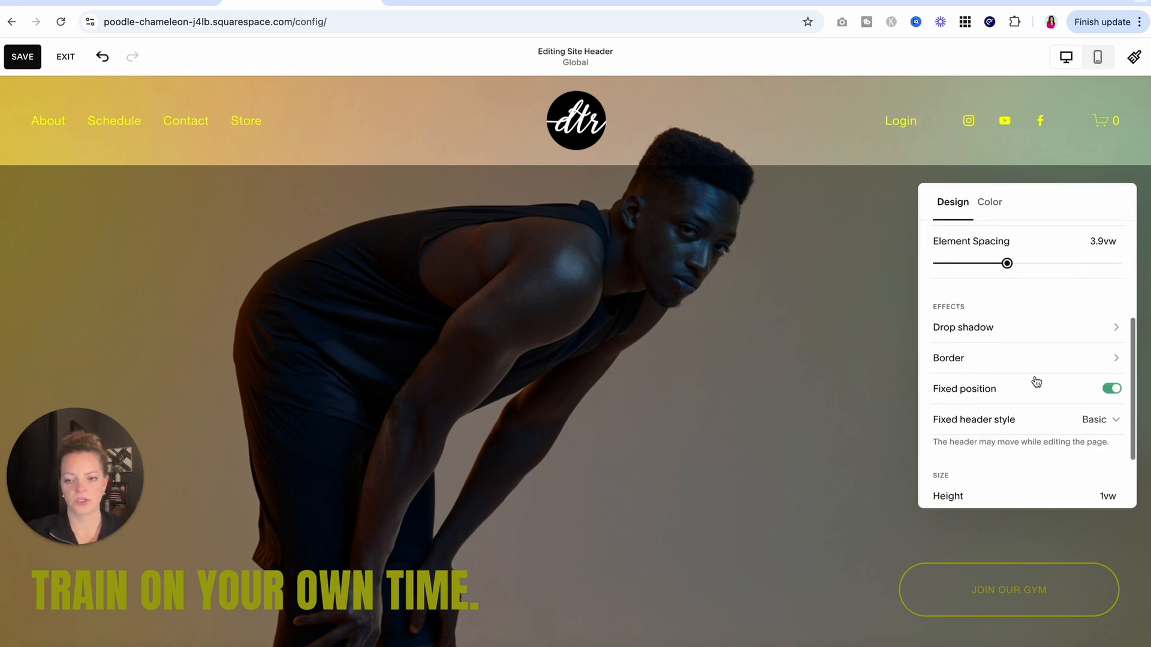
{"action": "scroll", "coordinate": [1053, 367], "scroll_direction": "down", "scroll_amount": 2}
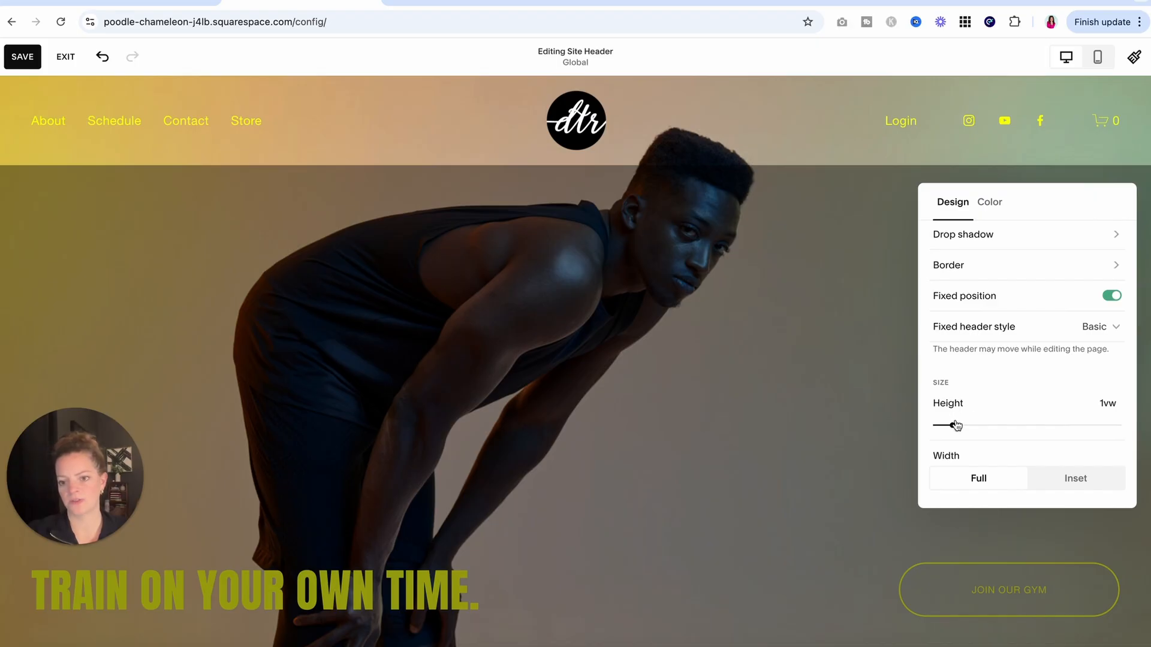
{"action": "left_click_drag", "start_coordinate": [952, 424], "coordinate": [947, 425]}
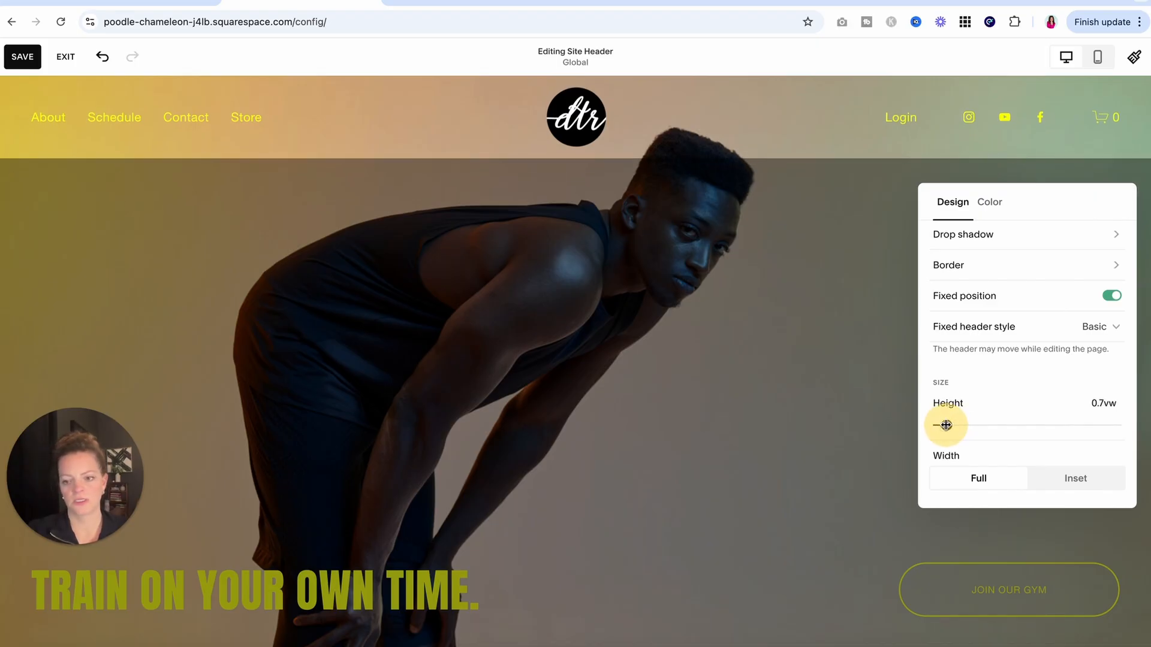
{"action": "left_click", "coordinate": [1057, 487]}
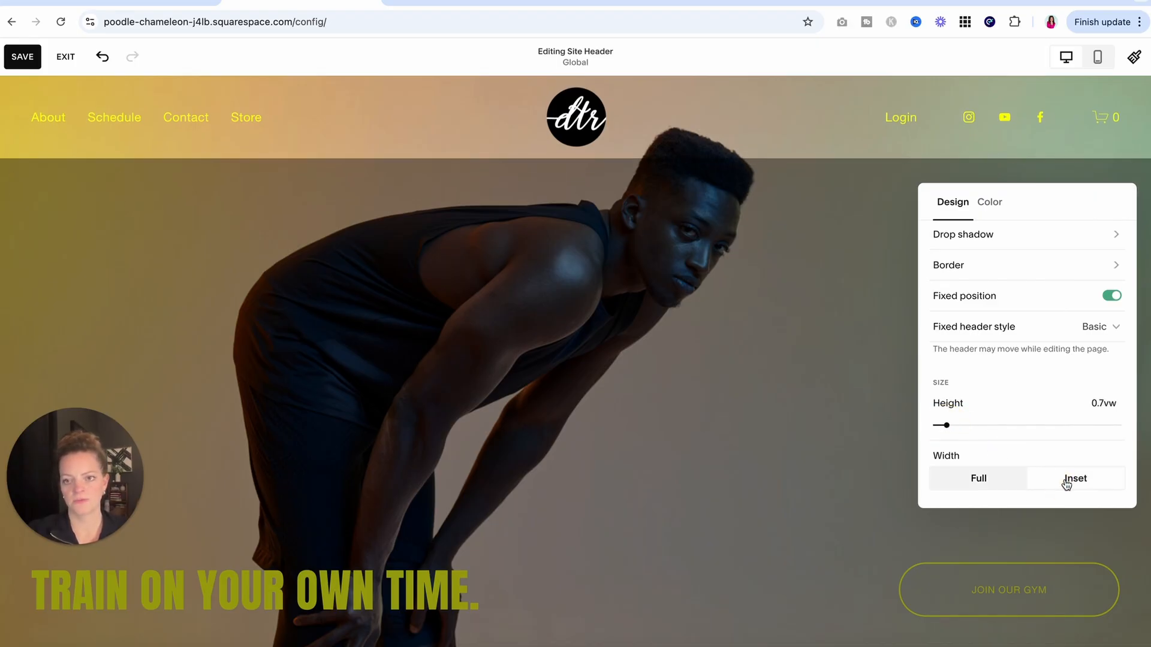
{"action": "left_click", "coordinate": [995, 477]}
Check the header's color style options, keep Adaptive and close the header design settings
{"action": "left_click", "coordinate": [990, 202]}
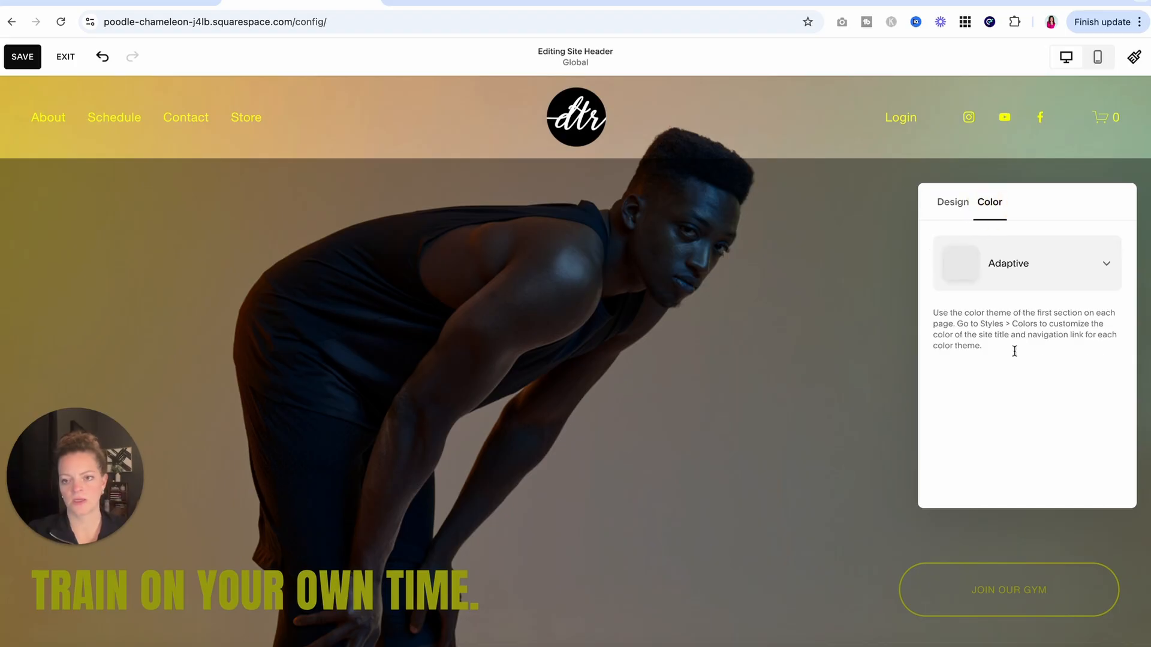
{"action": "left_click", "coordinate": [1043, 284]}
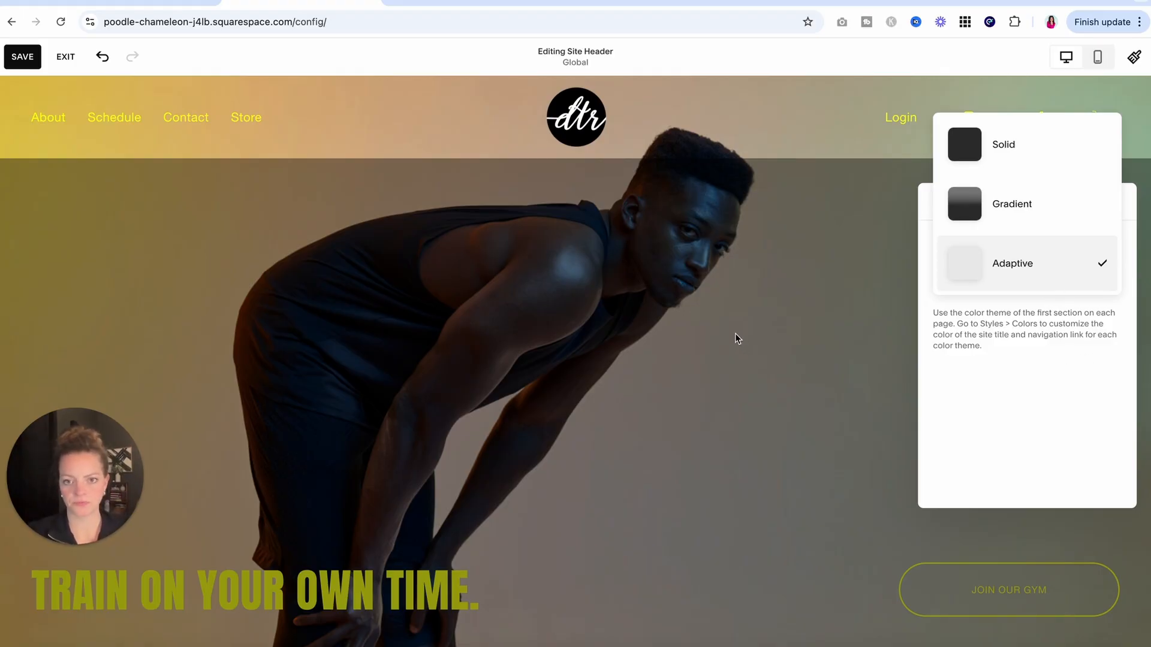
{"action": "left_click", "coordinate": [1049, 378]}
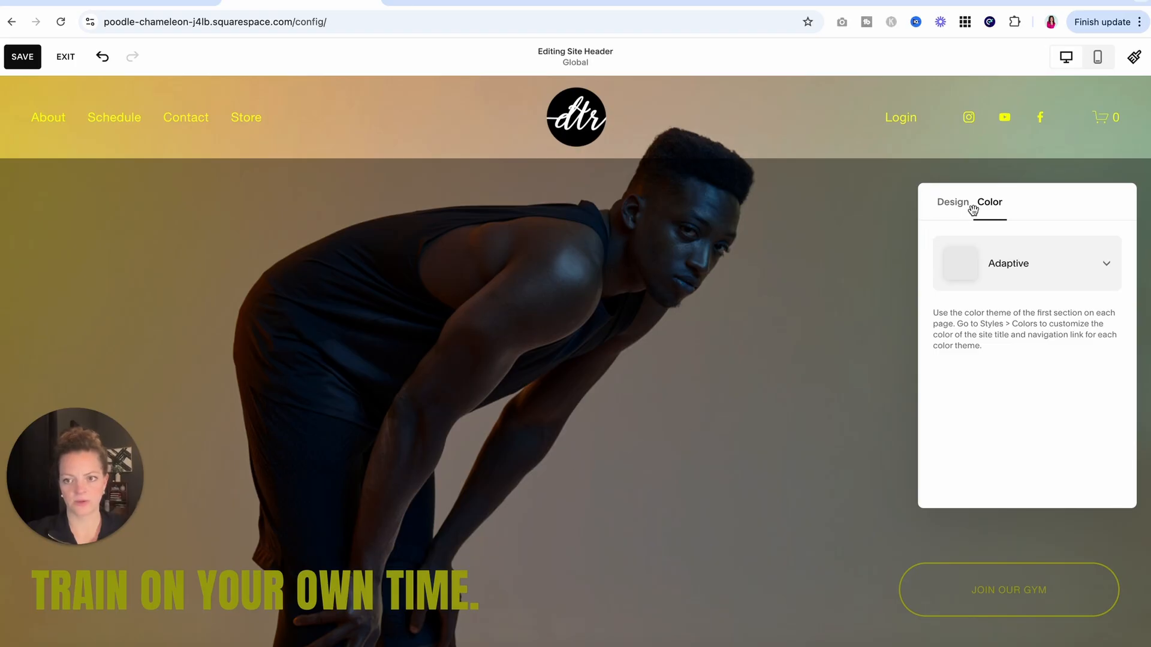
{"action": "left_click", "coordinate": [954, 204]}
{"action": "left_click", "coordinate": [692, 400]}
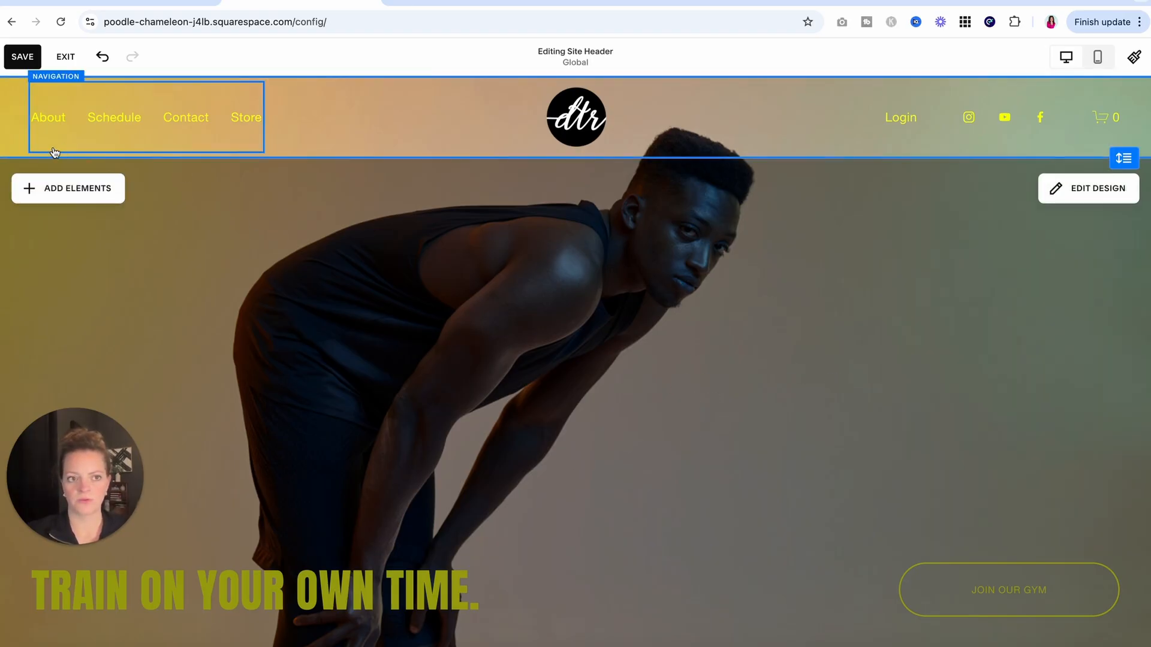
Try out a button element in the header and remove it again
{"action": "left_click", "coordinate": [62, 189]}
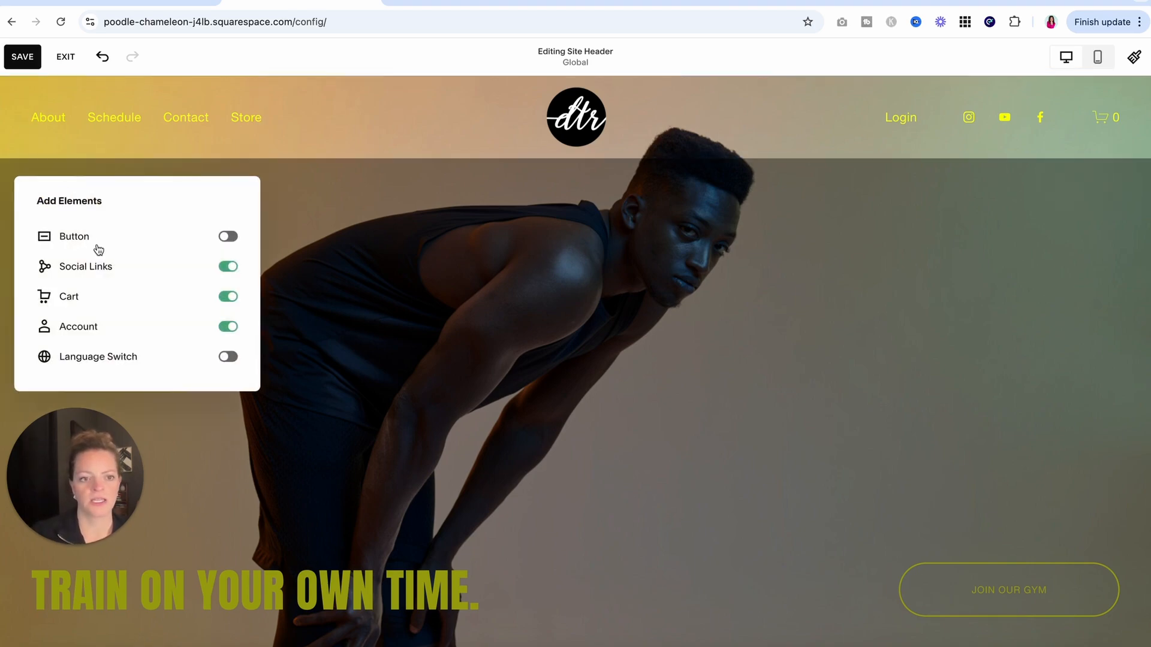
{"action": "left_click", "coordinate": [230, 238]}
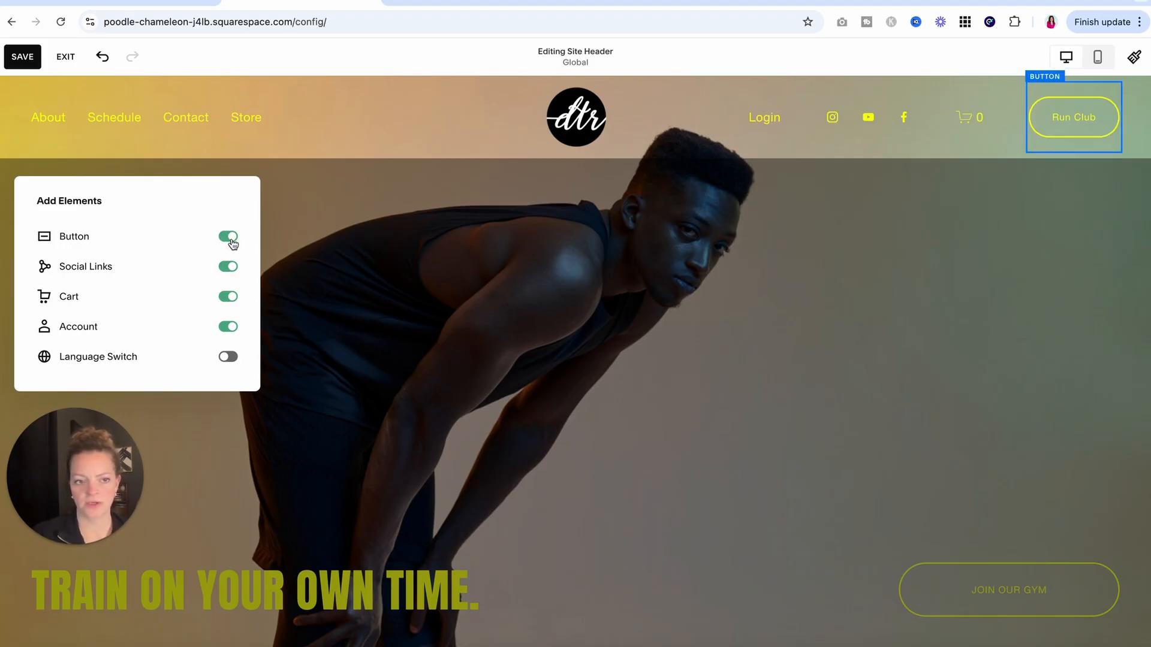
{"action": "left_click", "coordinate": [232, 242]}
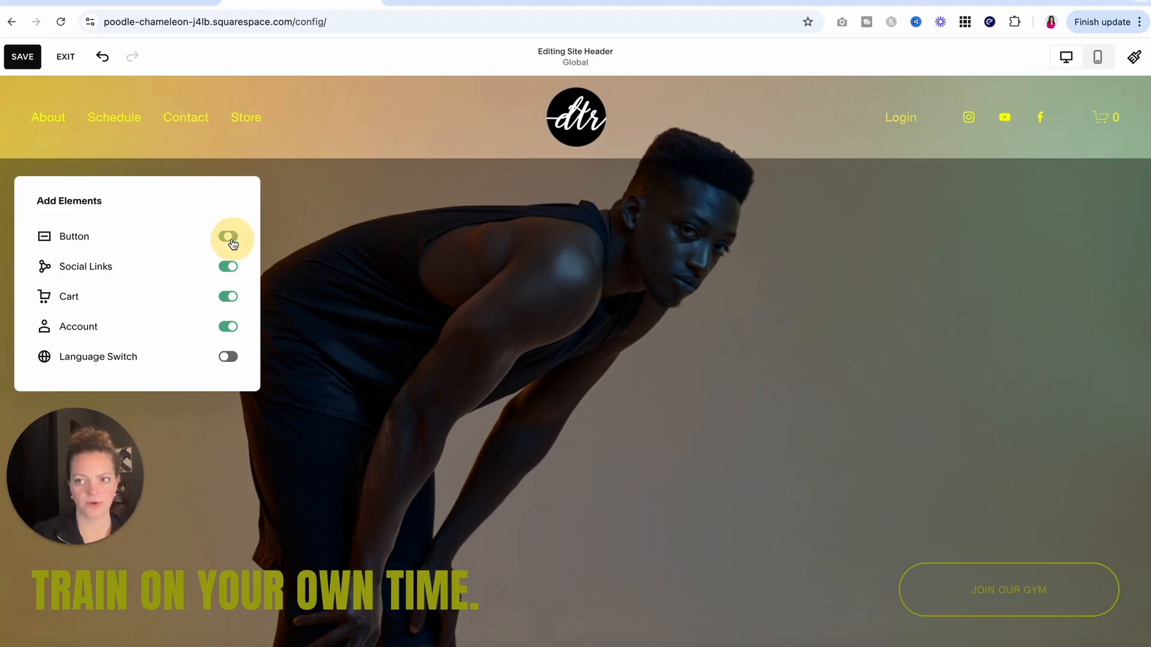
{"action": "left_click", "coordinate": [421, 313]}
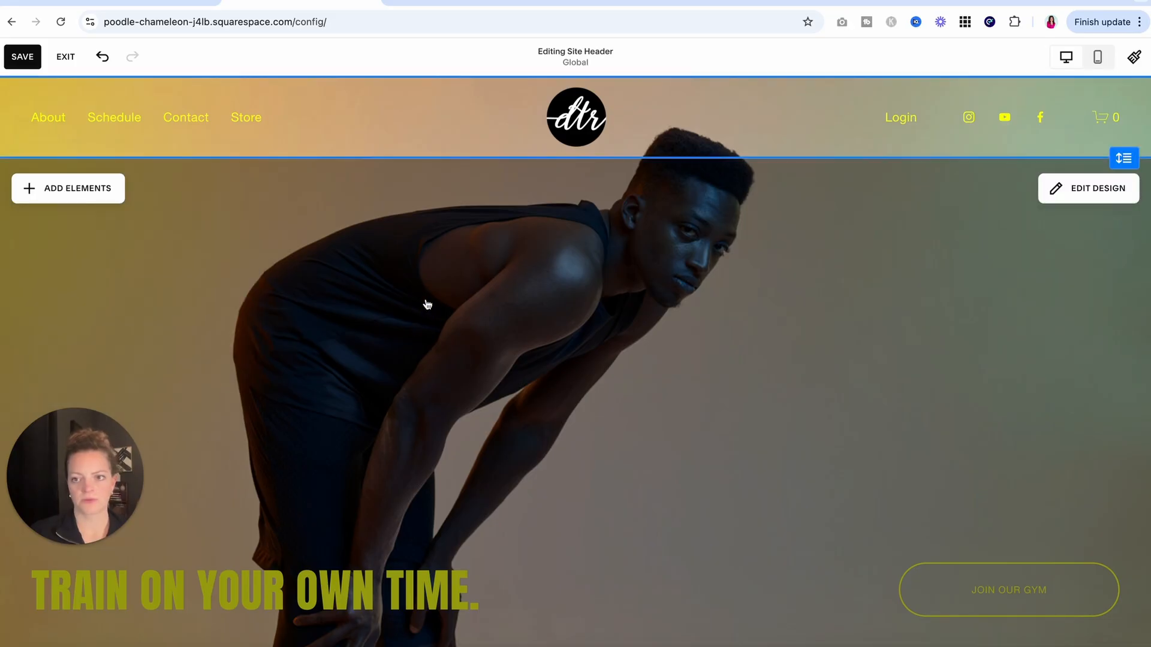
Delete the template's /squarespace Instagram link from the header's social links
{"action": "left_click", "coordinate": [1017, 123]}
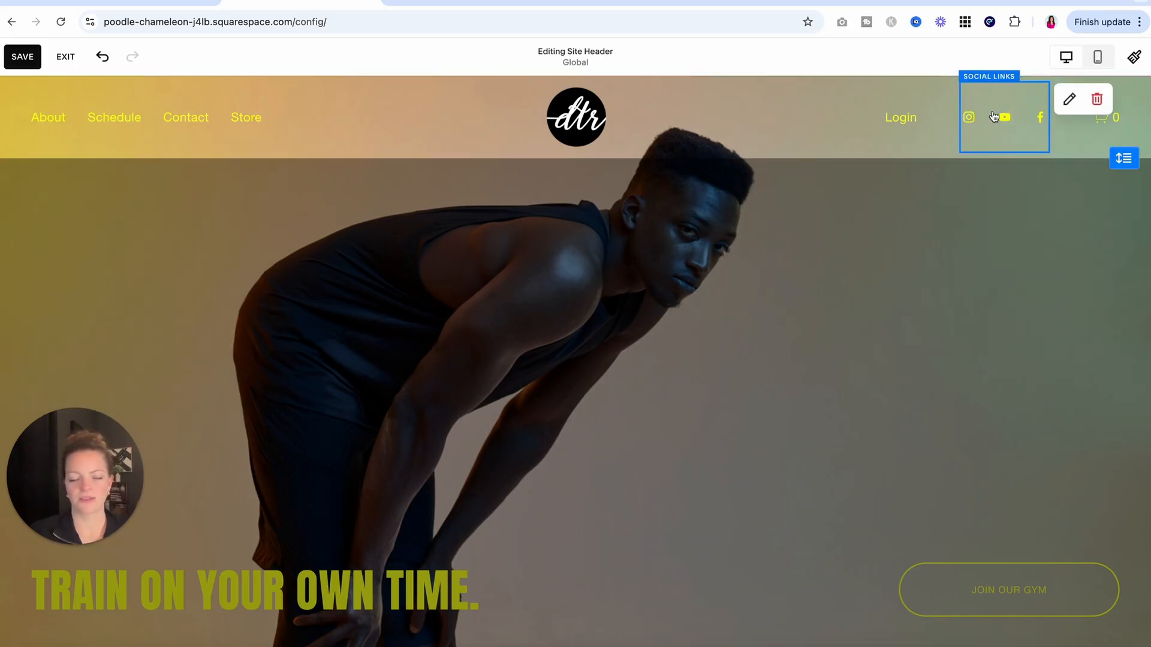
{"action": "left_click", "coordinate": [1066, 100]}
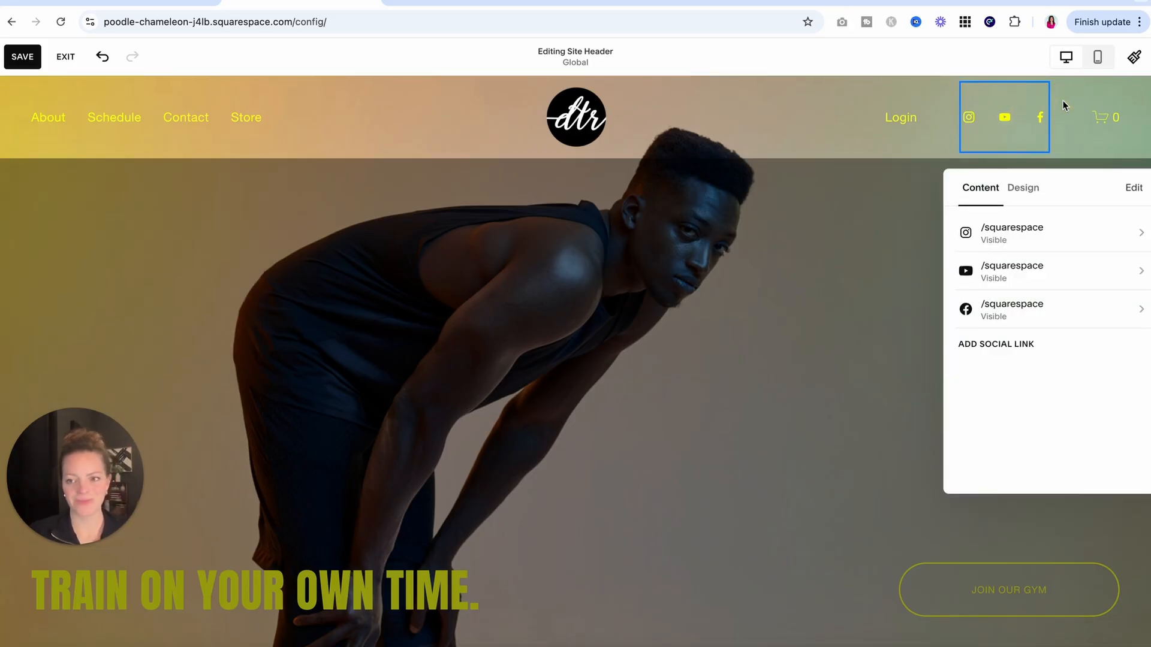
{"action": "left_click", "coordinate": [1007, 240]}
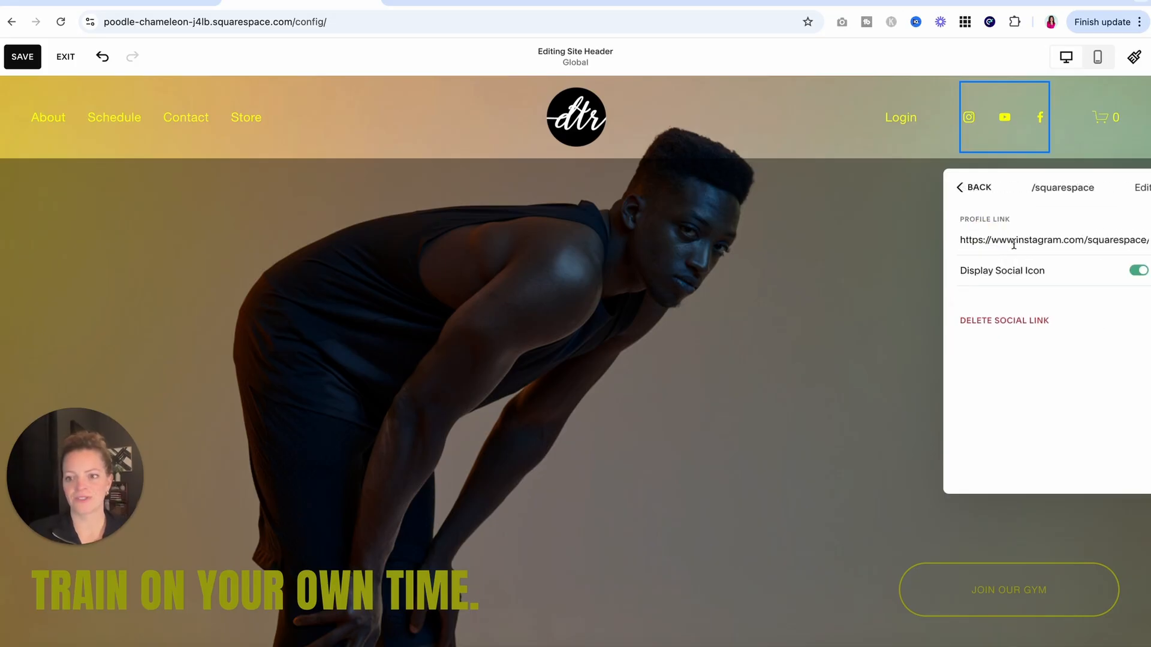
{"action": "left_click", "coordinate": [1023, 324]}
{"action": "left_click", "coordinate": [653, 378]}
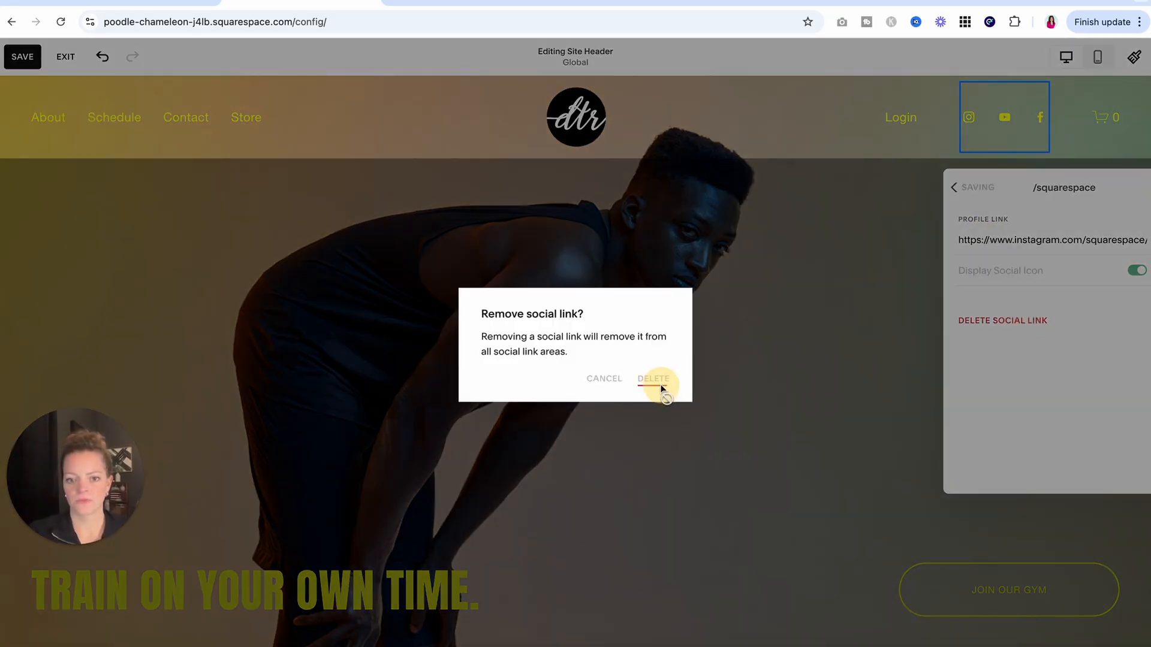
Add instagram.com/designingtherow as a new social link
{"action": "left_click", "coordinate": [1004, 306]}
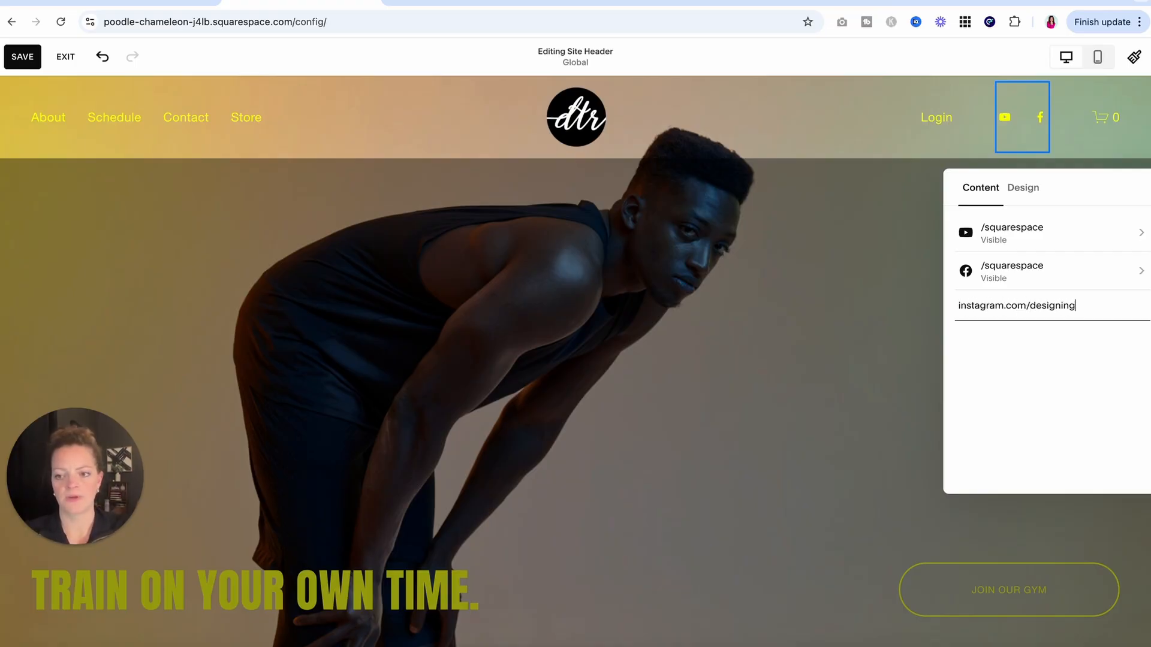
{"action": "type", "text": "instagram.com/designingtherow"}
{"action": "key", "text": "Return"}
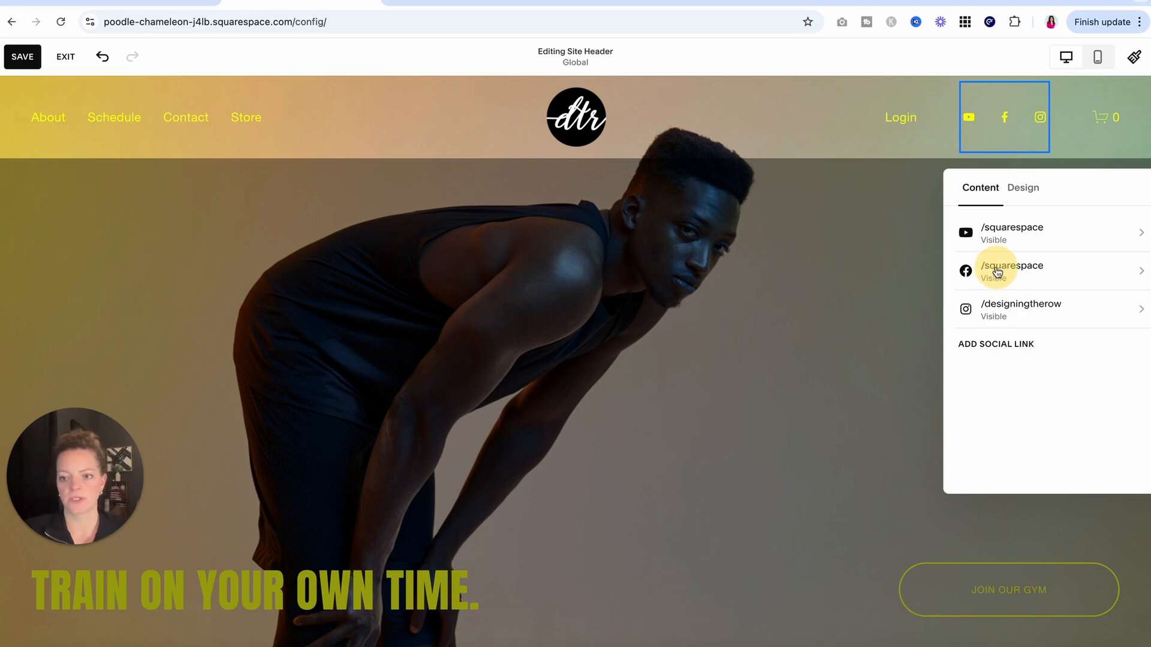
Reorder the social links so that the Instagram link comes first, ahead of YouTube and Facebook, and close the settings
{"action": "left_click_drag", "start_coordinate": [1081, 185], "coordinate": [931, 190]}
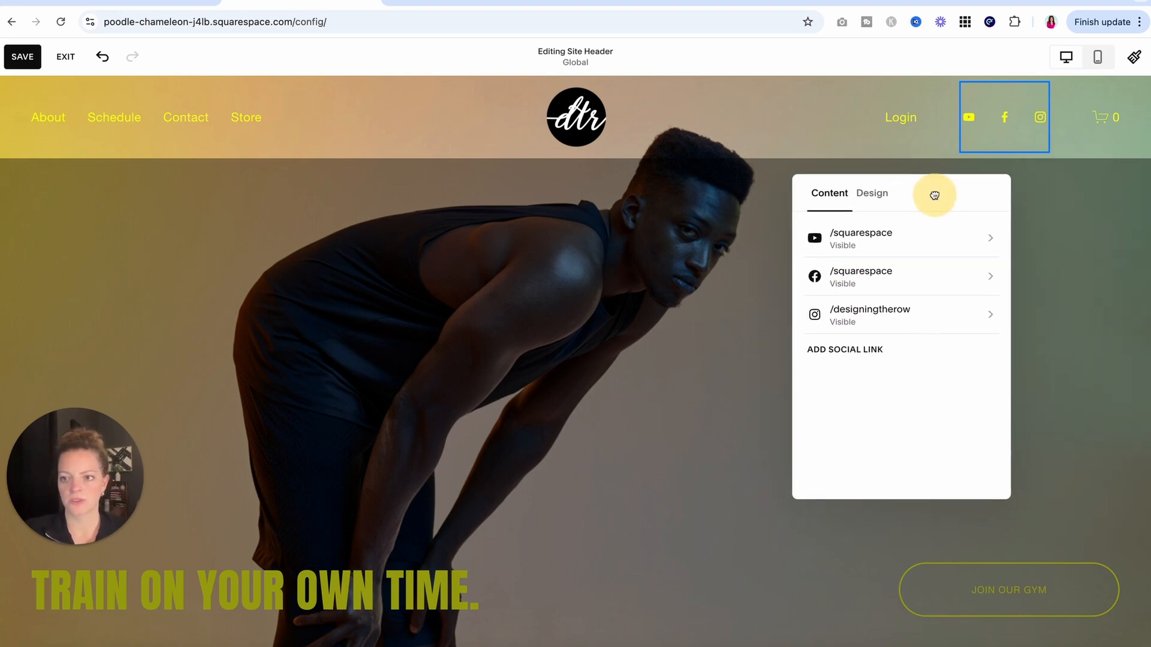
{"action": "left_click", "coordinate": [885, 194]}
{"action": "left_click", "coordinate": [830, 193]}
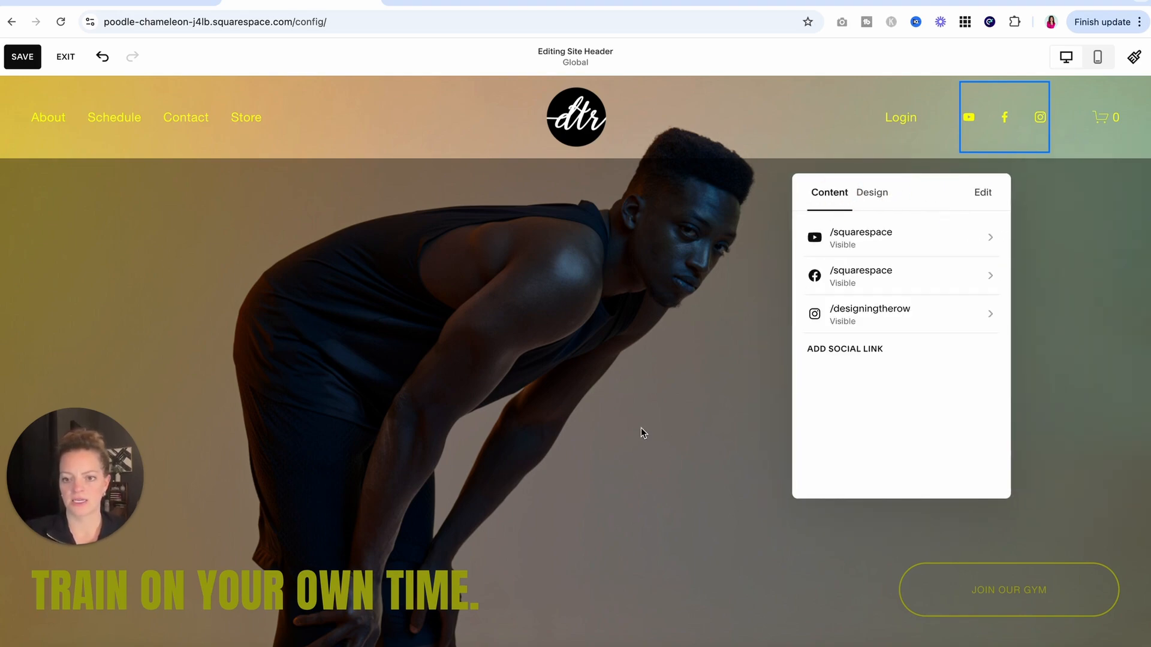
{"action": "left_click", "coordinate": [986, 192]}
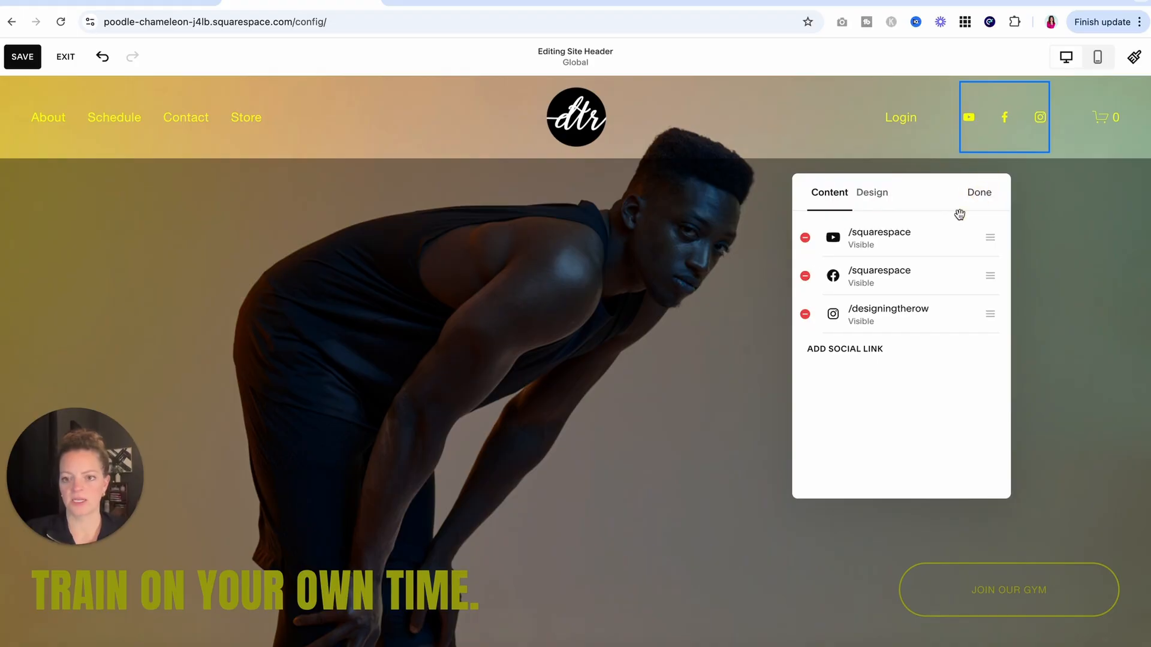
{"action": "left_click_drag", "start_coordinate": [904, 311], "coordinate": [905, 239]}
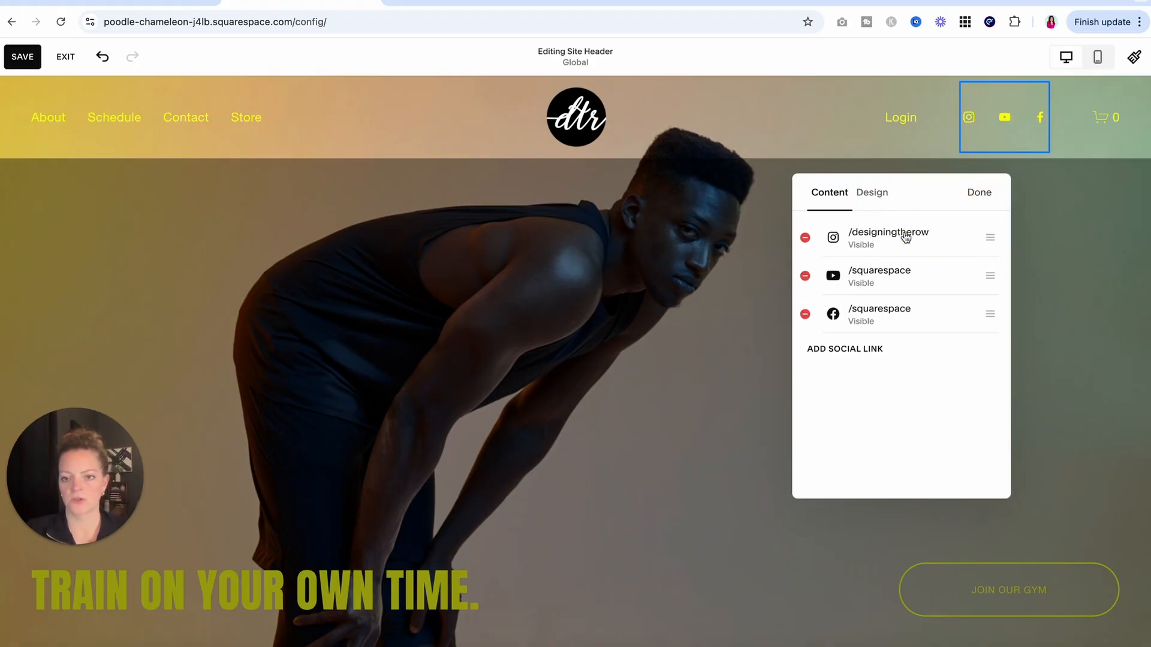
{"action": "left_click", "coordinate": [978, 194]}
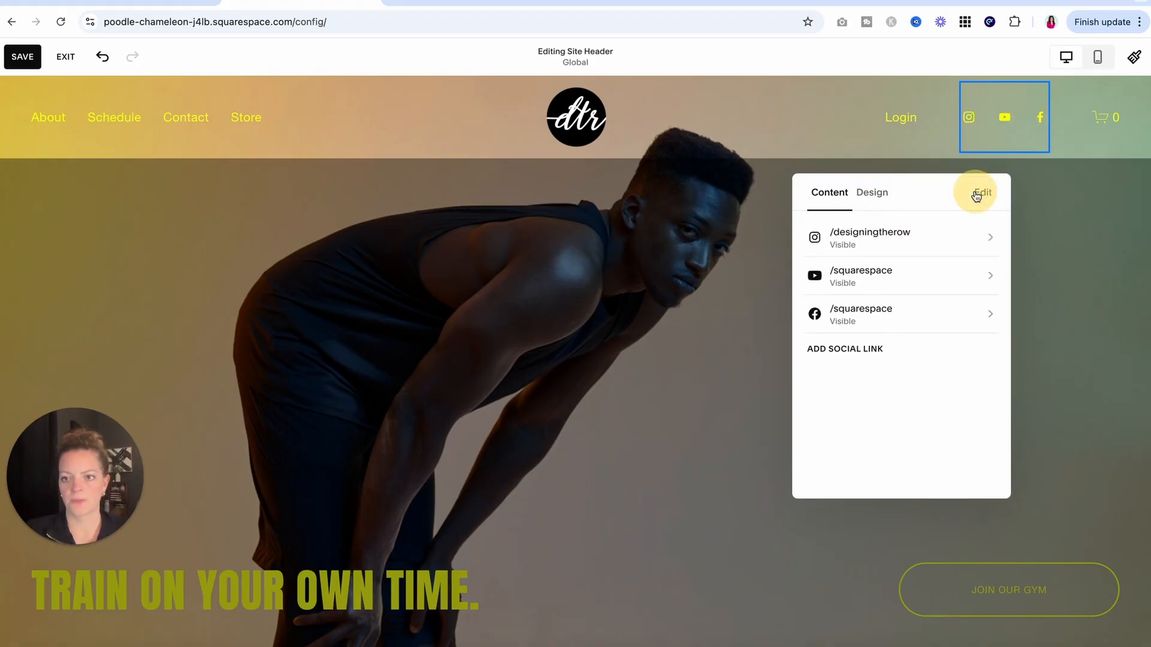
{"action": "left_click", "coordinate": [683, 303]}
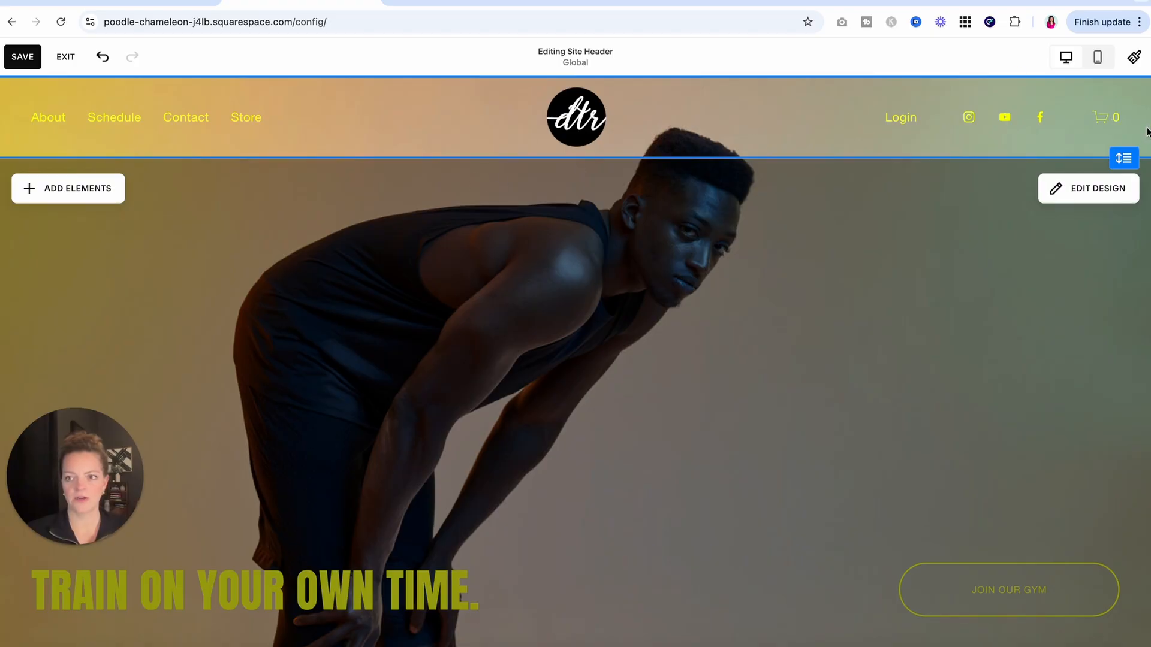
Change the header's cart icon style to the solid black shopping bag with handle
{"action": "left_click", "coordinate": [1108, 117]}
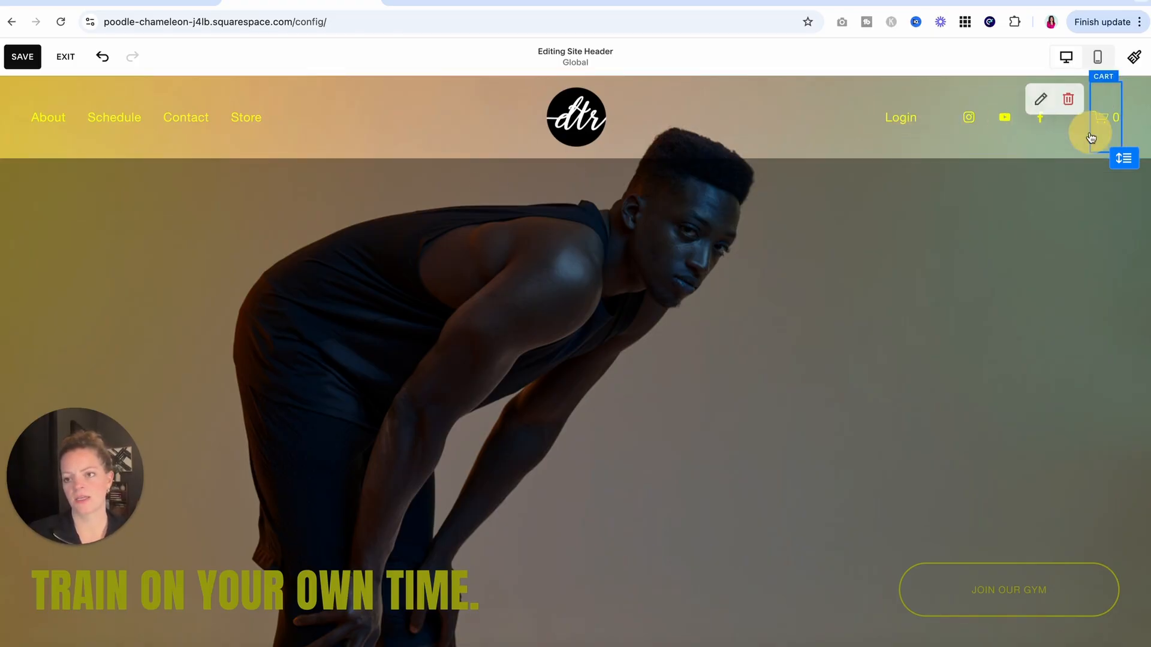
{"action": "left_click", "coordinate": [1039, 99]}
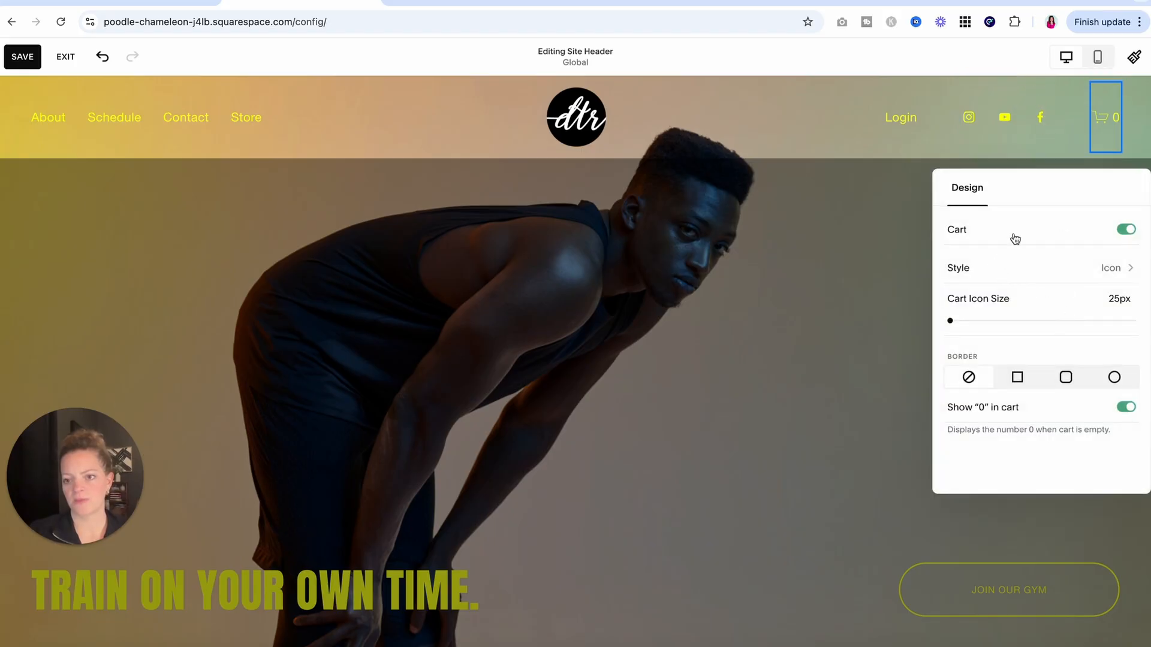
{"action": "left_click", "coordinate": [1047, 269]}
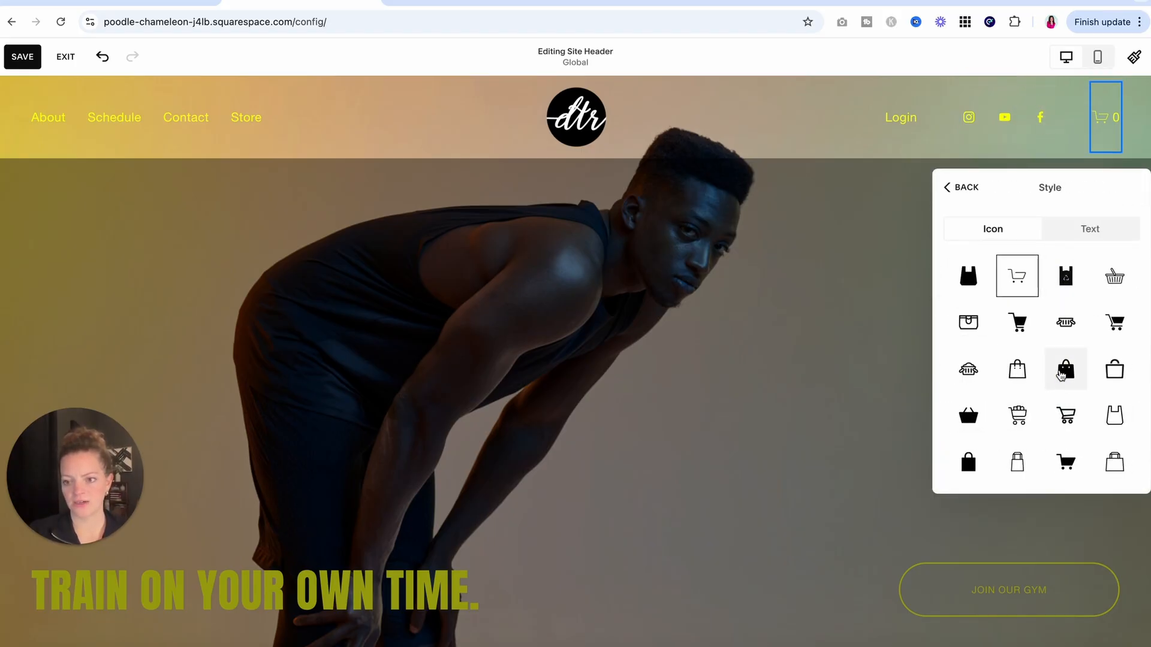
{"action": "left_click", "coordinate": [1064, 372]}
{"action": "scroll", "coordinate": [1076, 390], "scroll_direction": "down", "scroll_amount": 1}
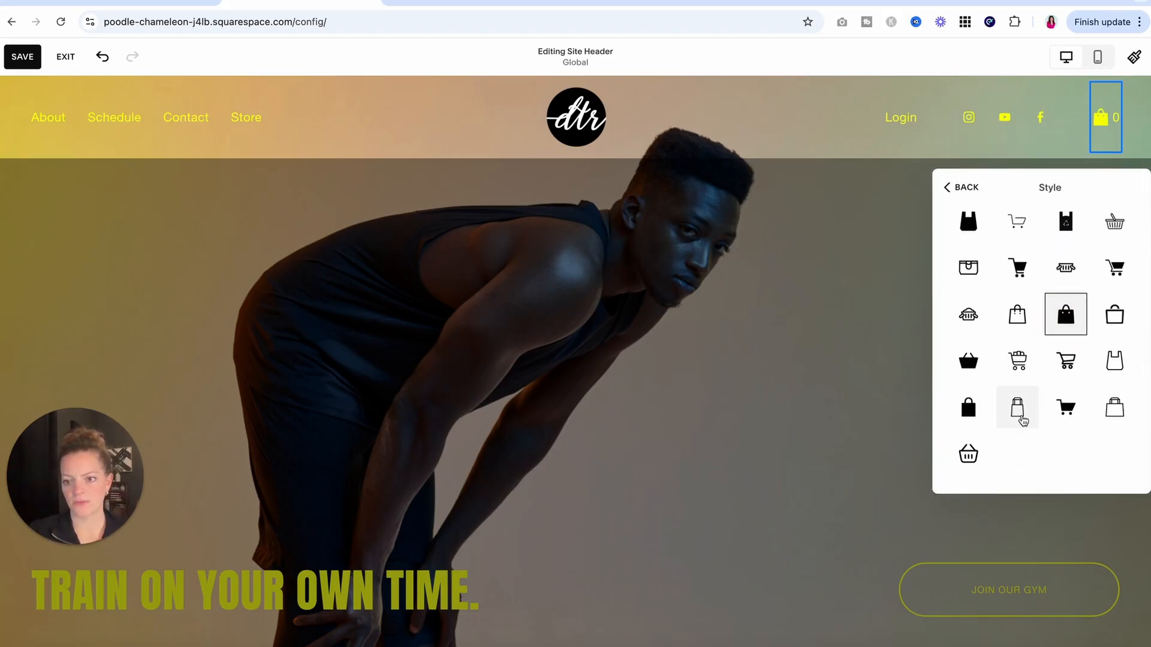
{"action": "scroll", "coordinate": [1037, 276], "scroll_direction": "up", "scroll_amount": 1}
{"action": "left_click", "coordinate": [964, 187]}
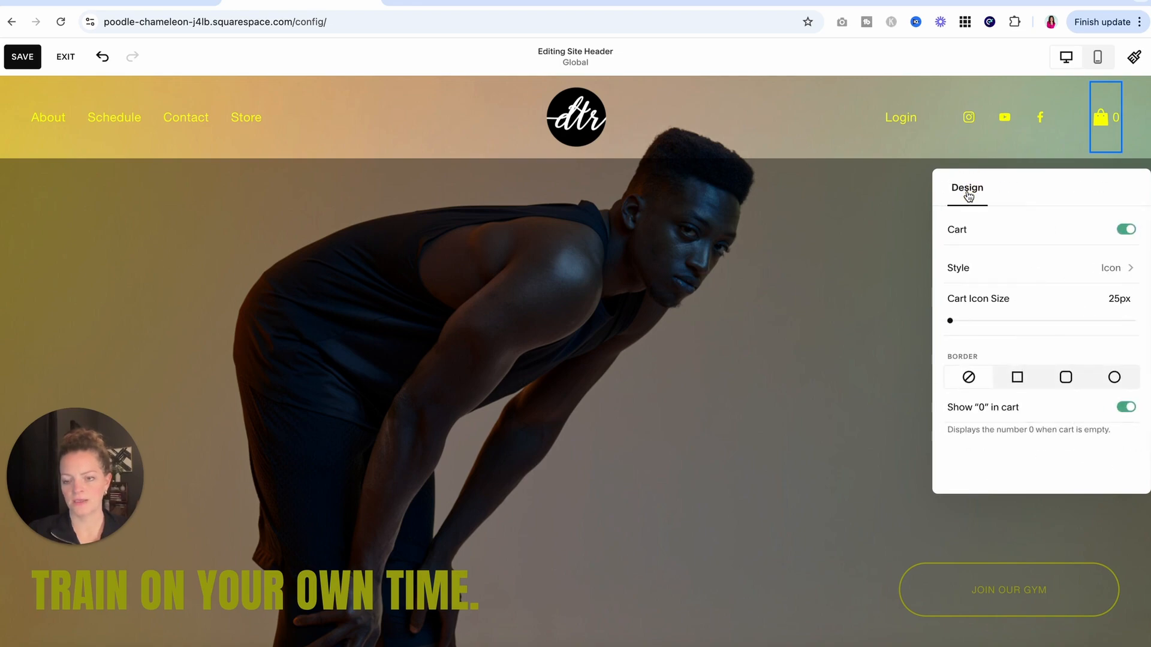
{"action": "left_click", "coordinate": [835, 387]}
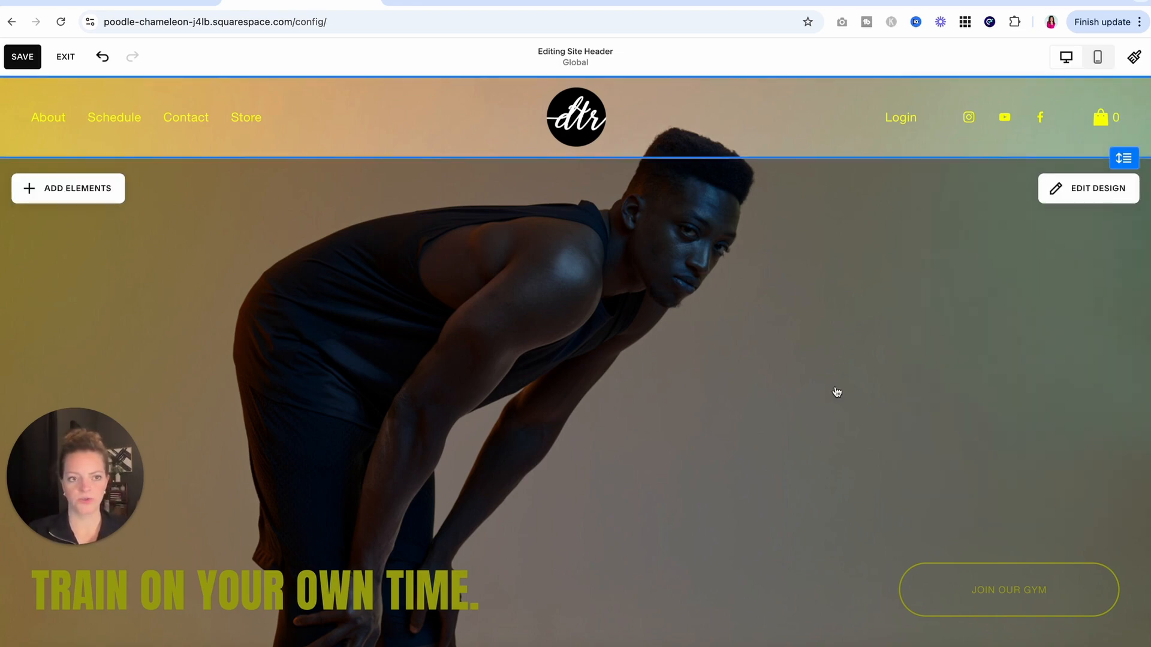
Leave the header editor and delete the drive-banner.jpg background image from the Home page's first section
{"action": "left_click", "coordinate": [837, 391]}
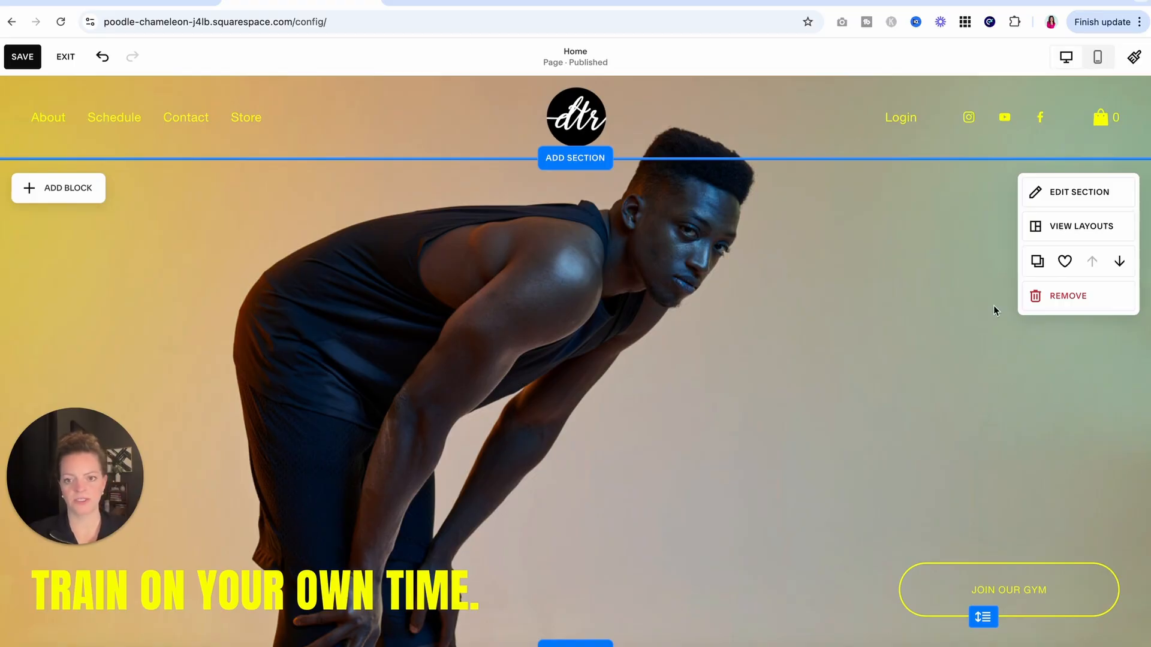
{"action": "scroll", "coordinate": [861, 365], "scroll_direction": "down", "scroll_amount": 1}
{"action": "scroll", "coordinate": [861, 364], "scroll_direction": "up", "scroll_amount": 1}
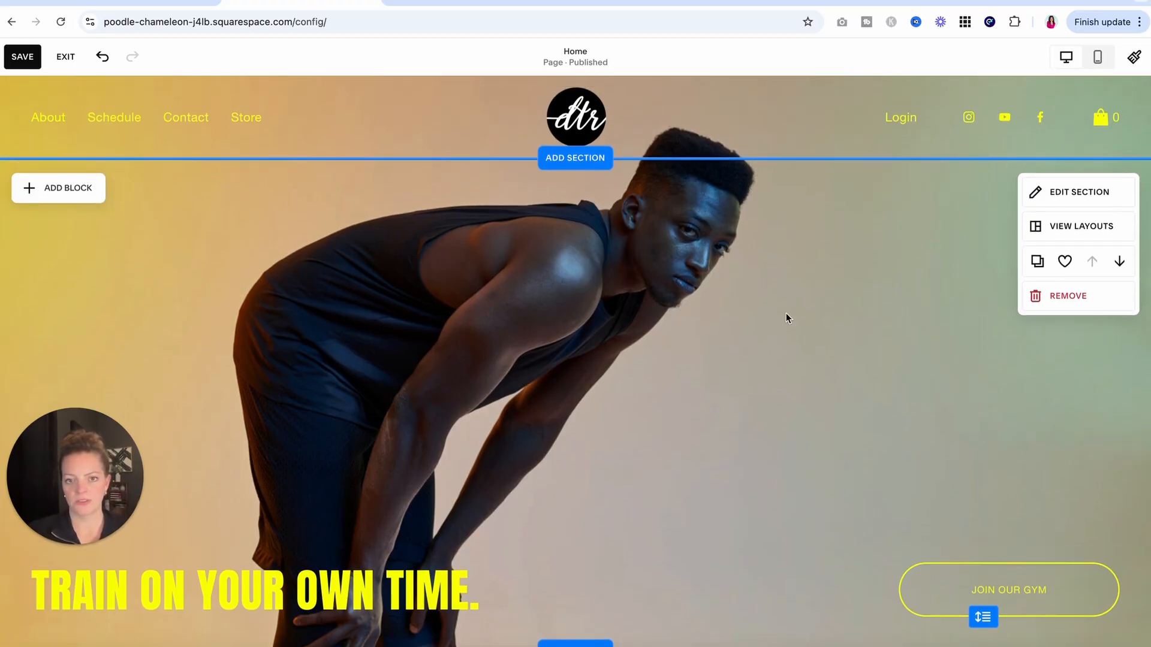
{"action": "left_click", "coordinate": [1064, 191]}
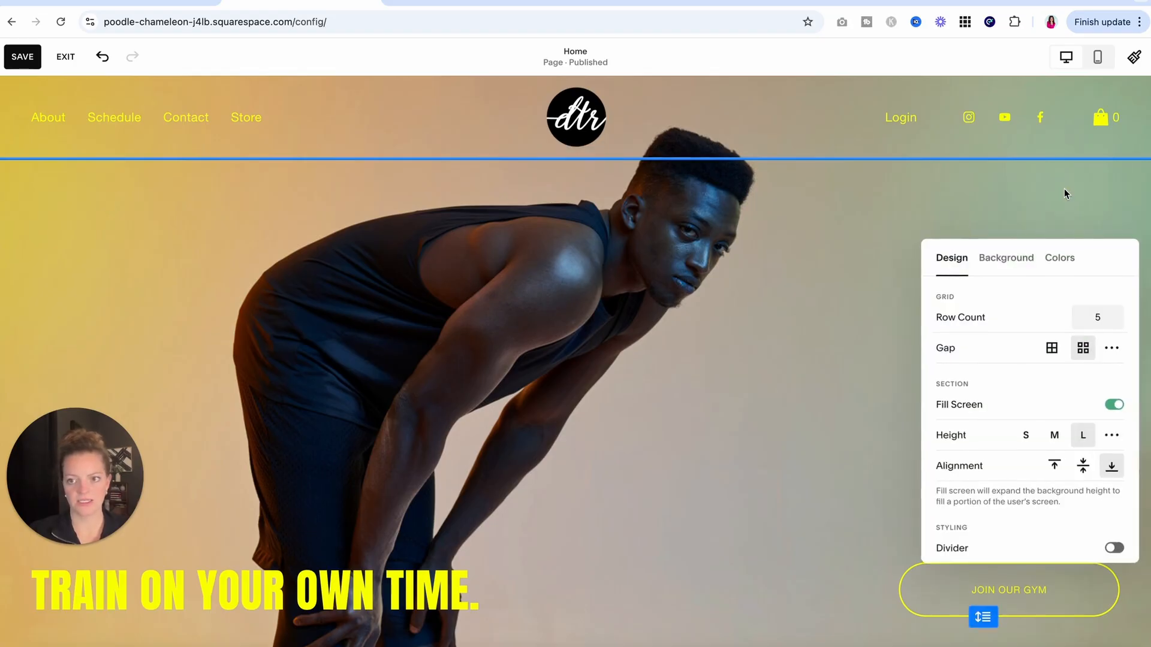
{"action": "left_click", "coordinate": [1005, 262]}
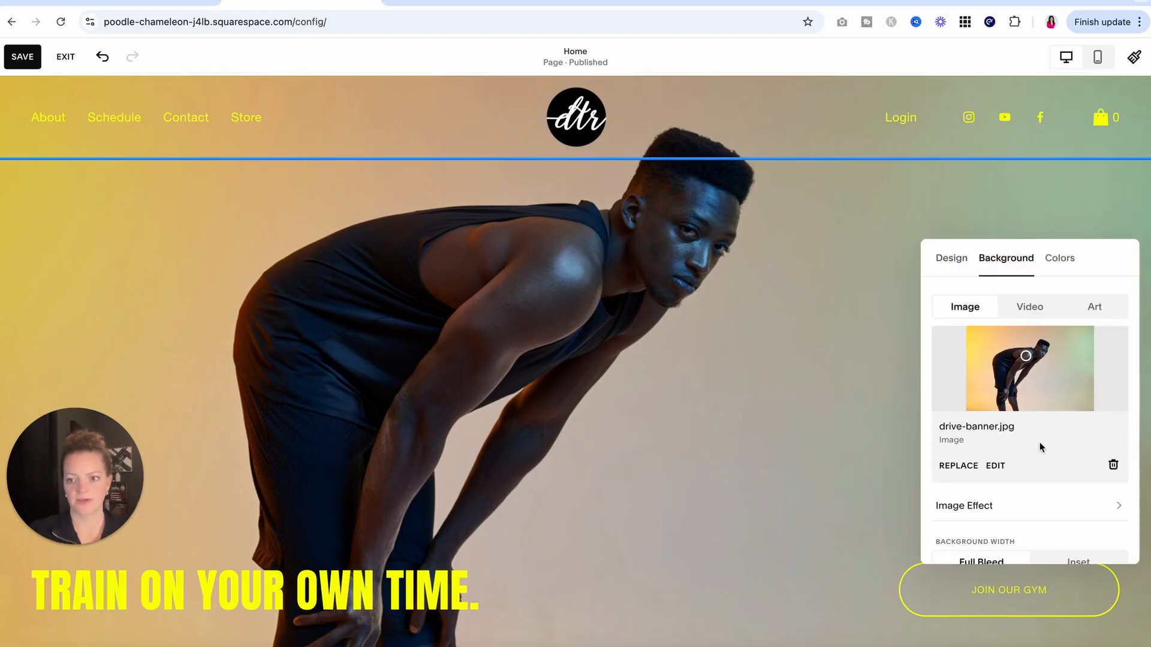
{"action": "left_click", "coordinate": [1115, 465]}
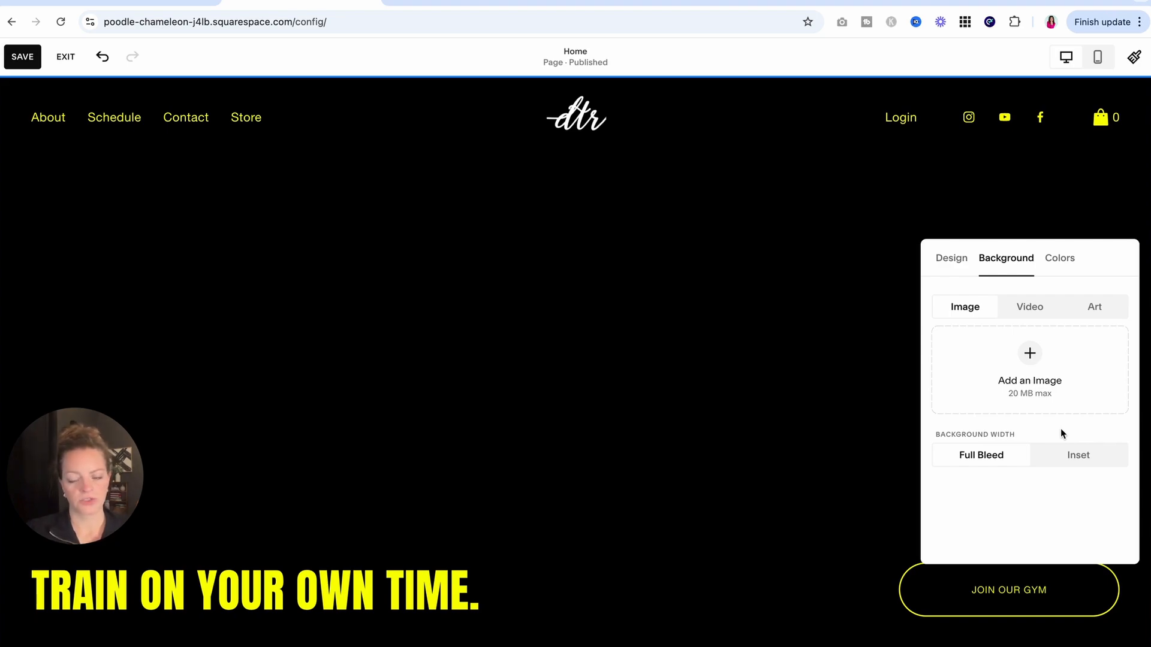
Start adding a new section background image and search the free stock images for "gym"
{"action": "left_click", "coordinate": [1032, 354]}
{"action": "left_click", "coordinate": [1033, 459]}
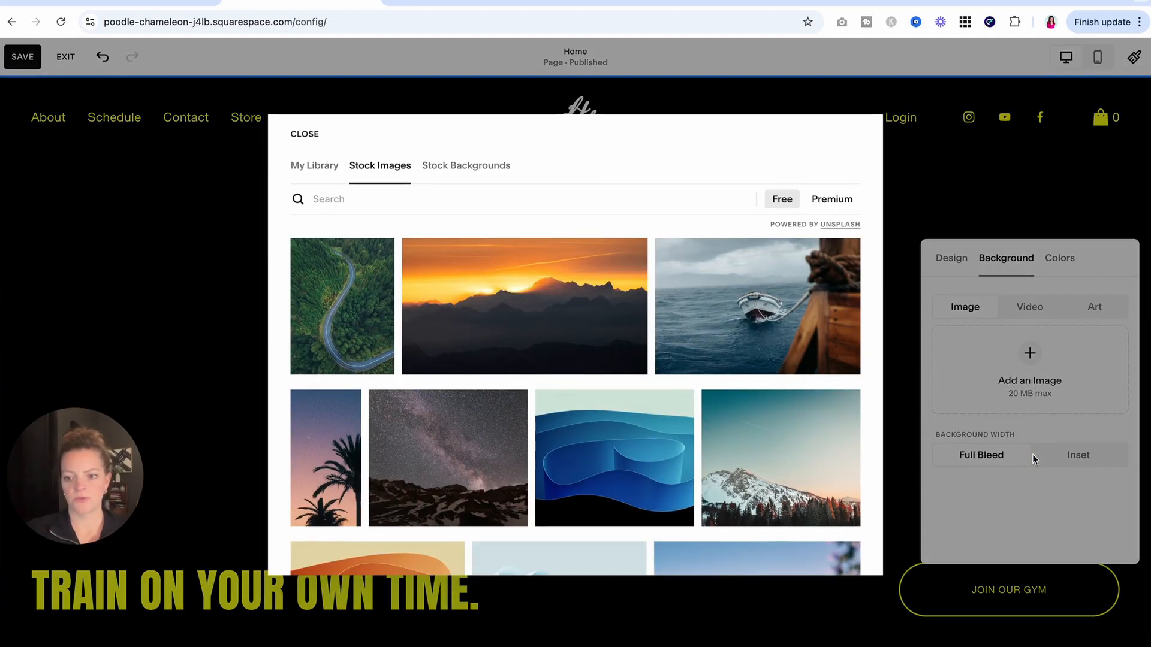
{"action": "left_click", "coordinate": [346, 200]}
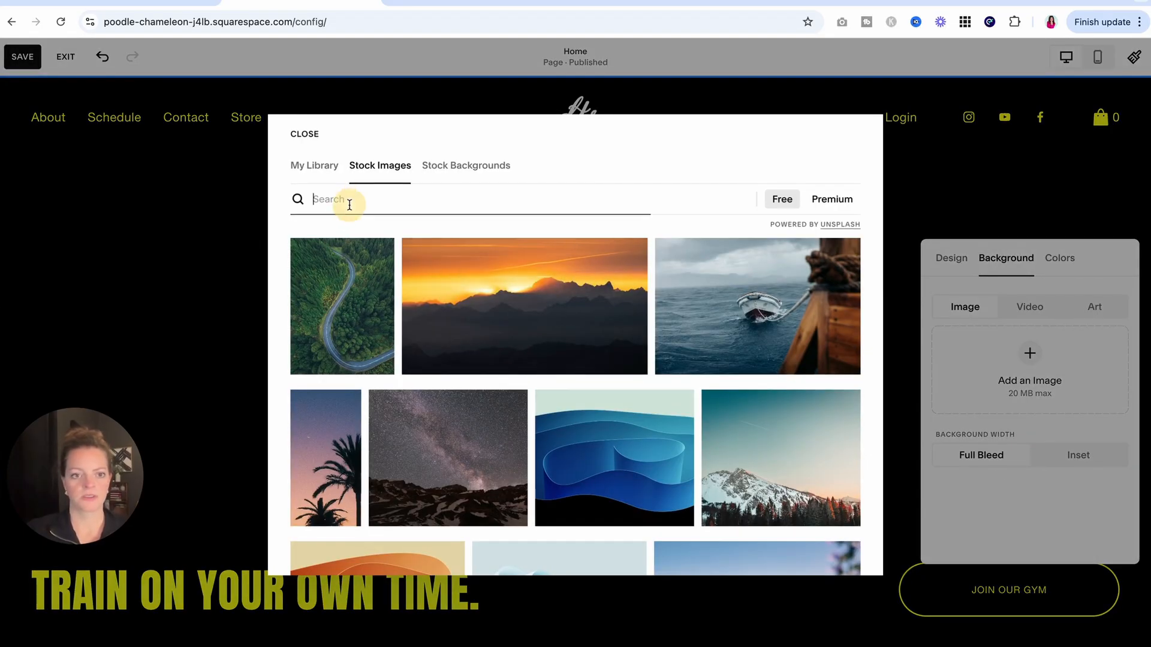
{"action": "type", "text": "gym"}
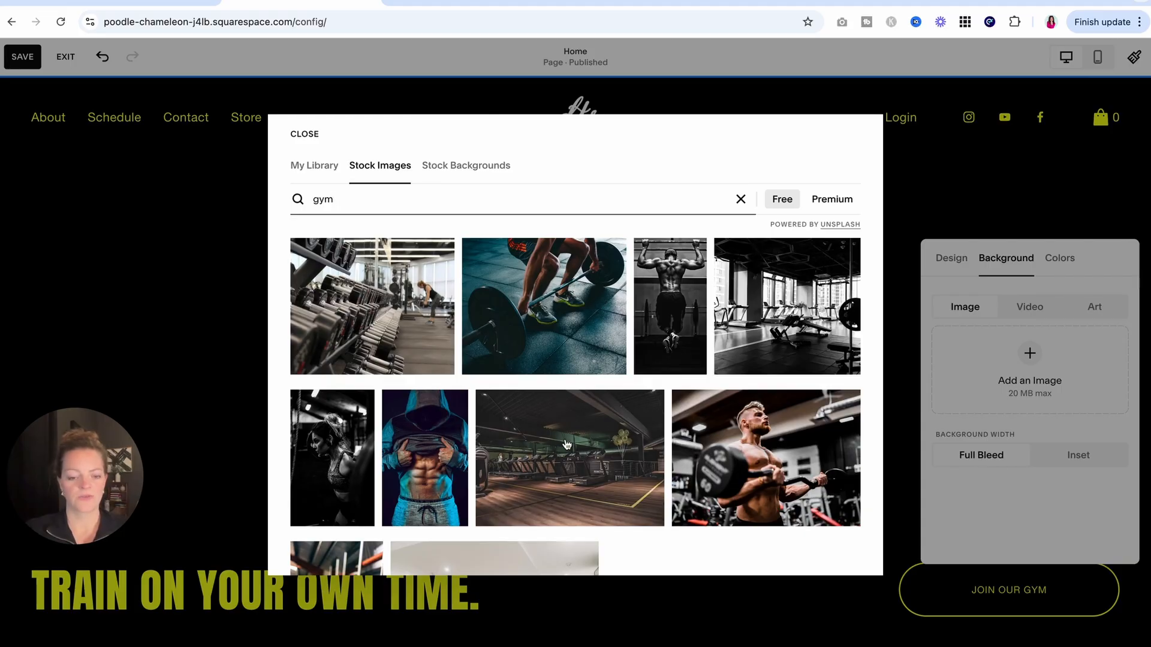
Add the black-and-white stock photo of a ponytailed woman with a barbell across her shoulders as the section background
{"action": "scroll", "coordinate": [566, 445], "scroll_direction": "down", "scroll_amount": 2}
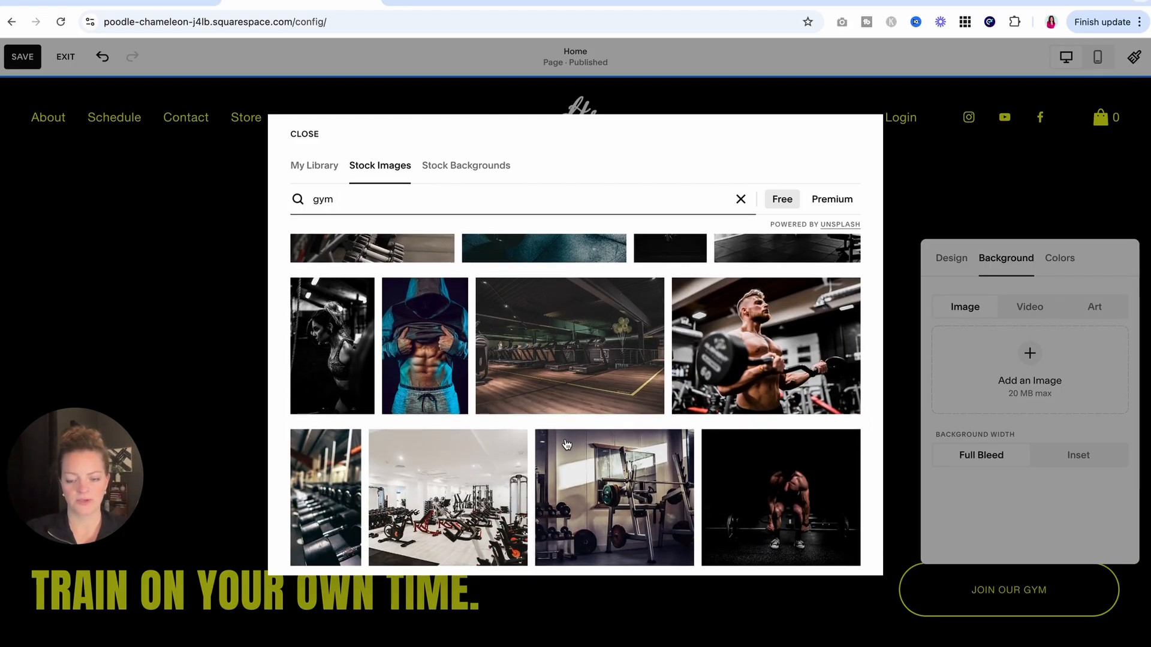
{"action": "scroll", "coordinate": [567, 444], "scroll_direction": "down", "scroll_amount": 3}
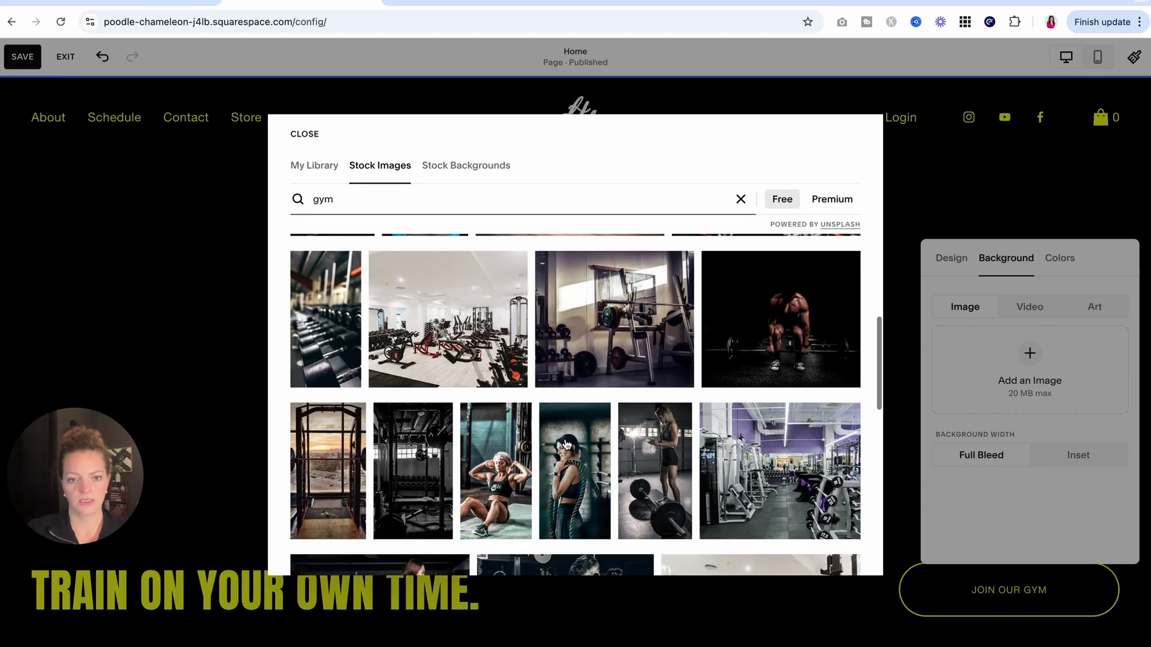
{"action": "scroll", "coordinate": [566, 444], "scroll_direction": "down", "scroll_amount": 5}
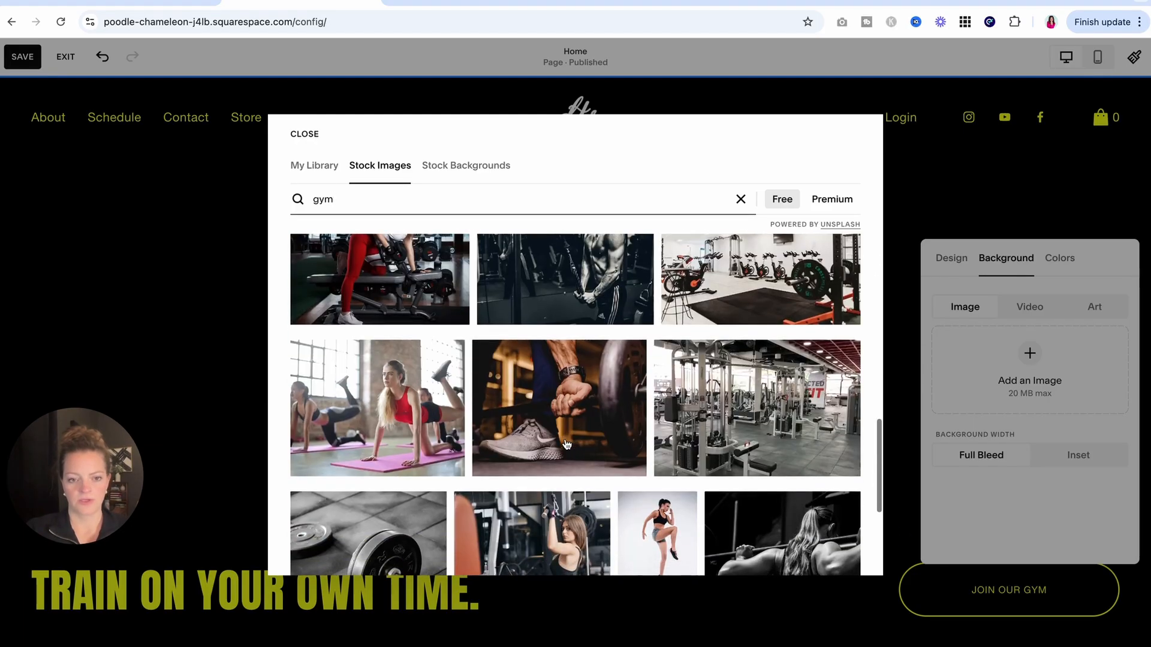
{"action": "scroll", "coordinate": [566, 444], "scroll_direction": "down", "scroll_amount": 4}
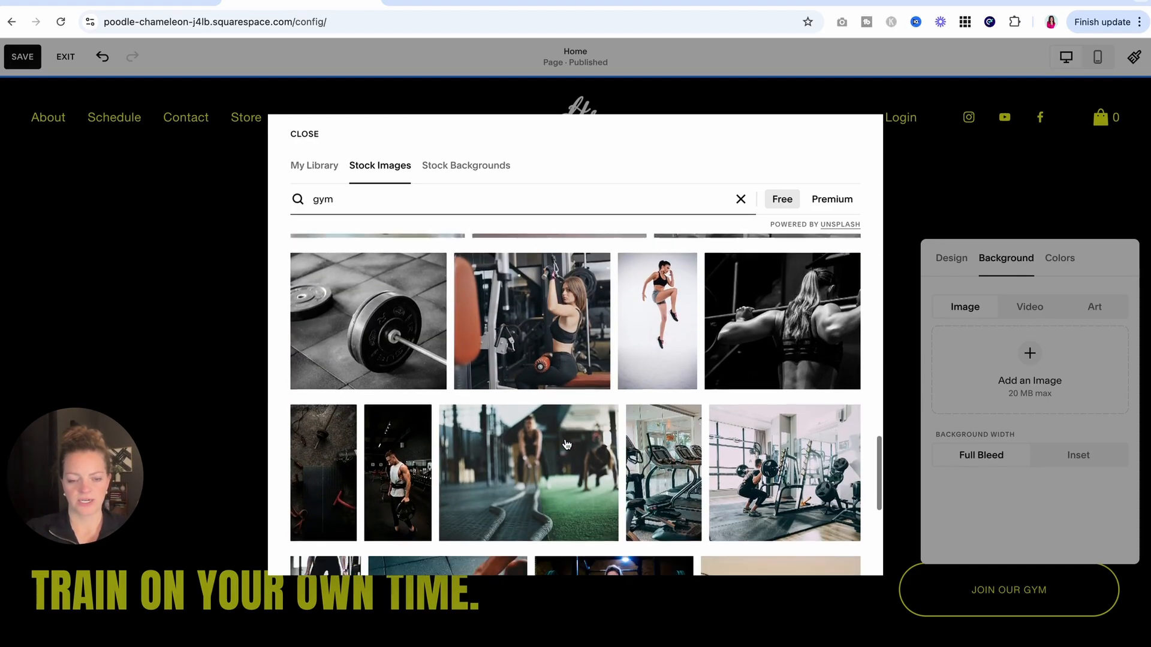
{"action": "scroll", "coordinate": [566, 444], "scroll_direction": "down", "scroll_amount": 1}
{"action": "scroll", "coordinate": [566, 445], "scroll_direction": "up", "scroll_amount": 1}
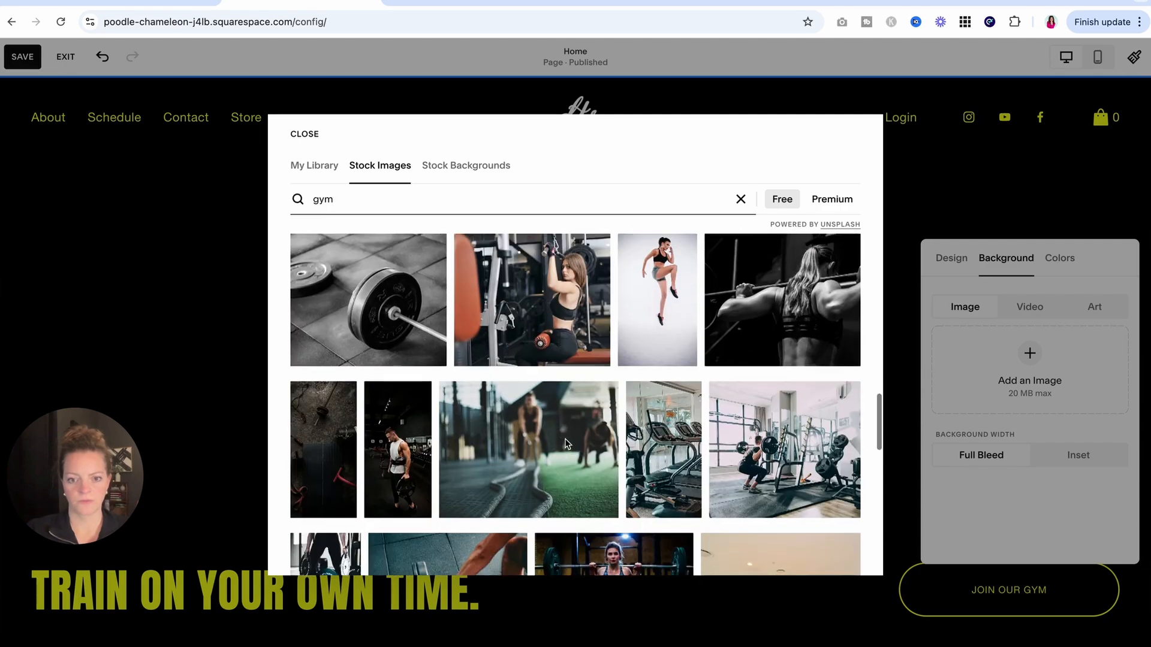
{"action": "scroll", "coordinate": [566, 444], "scroll_direction": "up", "scroll_amount": 2}
{"action": "left_click", "coordinate": [788, 412]}
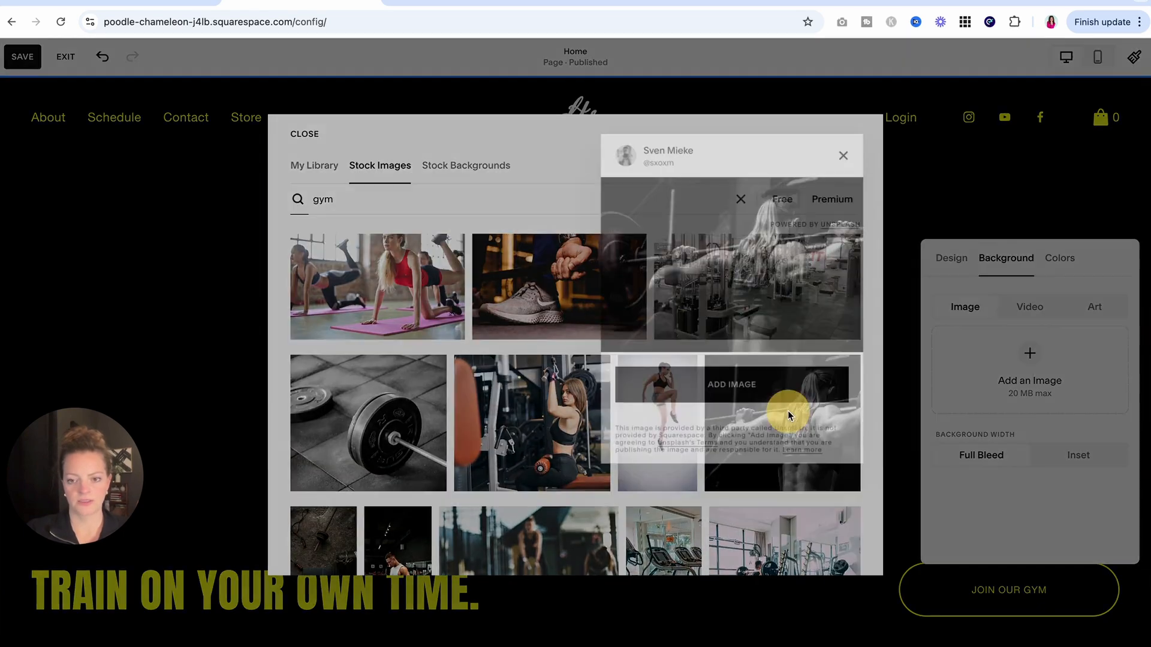
{"action": "left_click", "coordinate": [735, 401]}
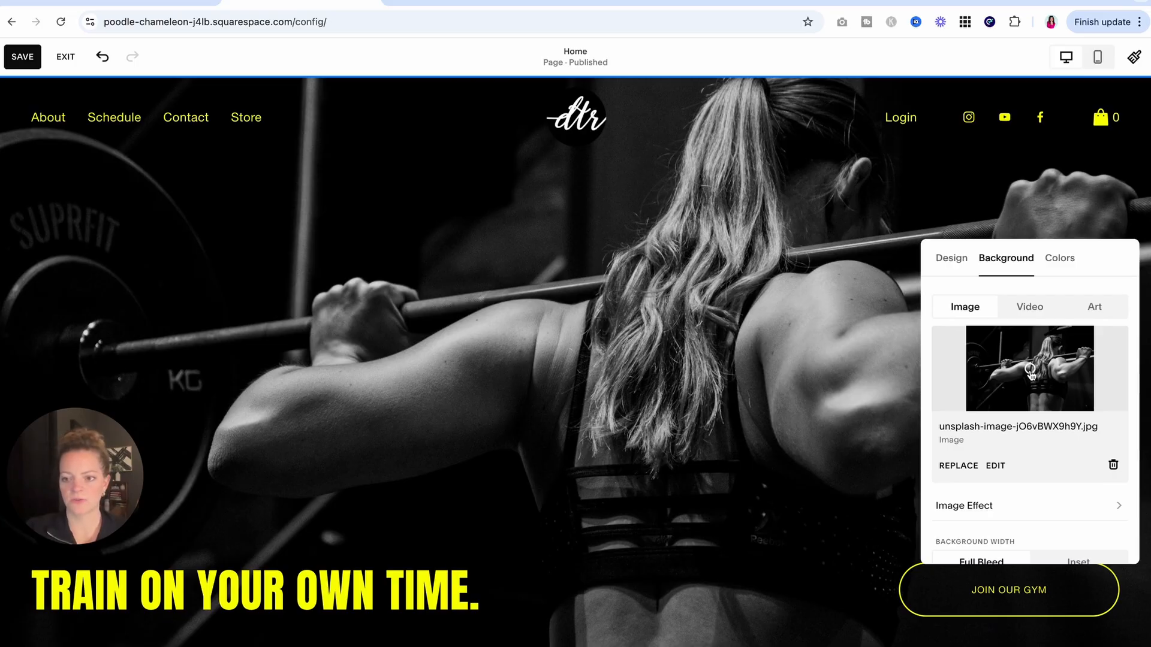
Move the background photo's focal point up onto the back of the woman's head
{"action": "mouse_move", "coordinate": [1031, 373]}
{"action": "left_mouse_down"}
{"action": "mouse_move", "coordinate": [1048, 354]}
{"action": "mouse_move", "coordinate": [1046, 388]}
{"action": "mouse_move", "coordinate": [1049, 351]}
{"action": "left_mouse_up"}
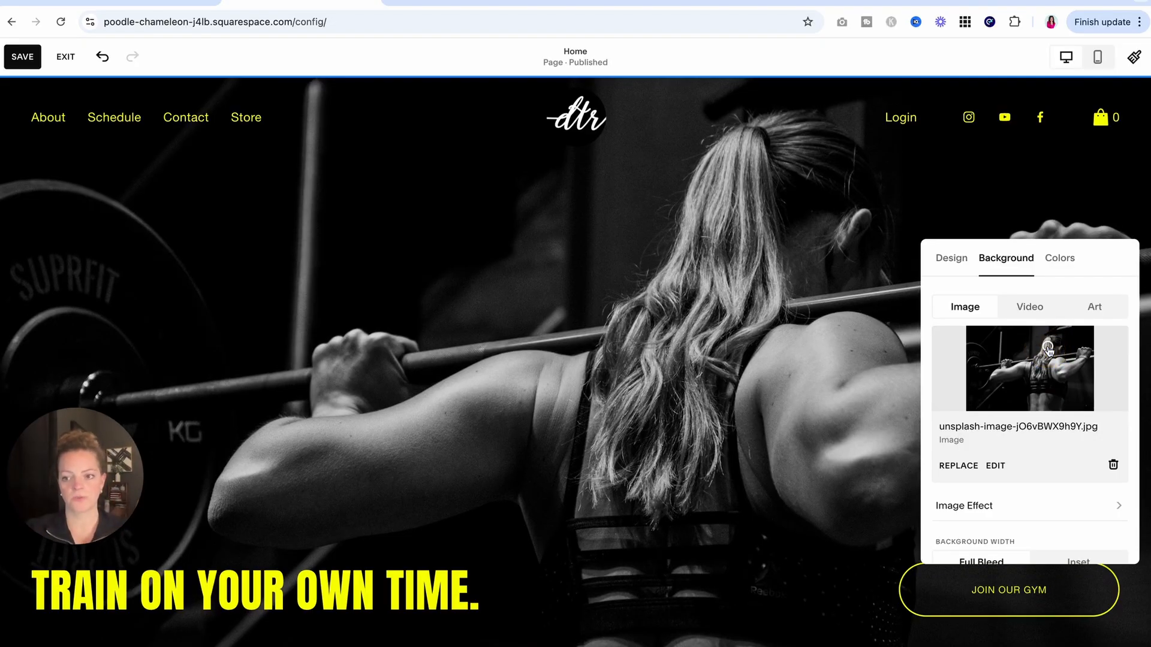
{"action": "scroll", "coordinate": [1050, 400], "scroll_direction": "down", "scroll_amount": 1}
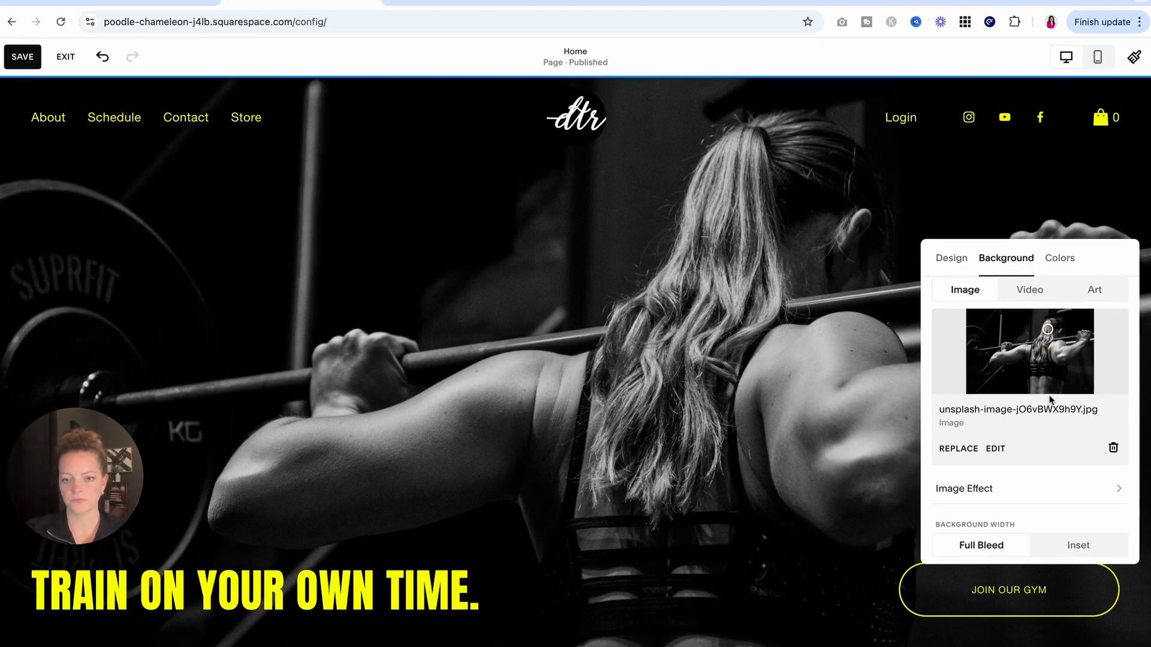
{"action": "scroll", "coordinate": [744, 467], "scroll_direction": "down", "scroll_amount": 2}
{"action": "scroll", "coordinate": [744, 467], "scroll_direction": "up", "scroll_amount": 2}
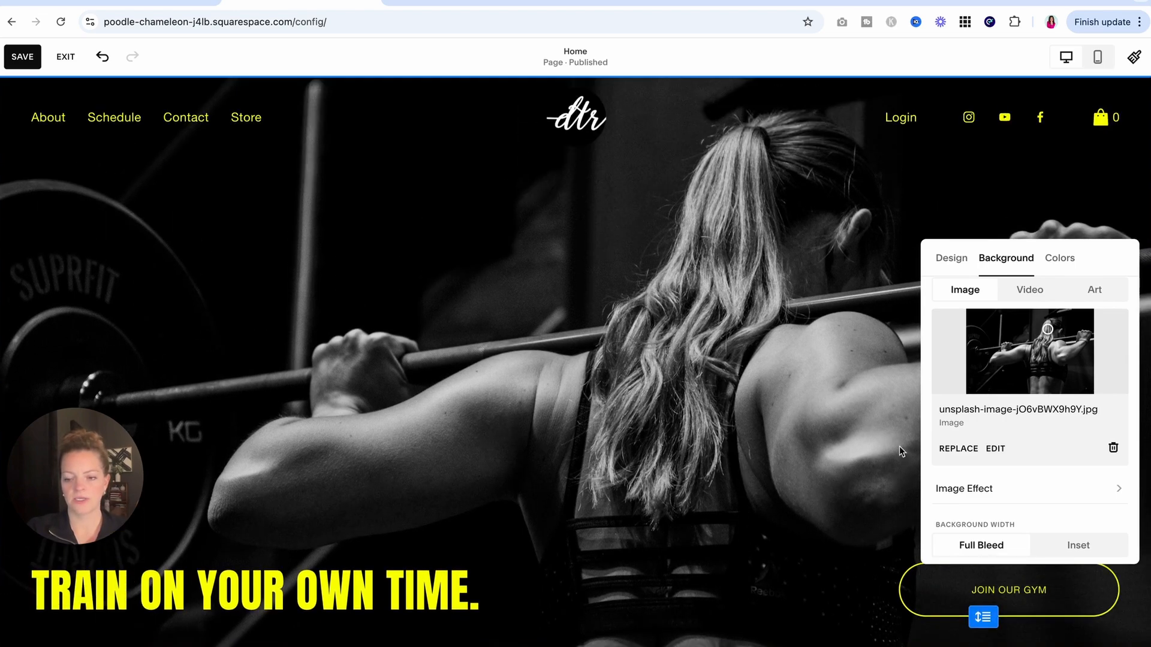
Try an image effect on the section's background photo and set the effect back to None
{"action": "left_click", "coordinate": [989, 490]}
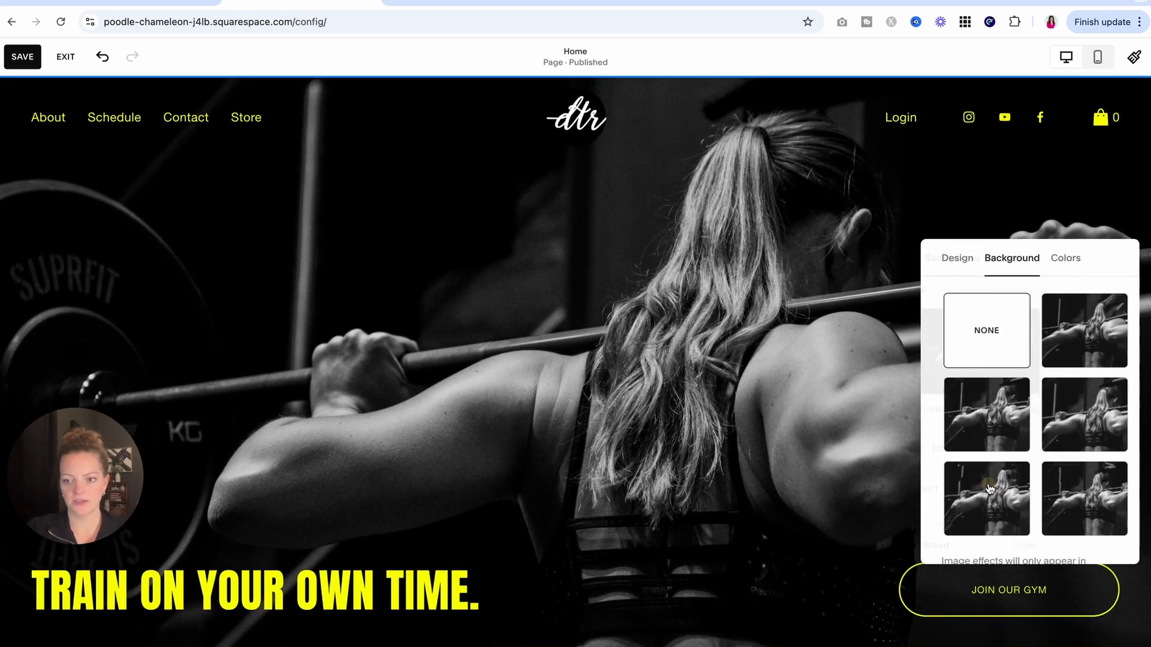
{"action": "left_click", "coordinate": [1090, 419]}
{"action": "scroll", "coordinate": [570, 455], "scroll_direction": "down", "scroll_amount": 3}
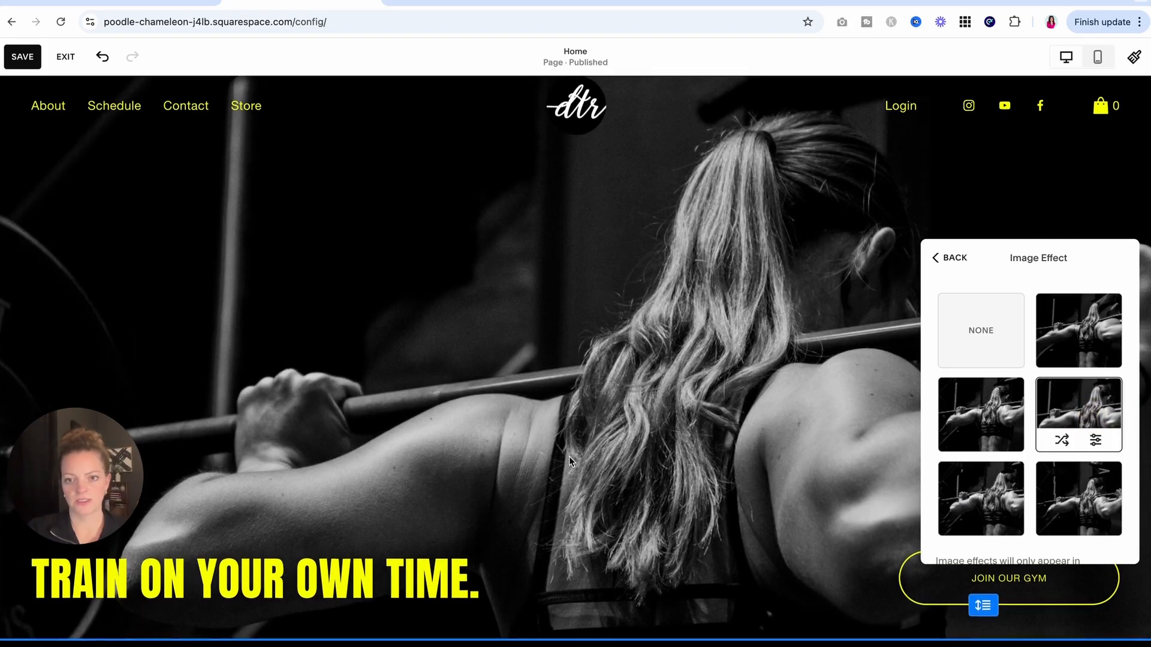
{"action": "scroll", "coordinate": [569, 460], "scroll_direction": "up", "scroll_amount": 3}
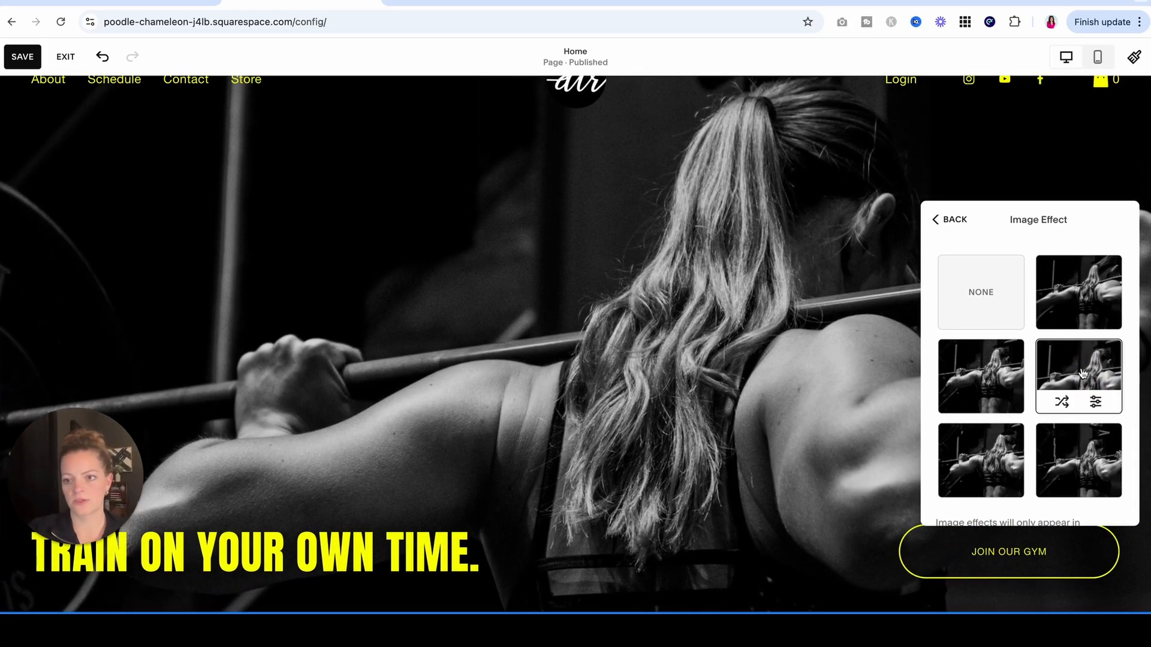
{"action": "left_click", "coordinate": [962, 308]}
{"action": "left_click", "coordinate": [950, 219]}
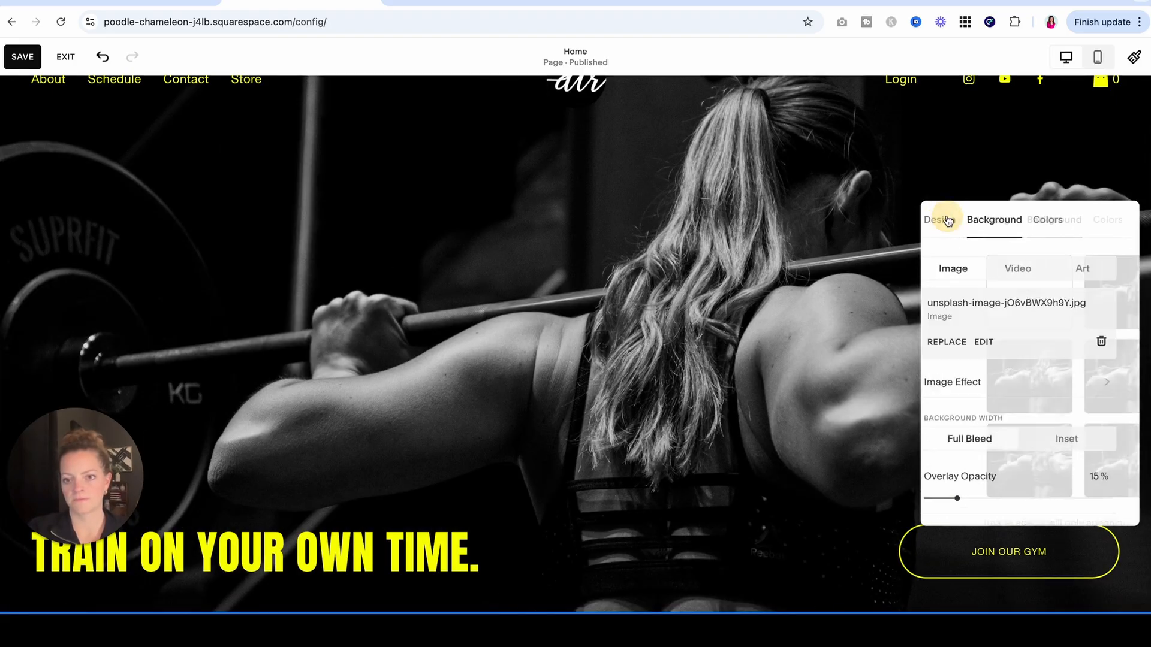
Set the background photo's overlay opacity to 32% and close the section settings
{"action": "scroll", "coordinate": [970, 467], "scroll_direction": "down", "scroll_amount": 1}
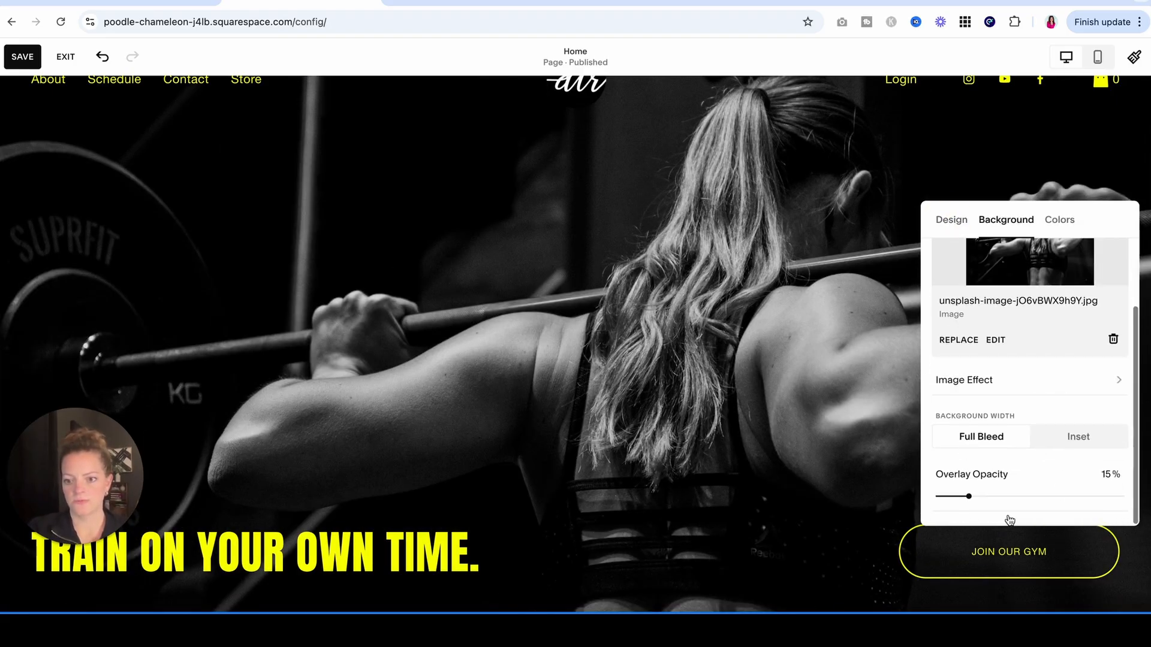
{"action": "left_click_drag", "start_coordinate": [967, 496], "coordinate": [1020, 497]}
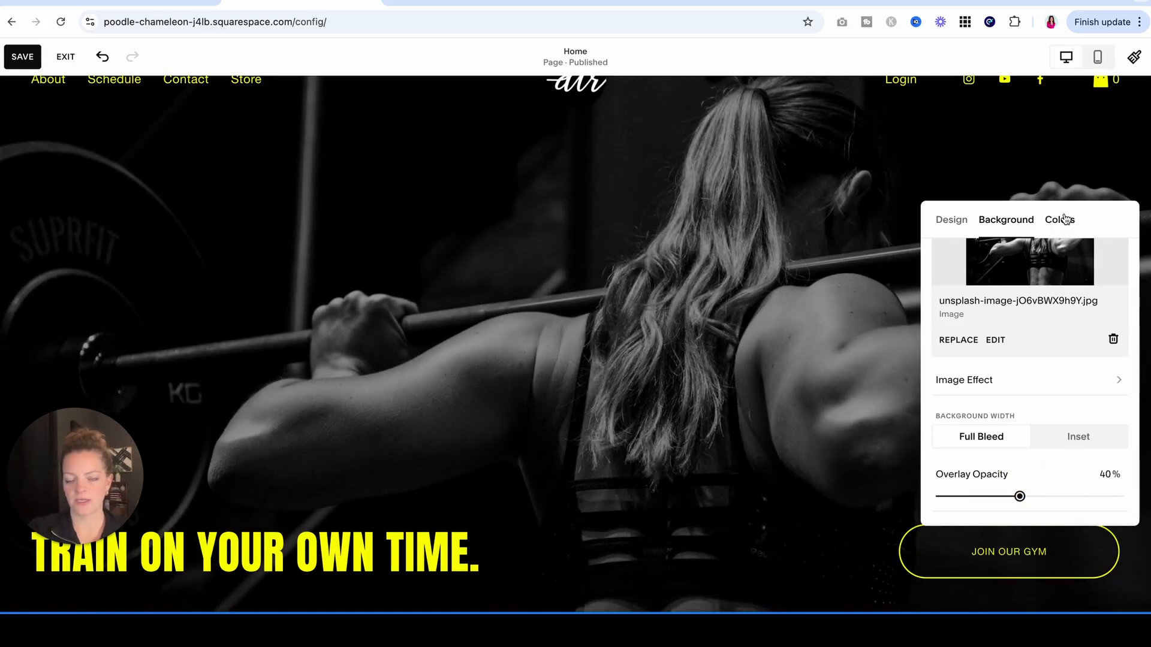
{"action": "left_click", "coordinate": [1061, 221]}
{"action": "scroll", "coordinate": [1032, 377], "scroll_direction": "down", "scroll_amount": 3}
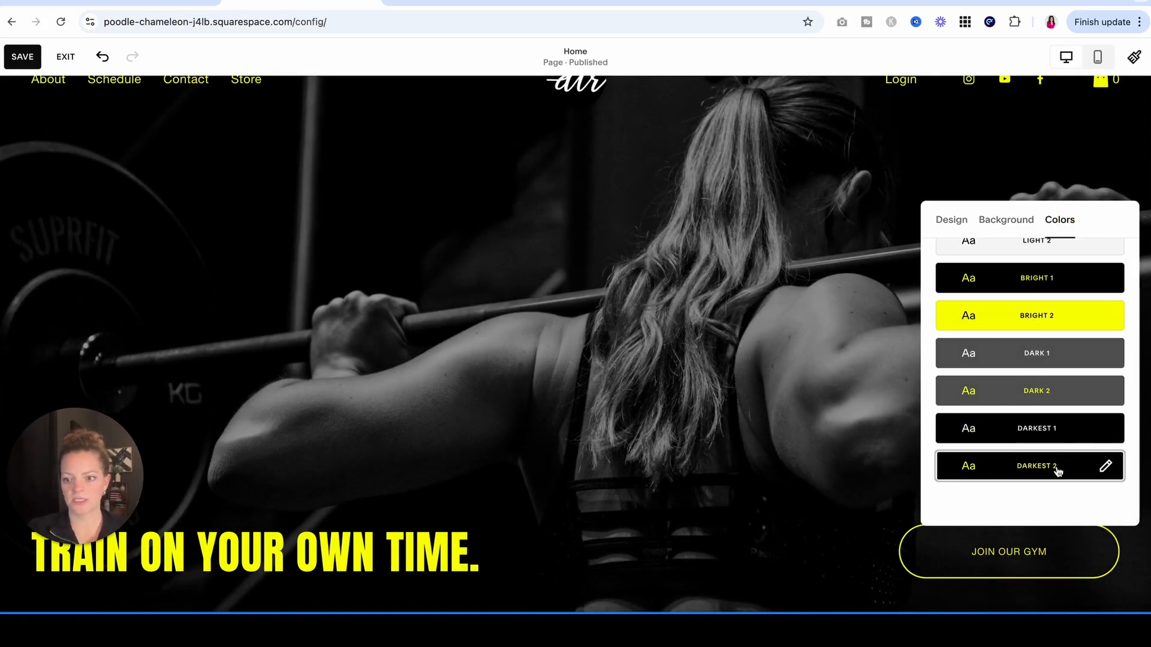
{"action": "left_click", "coordinate": [996, 233]}
{"action": "scroll", "coordinate": [1013, 372], "scroll_direction": "down", "scroll_amount": 2}
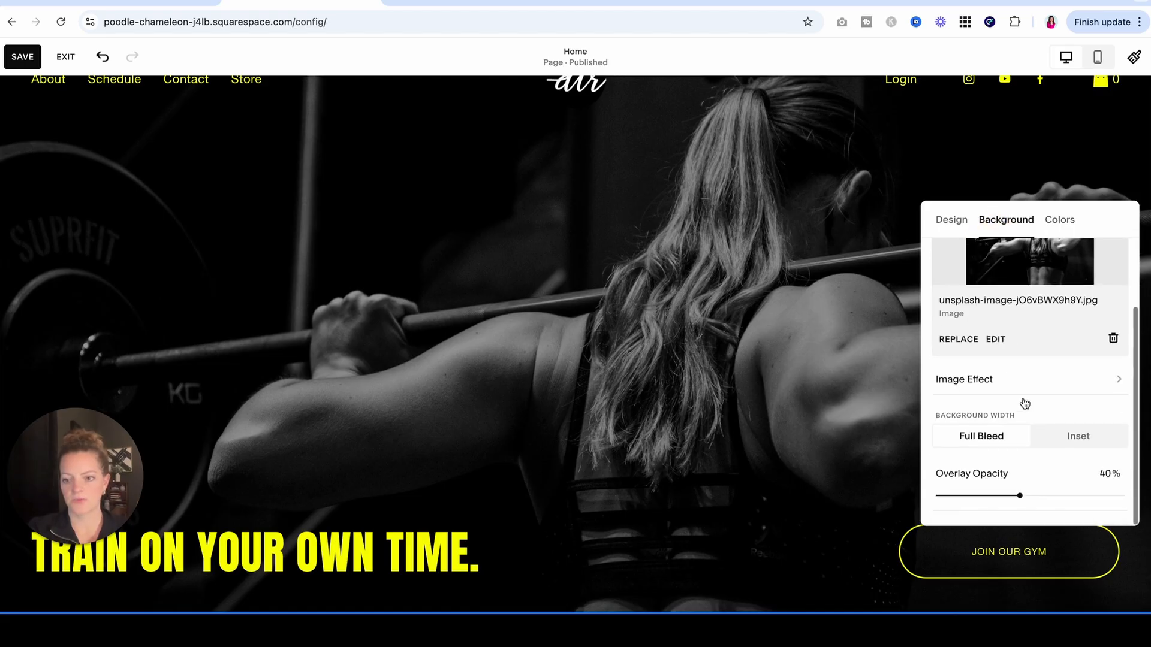
{"action": "mouse_move", "coordinate": [1017, 495]}
{"action": "left_mouse_down"}
{"action": "mouse_move", "coordinate": [959, 496]}
{"action": "mouse_move", "coordinate": [1069, 496]}
{"action": "mouse_move", "coordinate": [944, 494]}
{"action": "mouse_move", "coordinate": [1077, 495]}
{"action": "mouse_move", "coordinate": [1003, 494]}
{"action": "mouse_move", "coordinate": [1032, 496]}
{"action": "left_mouse_up"}
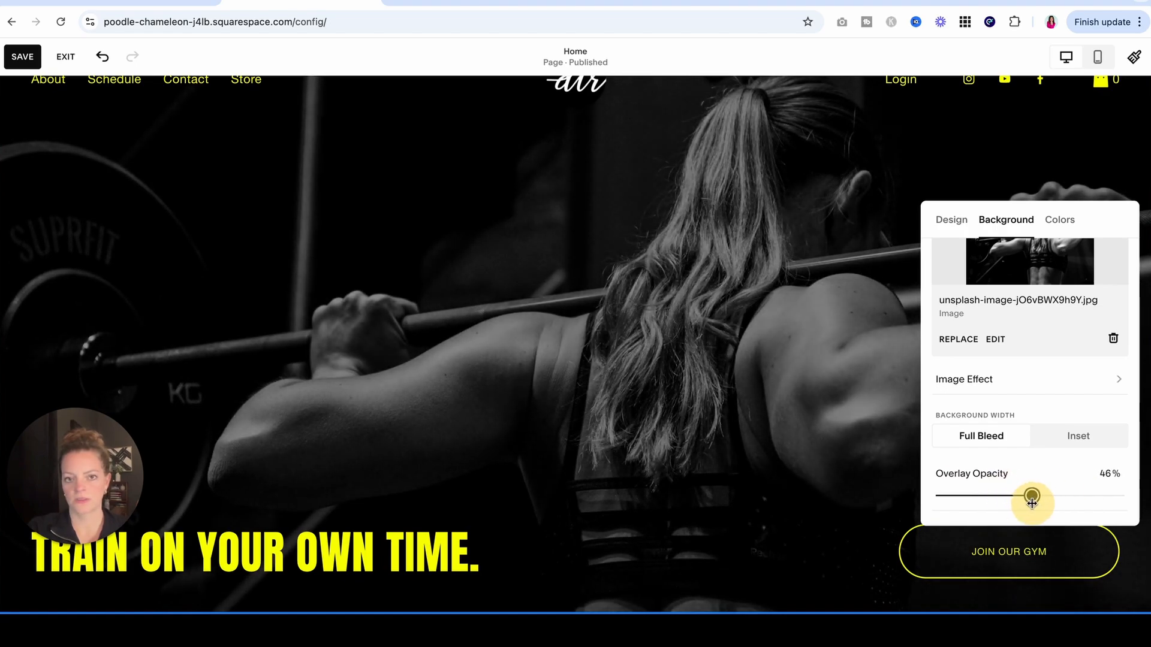
{"action": "scroll", "coordinate": [671, 429], "scroll_direction": "up", "scroll_amount": 1}
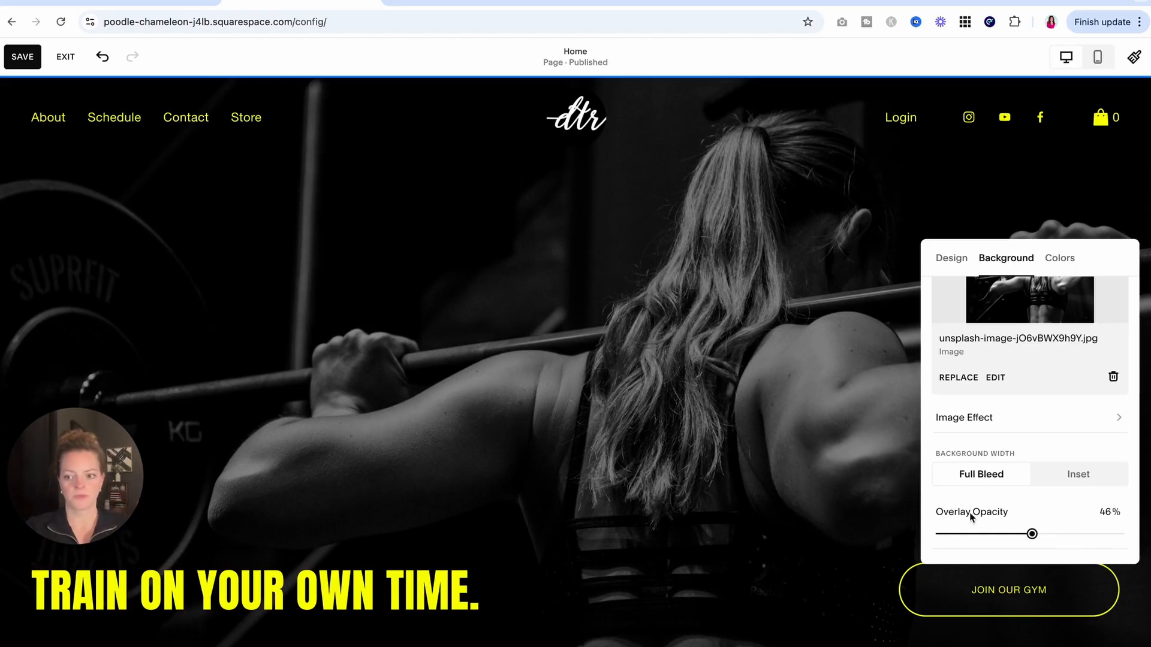
{"action": "left_click_drag", "start_coordinate": [1032, 533], "coordinate": [1004, 548]}
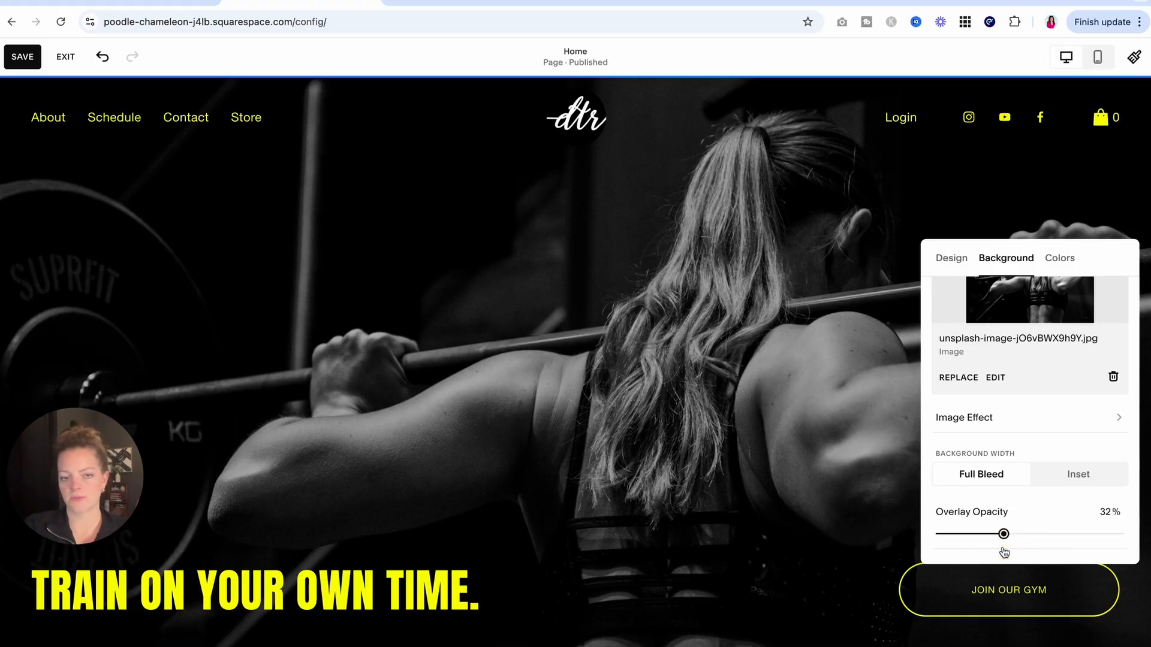
{"action": "left_click", "coordinate": [712, 376]}
{"action": "scroll", "coordinate": [710, 374], "scroll_direction": "down", "scroll_amount": 1}
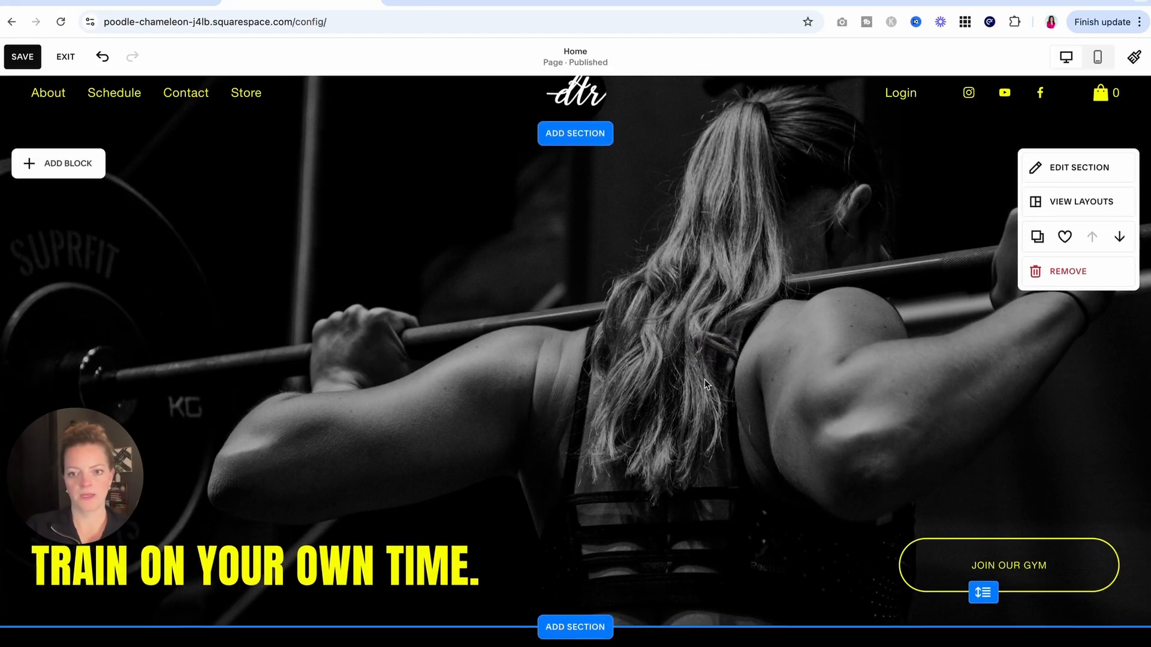
{"action": "scroll", "coordinate": [554, 445], "scroll_direction": "up", "scroll_amount": 1}
Widen the hero heading's text block nearly to the JOIN OUR GYM button and insert "AT KATHERINE'S GYM" before the final period
{"action": "left_click", "coordinate": [329, 589]}
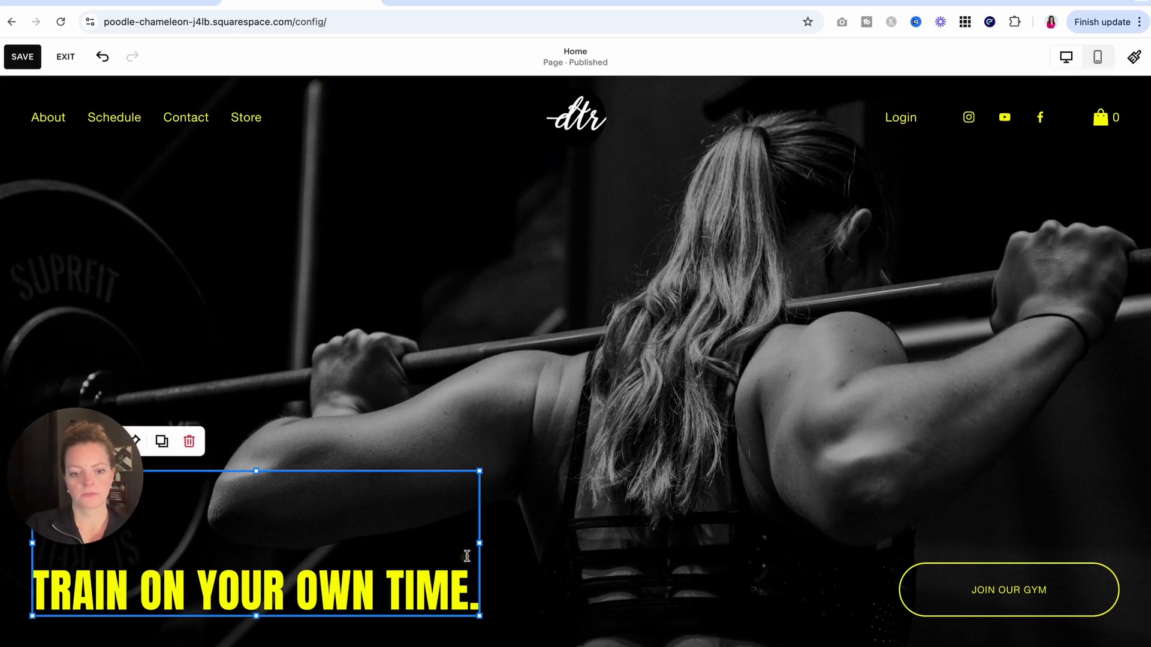
{"action": "left_click_drag", "start_coordinate": [479, 543], "coordinate": [594, 538]}
{"action": "left_click_drag", "start_coordinate": [778, 534], "coordinate": [892, 543]}
{"action": "left_click", "coordinate": [476, 593]}
{"action": "key", "text": "Left"}
{"action": "type", "text": "AT KATHERINE'S GYM"}
Shrink the hero heading block to one line and move both it and the JOIN OUR GYM button up one row
{"action": "left_click_drag", "start_coordinate": [469, 478], "coordinate": [470, 563]}
{"action": "left_click_drag", "start_coordinate": [536, 593], "coordinate": [530, 557]}
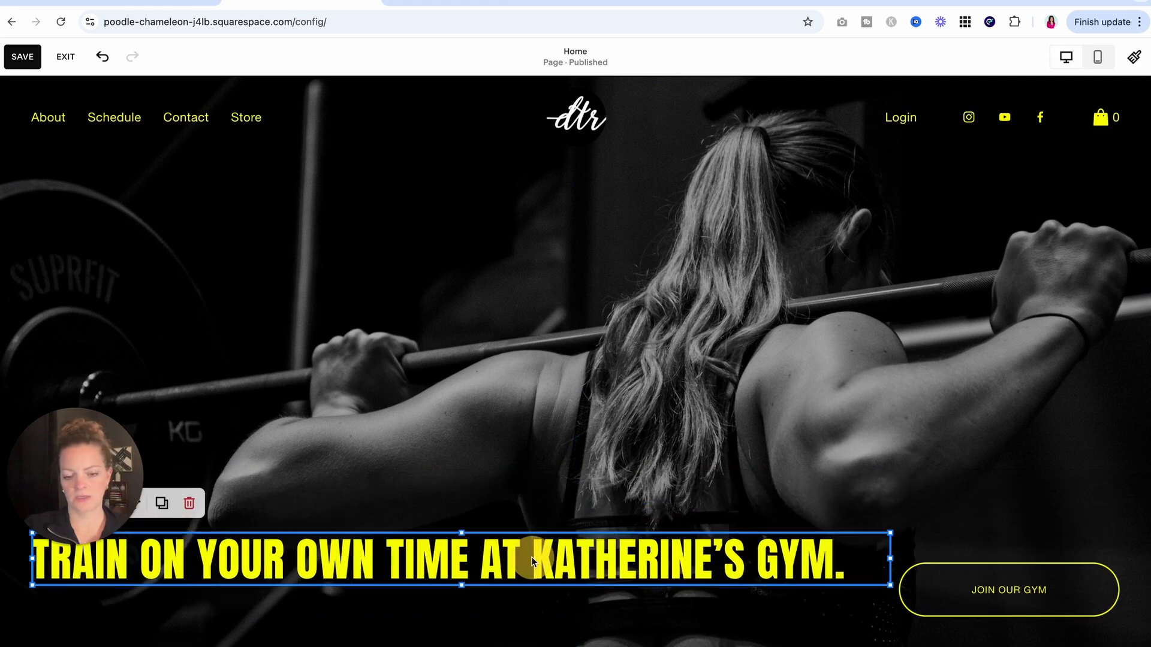
{"action": "left_click_drag", "start_coordinate": [1004, 585], "coordinate": [1001, 547]}
{"action": "left_click", "coordinate": [923, 427]}
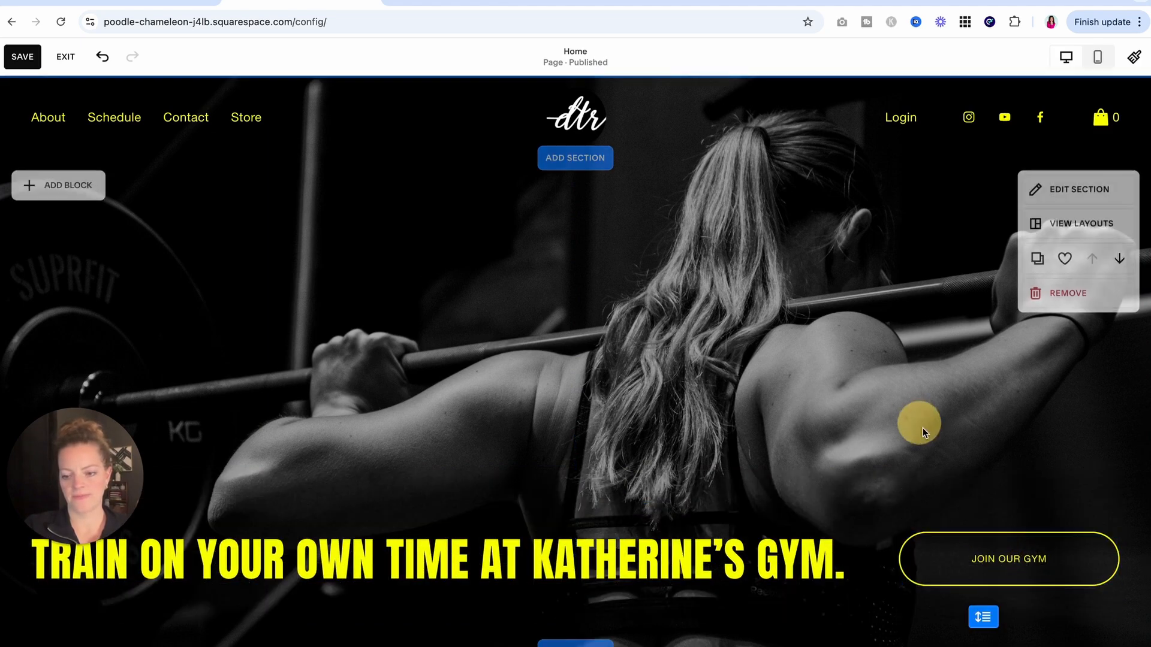
Change the text color of "KATHERINE'S GYM." in the hero heading to the palette's white
{"action": "left_click", "coordinate": [558, 594]}
{"action": "left_click_drag", "start_coordinate": [528, 596], "coordinate": [854, 587]}
{"action": "left_click", "coordinate": [237, 529]}
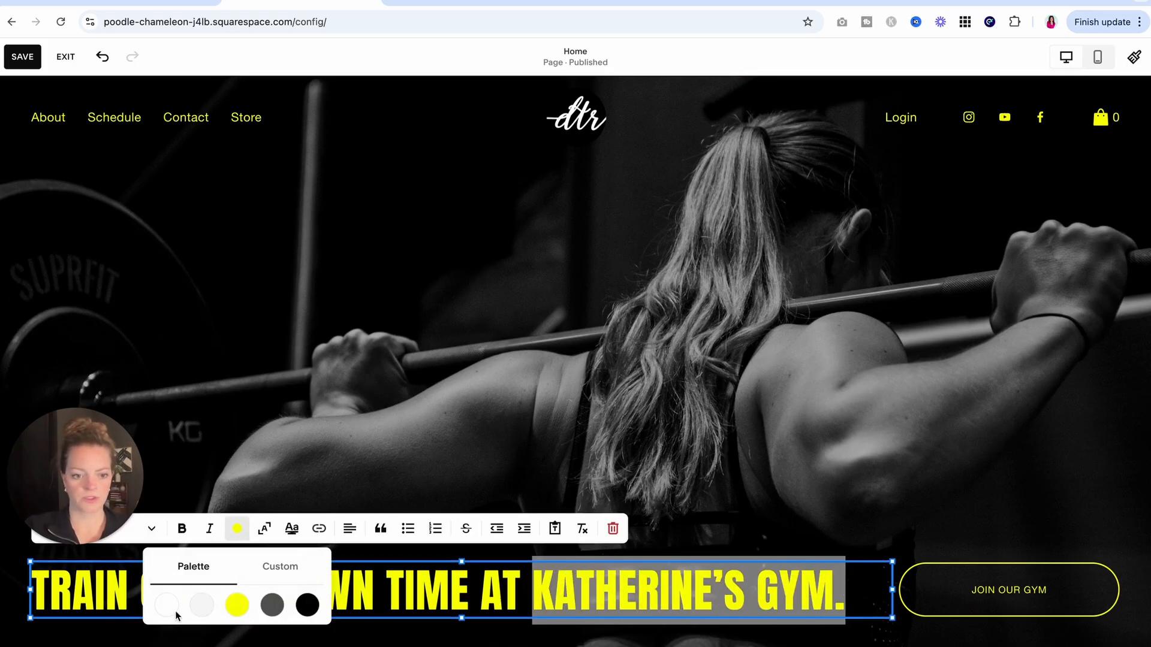
{"action": "left_click", "coordinate": [161, 607]}
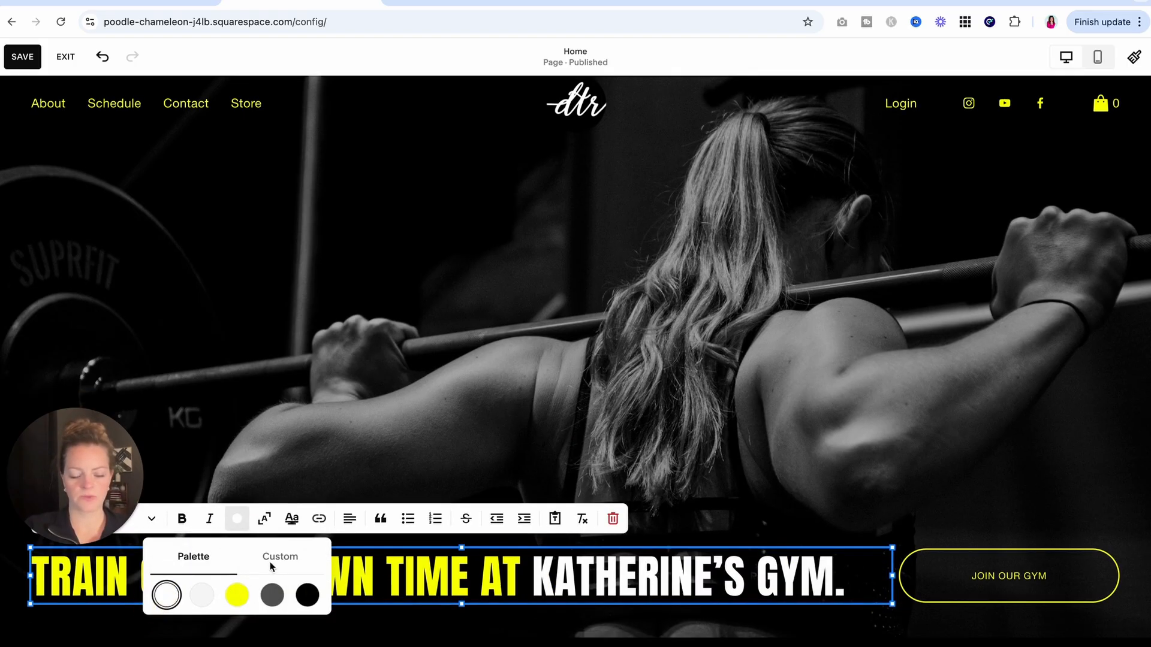
Save the Home page edits and check the page in the full-screen preview
{"action": "left_click", "coordinate": [699, 420]}
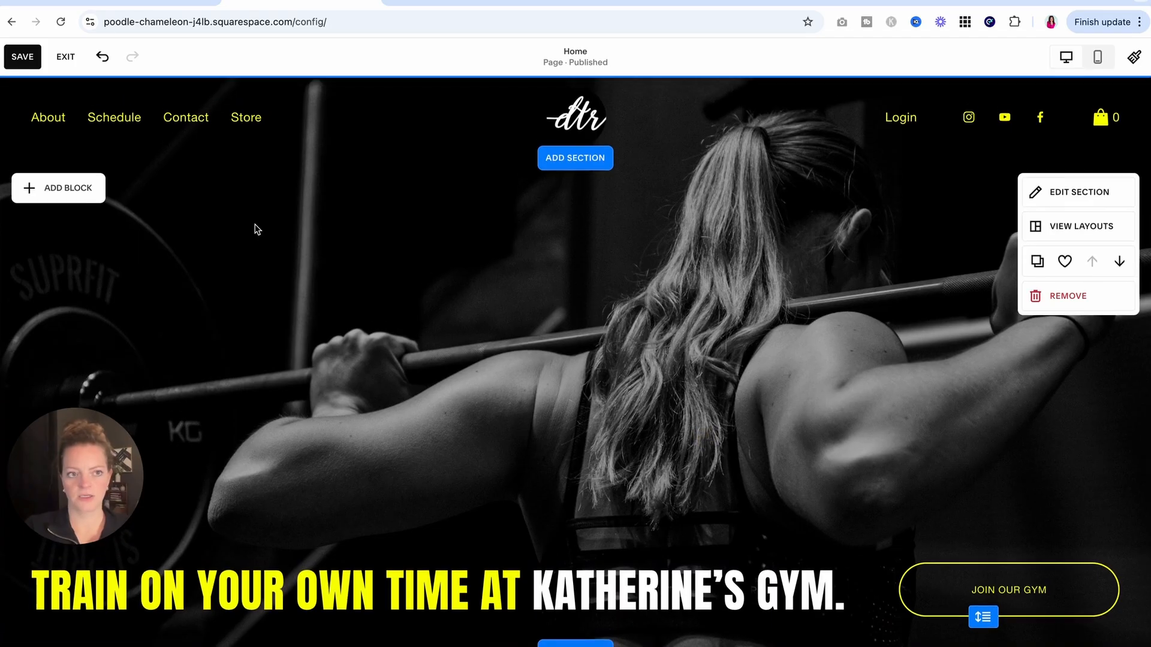
{"action": "left_click", "coordinate": [22, 57]}
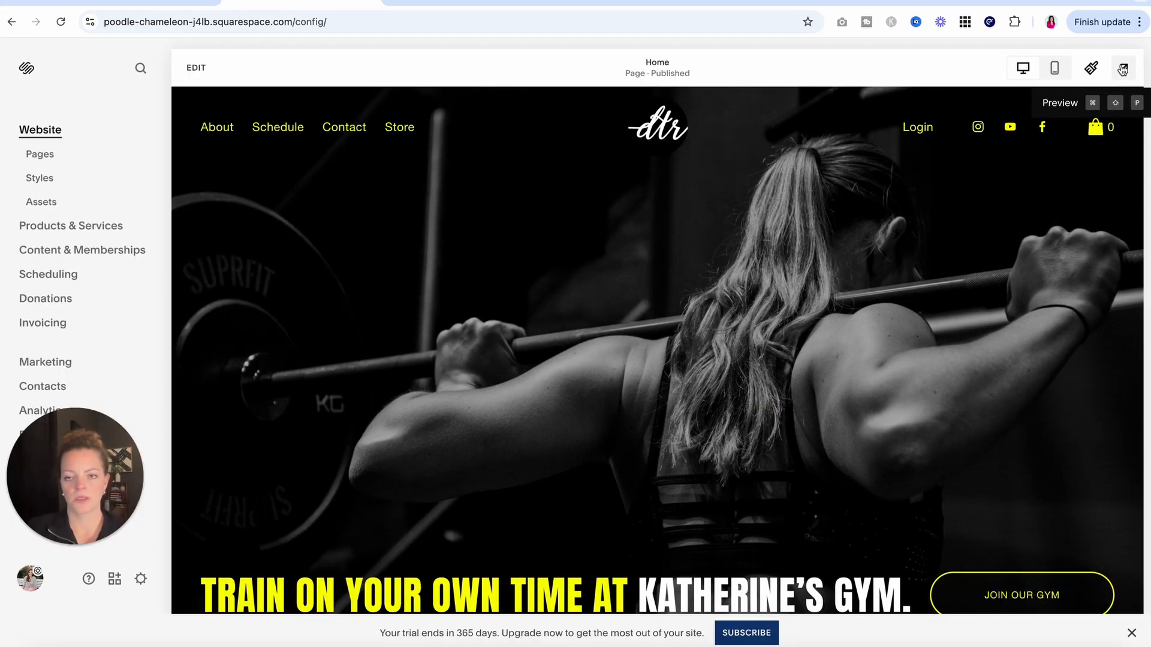
{"action": "left_click", "coordinate": [1123, 70]}
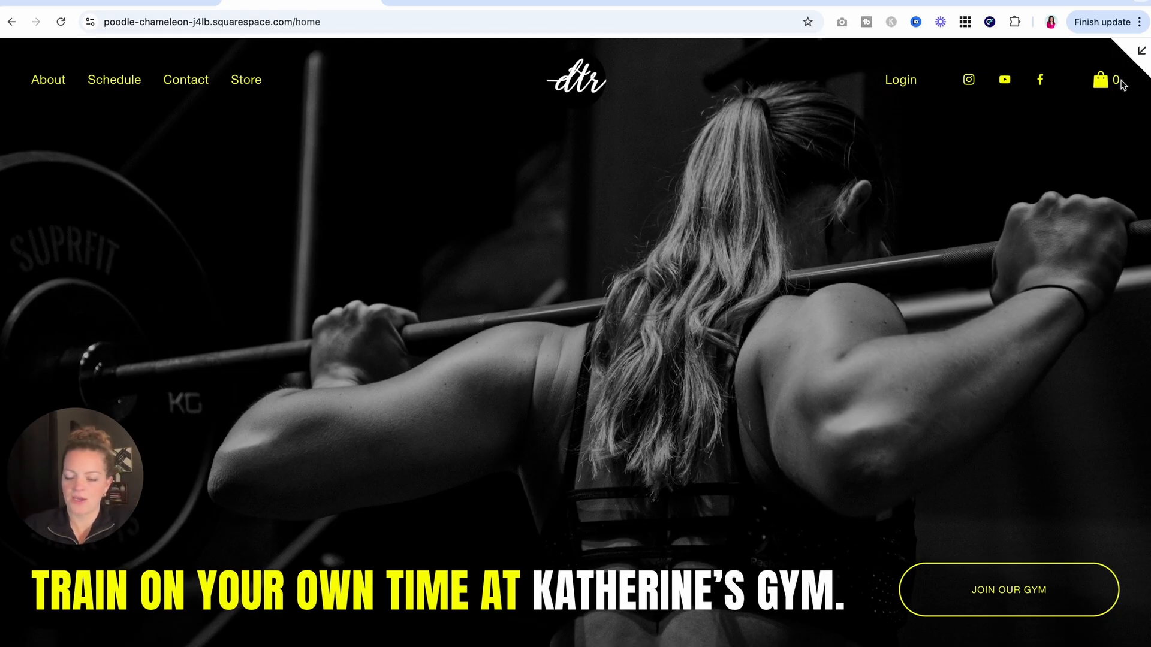
{"action": "left_click", "coordinate": [1137, 50]}
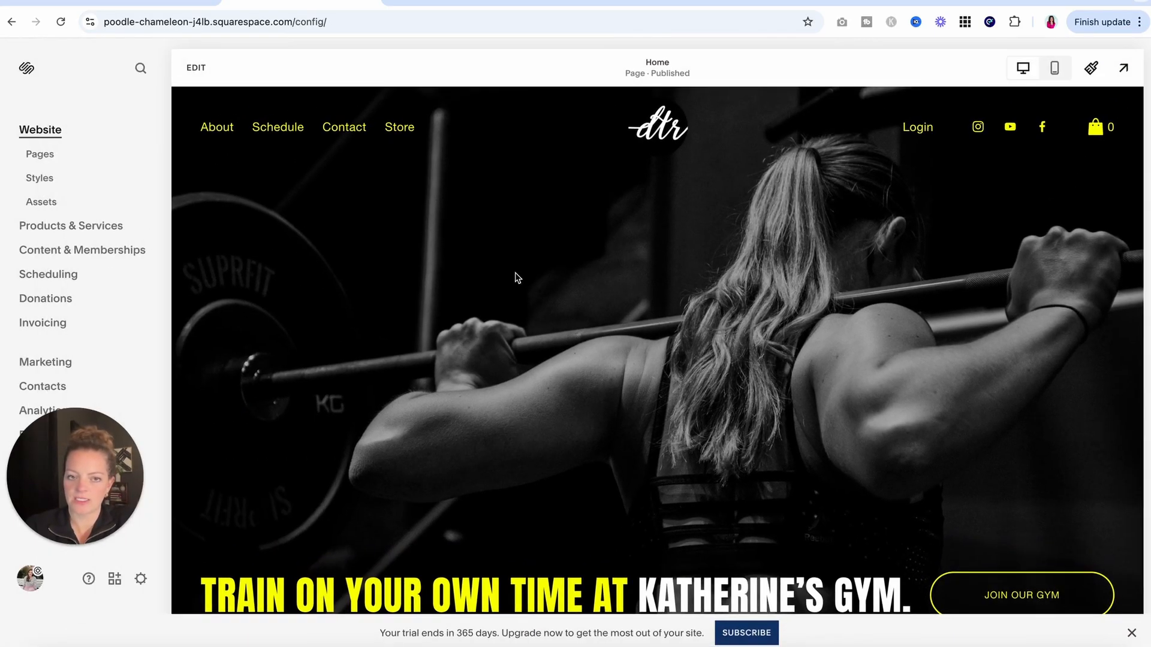
{"action": "scroll", "coordinate": [252, 197], "scroll_direction": "down", "scroll_amount": 3}
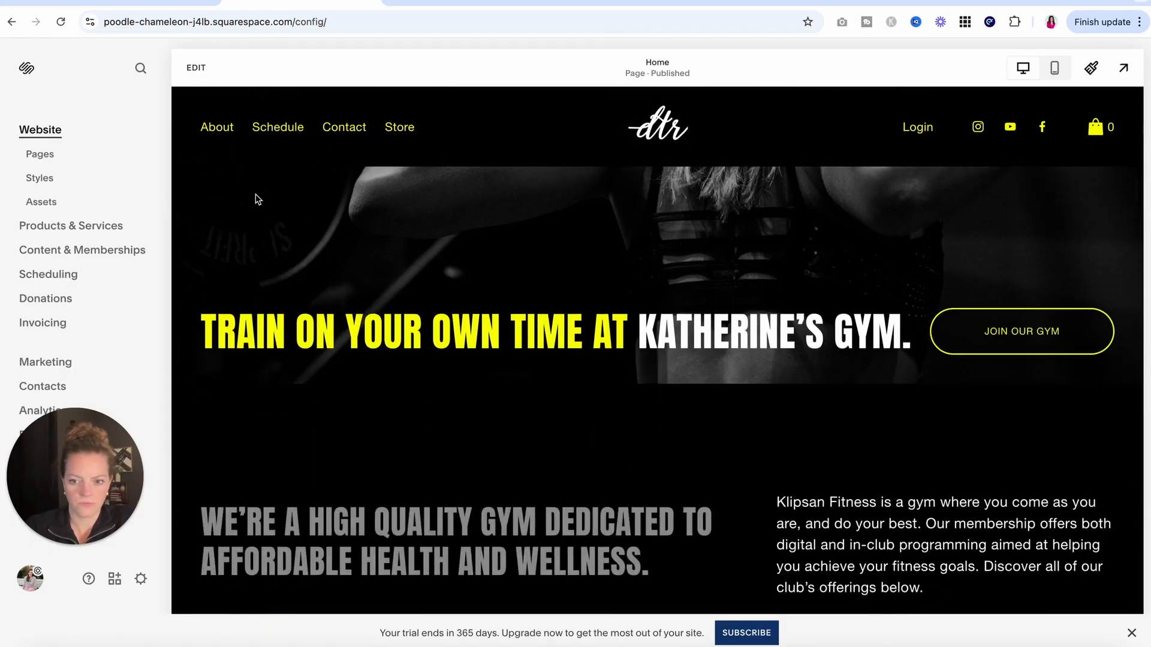
{"action": "scroll", "coordinate": [254, 196], "scroll_direction": "up", "scroll_amount": 2}
{"action": "mouse_move", "coordinate": [231, 133]}
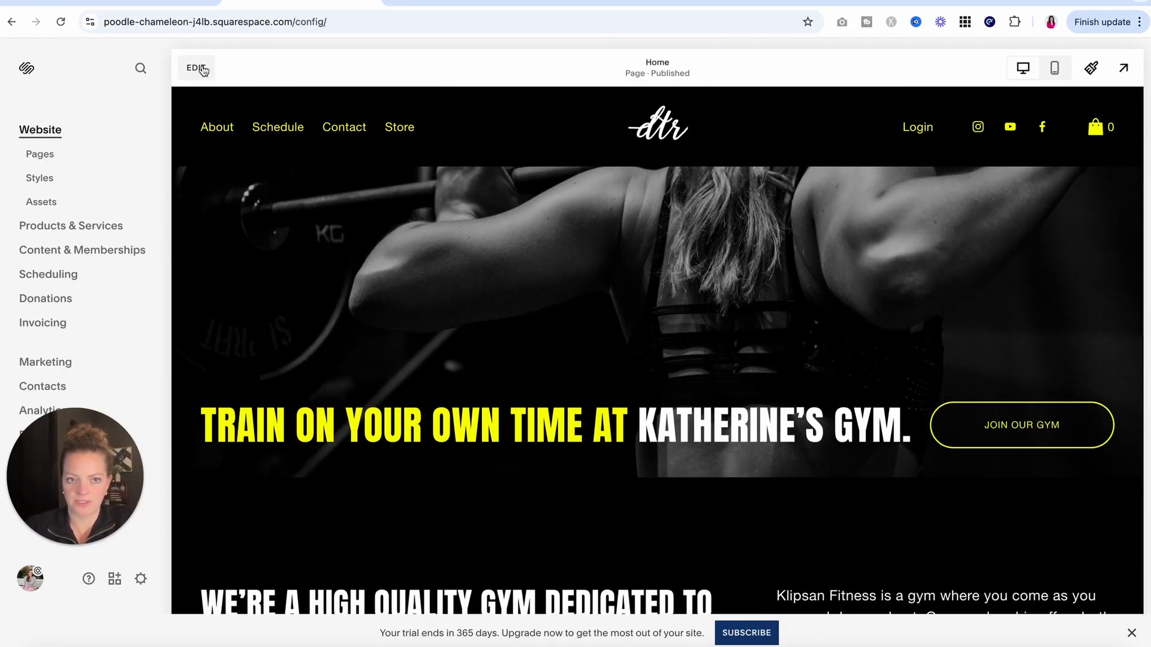
Turn on the divider for the Home page's hero section and open its shape options
{"action": "left_click", "coordinate": [198, 67]}
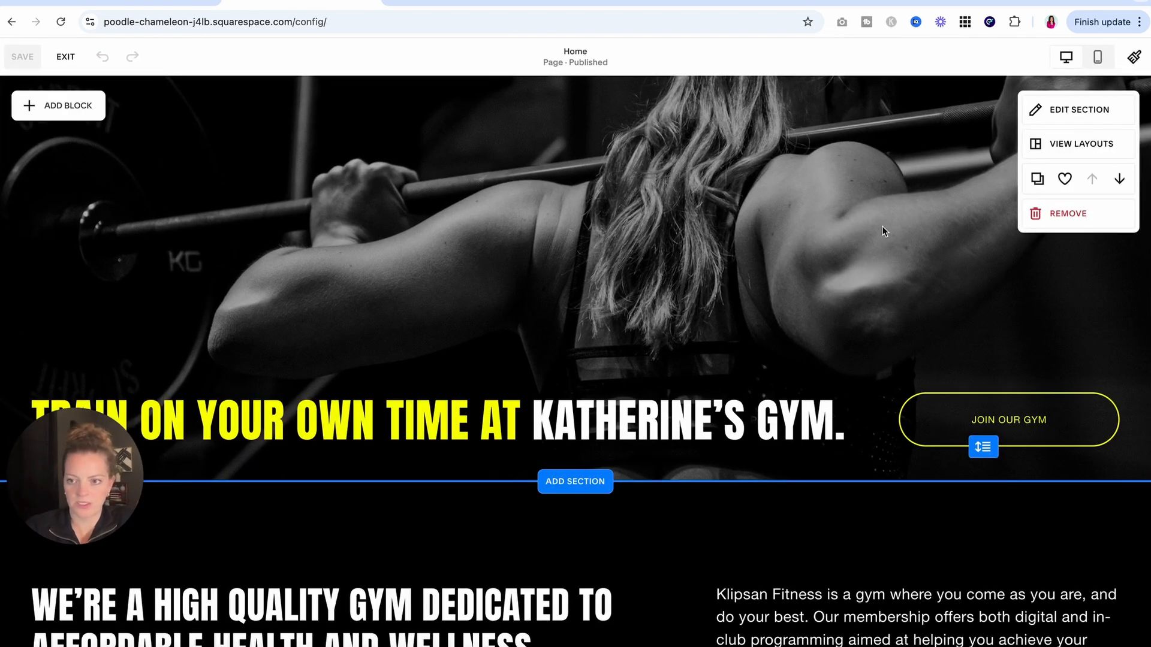
{"action": "left_click", "coordinate": [1063, 113]}
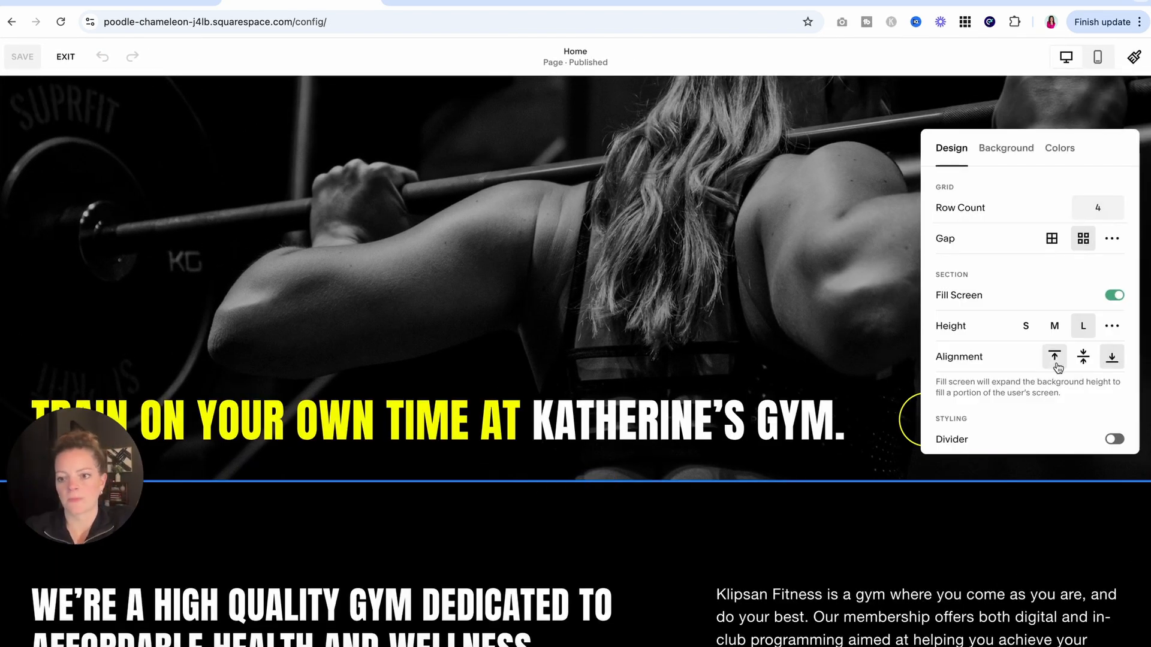
{"action": "scroll", "coordinate": [1049, 368], "scroll_direction": "down", "scroll_amount": 3}
{"action": "left_click", "coordinate": [966, 346]}
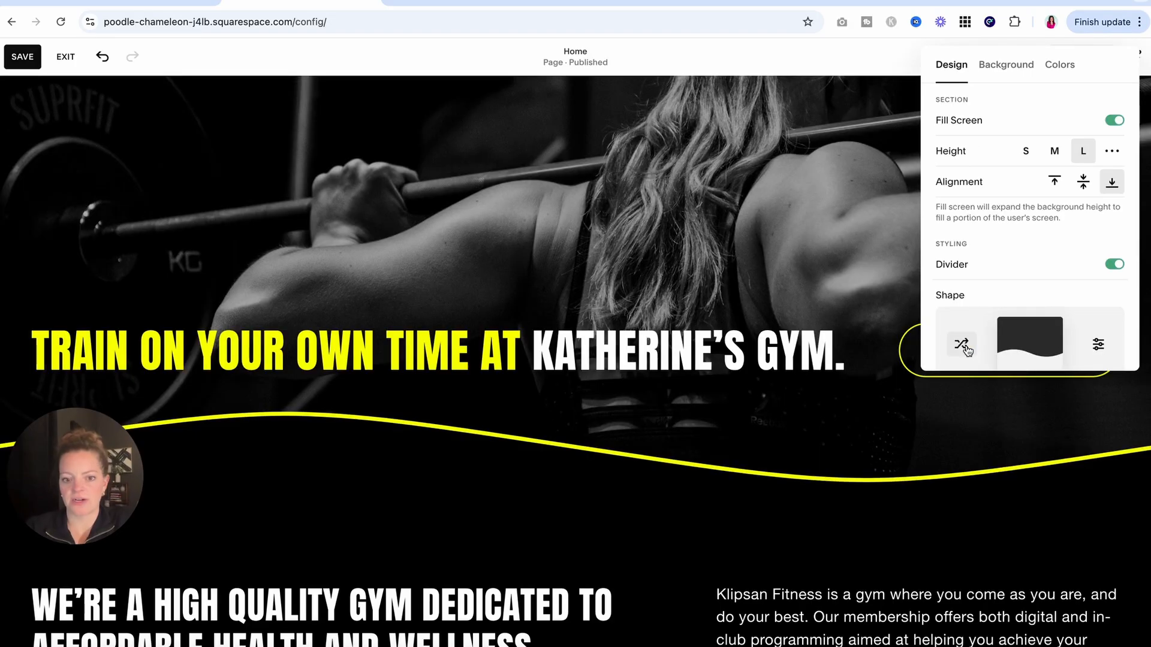
{"action": "left_click", "coordinate": [1039, 341]}
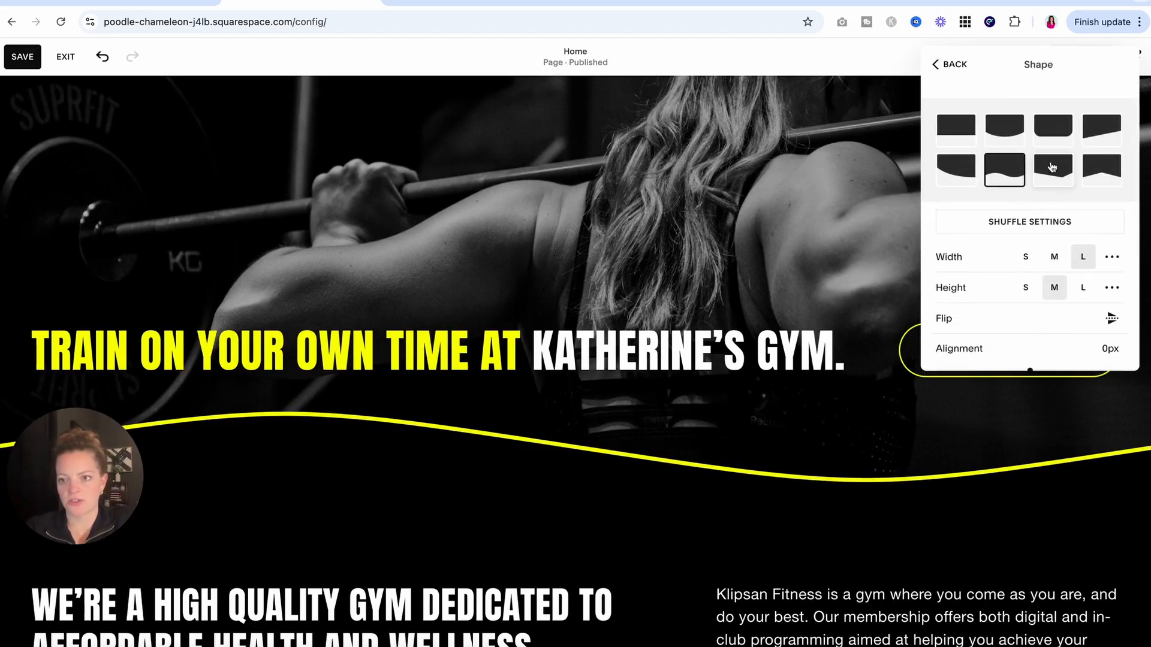
Compare the off-center V, slanted and centered peak divider shapes on the hero section and apply the straight slanted one
{"action": "left_click", "coordinate": [1043, 181]}
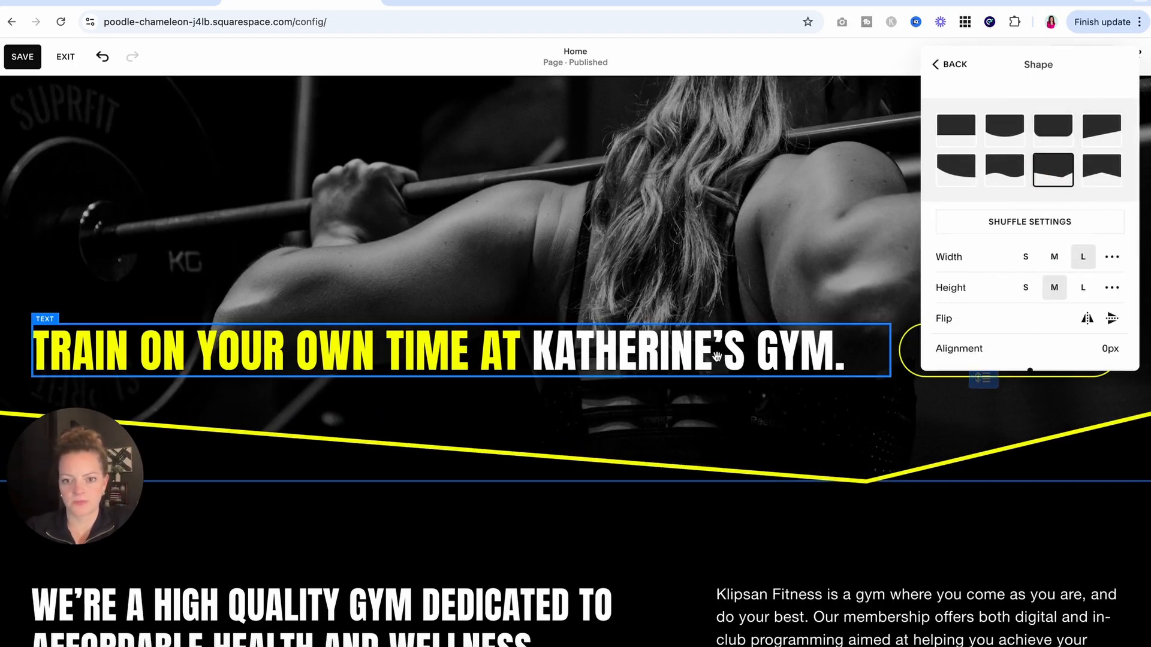
{"action": "scroll", "coordinate": [705, 355], "scroll_direction": "up", "scroll_amount": 3}
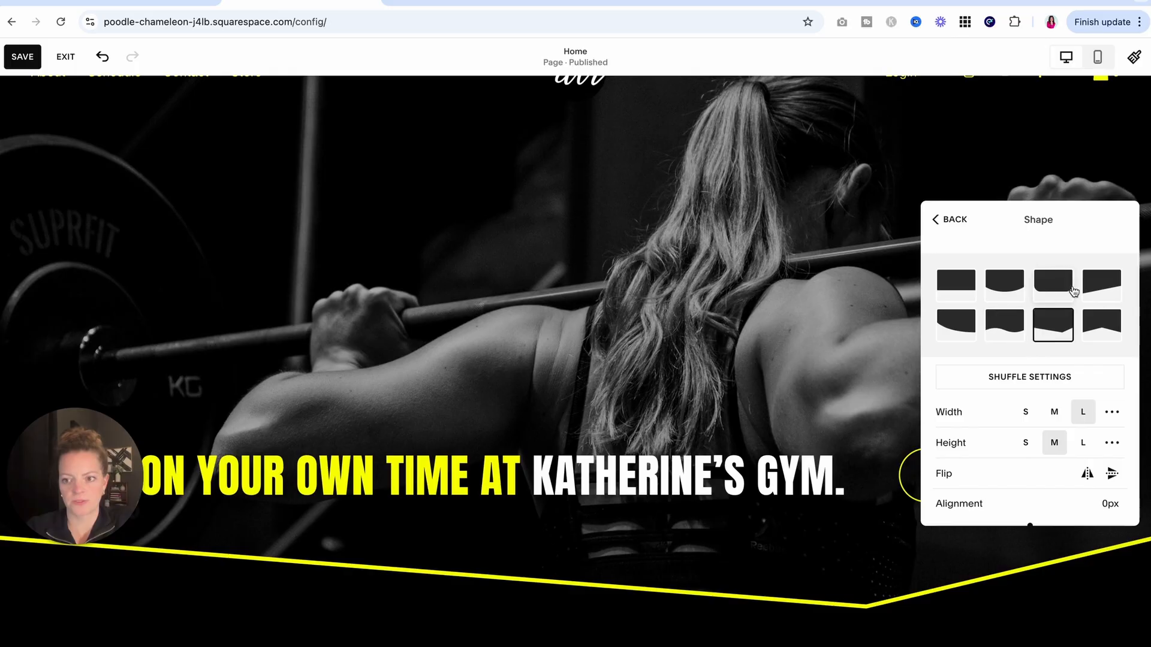
{"action": "left_click", "coordinate": [1102, 284]}
{"action": "scroll", "coordinate": [648, 244], "scroll_direction": "up", "scroll_amount": 1}
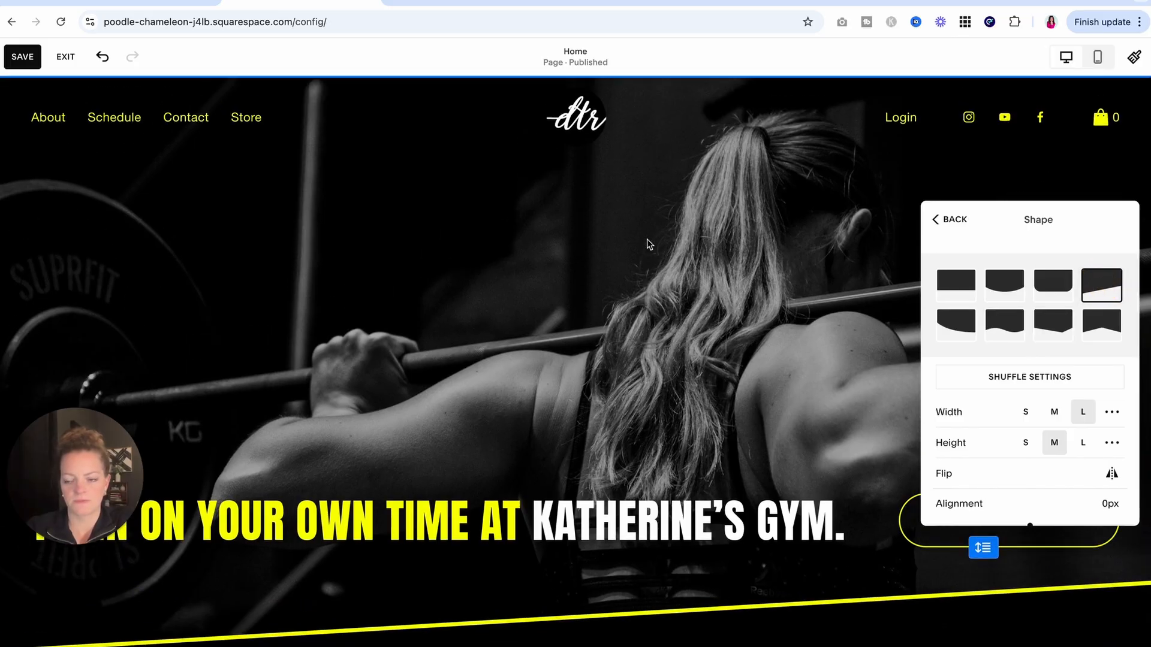
{"action": "left_click", "coordinate": [1102, 323]}
{"action": "scroll", "coordinate": [724, 354], "scroll_direction": "down", "scroll_amount": 1}
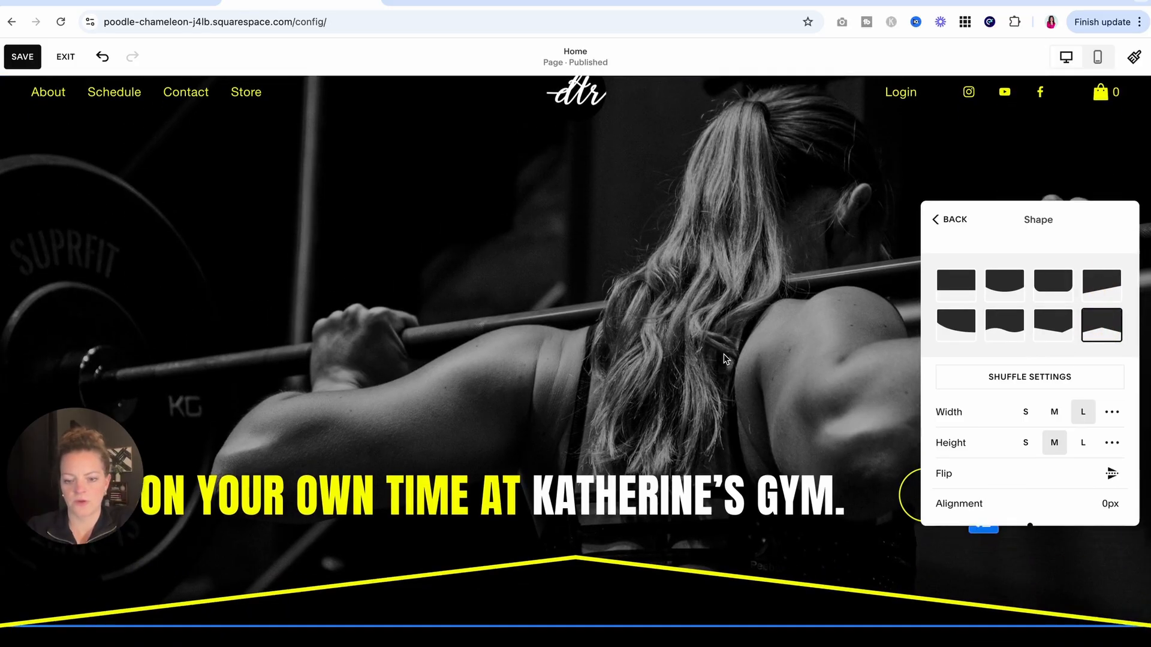
{"action": "left_click", "coordinate": [1111, 281]}
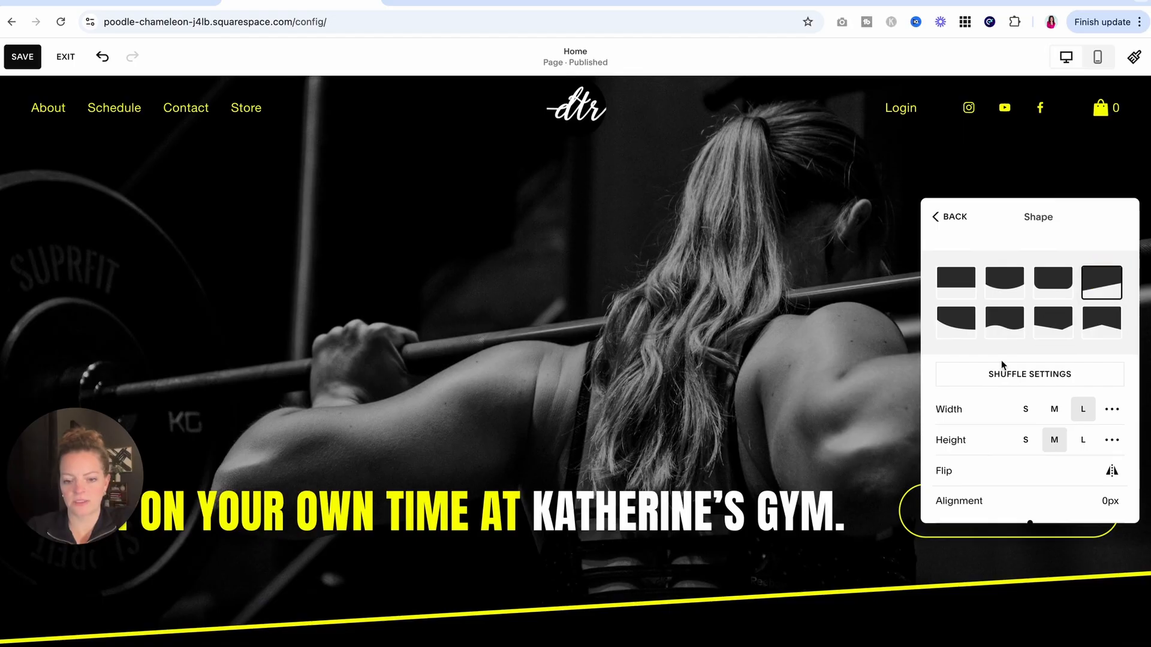
Try the slanted divider at medium width and in its flipped orientation
{"action": "scroll", "coordinate": [1002, 365], "scroll_direction": "down", "scroll_amount": 1}
{"action": "left_click", "coordinate": [1055, 384]}
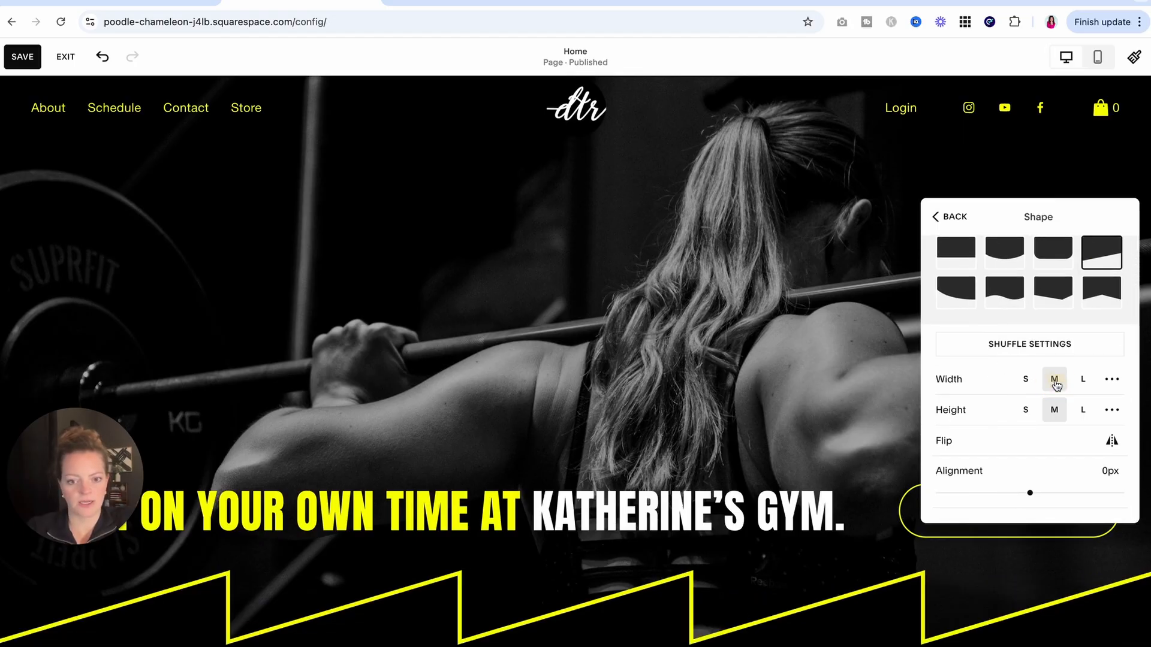
{"action": "left_click", "coordinate": [1090, 383]}
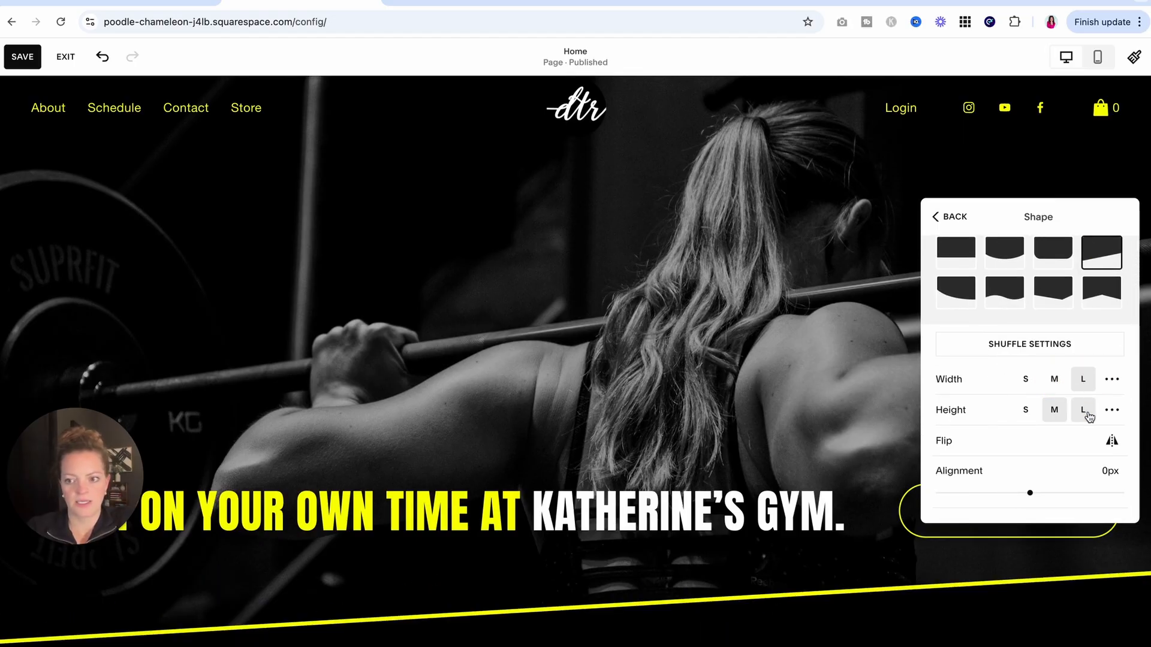
{"action": "left_click", "coordinate": [1112, 444]}
{"action": "left_click", "coordinate": [1112, 446]}
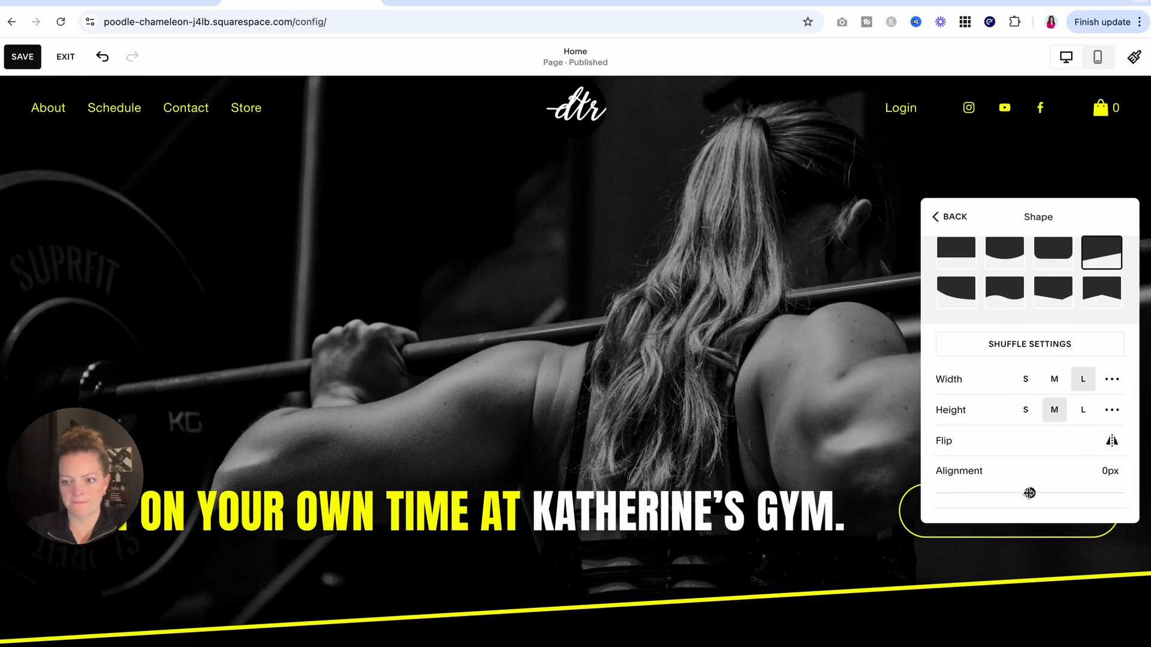
{"action": "scroll", "coordinate": [1022, 404], "scroll_direction": "up", "scroll_amount": 1}
Set the hero divider's stroke color to the palette's dark gray and close the section settings
{"action": "left_click", "coordinate": [933, 219]}
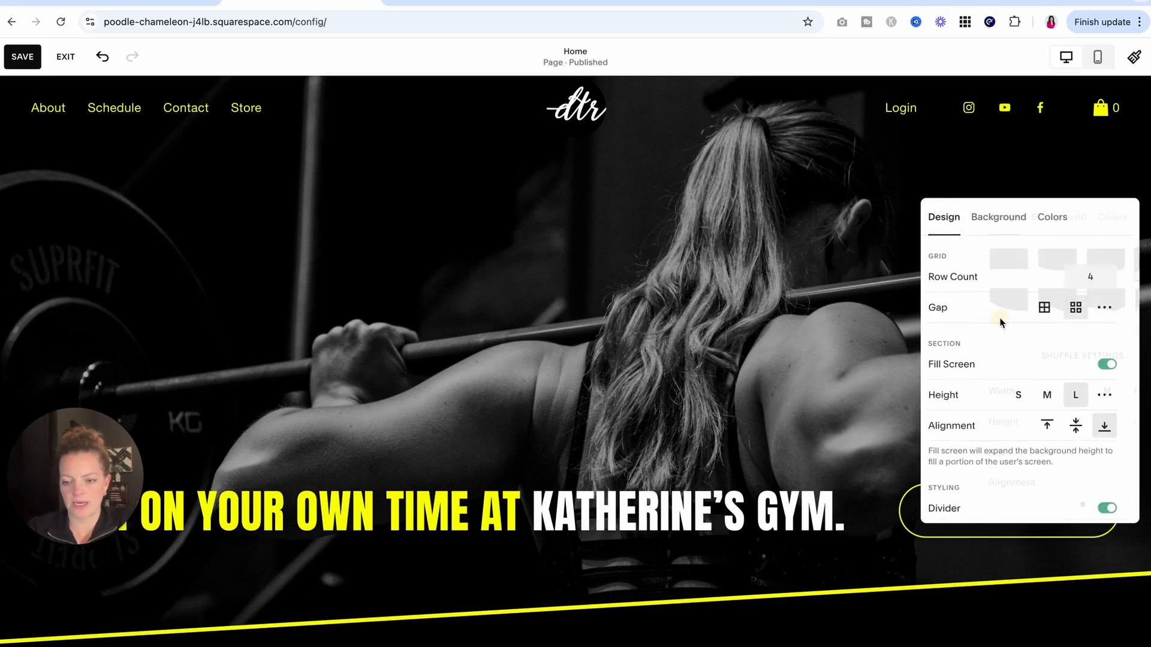
{"action": "scroll", "coordinate": [1002, 321], "scroll_direction": "down", "scroll_amount": 5}
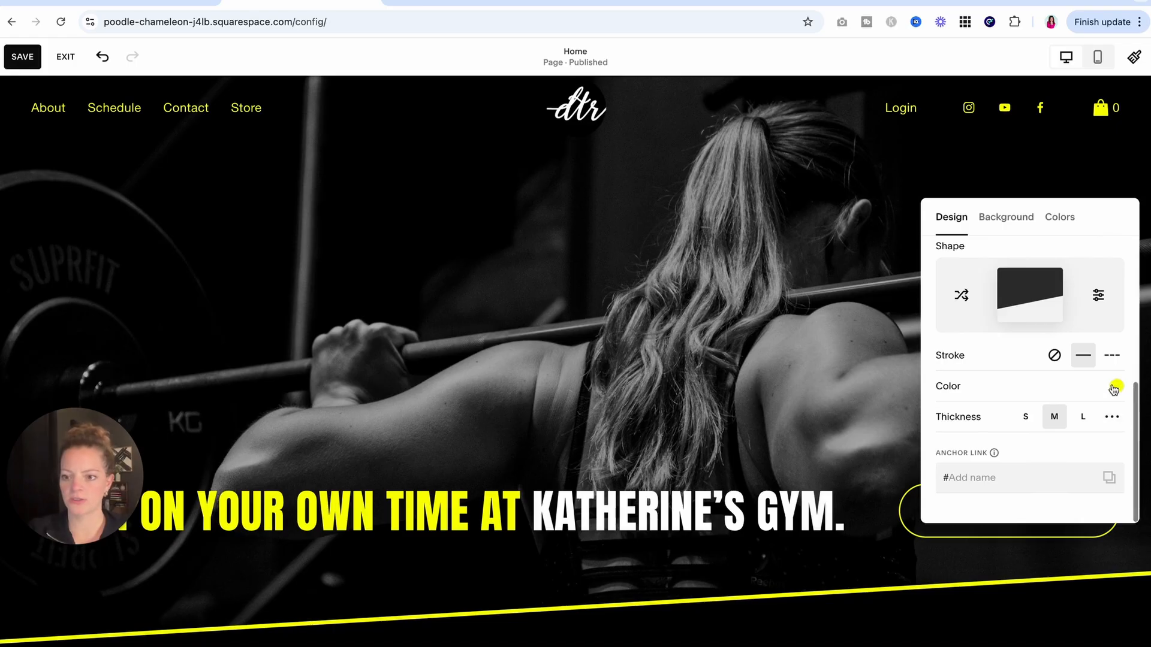
{"action": "left_click", "coordinate": [1116, 391]}
{"action": "left_click", "coordinate": [1005, 356]}
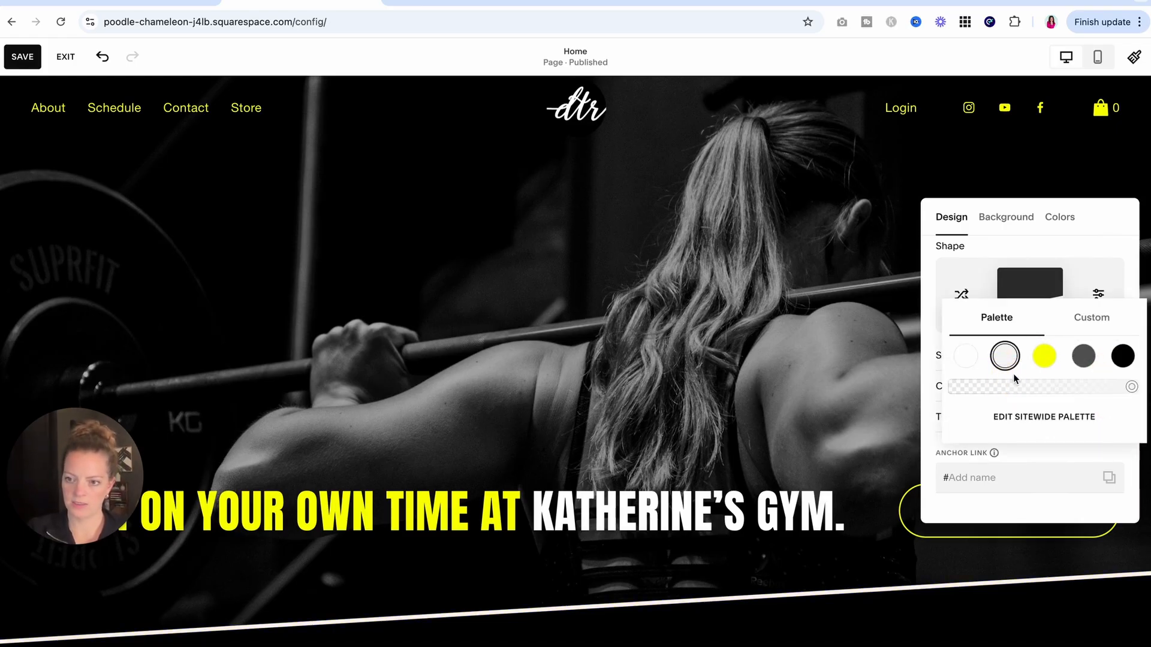
{"action": "left_click", "coordinate": [1083, 358]}
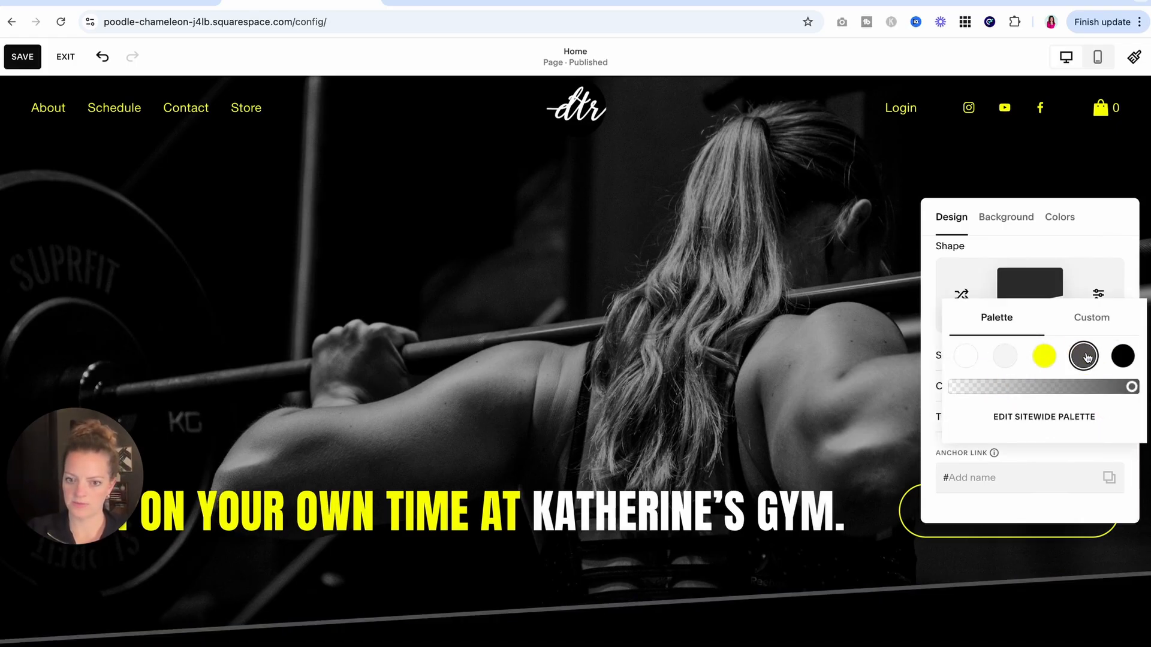
{"action": "scroll", "coordinate": [745, 287], "scroll_direction": "up", "scroll_amount": 1}
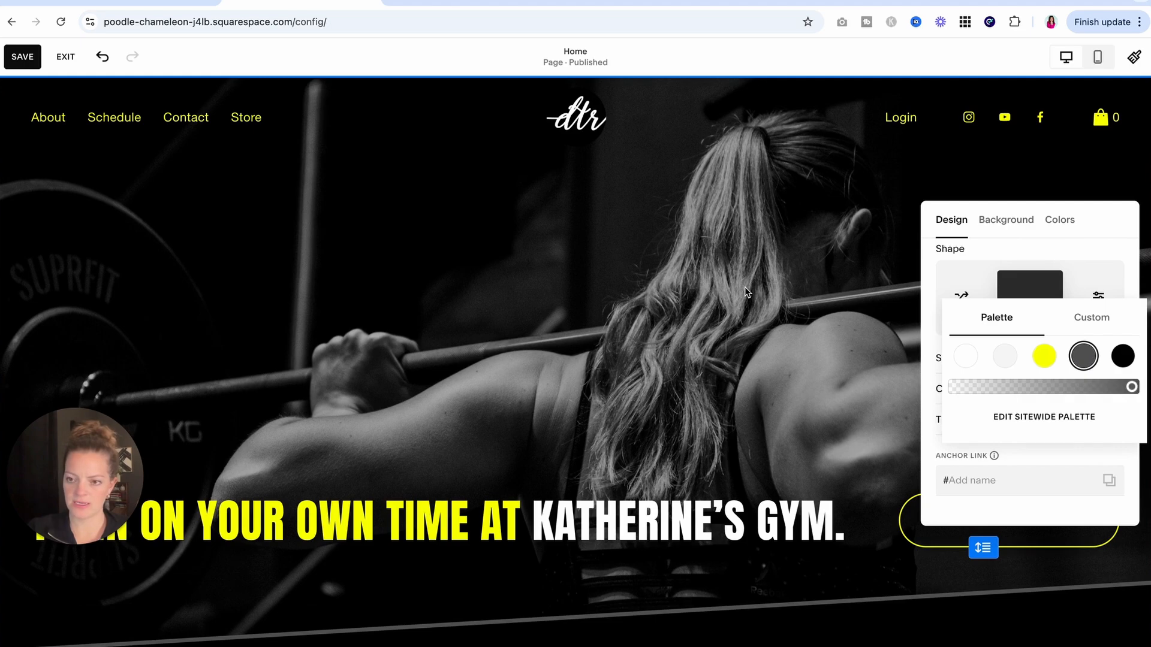
{"action": "left_click", "coordinate": [1089, 322]}
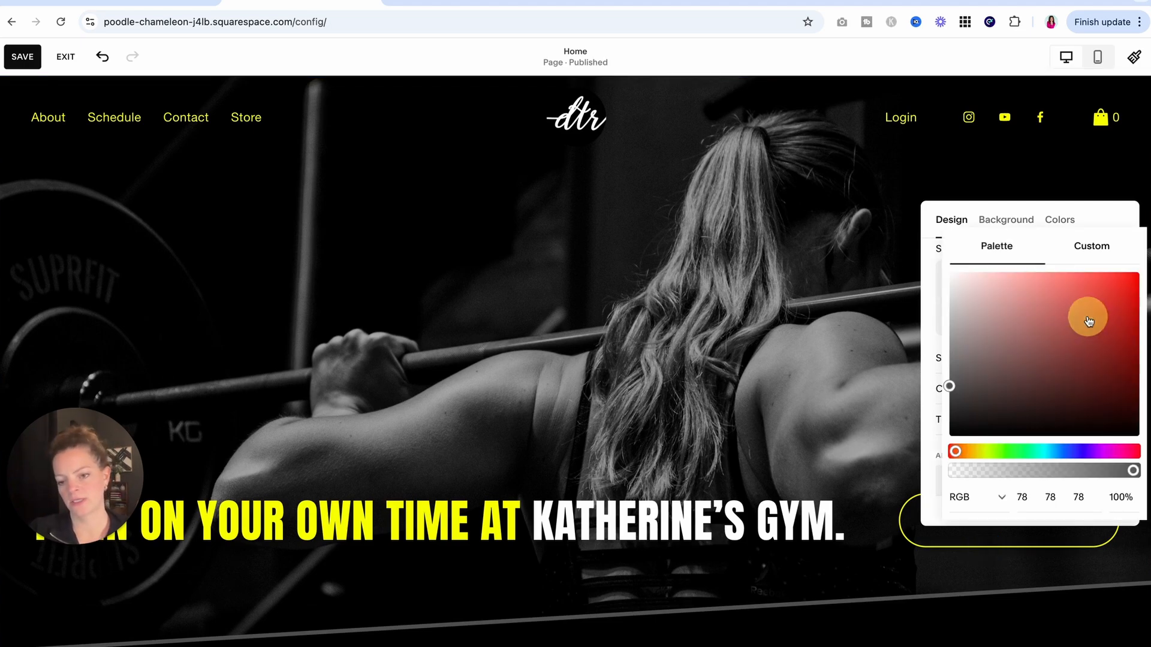
{"action": "left_click", "coordinate": [773, 340]}
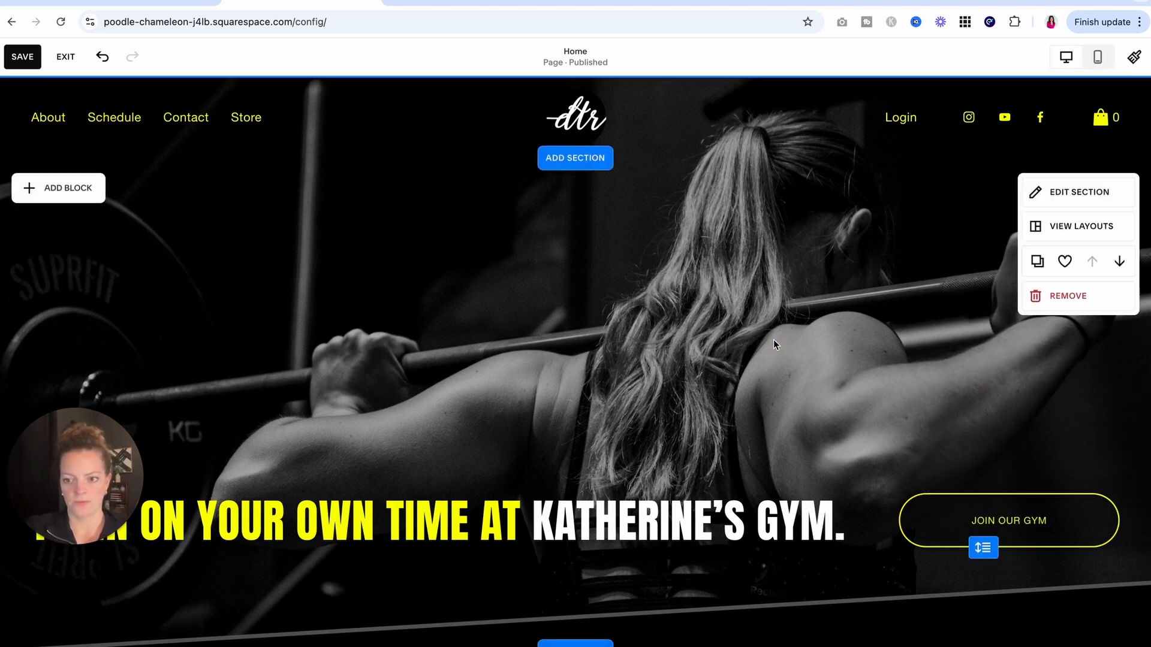
Shrink the heading and paragraph text blocks in the section below the hero so they end just under their text
{"action": "scroll", "coordinate": [773, 339], "scroll_direction": "down", "scroll_amount": 4}
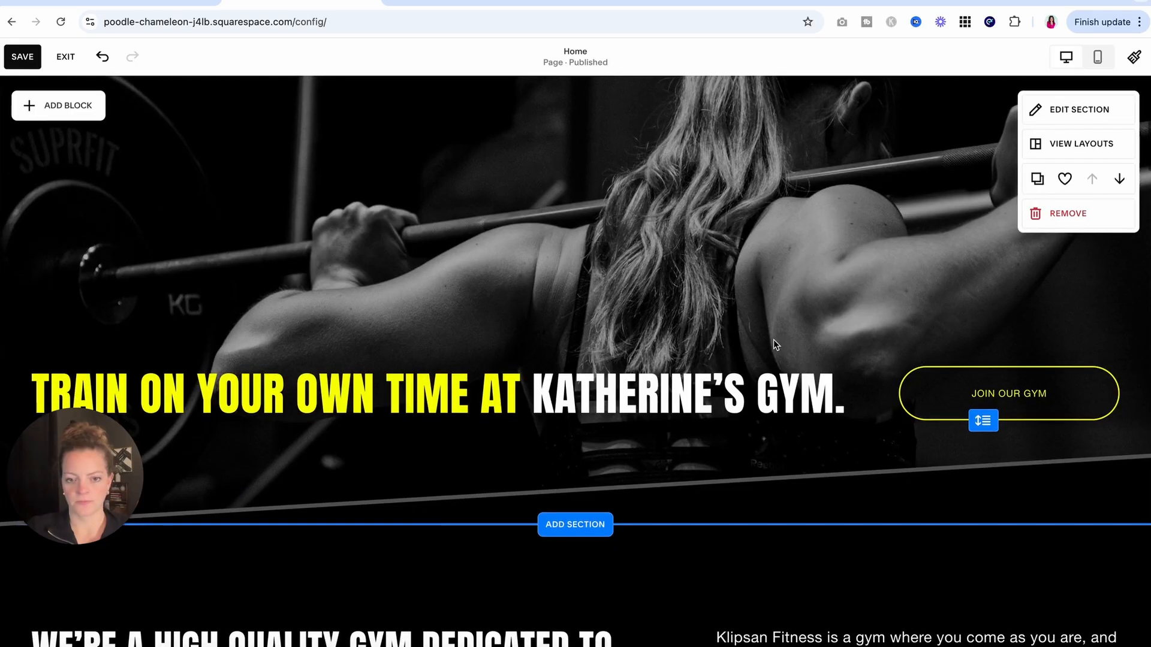
{"action": "scroll", "coordinate": [773, 339], "scroll_direction": "down", "scroll_amount": 5}
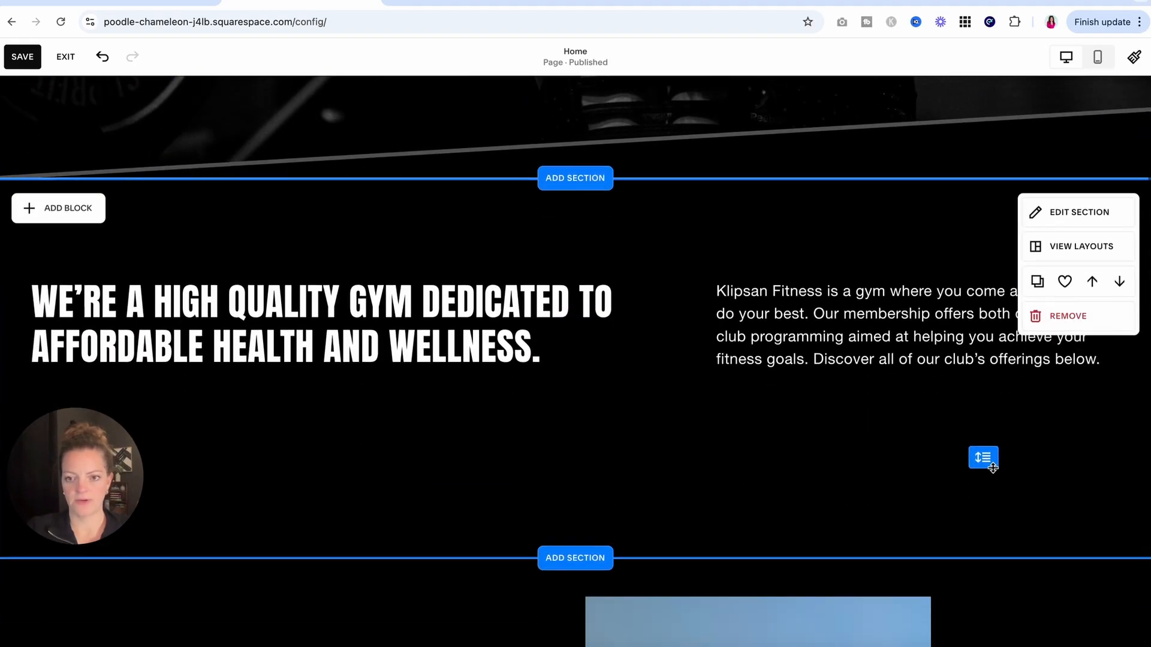
{"action": "left_click", "coordinate": [998, 372]}
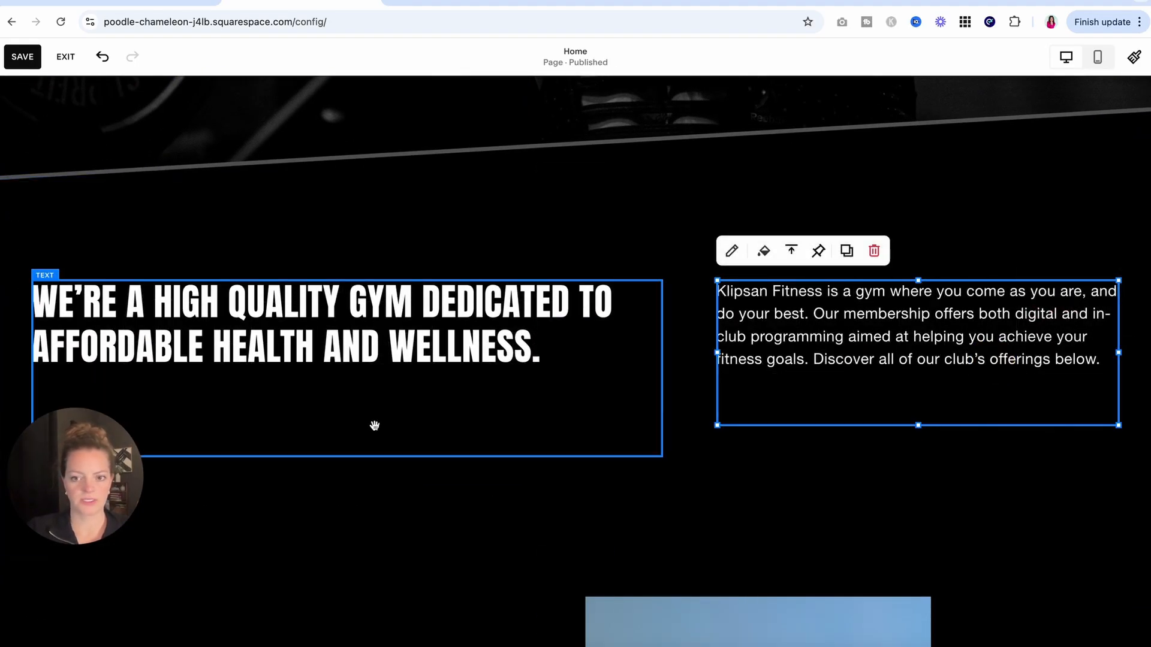
{"action": "left_click", "coordinate": [374, 438]}
{"action": "left_click_drag", "start_coordinate": [342, 460], "coordinate": [354, 389]}
{"action": "left_click", "coordinate": [940, 362]}
{"action": "left_click_drag", "start_coordinate": [934, 425], "coordinate": [919, 394]}
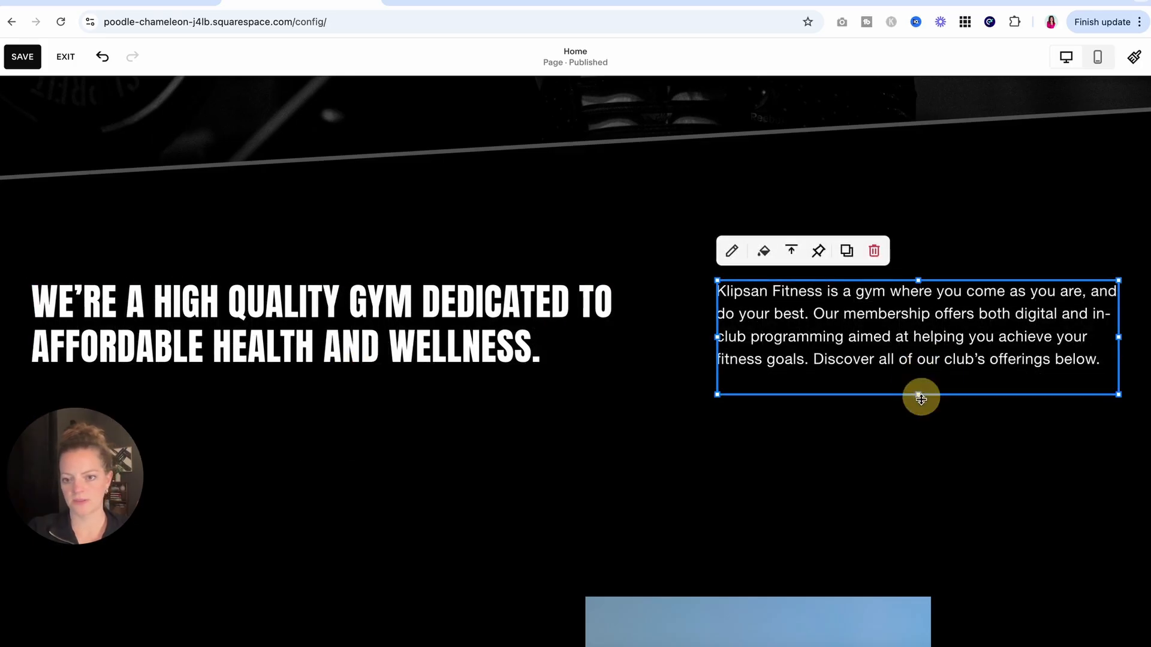
Shorten the intro section's grid so that it ends just below the two text blocks
{"action": "left_click", "coordinate": [956, 437]}
{"action": "left_click_drag", "start_coordinate": [984, 458], "coordinate": [984, 387]}
{"action": "left_click", "coordinate": [989, 324]}
Highlight "GYM DEDICATED" in the intro heading with the solid yellow block style at 1em thickness
{"action": "left_click", "coordinate": [432, 367]}
{"action": "left_click", "coordinate": [455, 372]}
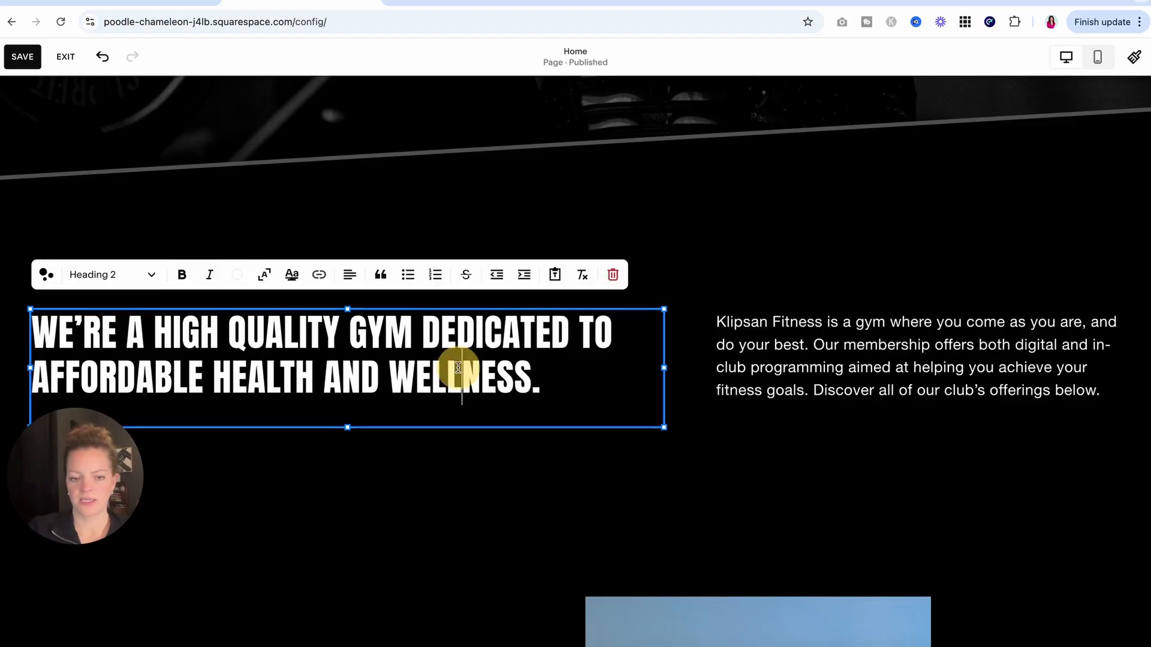
{"action": "triple_click", "coordinate": [297, 370]}
{"action": "left_click", "coordinate": [295, 371]}
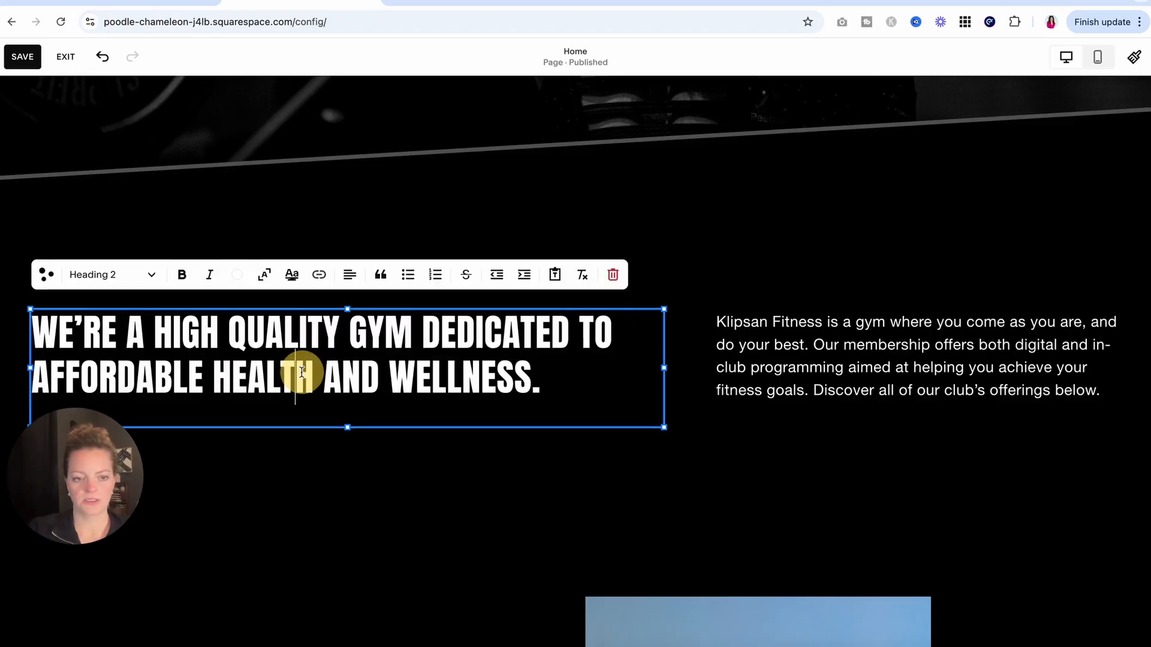
{"action": "left_click_drag", "start_coordinate": [350, 336], "coordinate": [569, 337]}
{"action": "left_click", "coordinate": [291, 275]}
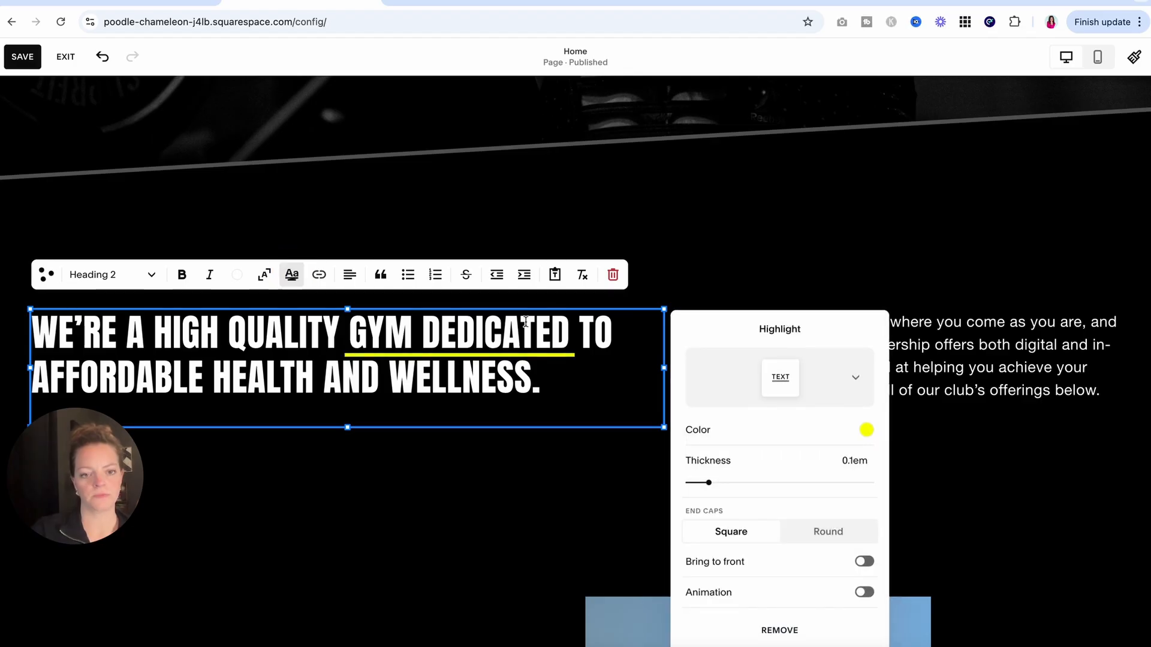
{"action": "left_click", "coordinate": [840, 382]}
{"action": "left_click", "coordinate": [712, 443]}
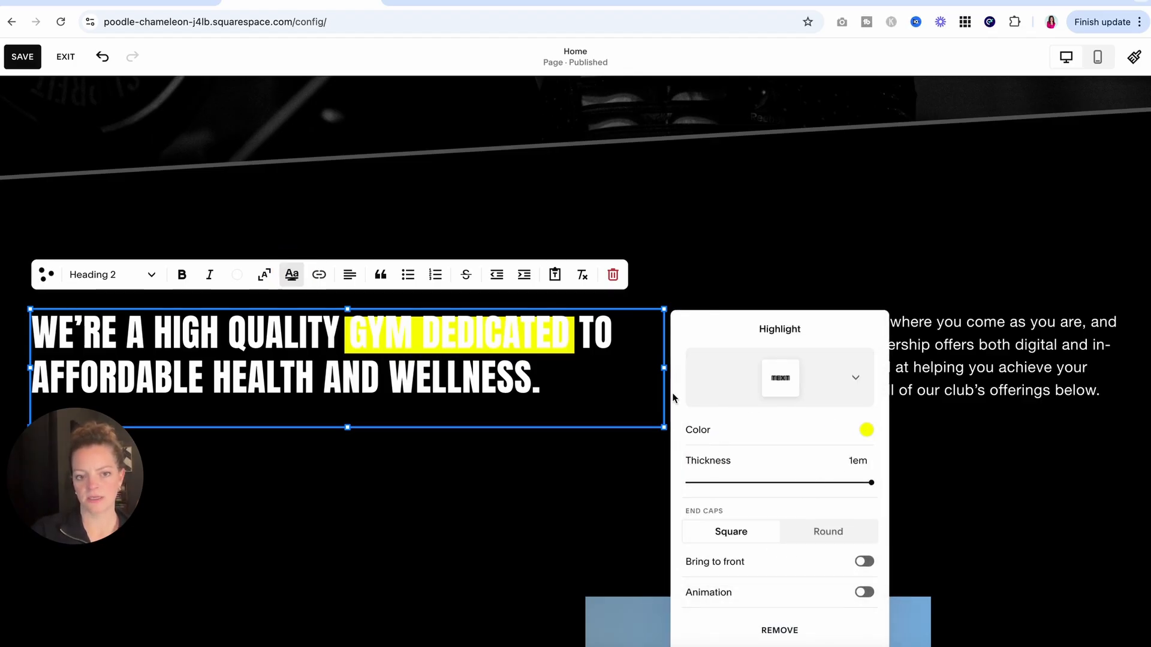
{"action": "left_click", "coordinate": [776, 598]}
Change the text color of the highlighted "GYM DEDICATED" to the palette's black
{"action": "left_click_drag", "start_coordinate": [351, 331], "coordinate": [562, 334]}
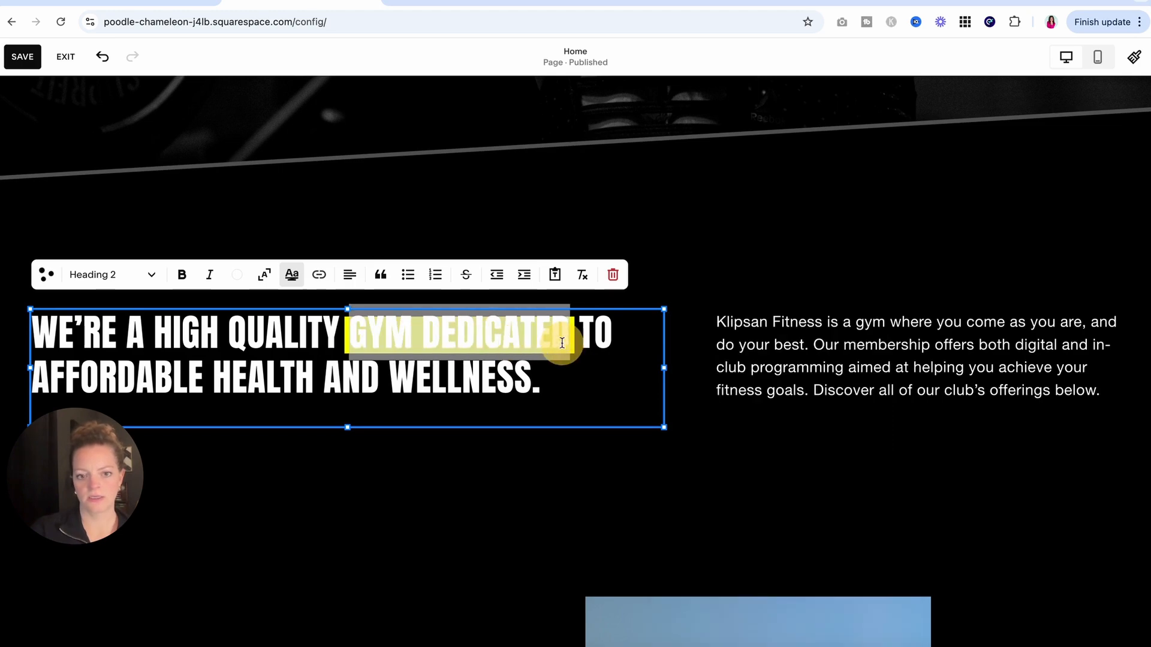
{"action": "left_click", "coordinate": [237, 274]}
{"action": "left_click", "coordinate": [308, 351]}
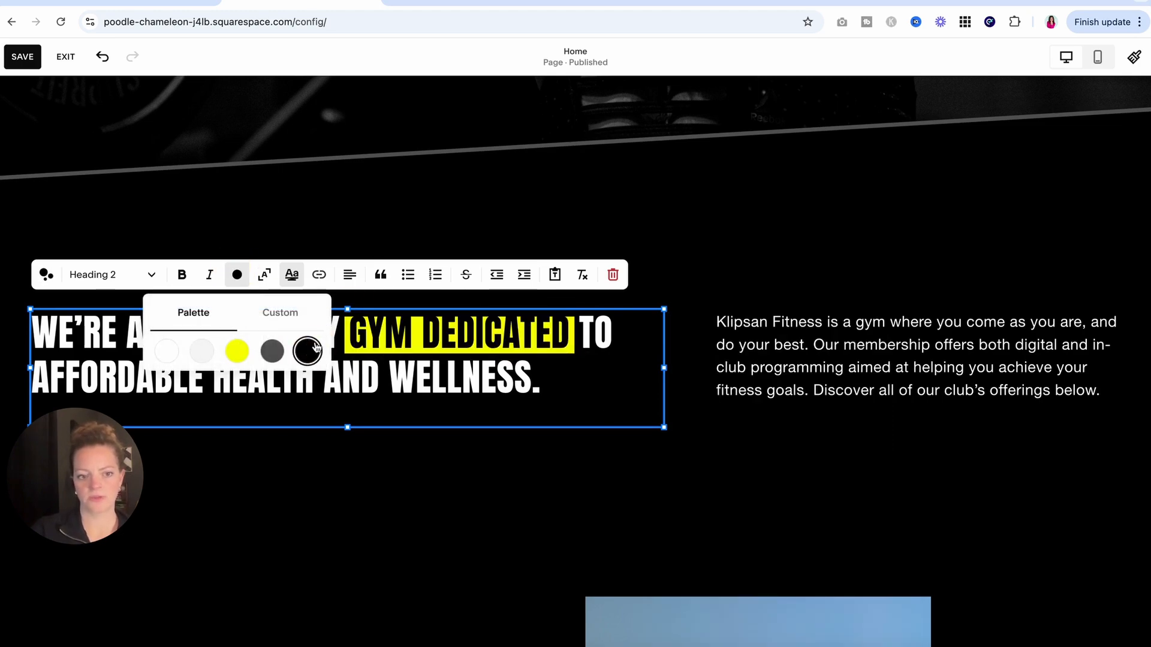
Reapply the palette's black to the highlighted words in the intro heading and finish editing that text block
{"action": "left_click", "coordinate": [268, 362]}
{"action": "left_click", "coordinate": [307, 351]}
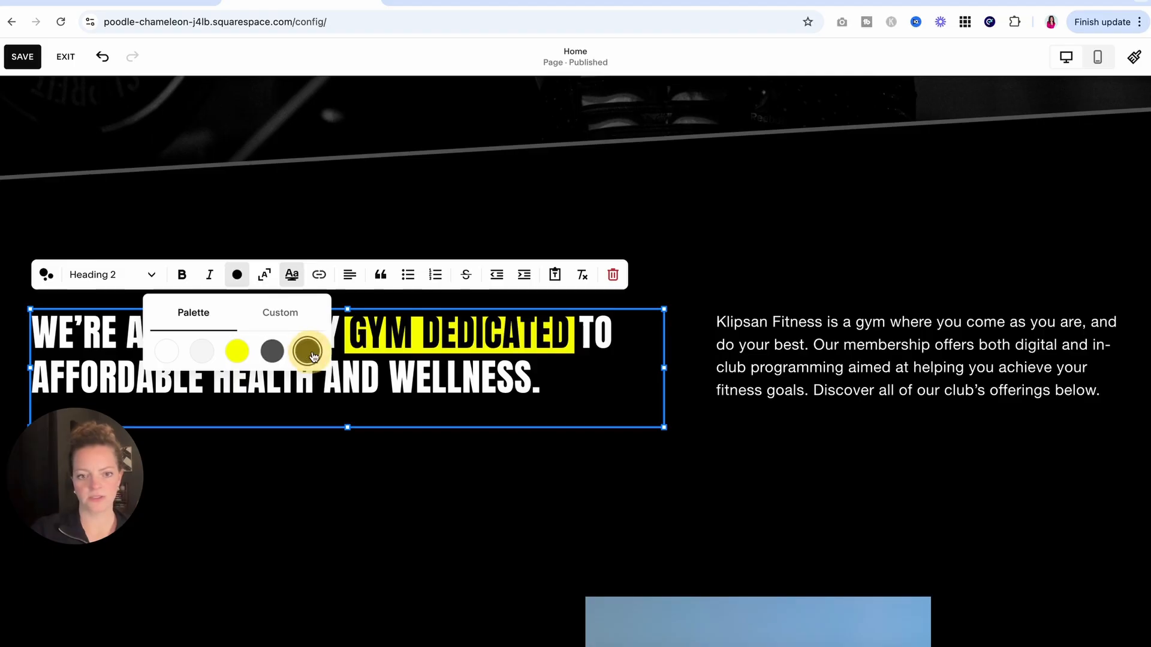
{"action": "left_click", "coordinate": [532, 450]}
{"action": "scroll", "coordinate": [532, 449], "scroll_direction": "up", "scroll_amount": 2}
{"action": "scroll", "coordinate": [532, 450], "scroll_direction": "down", "scroll_amount": 4}
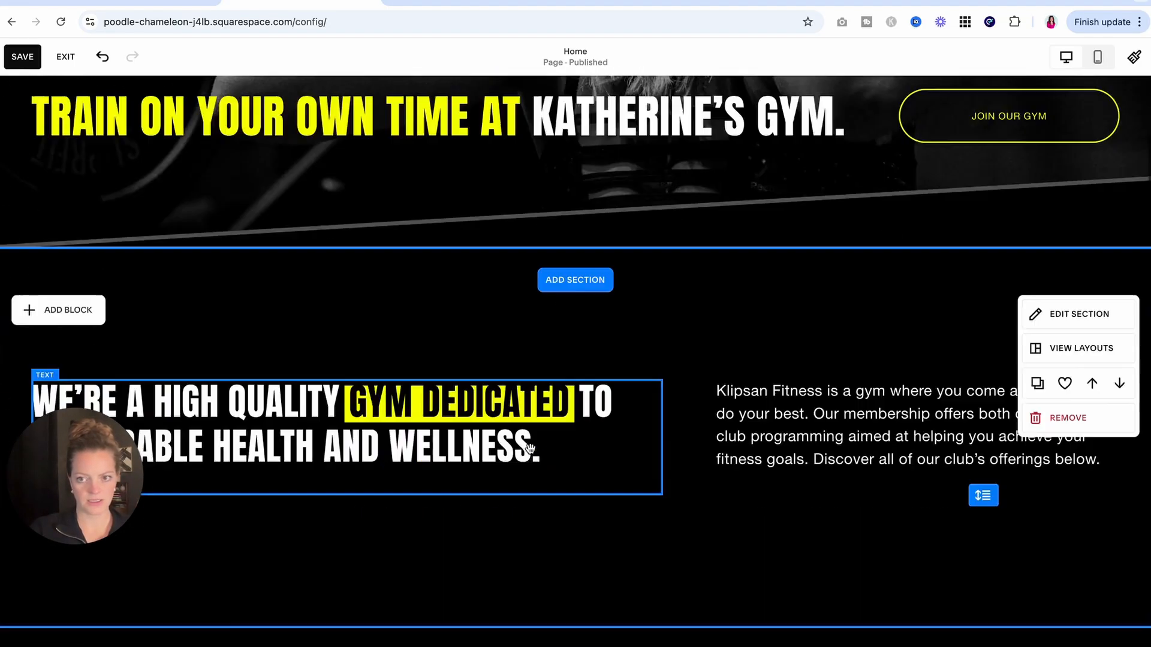
{"action": "left_click", "coordinate": [785, 249]}
{"action": "double_click", "coordinate": [785, 250]}
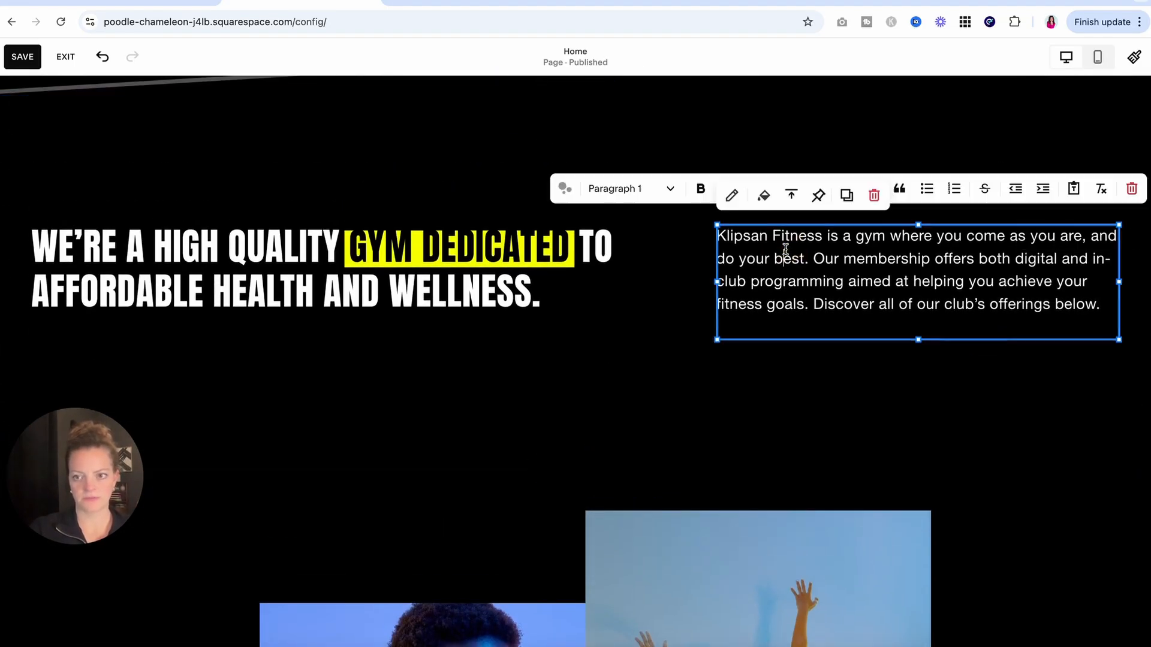
{"action": "left_click_drag", "start_coordinate": [783, 255], "coordinate": [900, 305]}
{"action": "left_click", "coordinate": [901, 304]}
{"action": "left_click", "coordinate": [882, 355]}
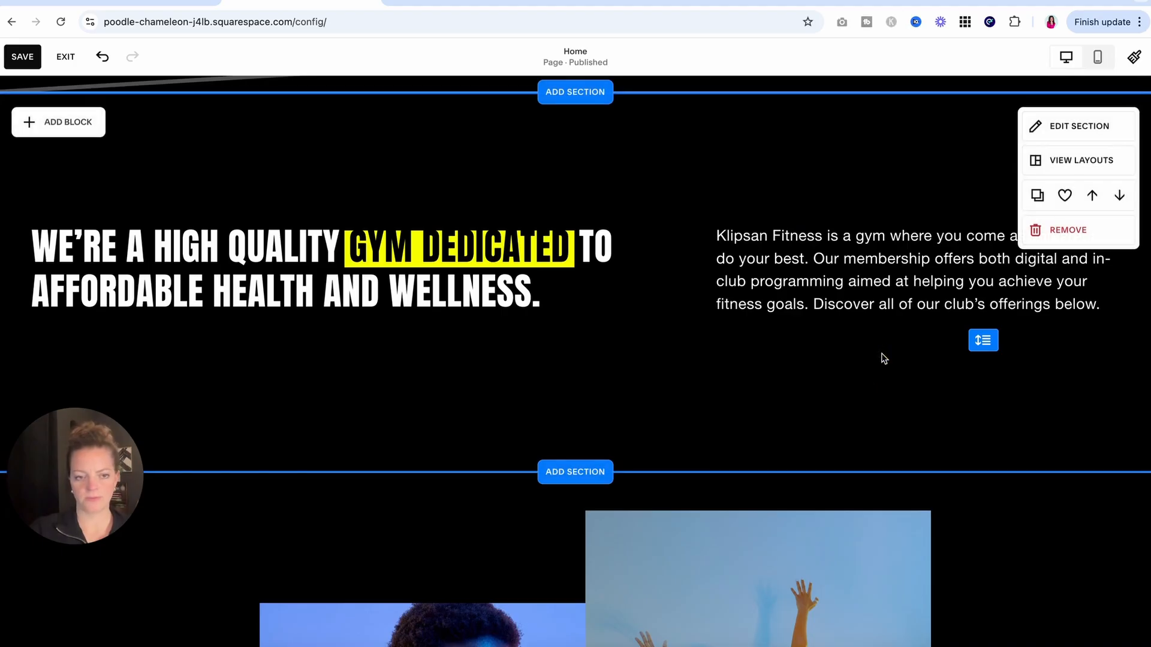
Remove the runner photo from its image block in the two-image section below the intro text
{"action": "scroll", "coordinate": [882, 354], "scroll_direction": "down", "scroll_amount": 5}
{"action": "scroll", "coordinate": [881, 353], "scroll_direction": "down", "scroll_amount": 3}
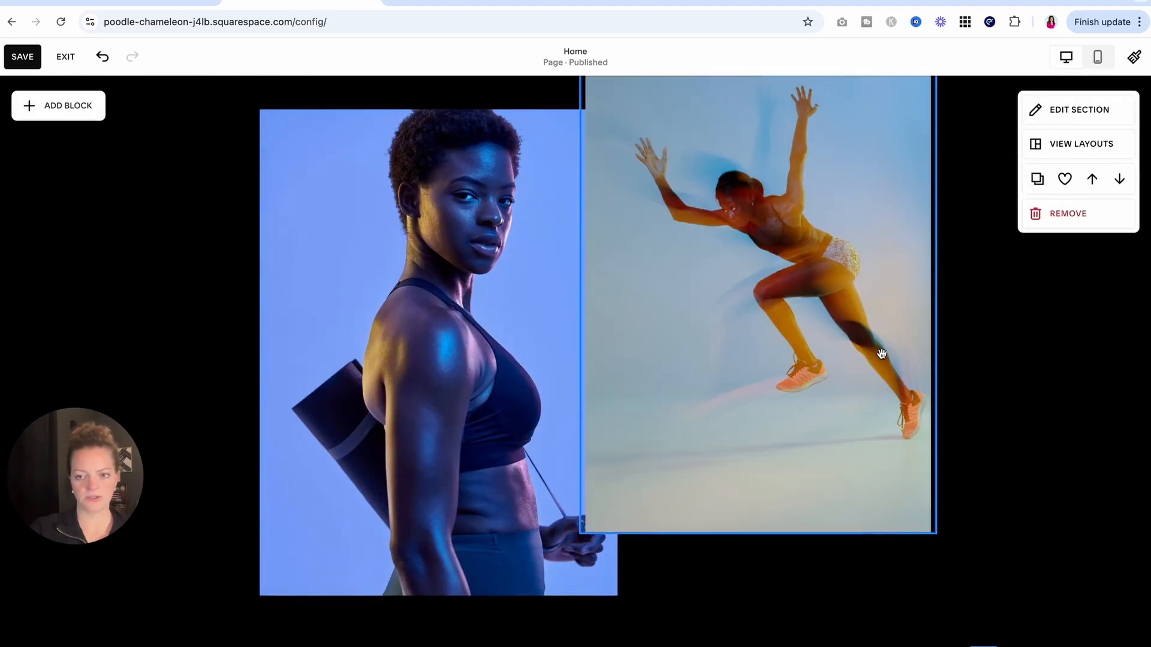
{"action": "scroll", "coordinate": [881, 354], "scroll_direction": "up", "scroll_amount": 2}
{"action": "scroll", "coordinate": [882, 355], "scroll_direction": "down", "scroll_amount": 8}
{"action": "scroll", "coordinate": [883, 358], "scroll_direction": "up", "scroll_amount": 7}
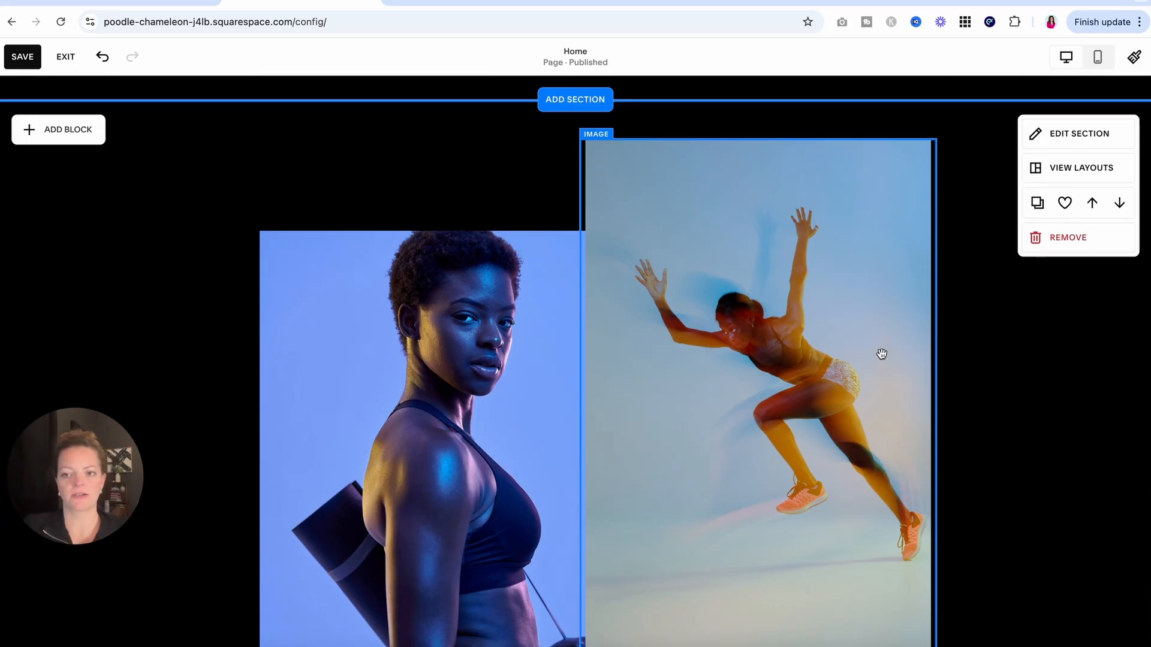
{"action": "left_click", "coordinate": [767, 384]}
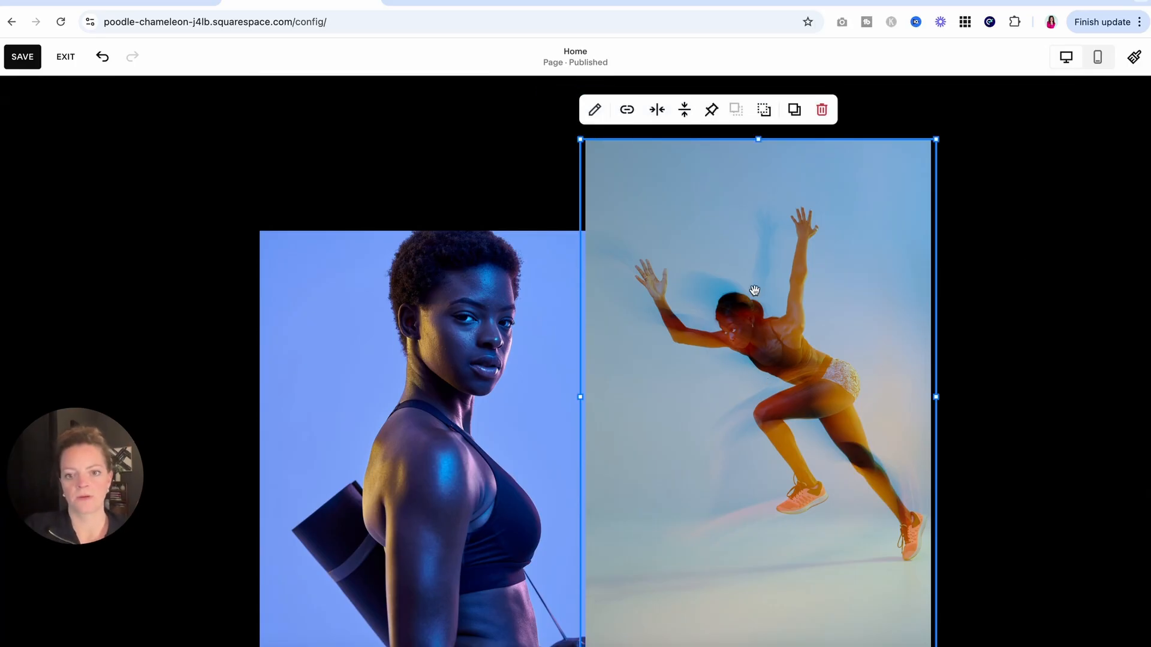
{"action": "left_click", "coordinate": [592, 112]}
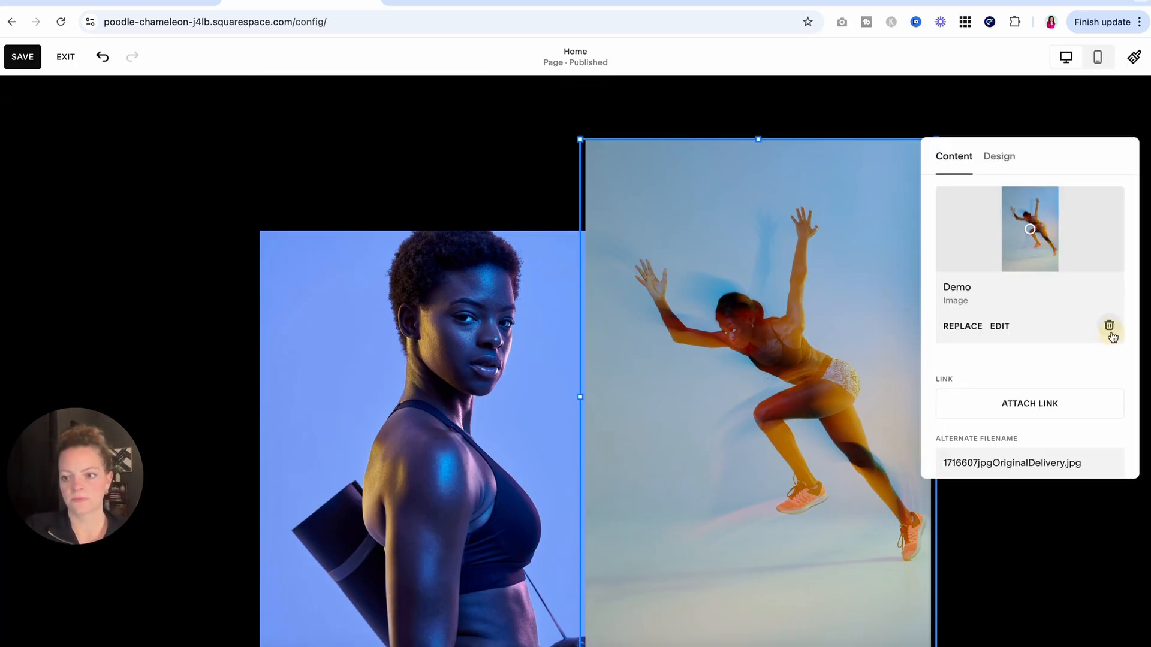
{"action": "left_click", "coordinate": [1110, 327]}
Fill the empty image block with the free stock photo of a black dumbbell row, found by searching for "gym weights"
{"action": "left_click", "coordinate": [1035, 226]}
{"action": "left_click", "coordinate": [1050, 312]}
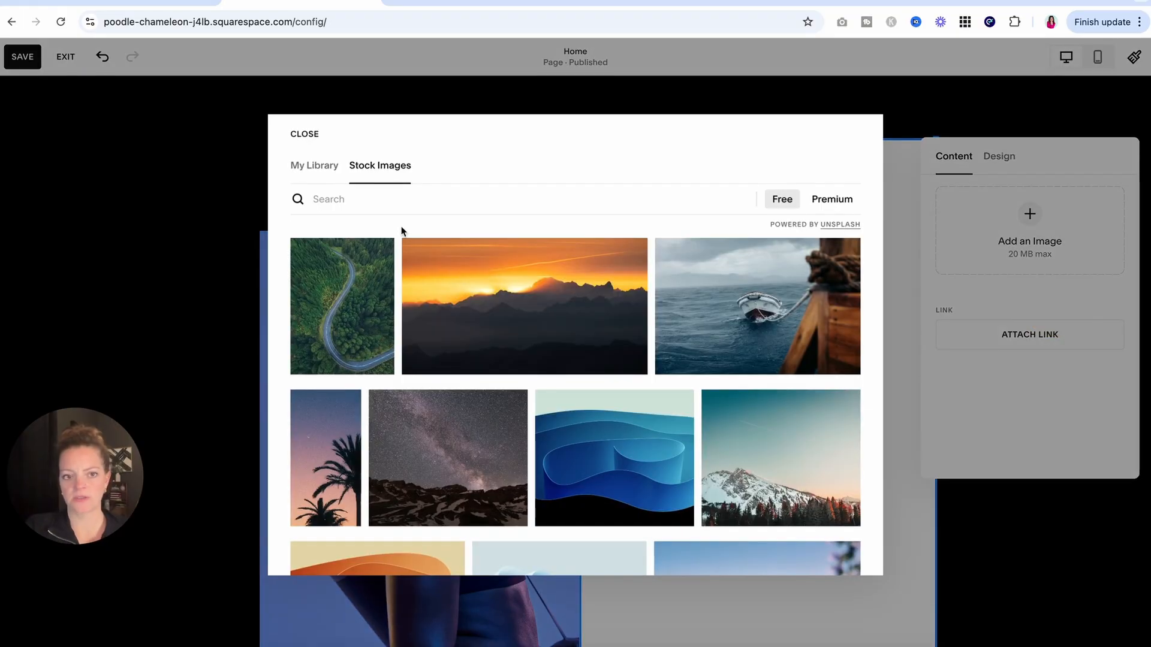
{"action": "left_click", "coordinate": [394, 189]}
{"action": "type", "text": "gym wei"}
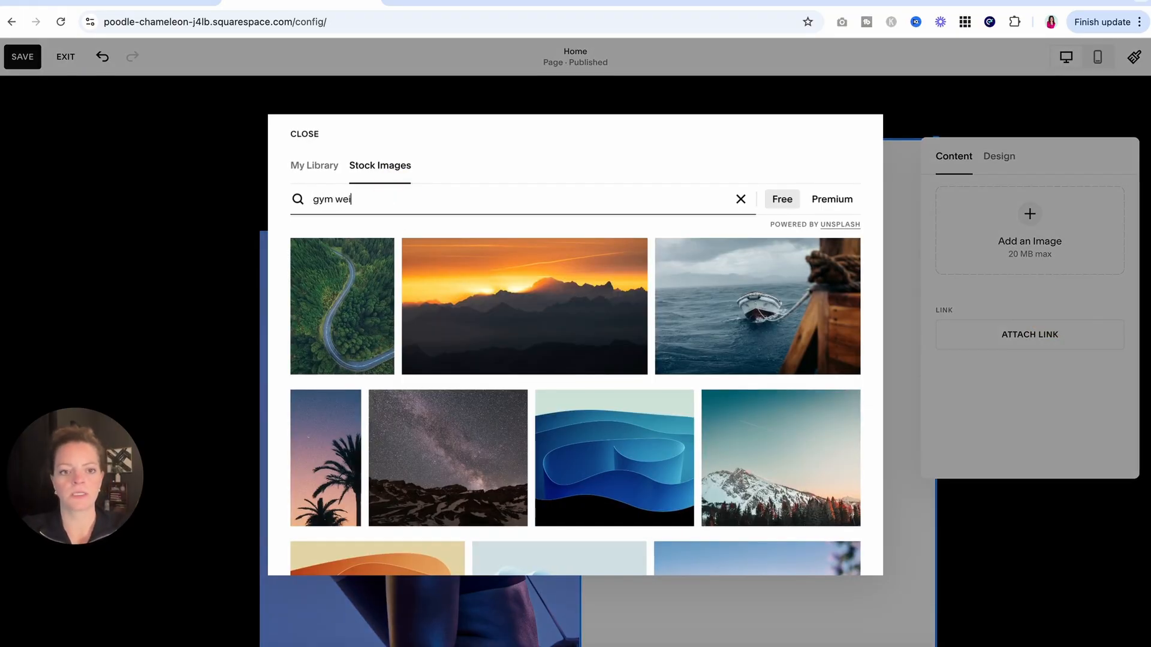
{"action": "type", "text": "ghts"}
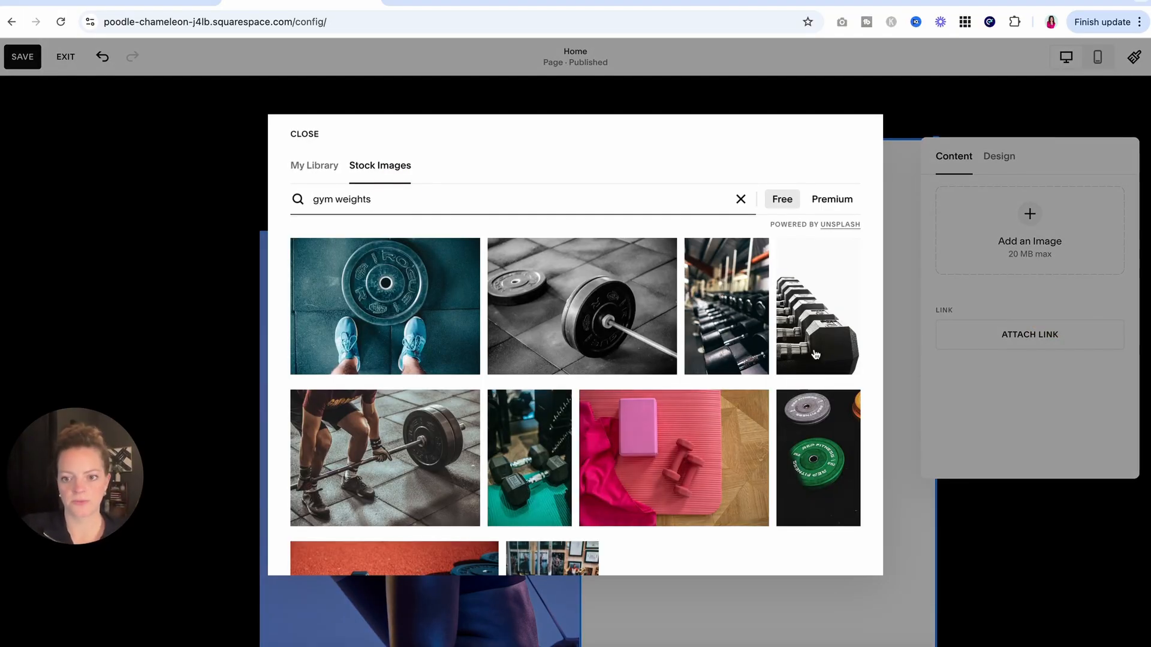
{"action": "left_click", "coordinate": [822, 309]}
{"action": "left_click", "coordinate": [753, 437]}
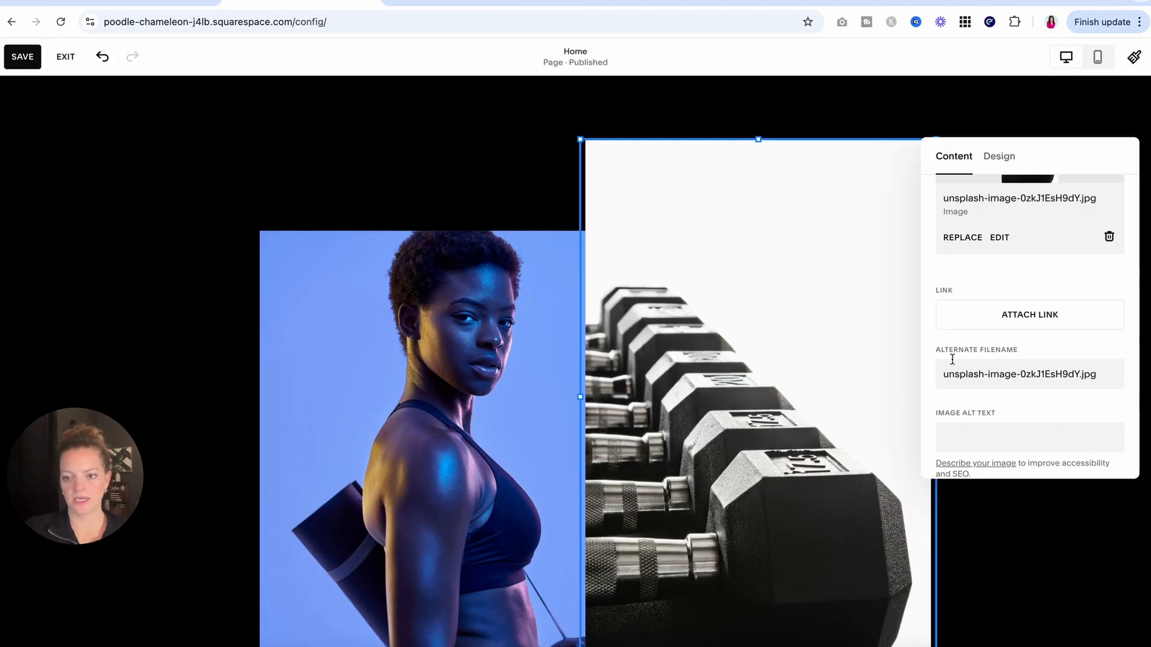
Review the alternate filename and image alt text fields of the dumbbell image, and close its settings
{"action": "left_click_drag", "start_coordinate": [939, 349], "coordinate": [1015, 354]}
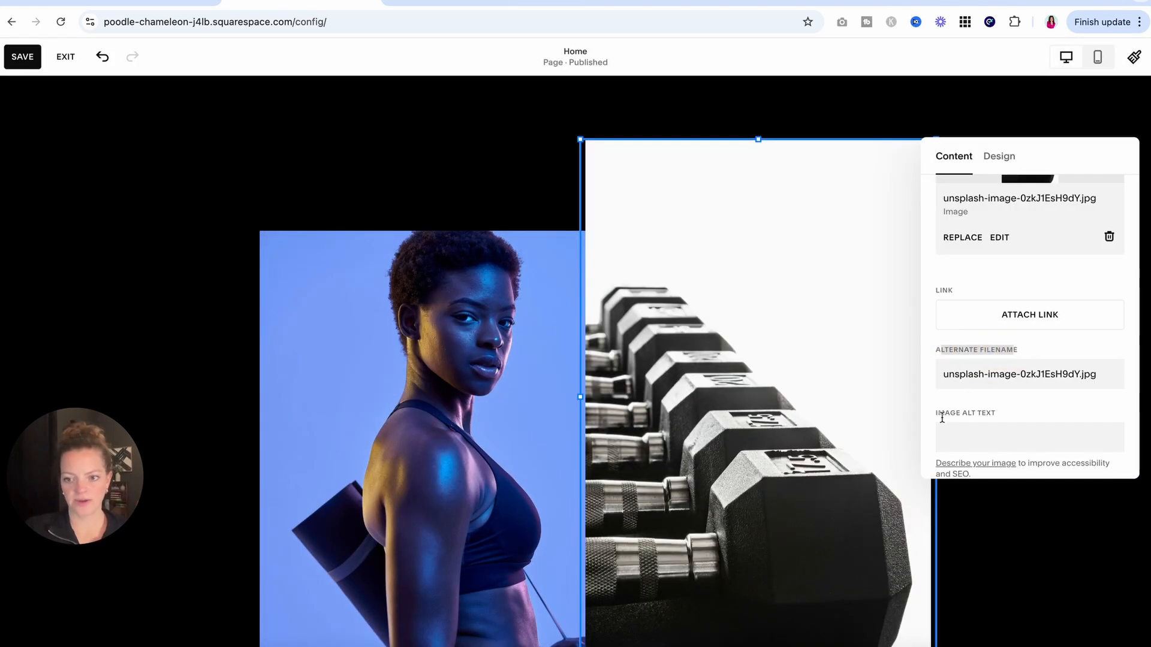
{"action": "left_click_drag", "start_coordinate": [940, 412], "coordinate": [998, 412]}
{"action": "left_click", "coordinate": [1016, 440]}
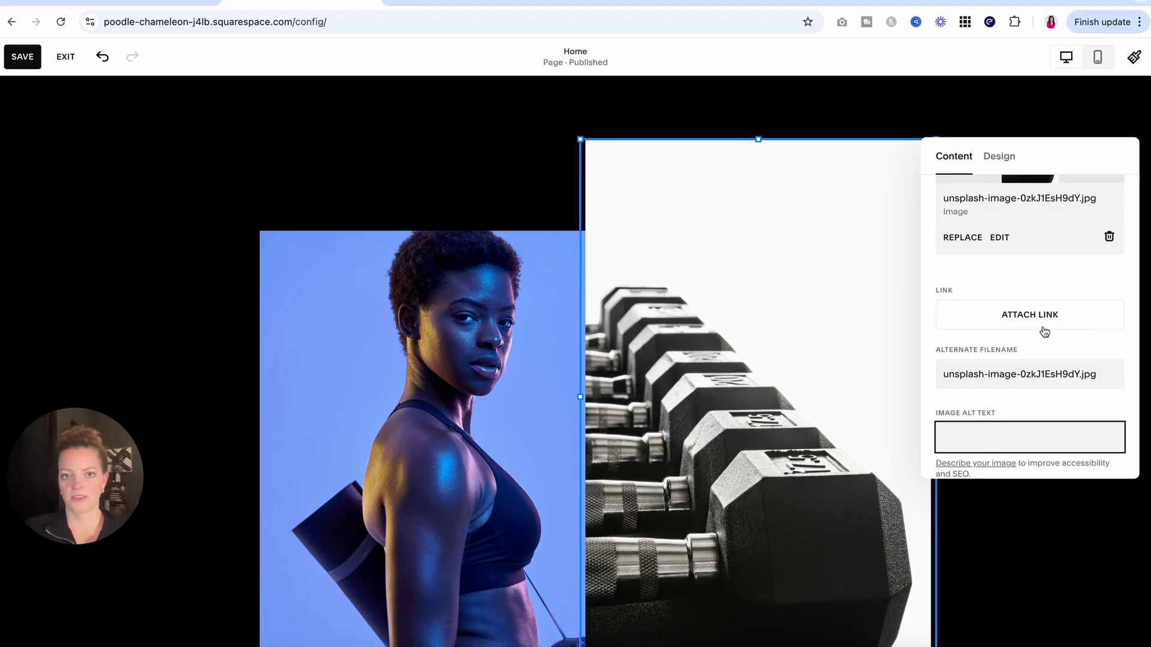
{"action": "scroll", "coordinate": [1041, 329], "scroll_direction": "down", "scroll_amount": 2}
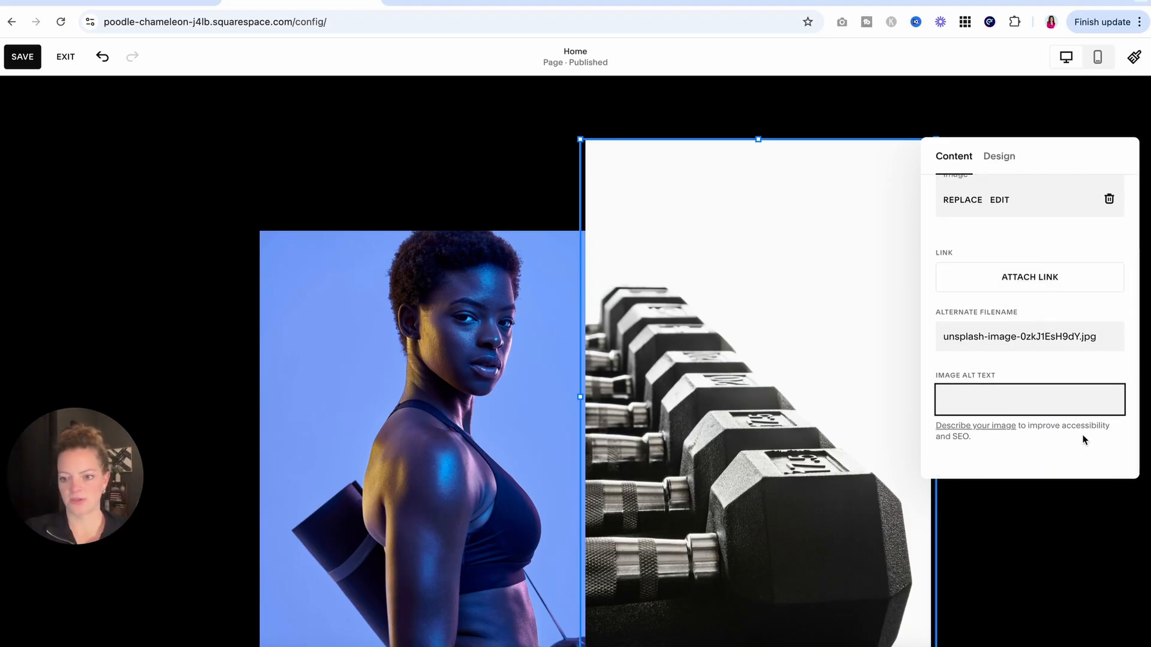
{"action": "left_click", "coordinate": [1023, 575]}
Remove the photo of the woman holding a yoga mat from the other image block in the section
{"action": "left_click", "coordinate": [393, 358]}
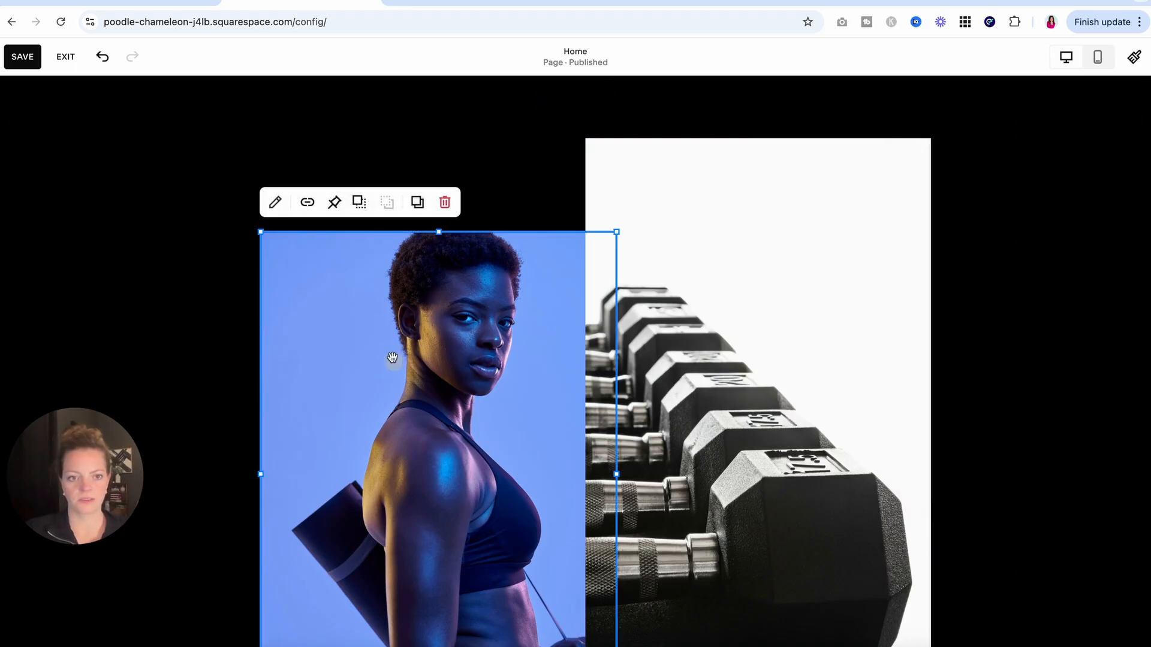
{"action": "left_click", "coordinate": [275, 203]}
{"action": "left_click", "coordinate": [822, 416]}
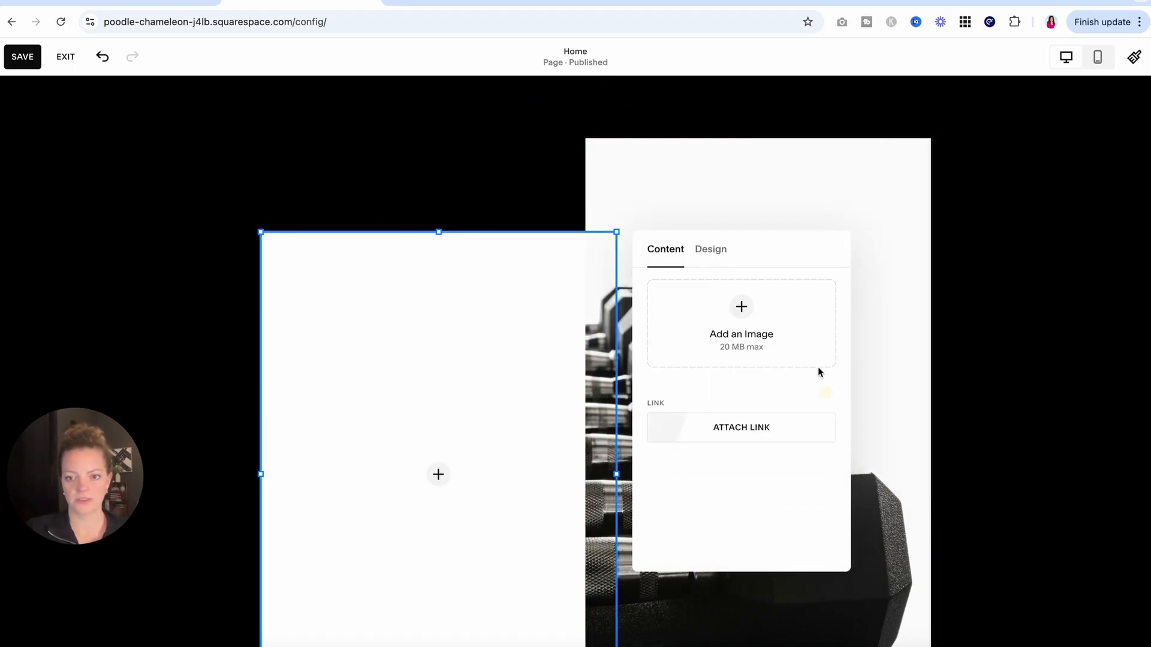
Search the free stock images for "gym equipment" to fill the emptied image block
{"action": "left_click", "coordinate": [742, 307]}
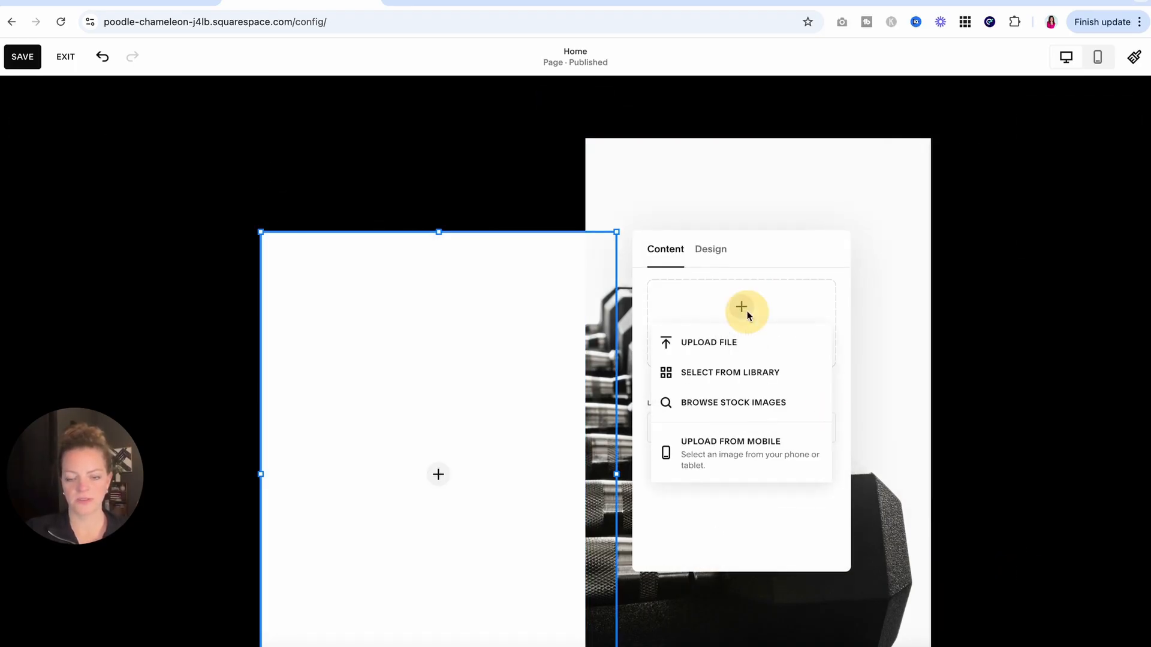
{"action": "left_click", "coordinate": [742, 407]}
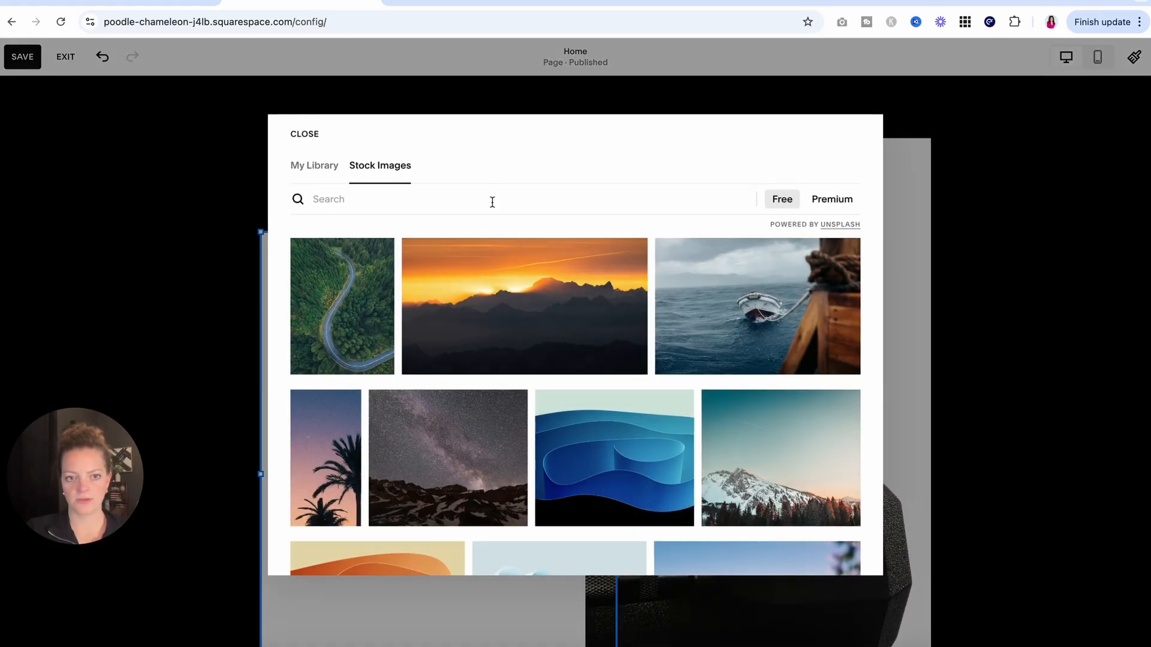
{"action": "left_click", "coordinate": [492, 197]}
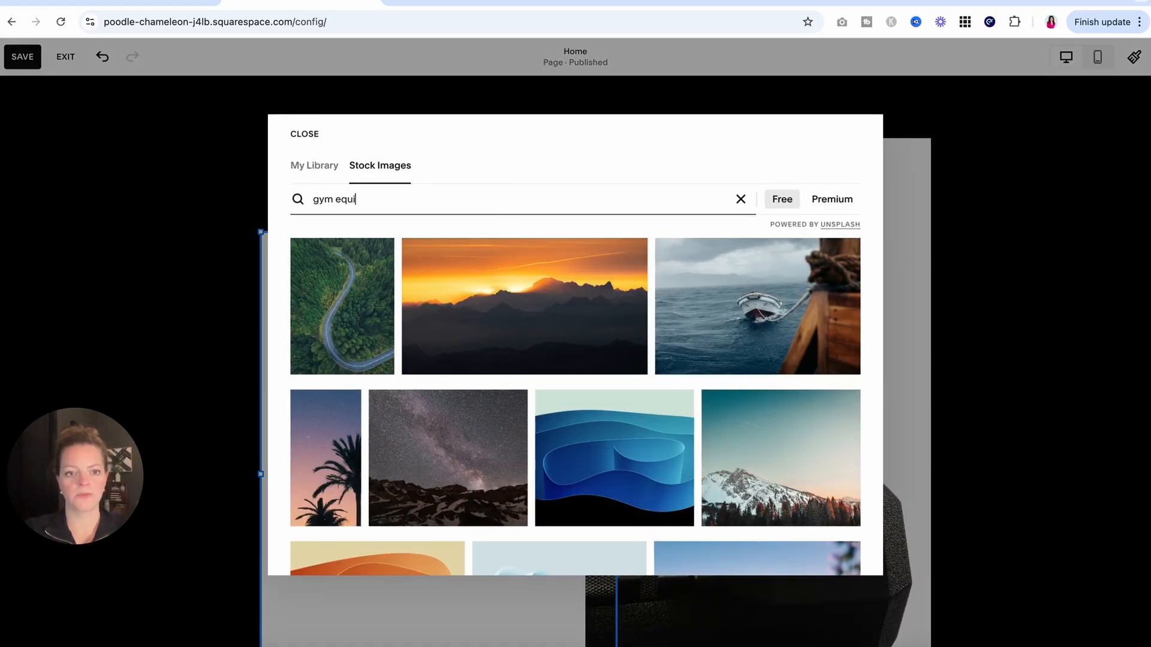
{"action": "type", "text": "gym equipment"}
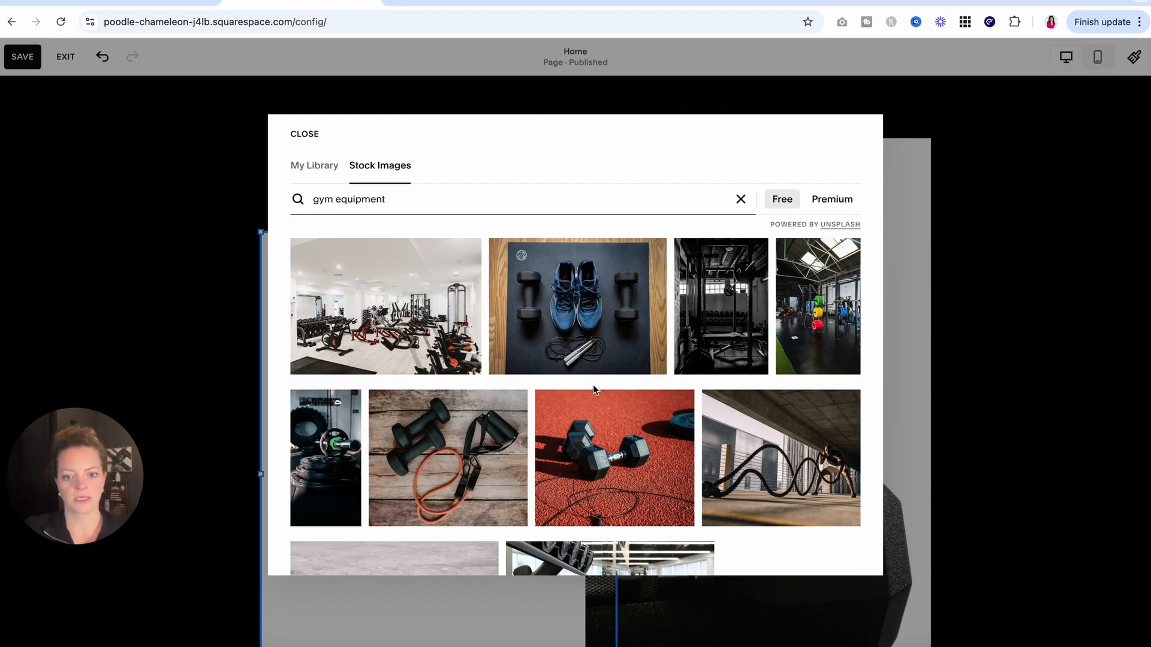
Add the black-and-white stock photo of a gym interior with treadmills and a weight bench to the image block
{"action": "scroll", "coordinate": [592, 383], "scroll_direction": "down", "scroll_amount": 3}
{"action": "scroll", "coordinate": [594, 391], "scroll_direction": "down", "scroll_amount": 6}
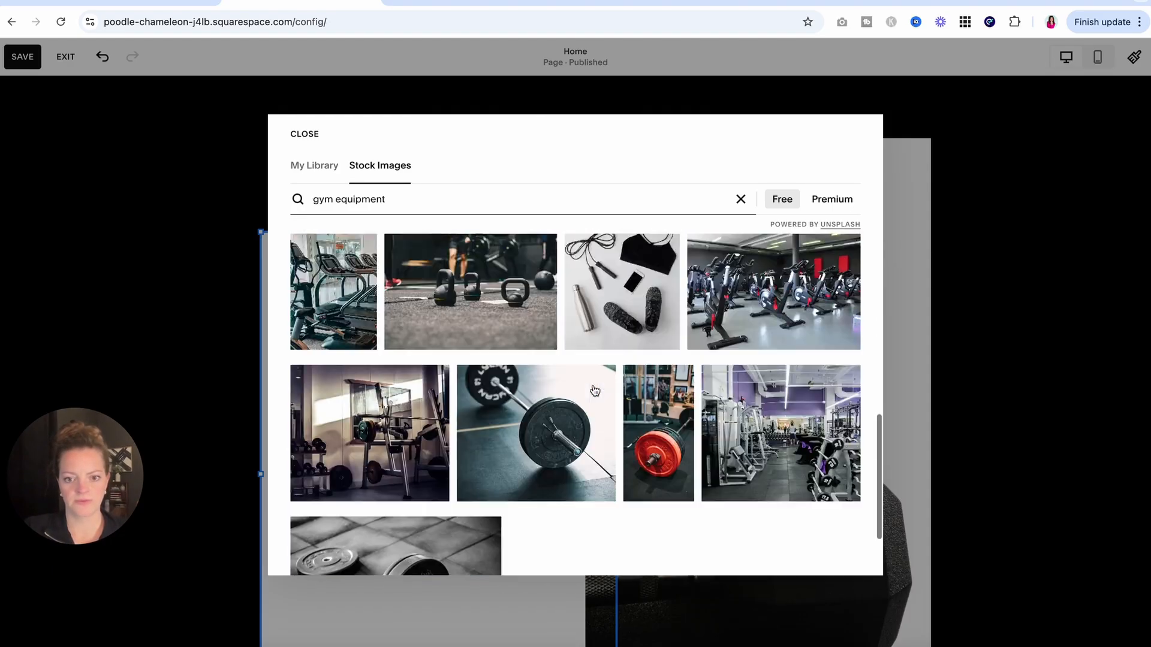
{"action": "scroll", "coordinate": [594, 391], "scroll_direction": "down", "scroll_amount": 3}
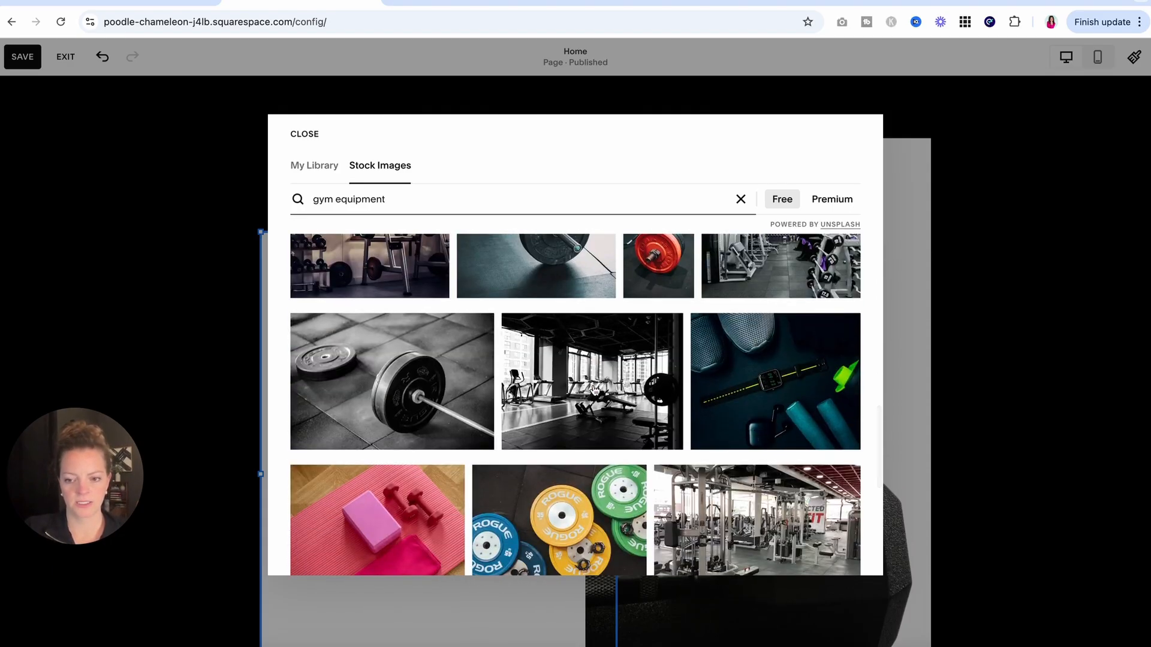
{"action": "scroll", "coordinate": [594, 390], "scroll_direction": "down", "scroll_amount": 6}
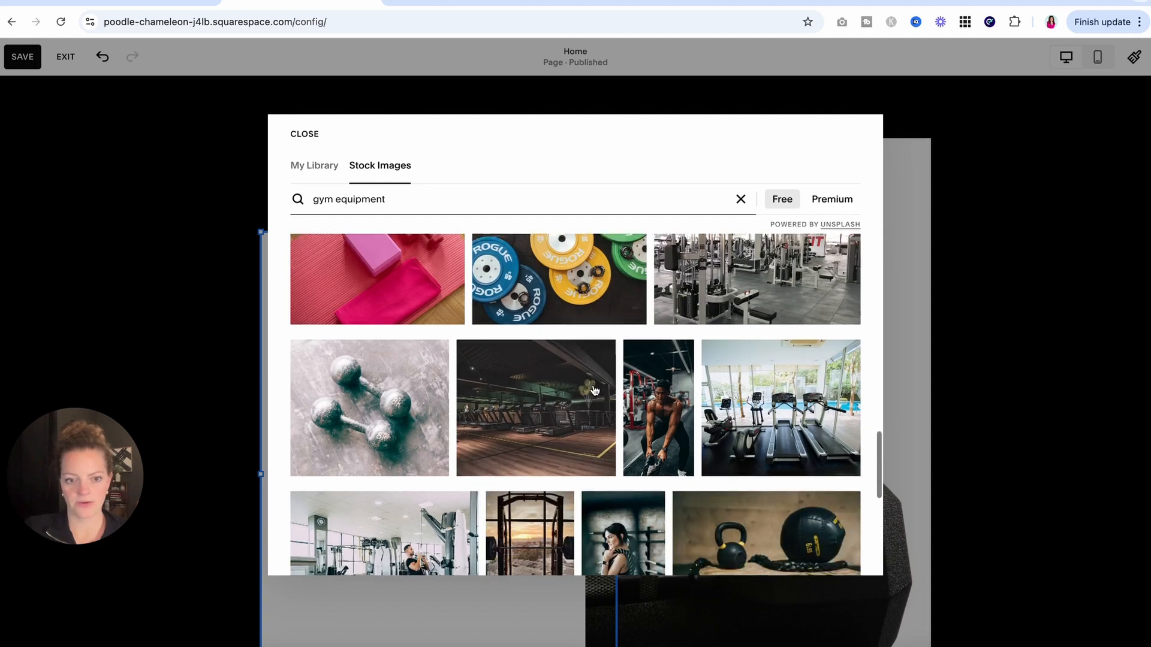
{"action": "scroll", "coordinate": [594, 390], "scroll_direction": "down", "scroll_amount": 10}
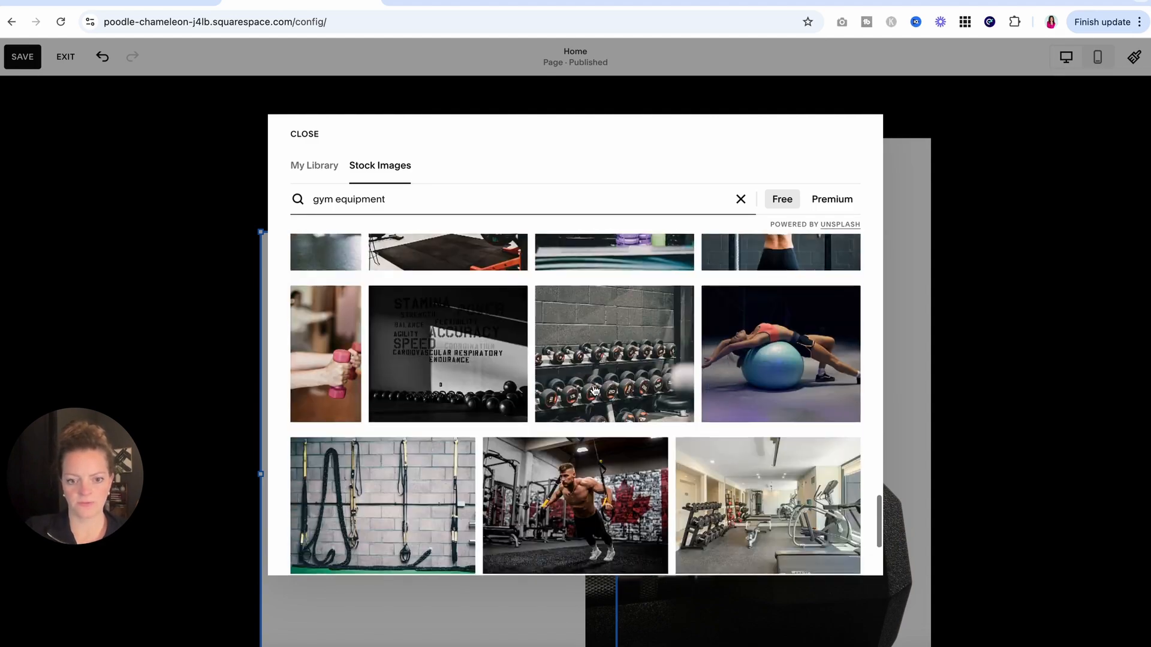
{"action": "scroll", "coordinate": [595, 390], "scroll_direction": "down", "scroll_amount": 6}
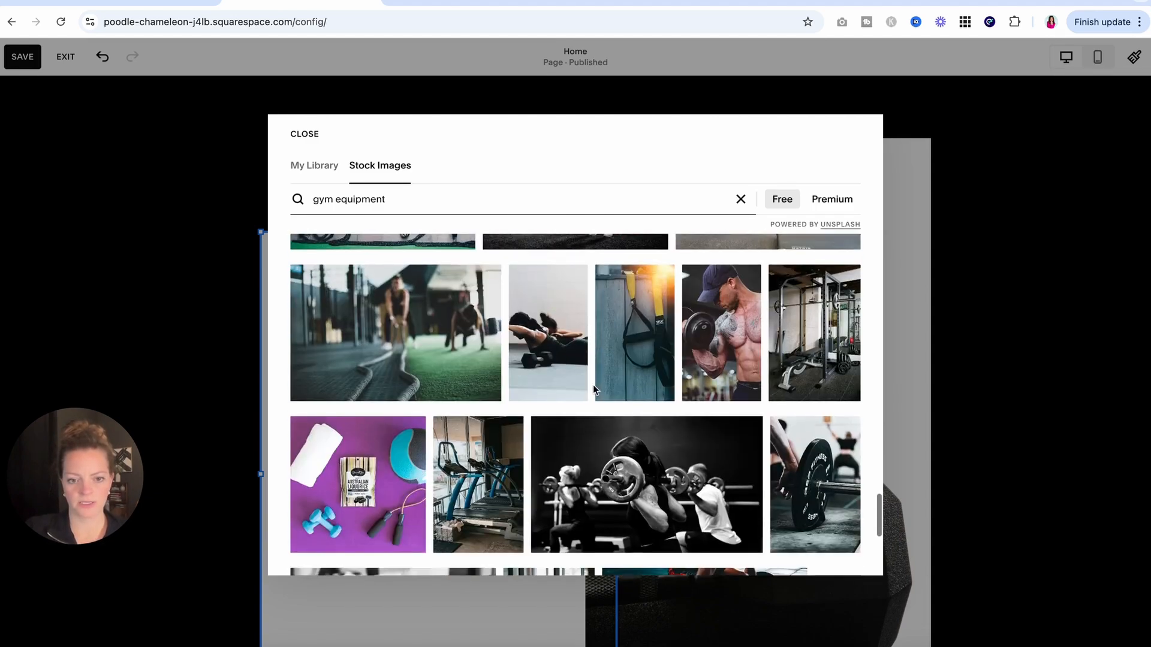
{"action": "scroll", "coordinate": [593, 389], "scroll_direction": "down", "scroll_amount": 10}
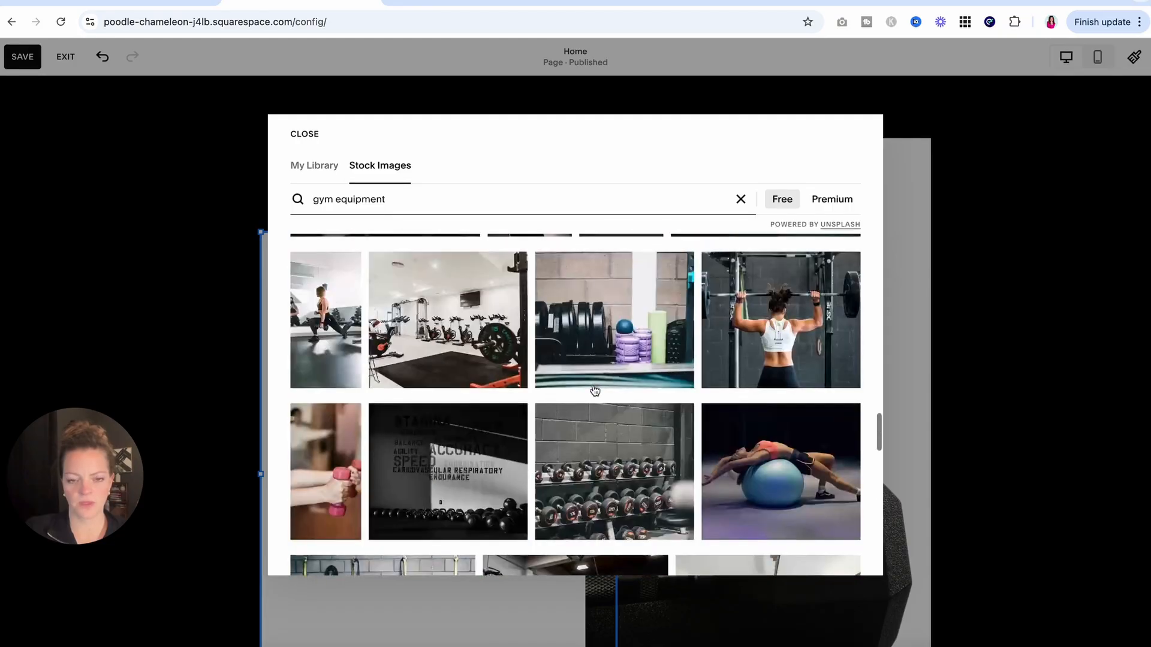
{"action": "scroll", "coordinate": [595, 390], "scroll_direction": "up", "scroll_amount": 20}
{"action": "scroll", "coordinate": [594, 391], "scroll_direction": "down", "scroll_amount": 8}
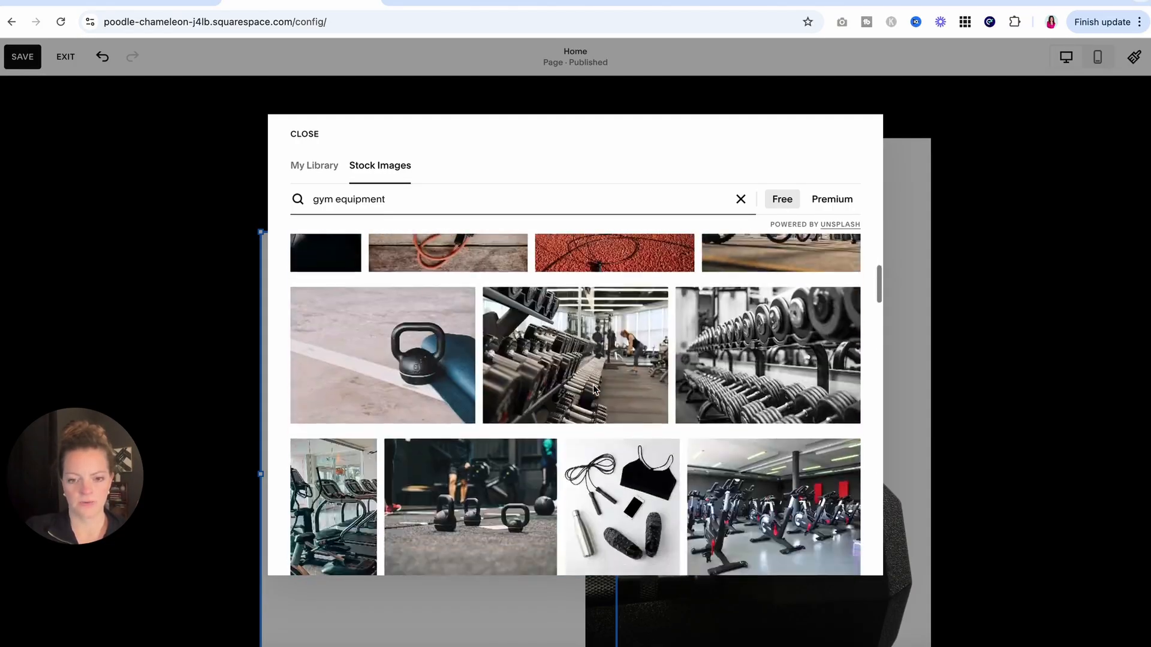
{"action": "scroll", "coordinate": [595, 390], "scroll_direction": "down", "scroll_amount": 3}
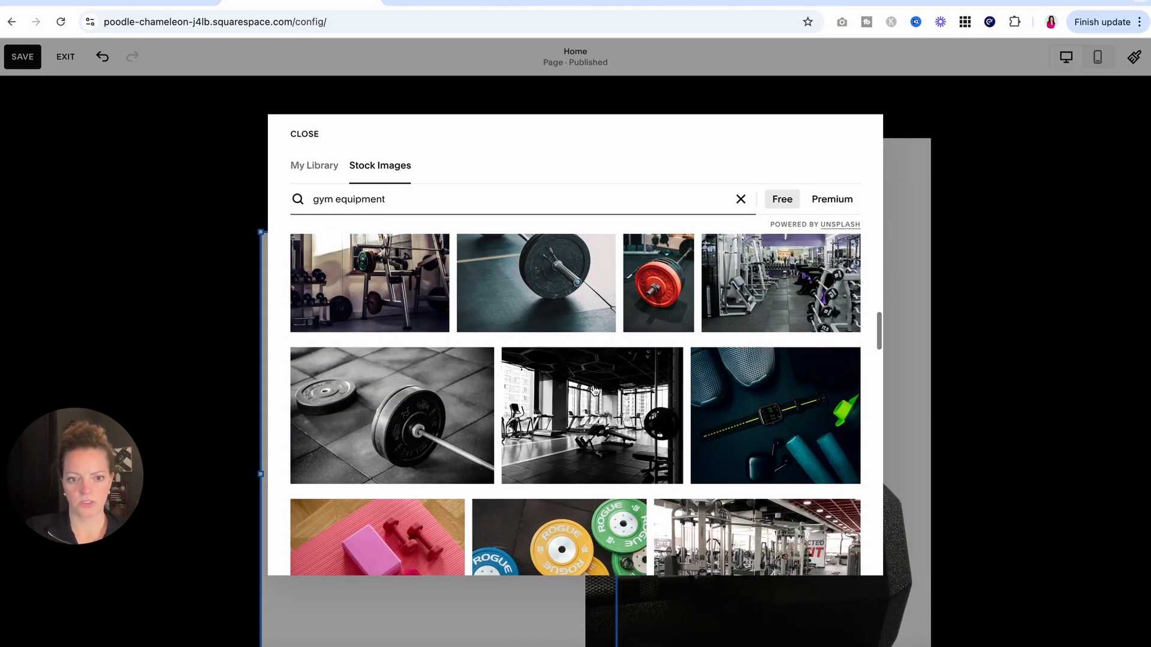
{"action": "left_click", "coordinate": [630, 417]}
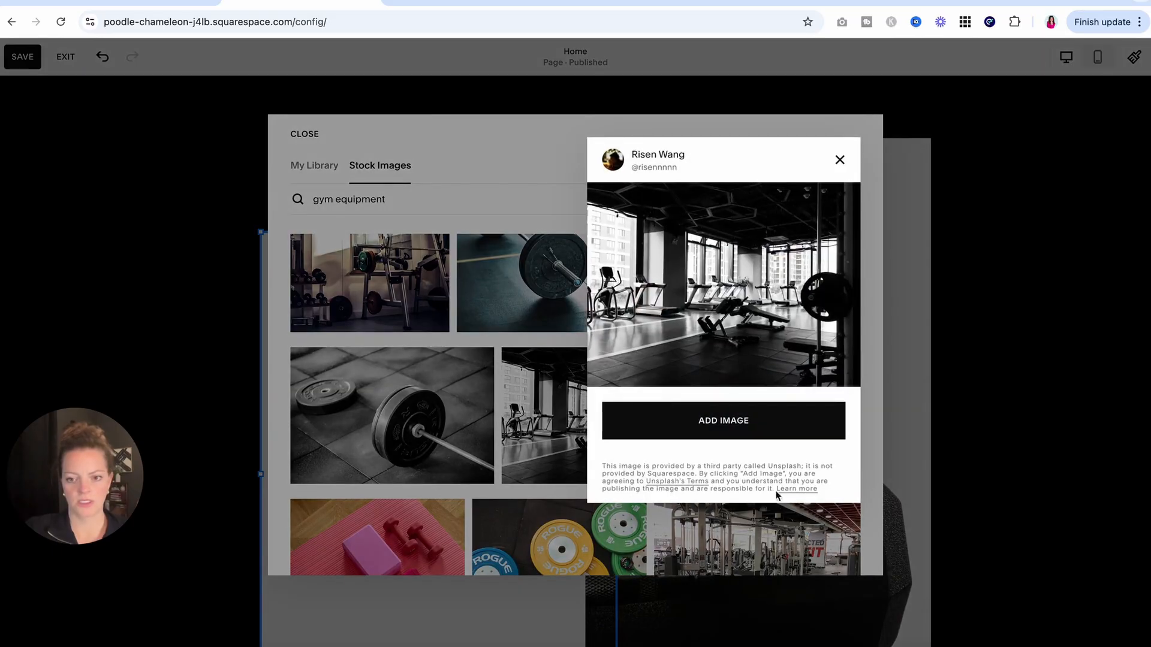
{"action": "left_click", "coordinate": [717, 421]}
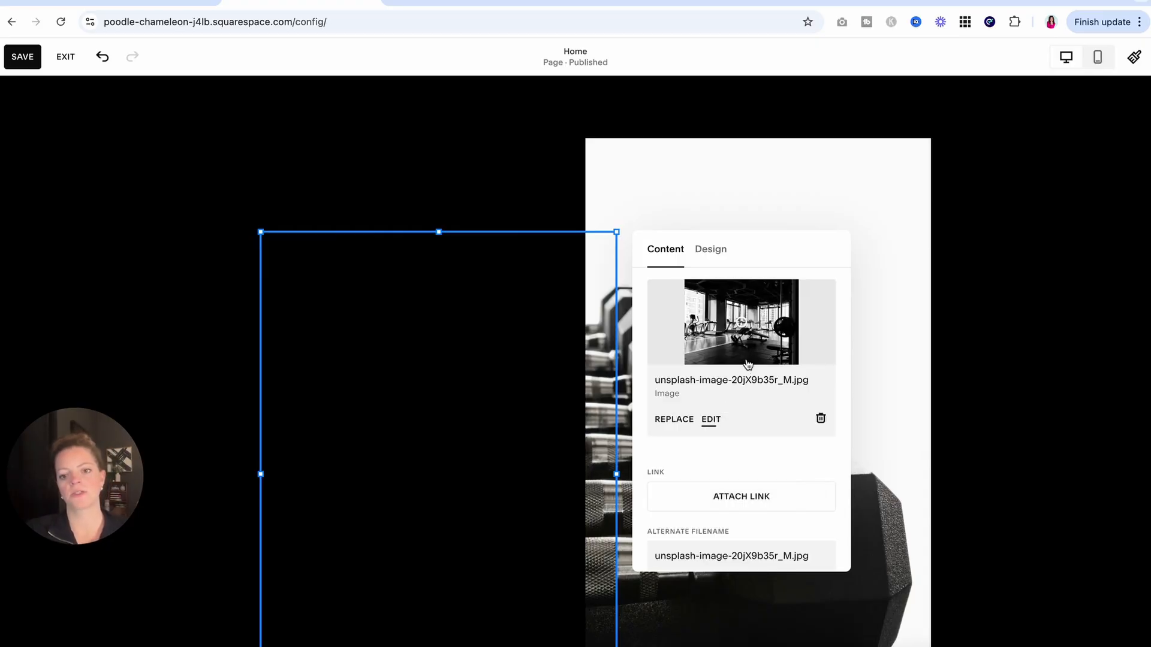
Place the gym interior photo's focal point just below the image's center and close its settings
{"action": "scroll", "coordinate": [504, 409], "scroll_direction": "down", "scroll_amount": 2}
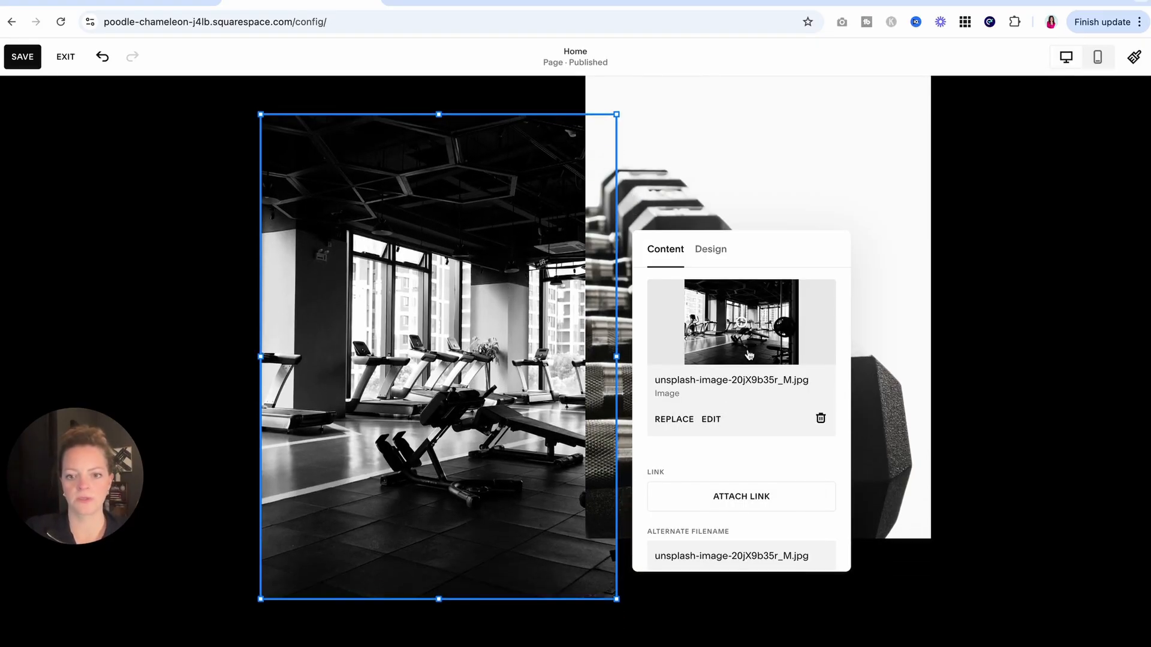
{"action": "mouse_move", "coordinate": [747, 324]}
{"action": "left_mouse_down"}
{"action": "mouse_move", "coordinate": [709, 327]}
{"action": "mouse_move", "coordinate": [741, 330]}
{"action": "left_mouse_up"}
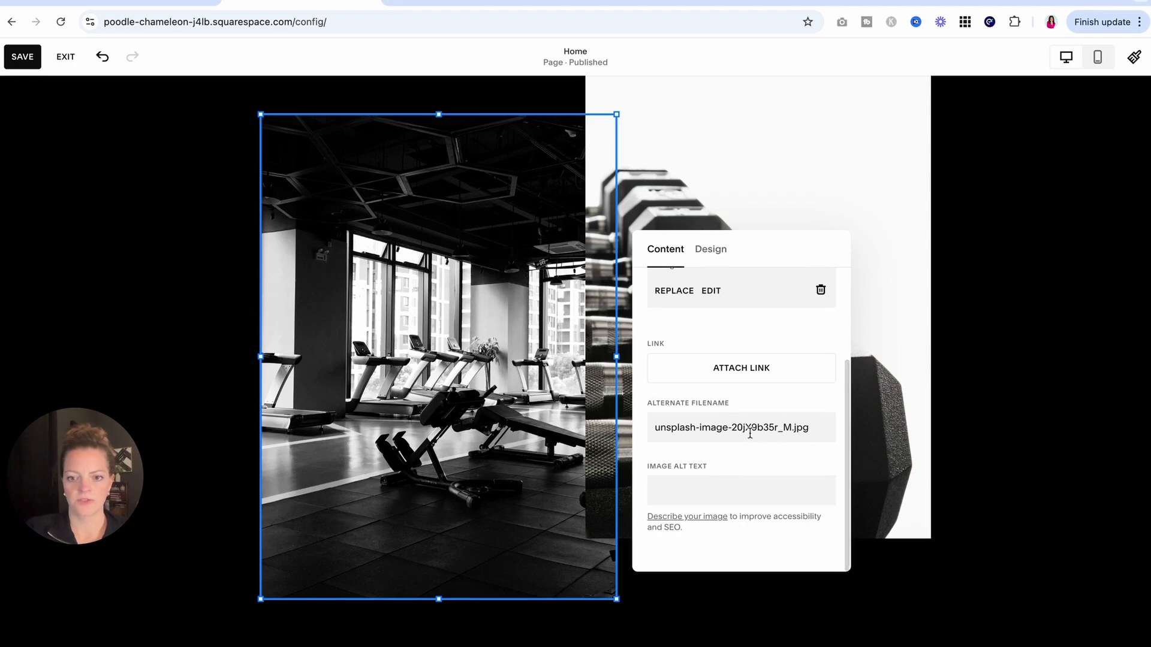
{"action": "left_click", "coordinate": [1097, 383]}
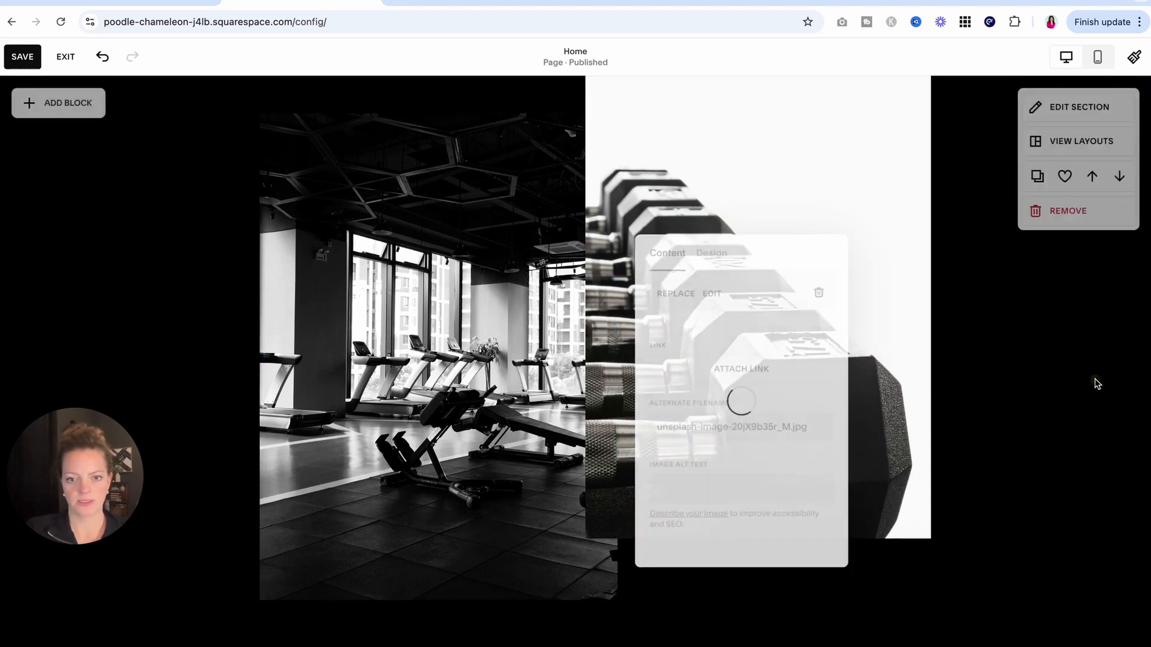
{"action": "scroll", "coordinate": [1066, 438], "scroll_direction": "up", "scroll_amount": 5}
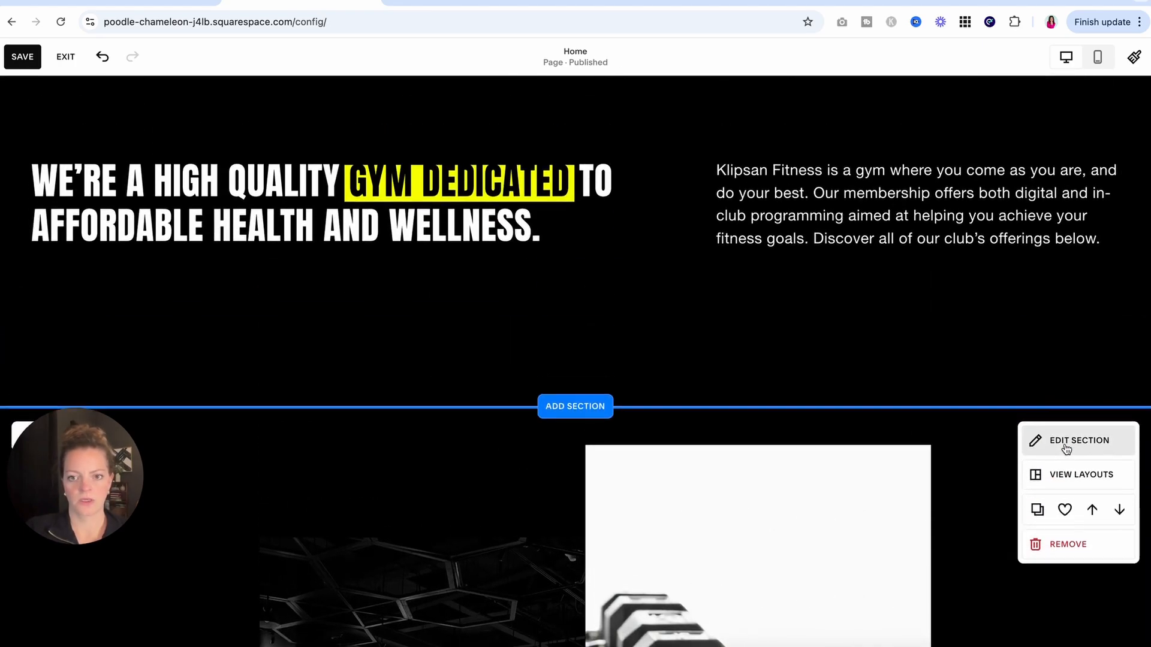
Turn on the divider for the intro text section above the two gym images
{"action": "scroll", "coordinate": [838, 329], "scroll_direction": "up", "scroll_amount": 10}
{"action": "scroll", "coordinate": [838, 329], "scroll_direction": "down", "scroll_amount": 7}
{"action": "scroll", "coordinate": [838, 330], "scroll_direction": "down", "scroll_amount": 6}
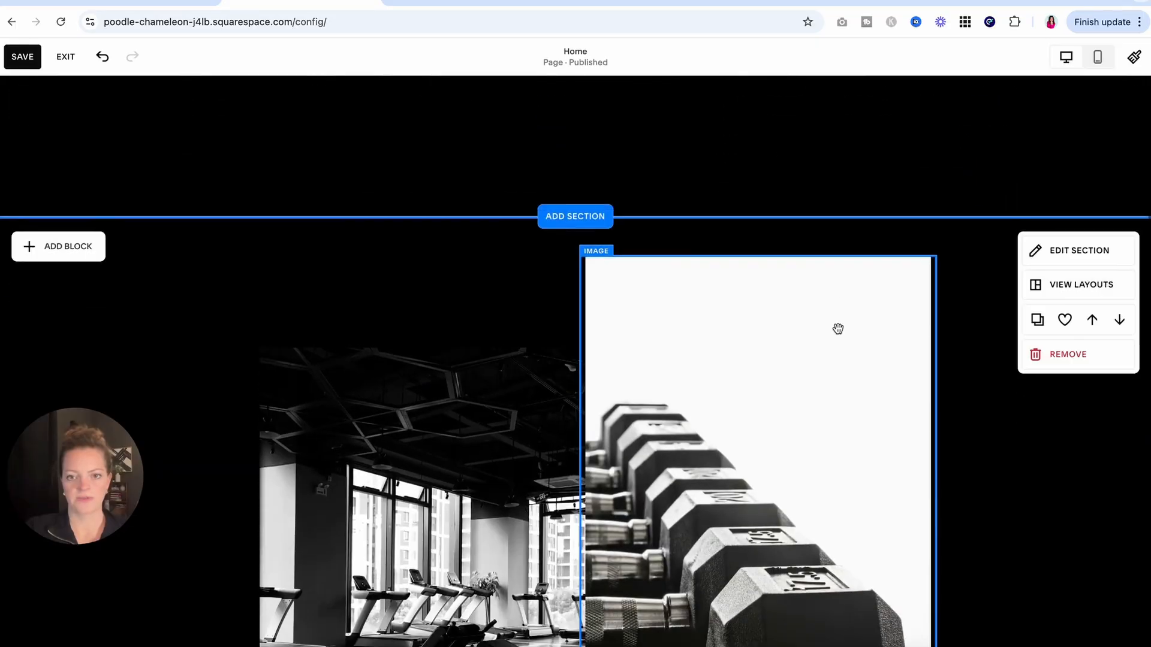
{"action": "scroll", "coordinate": [837, 329], "scroll_direction": "up", "scroll_amount": 7}
{"action": "scroll", "coordinate": [838, 329], "scroll_direction": "down", "scroll_amount": 1}
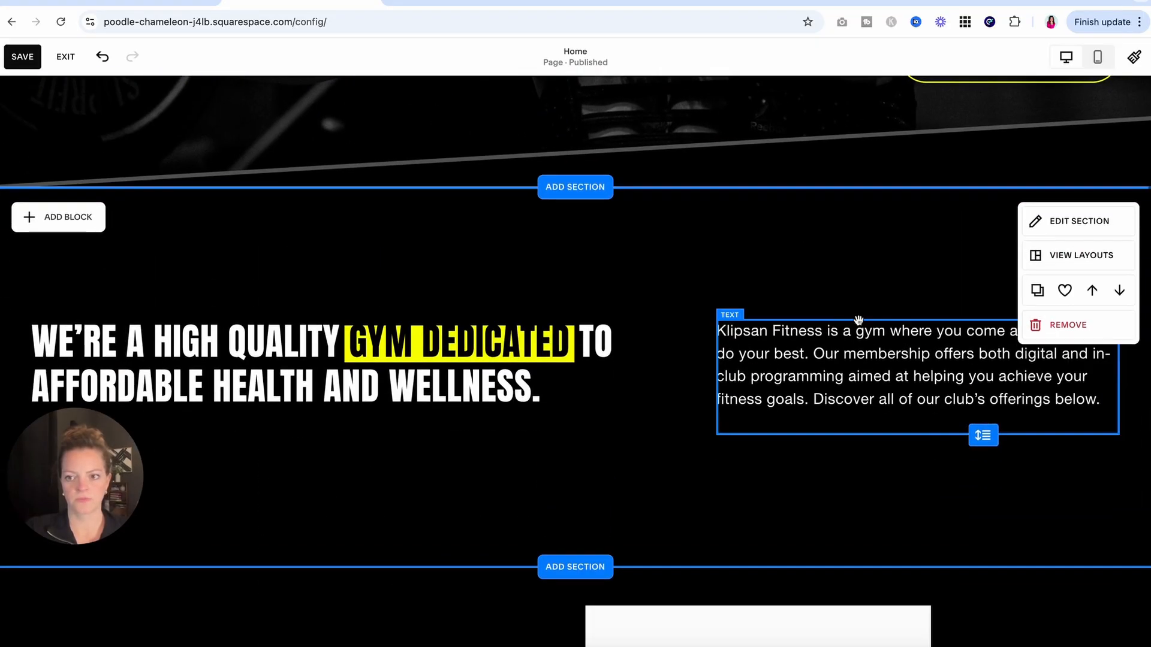
{"action": "left_click", "coordinate": [1079, 221]}
{"action": "scroll", "coordinate": [1044, 419], "scroll_direction": "down", "scroll_amount": 3}
{"action": "left_click", "coordinate": [994, 455]}
{"action": "scroll", "coordinate": [883, 449], "scroll_direction": "down", "scroll_amount": 6}
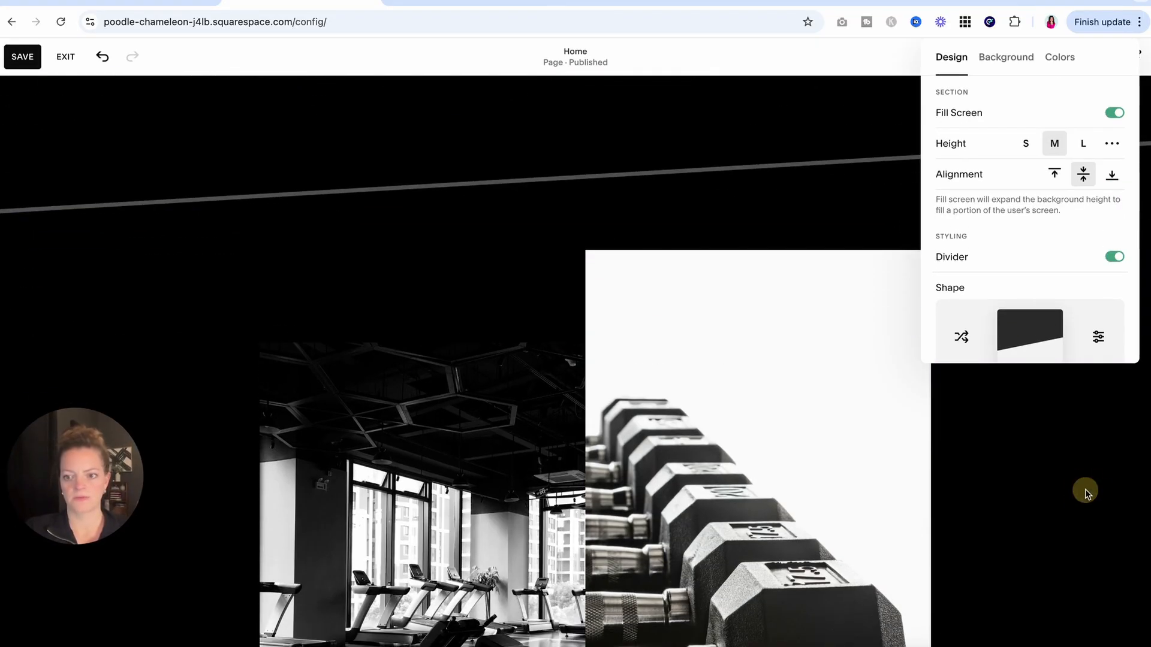
{"action": "left_click", "coordinate": [1085, 493]}
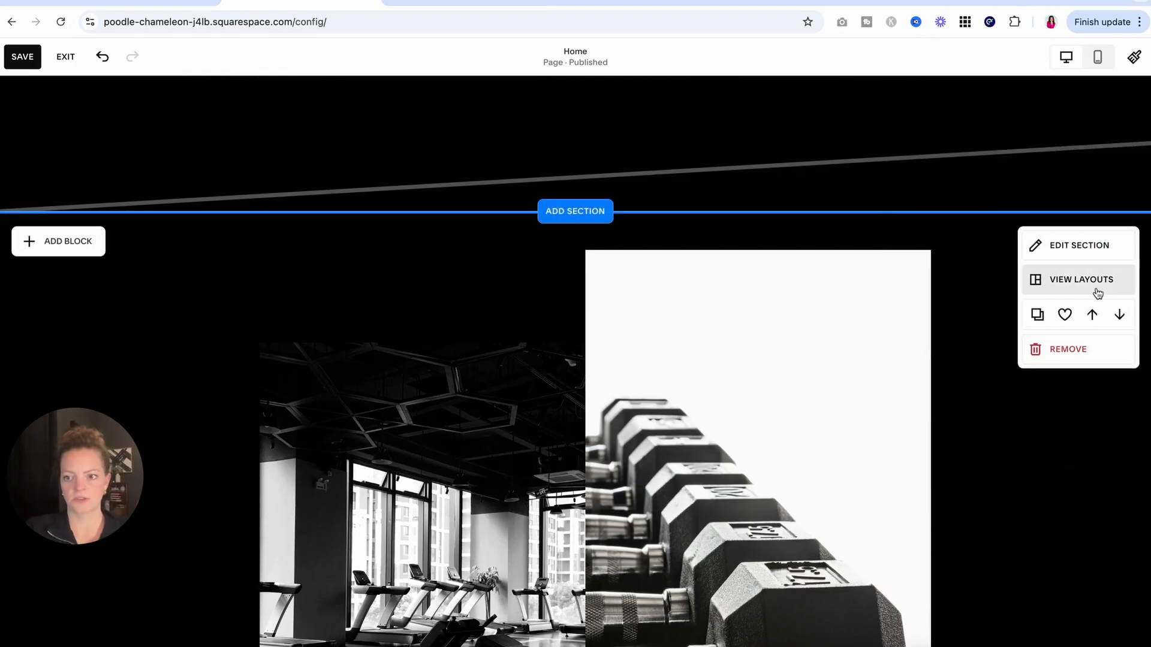
Turn on the divider for the two-image section and close its settings
{"action": "left_click", "coordinate": [1085, 244]}
{"action": "scroll", "coordinate": [1049, 507], "scroll_direction": "down", "scroll_amount": 2}
{"action": "left_click", "coordinate": [1048, 510]}
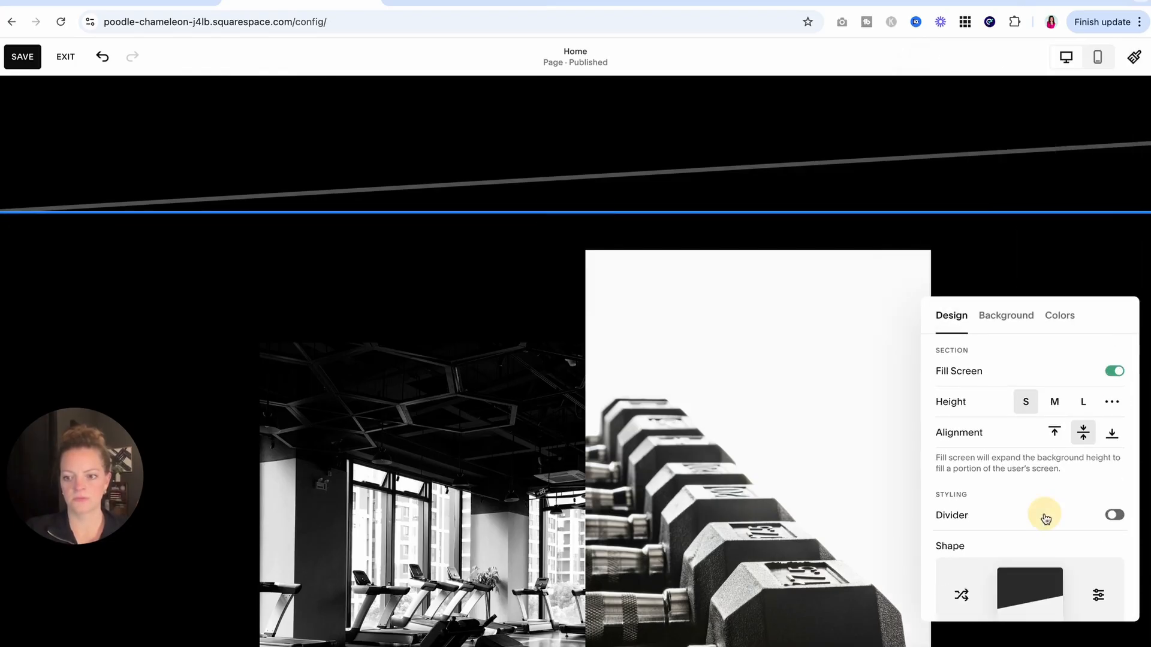
{"action": "scroll", "coordinate": [1010, 265], "scroll_direction": "down", "scroll_amount": 8}
{"action": "left_click", "coordinate": [699, 222]}
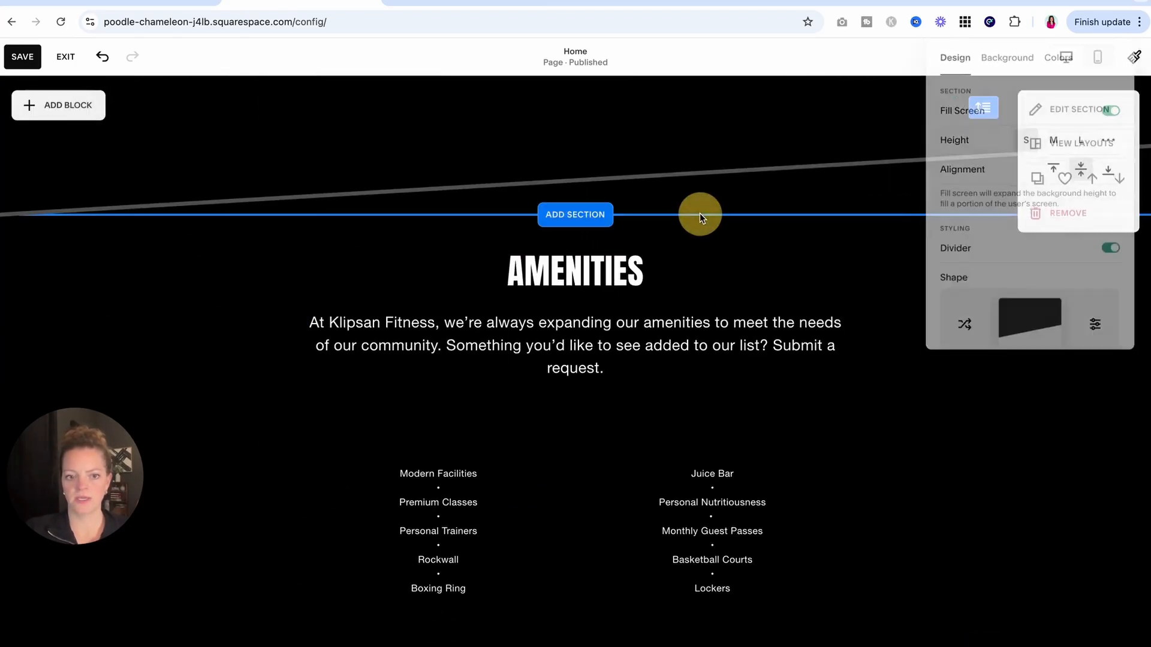
Shorten both Amenities list text blocks so their lower edges sit just beneath the last list entries
{"action": "left_click", "coordinate": [533, 329]}
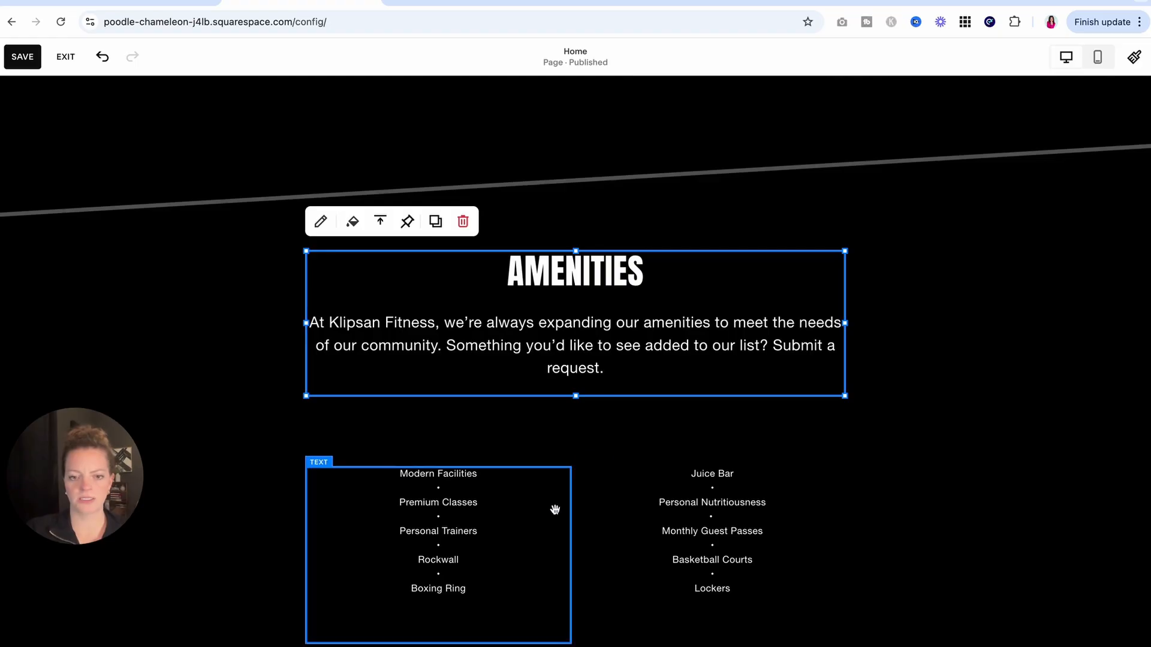
{"action": "scroll", "coordinate": [555, 509], "scroll_direction": "down", "scroll_amount": 3}
{"action": "left_click", "coordinate": [457, 442]}
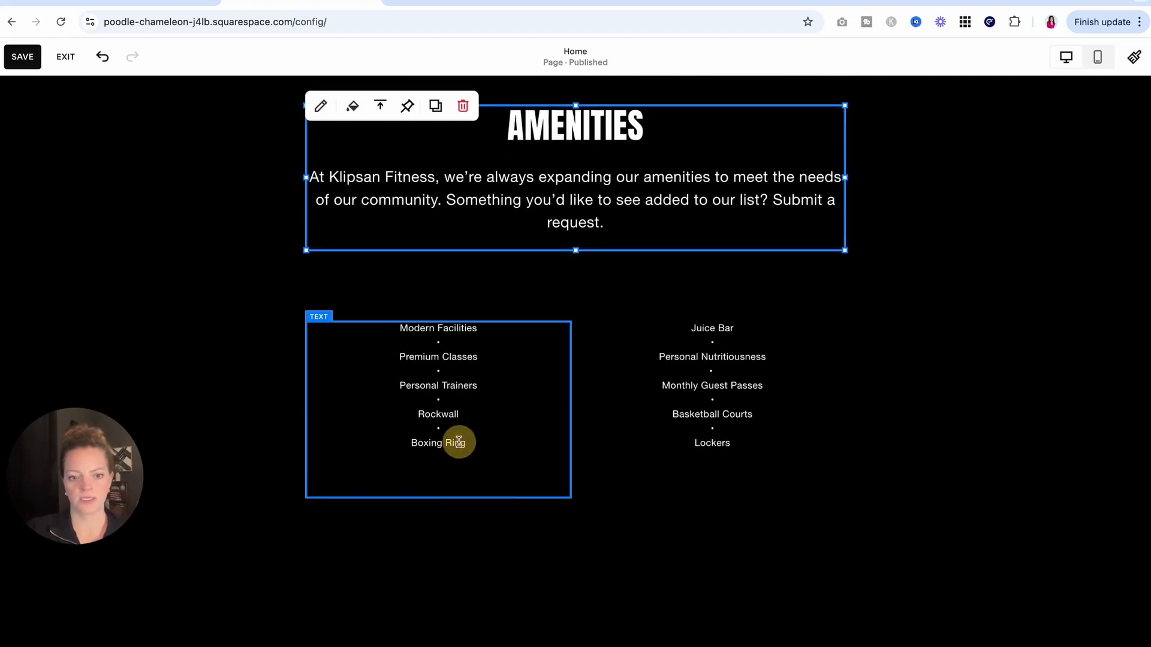
{"action": "left_click_drag", "start_coordinate": [437, 495], "coordinate": [437, 447]}
{"action": "left_click", "coordinate": [797, 411]}
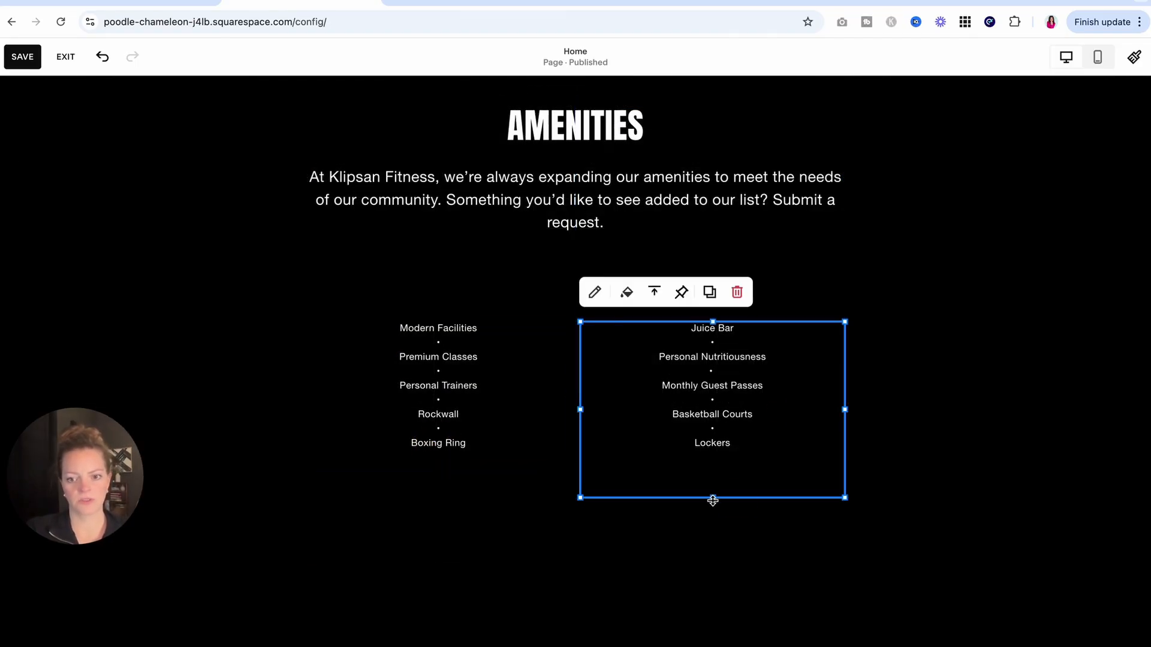
{"action": "left_click_drag", "start_coordinate": [713, 498], "coordinate": [714, 467]}
Move both amenities lists up together beneath the Amenities paragraph and reduce the section's height
{"action": "left_click", "coordinate": [538, 236]}
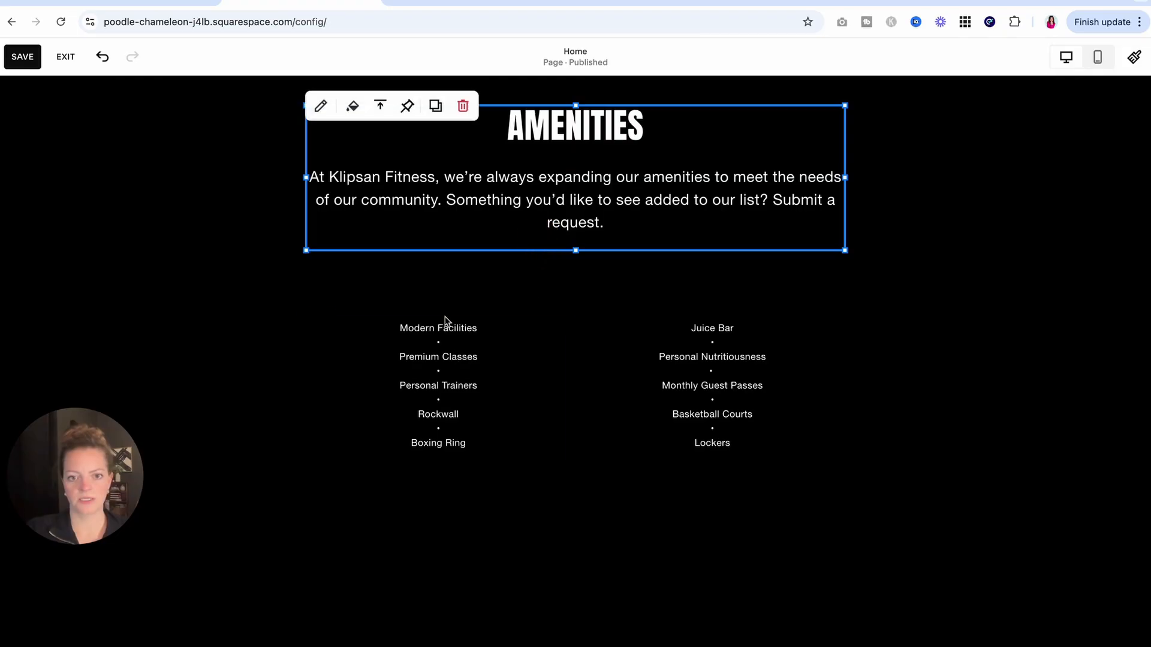
{"action": "left_click_drag", "start_coordinate": [407, 348], "coordinate": [323, 368]}
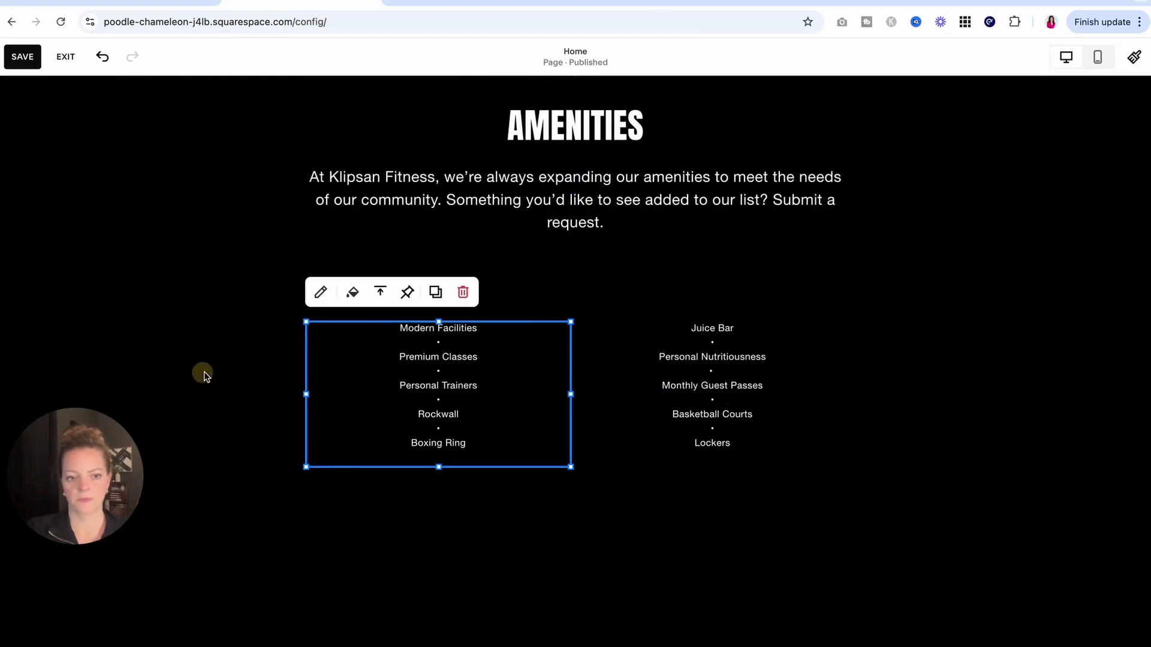
{"action": "left_click_drag", "start_coordinate": [203, 373], "coordinate": [741, 344]}
{"action": "left_click", "coordinate": [758, 487]}
{"action": "left_click_drag", "start_coordinate": [986, 499], "coordinate": [990, 352]}
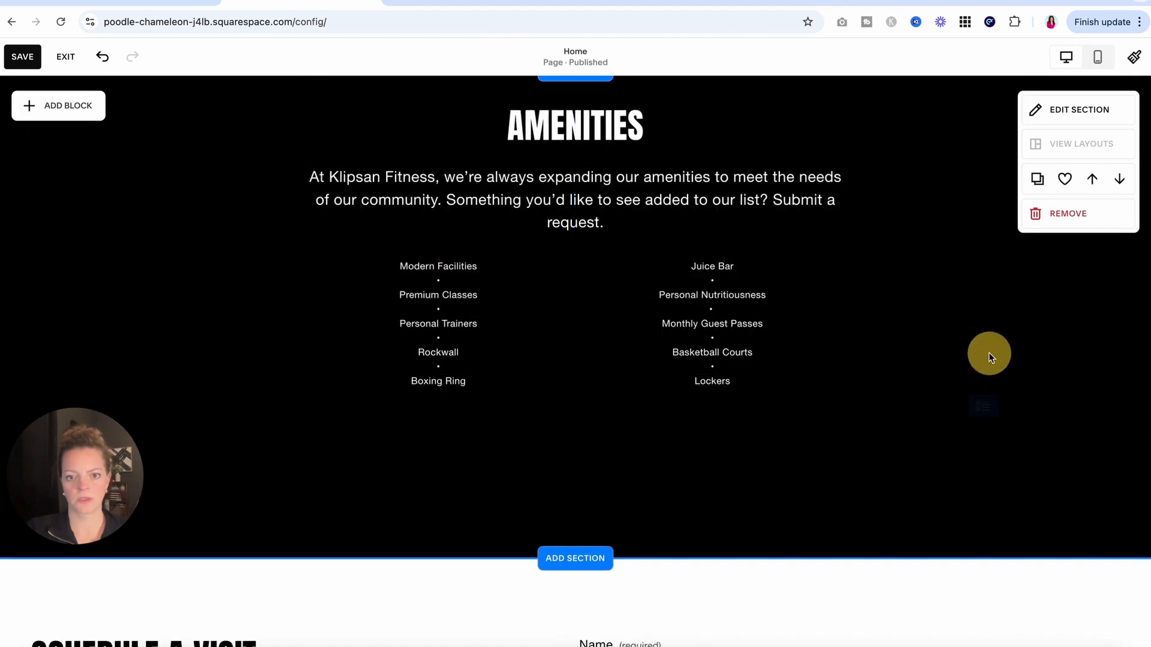
Turn on the divider for the Amenities section above Schedule a Visit
{"action": "scroll", "coordinate": [931, 414], "scroll_direction": "down", "scroll_amount": 4}
{"action": "scroll", "coordinate": [931, 415], "scroll_direction": "down", "scroll_amount": 5}
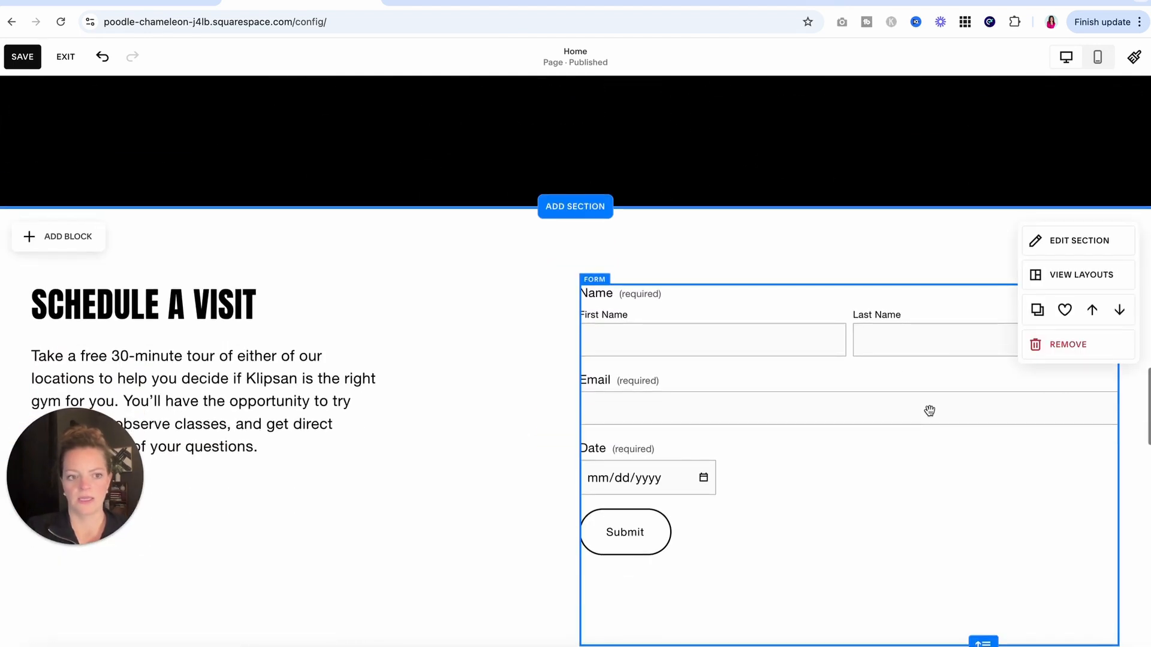
{"action": "scroll", "coordinate": [583, 325], "scroll_direction": "up", "scroll_amount": 1}
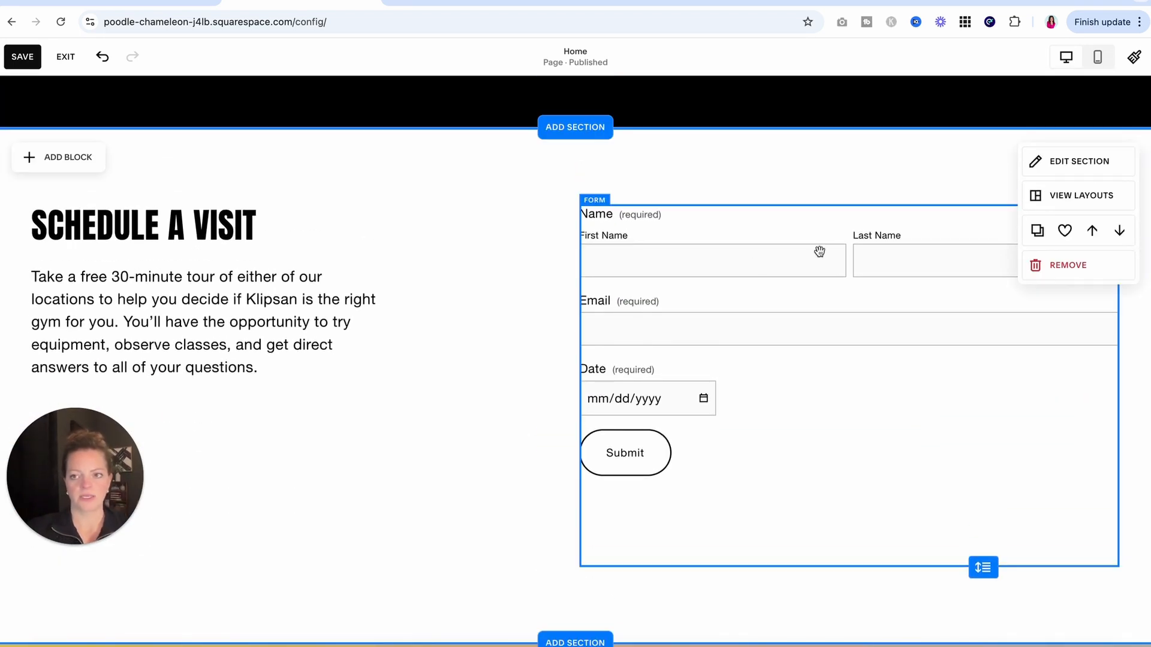
{"action": "scroll", "coordinate": [817, 251], "scroll_direction": "up", "scroll_amount": 4}
{"action": "left_click", "coordinate": [1069, 114]}
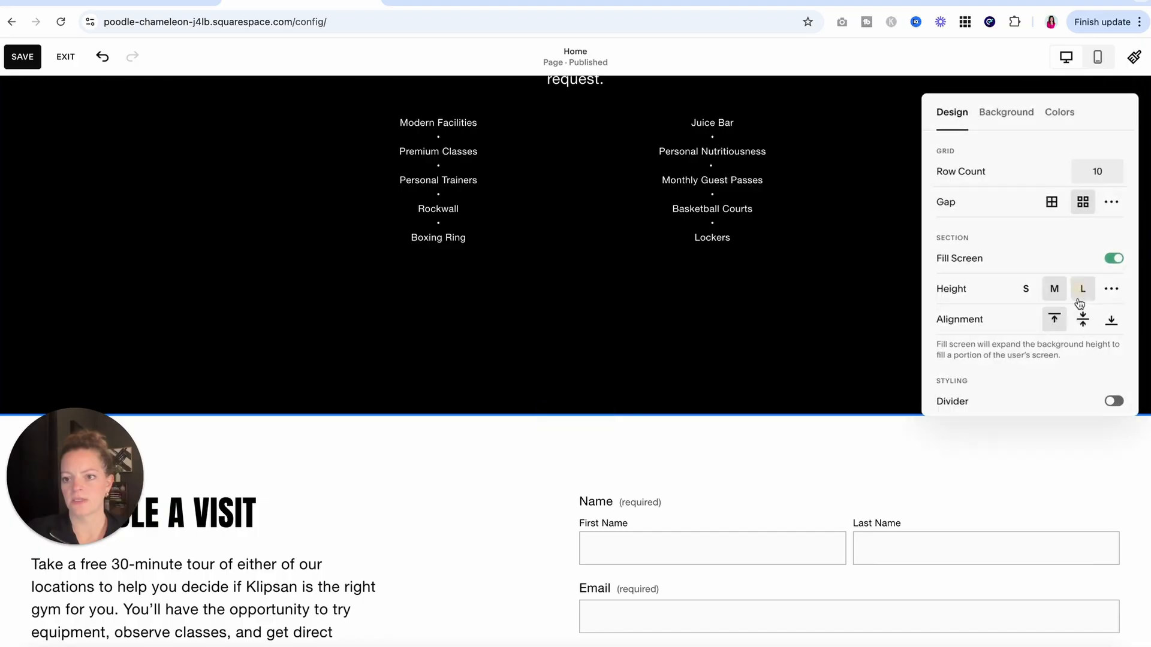
{"action": "left_click", "coordinate": [1020, 401]}
{"action": "scroll", "coordinate": [470, 329], "scroll_direction": "down", "scroll_amount": 3}
{"action": "scroll", "coordinate": [469, 329], "scroll_direction": "down", "scroll_amount": 2}
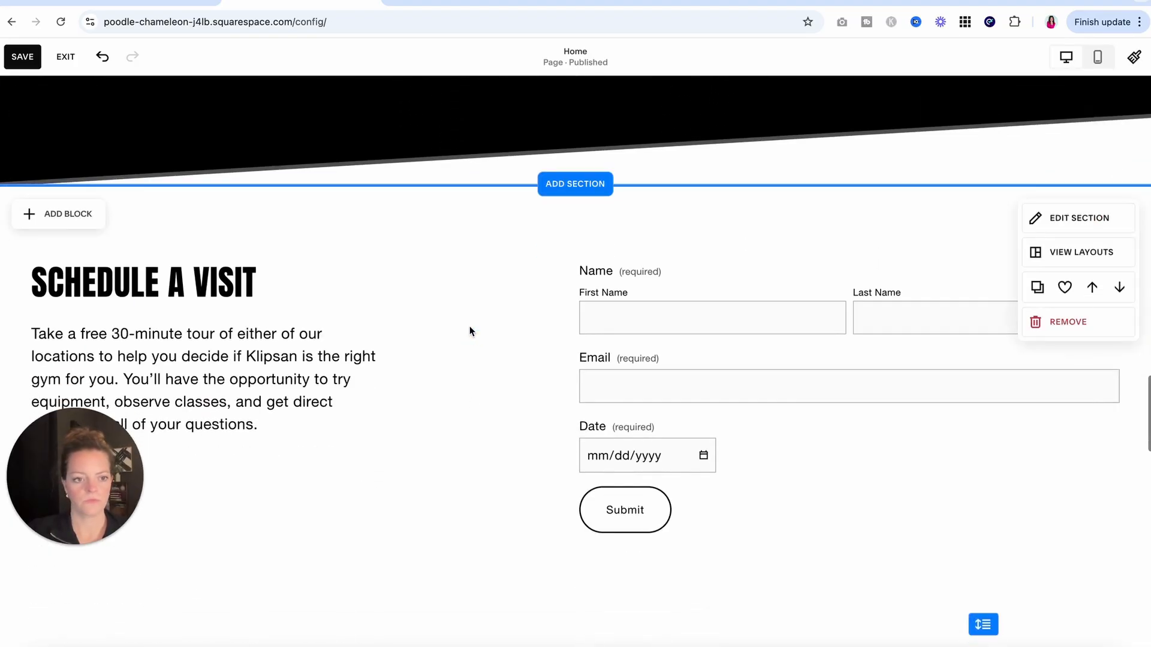
Examine the Schedule a Visit form's content settings, form fields and design options
{"action": "scroll", "coordinate": [464, 333], "scroll_direction": "down", "scroll_amount": 1}
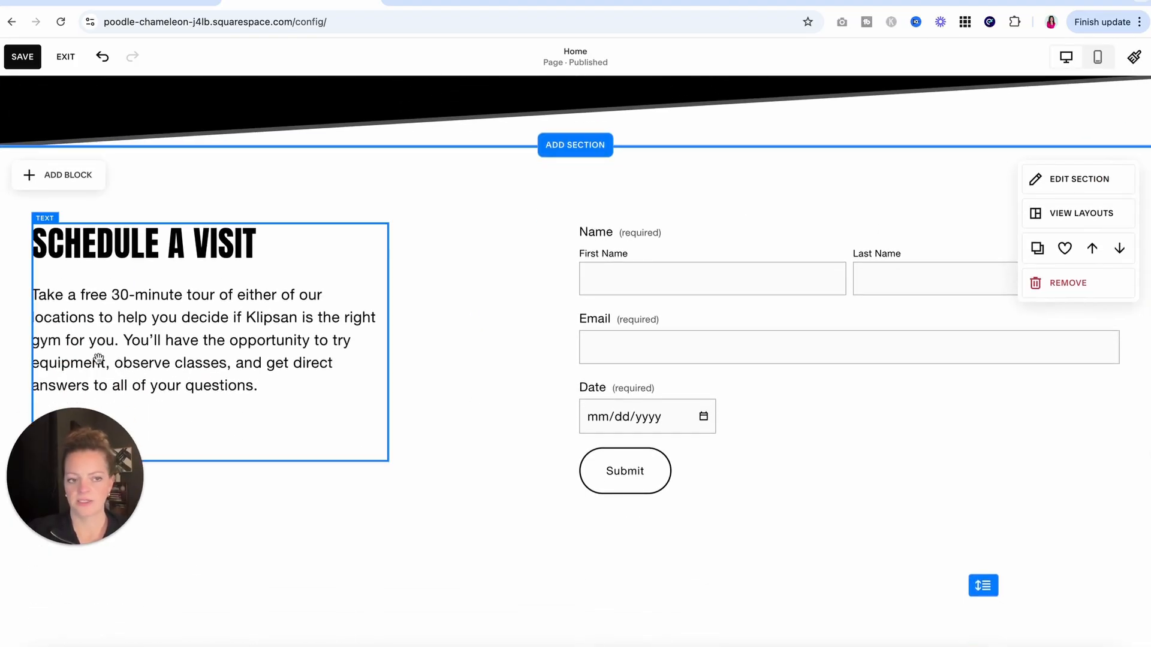
{"action": "left_click", "coordinate": [666, 331]}
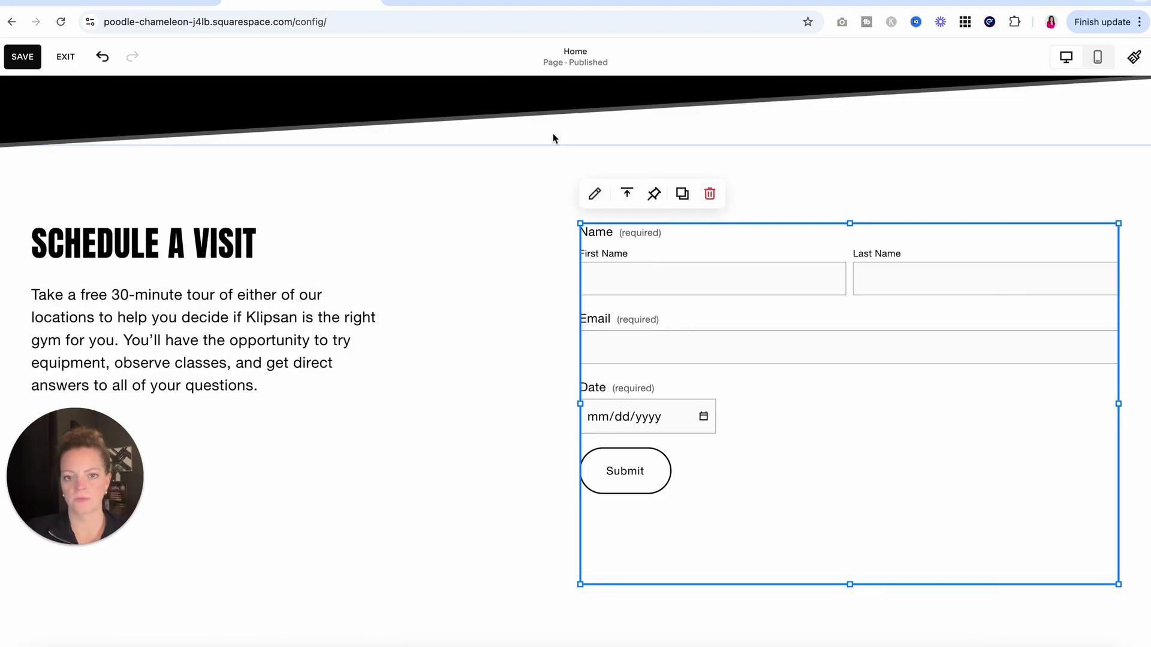
{"action": "left_click", "coordinate": [594, 193]}
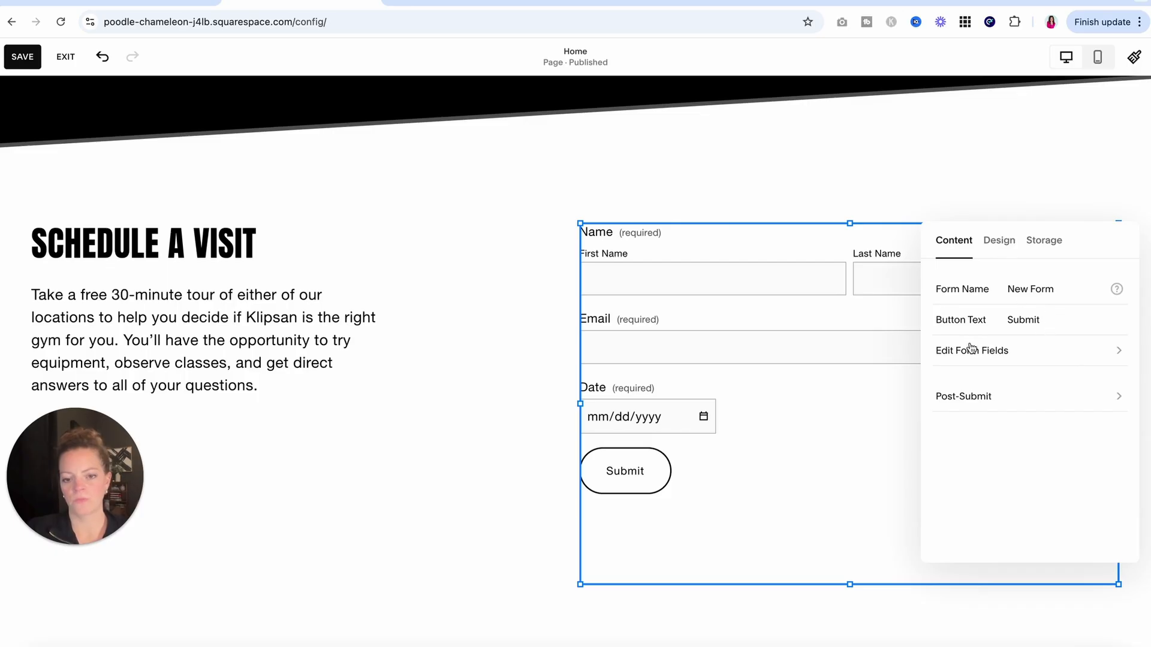
{"action": "left_click", "coordinate": [1035, 358]}
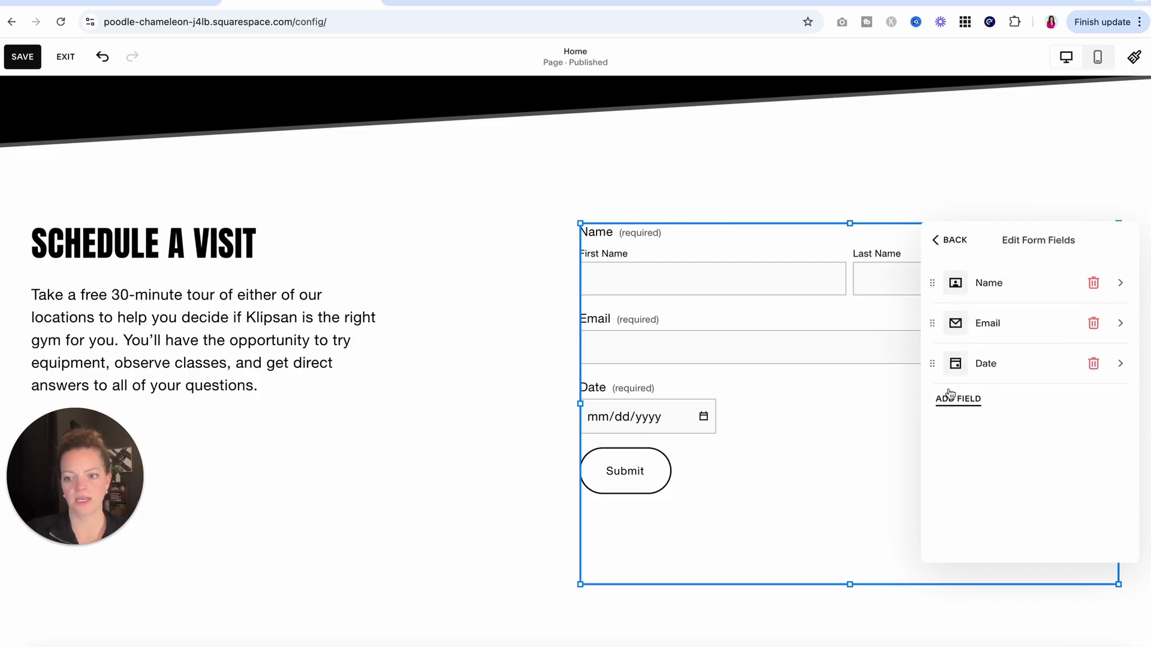
{"action": "left_click", "coordinate": [952, 241]}
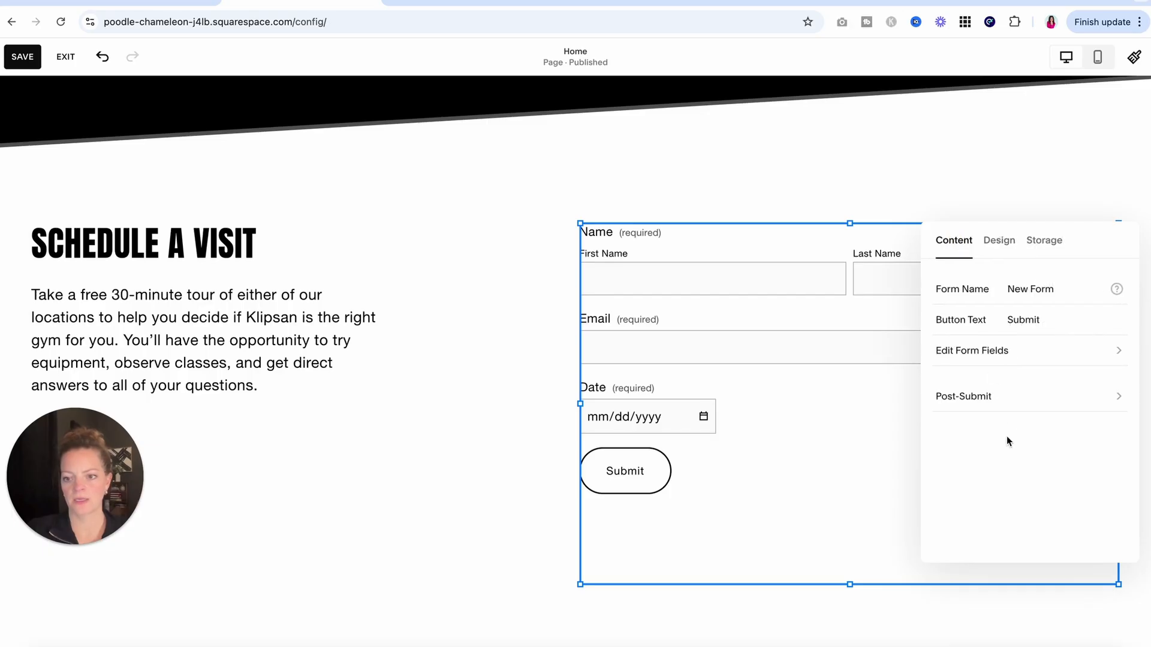
{"action": "left_click", "coordinate": [1000, 240]}
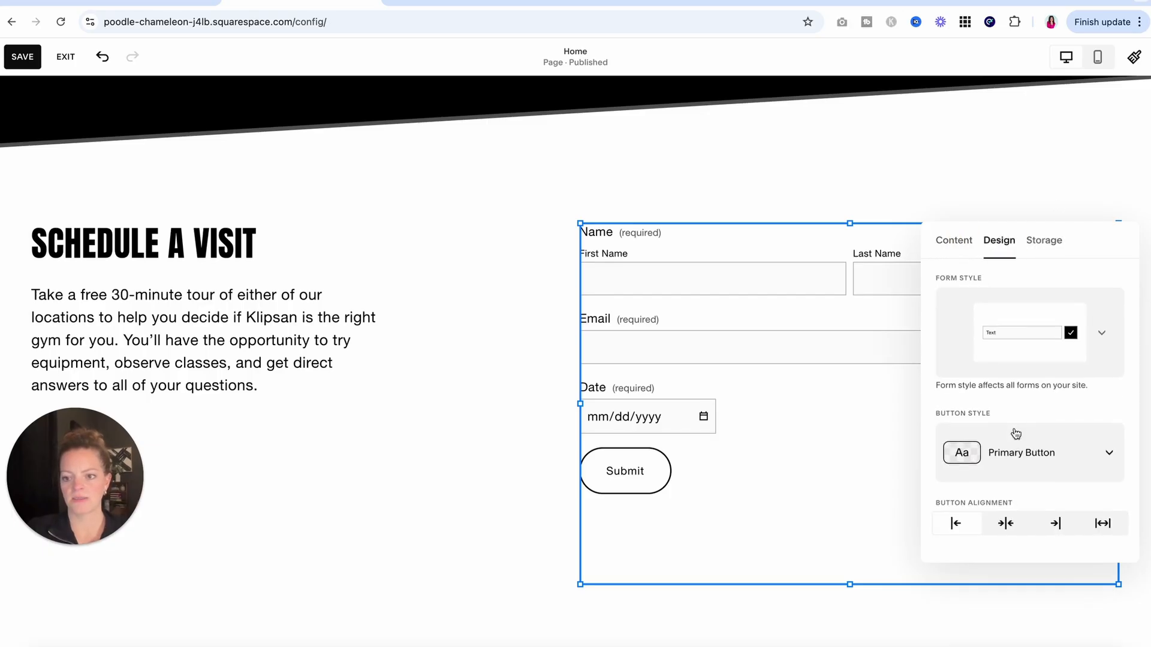
{"action": "scroll", "coordinate": [1016, 434], "scroll_direction": "down", "scroll_amount": 3}
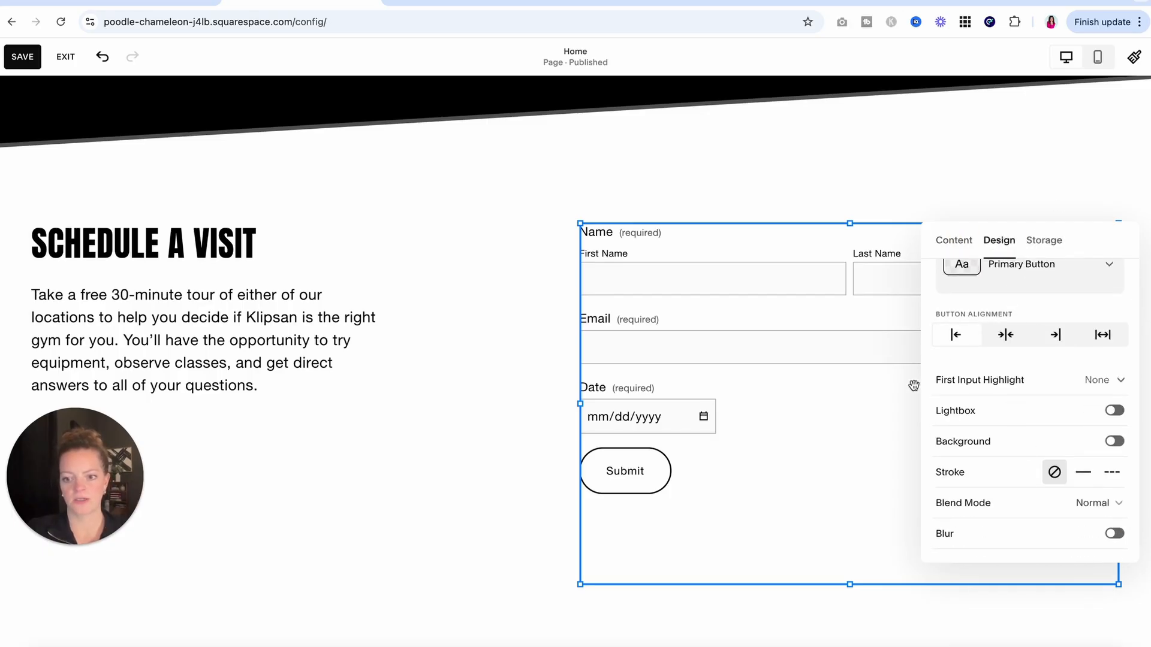
{"action": "scroll", "coordinate": [1081, 382], "scroll_direction": "up", "scroll_amount": 3}
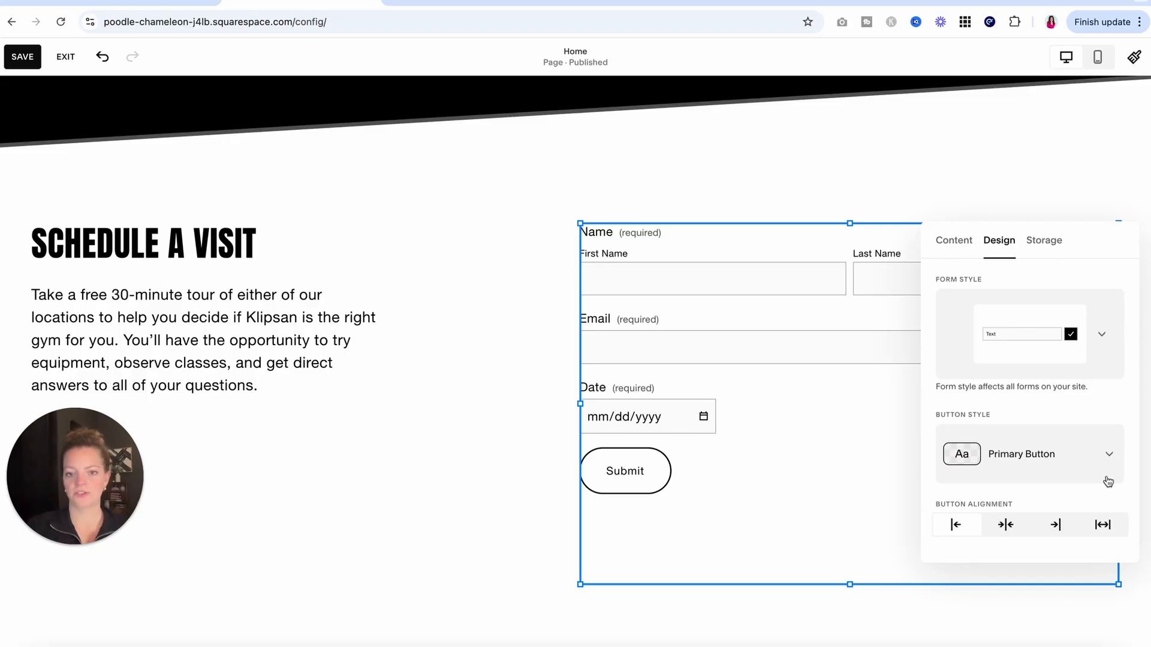
Examine the visit form's storage settings, including email notification and additional storage connections, and close the form settings
{"action": "left_click", "coordinate": [1055, 240]}
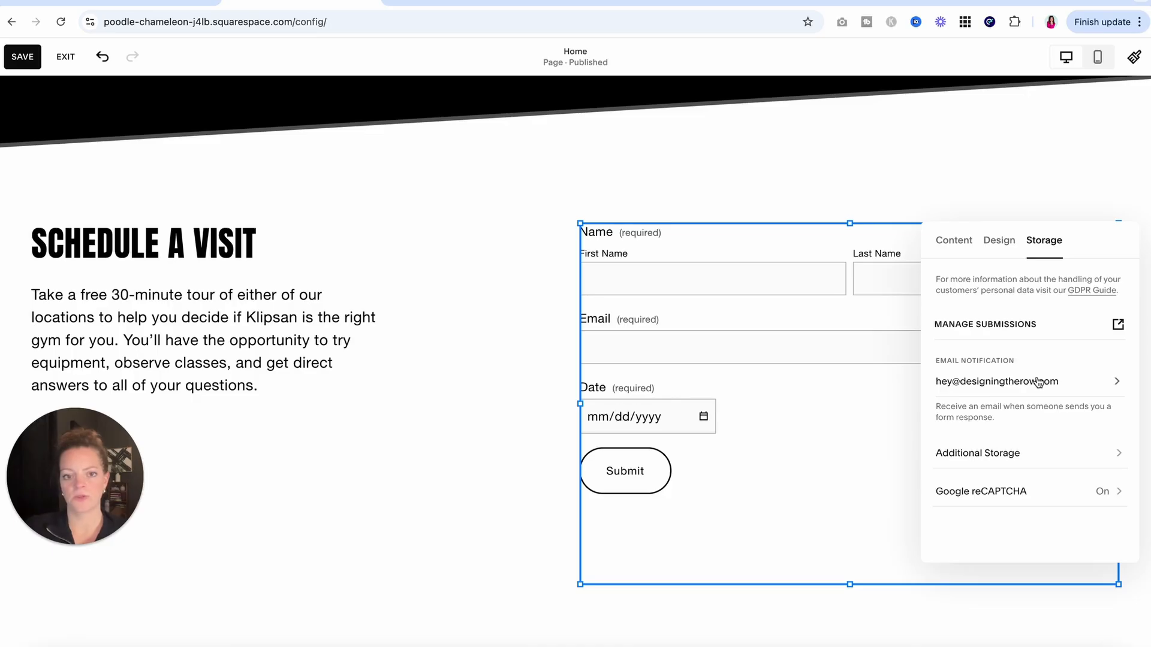
{"action": "left_click", "coordinate": [1021, 456]}
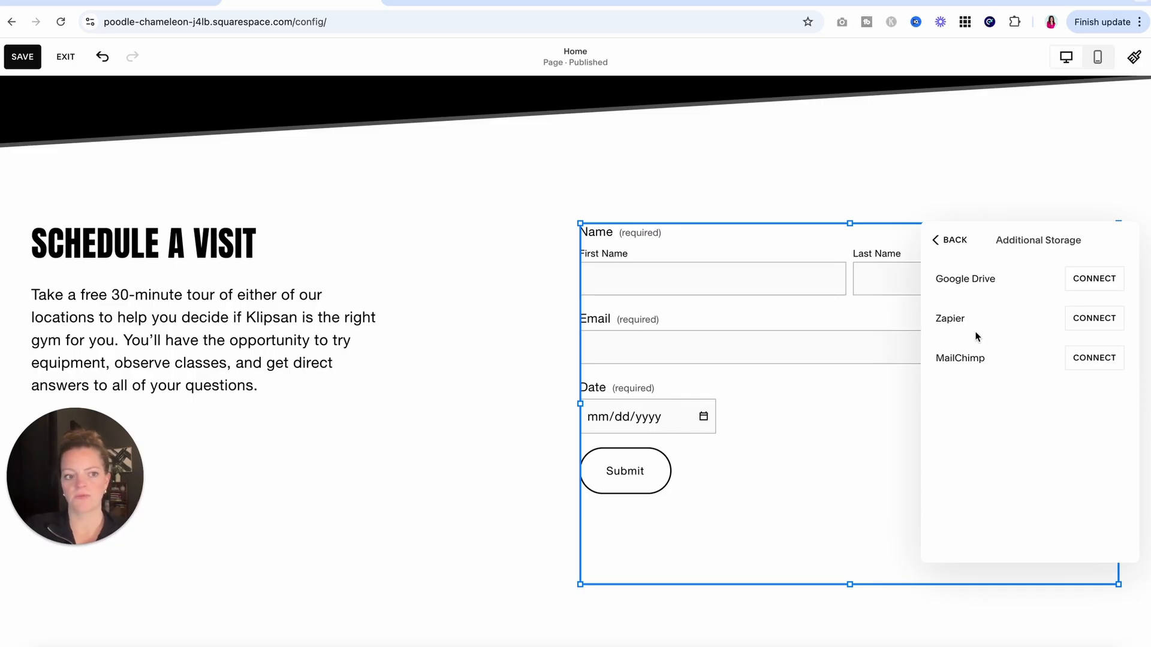
{"action": "left_click", "coordinate": [957, 242]}
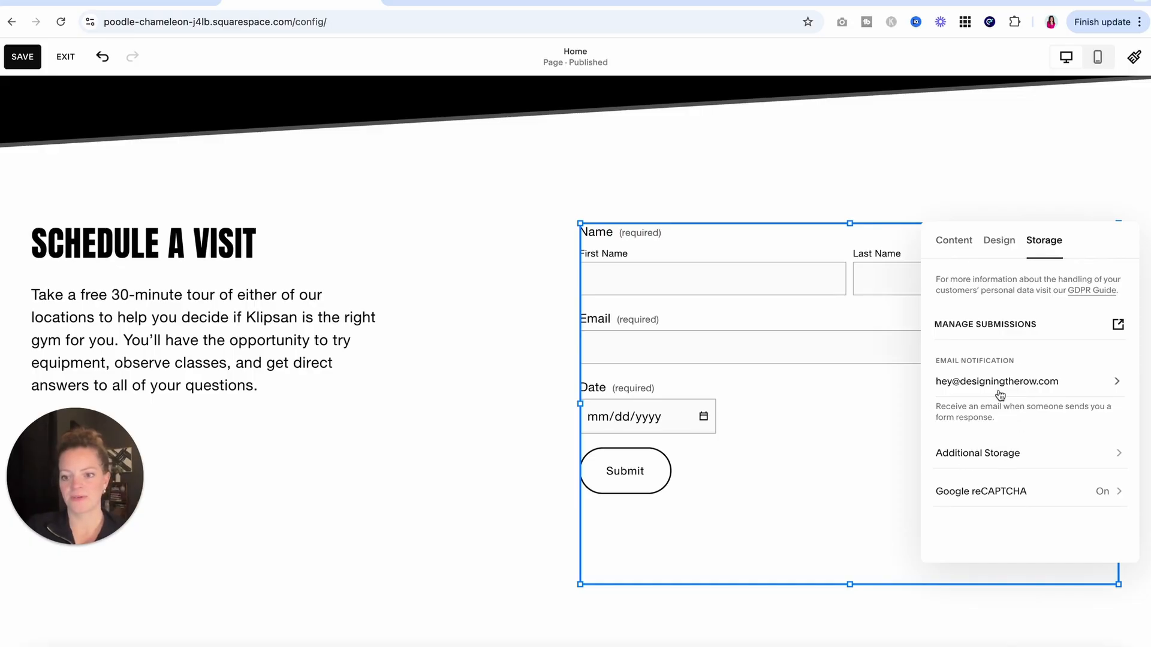
{"action": "left_click", "coordinate": [991, 458]}
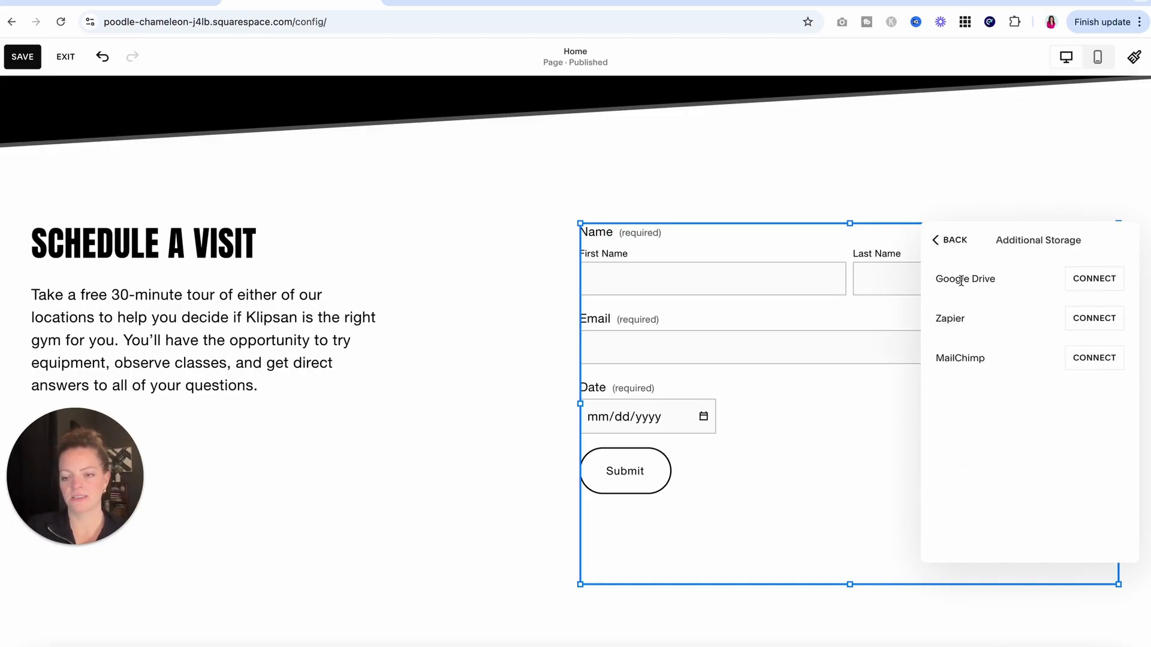
{"action": "left_click", "coordinate": [954, 241]}
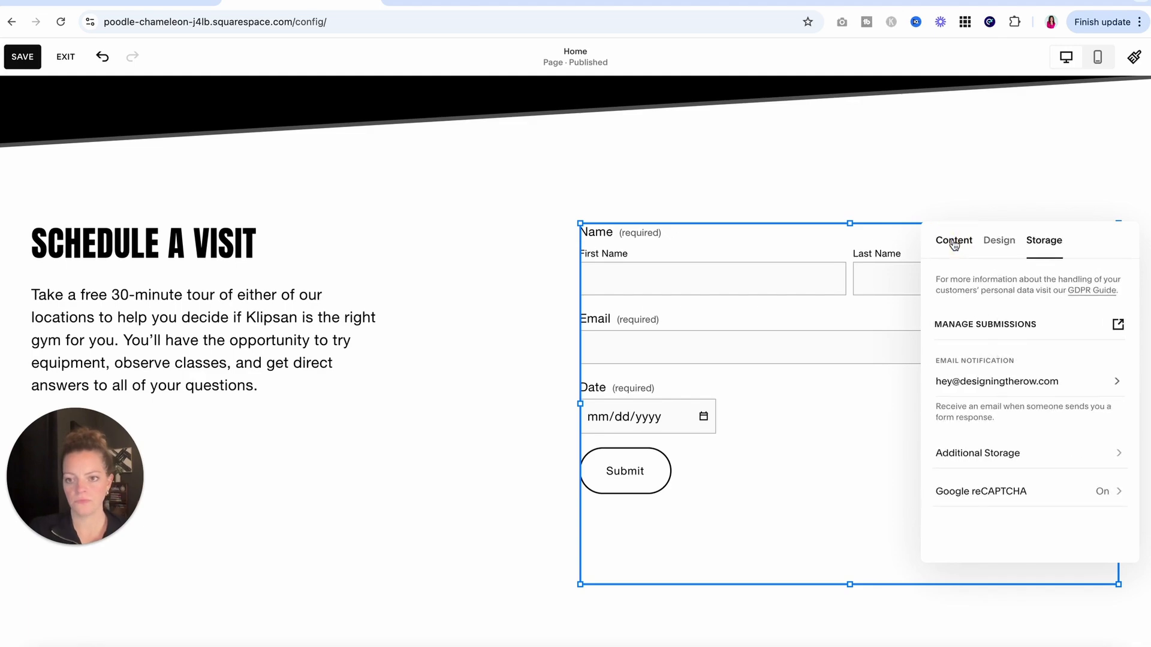
{"action": "left_click", "coordinate": [841, 188]}
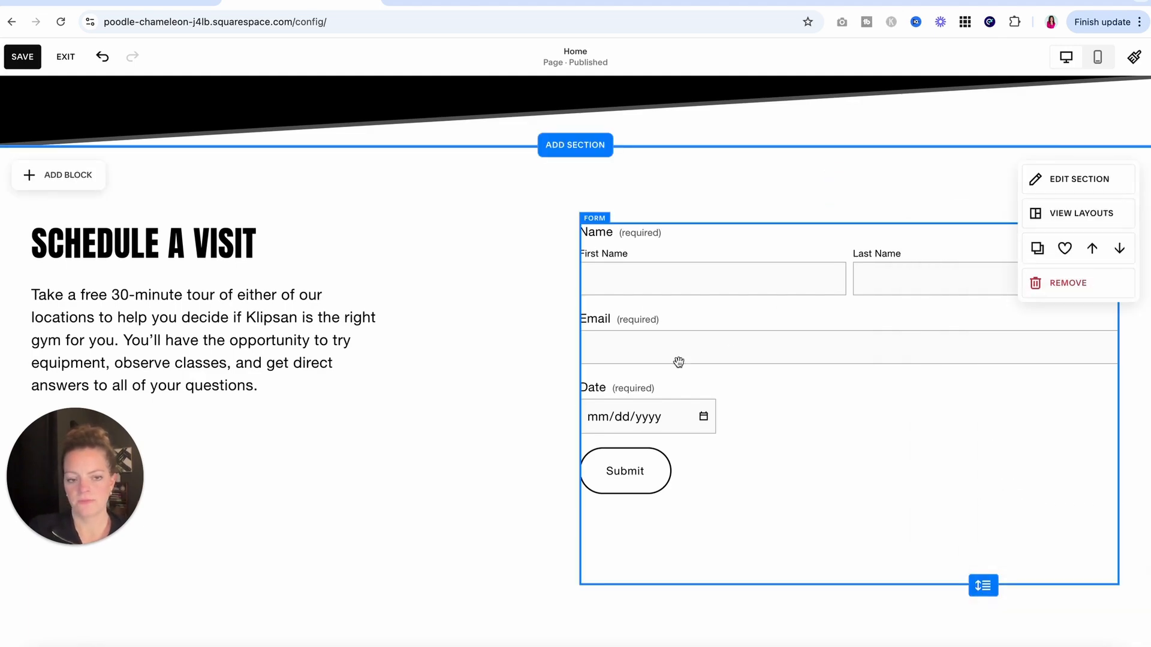
Turn on the divider for the Schedule a Visit section and close its settings
{"action": "scroll", "coordinate": [621, 373], "scroll_direction": "down", "scroll_amount": 1}
{"action": "left_click", "coordinate": [1103, 144]}
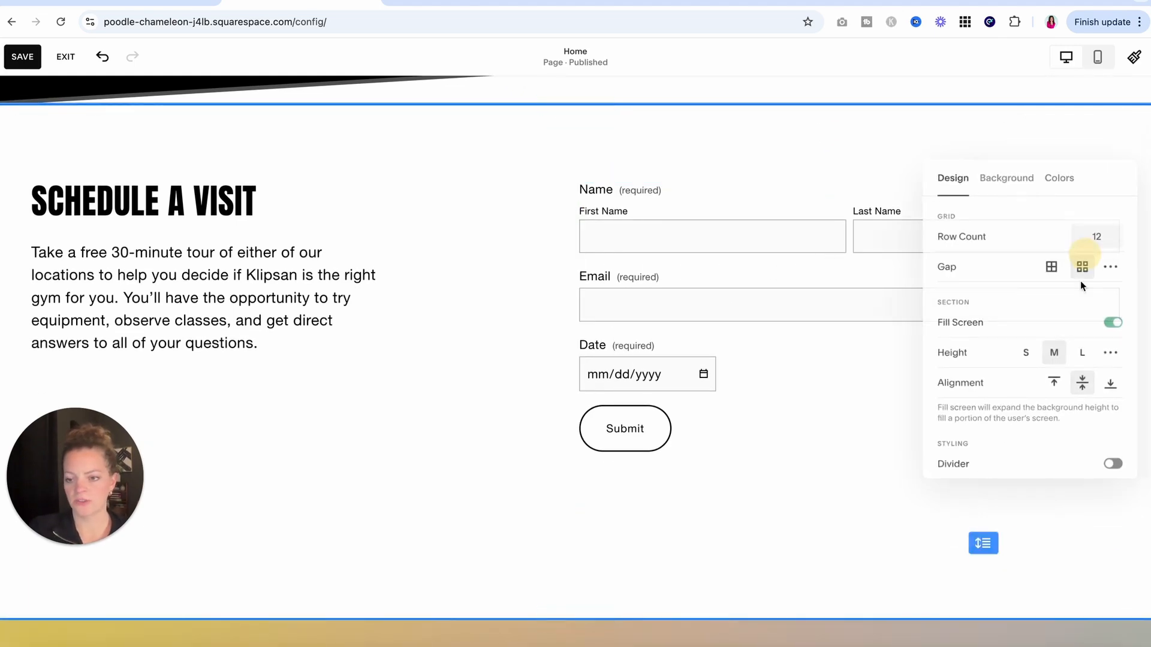
{"action": "left_click", "coordinate": [966, 468]}
{"action": "scroll", "coordinate": [468, 385], "scroll_direction": "down", "scroll_amount": 8}
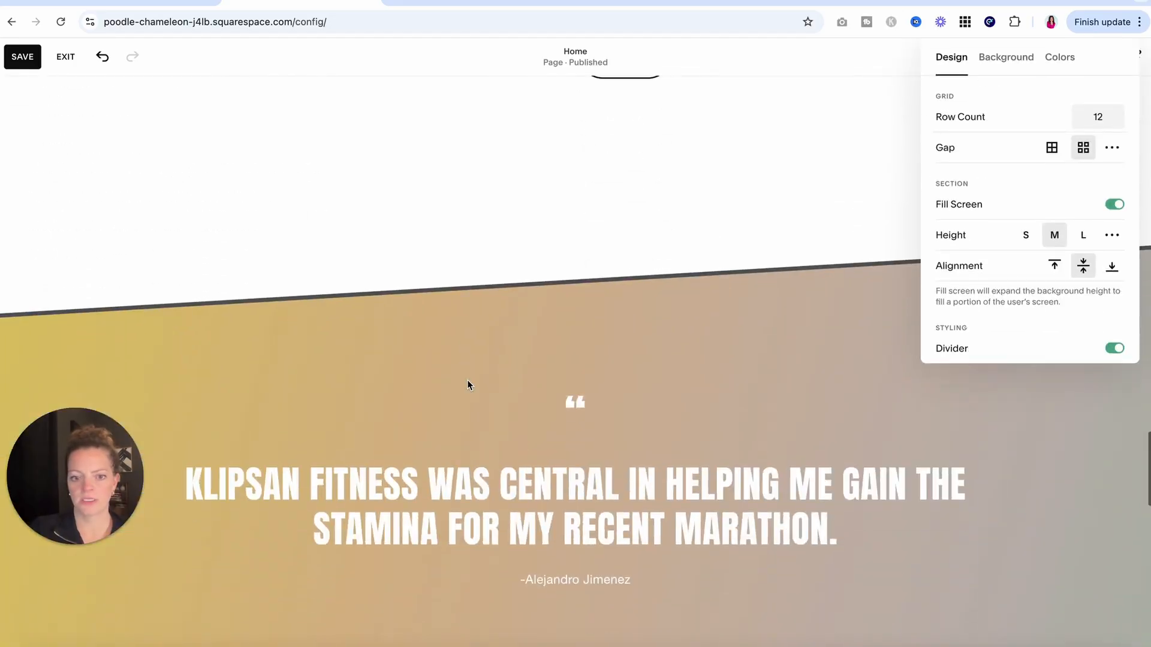
{"action": "left_click", "coordinate": [554, 208]}
Shorten the testimonial quote's text block and reduce the section's height to end just beneath the attribution
{"action": "left_click", "coordinate": [614, 375]}
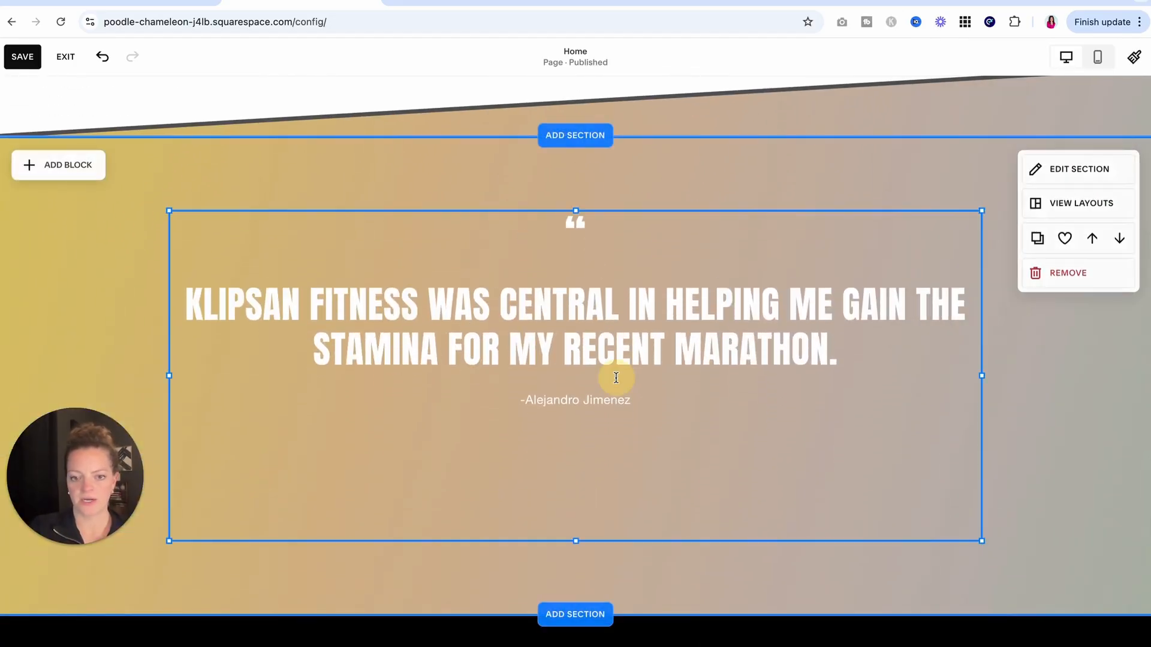
{"action": "left_click_drag", "start_coordinate": [574, 541], "coordinate": [575, 433]}
{"action": "left_click", "coordinate": [650, 503]}
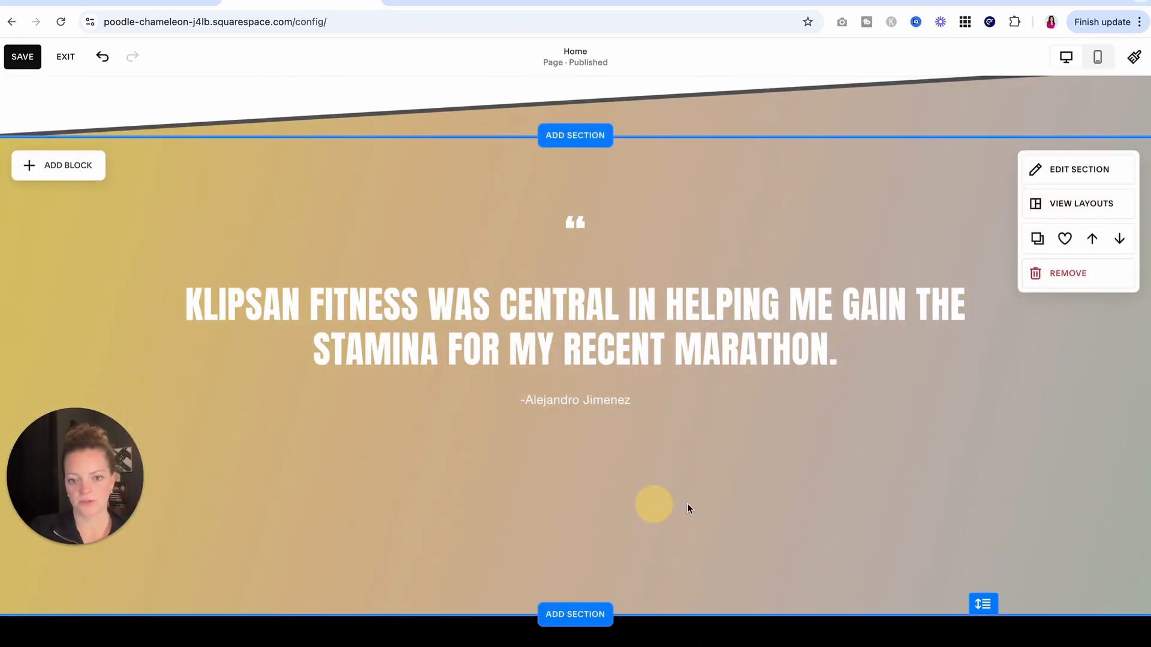
{"action": "left_click_drag", "start_coordinate": [983, 603], "coordinate": [984, 345]}
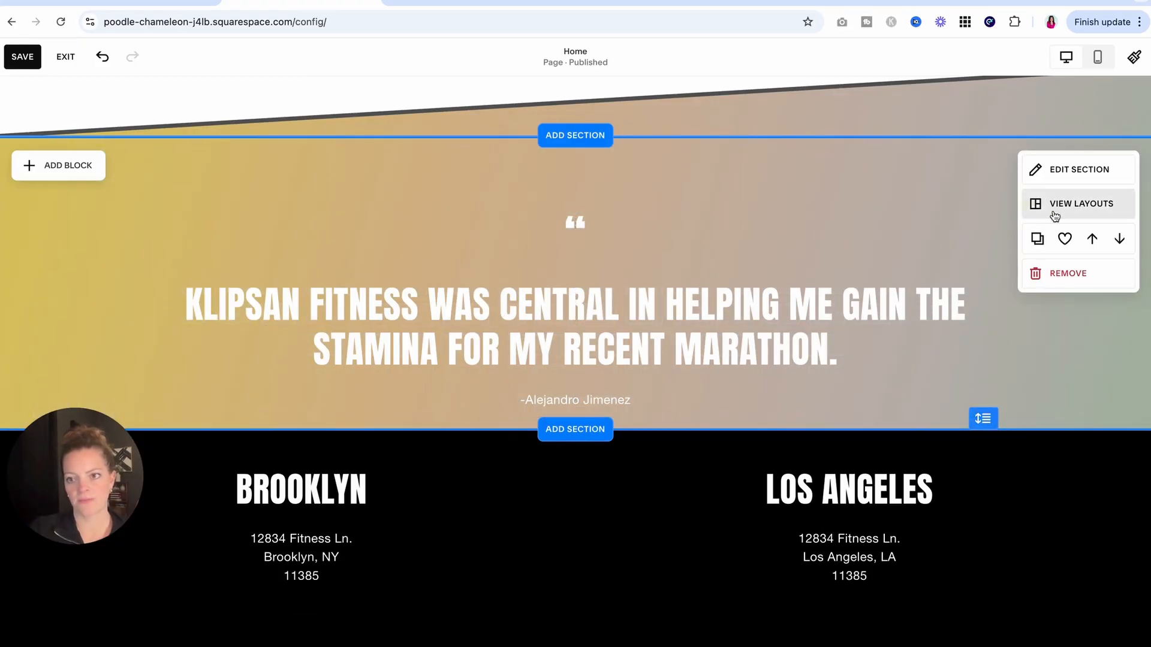
Set the testimonial section's height to medium and move the quote text block up slightly
{"action": "left_click", "coordinate": [1072, 172]}
{"action": "scroll", "coordinate": [1036, 293], "scroll_direction": "down", "scroll_amount": 1}
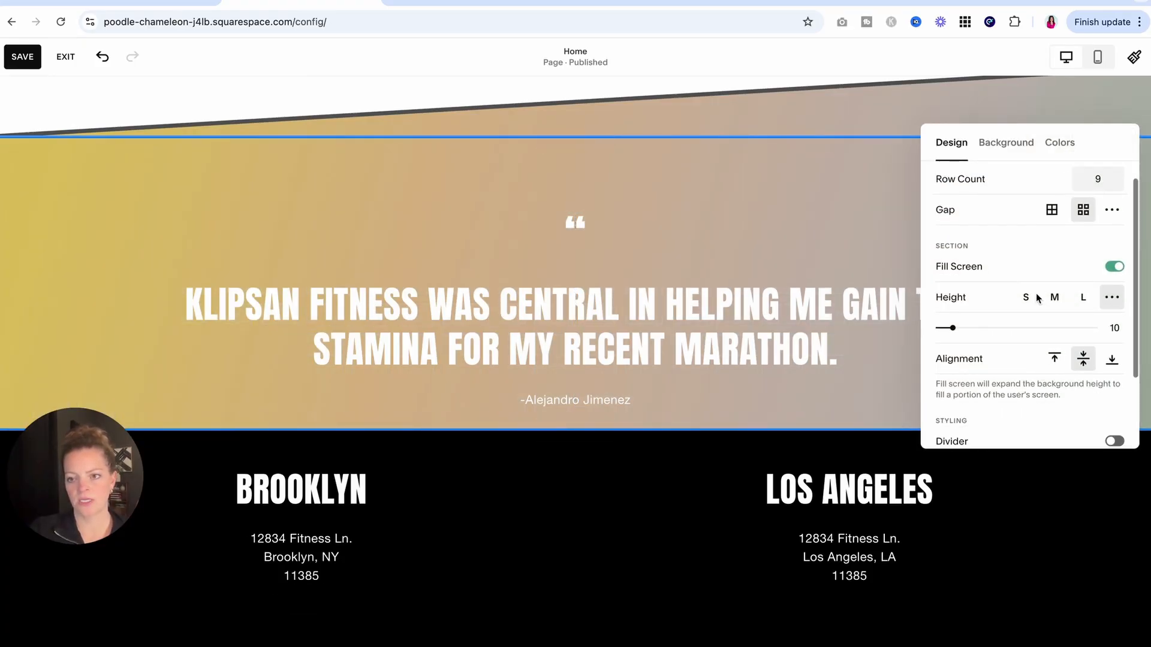
{"action": "left_click", "coordinate": [1085, 292]}
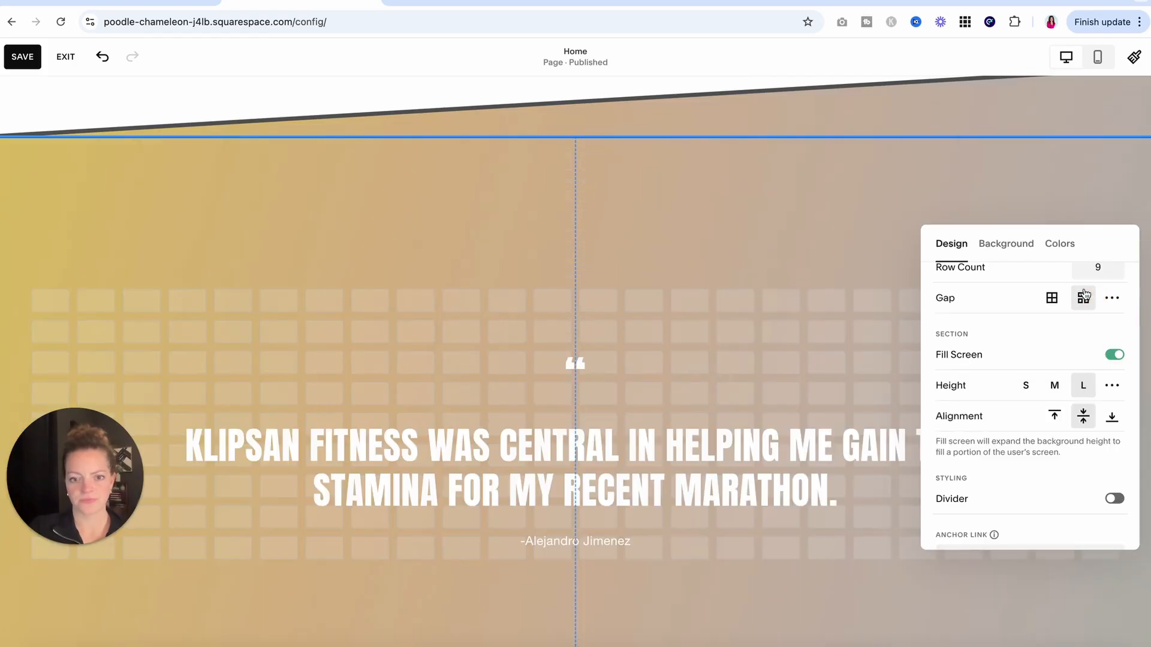
{"action": "left_click", "coordinate": [1054, 385]}
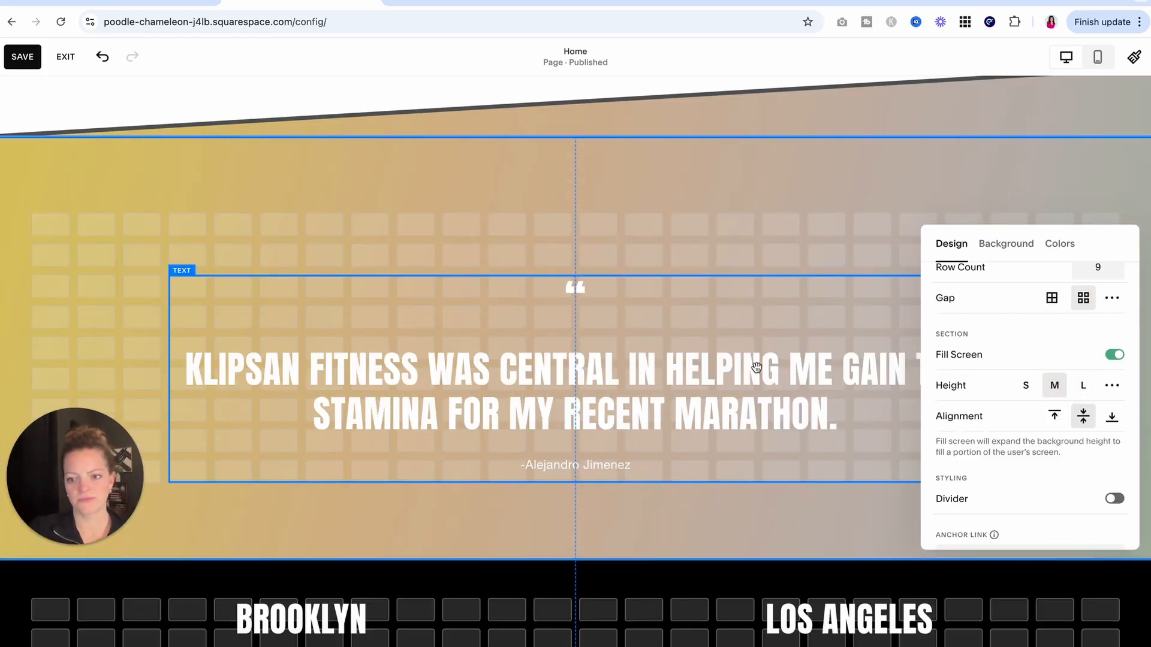
{"action": "left_click_drag", "start_coordinate": [645, 348], "coordinate": [641, 305]}
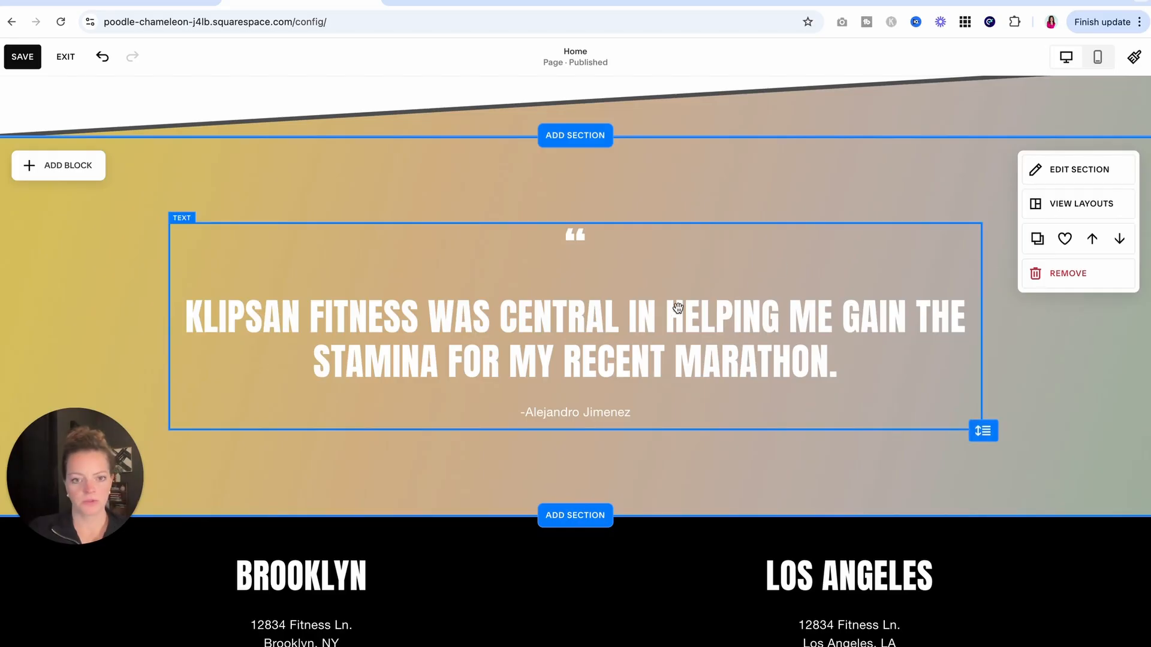
{"action": "left_click", "coordinate": [673, 321]}
{"action": "left_click", "coordinate": [675, 339]}
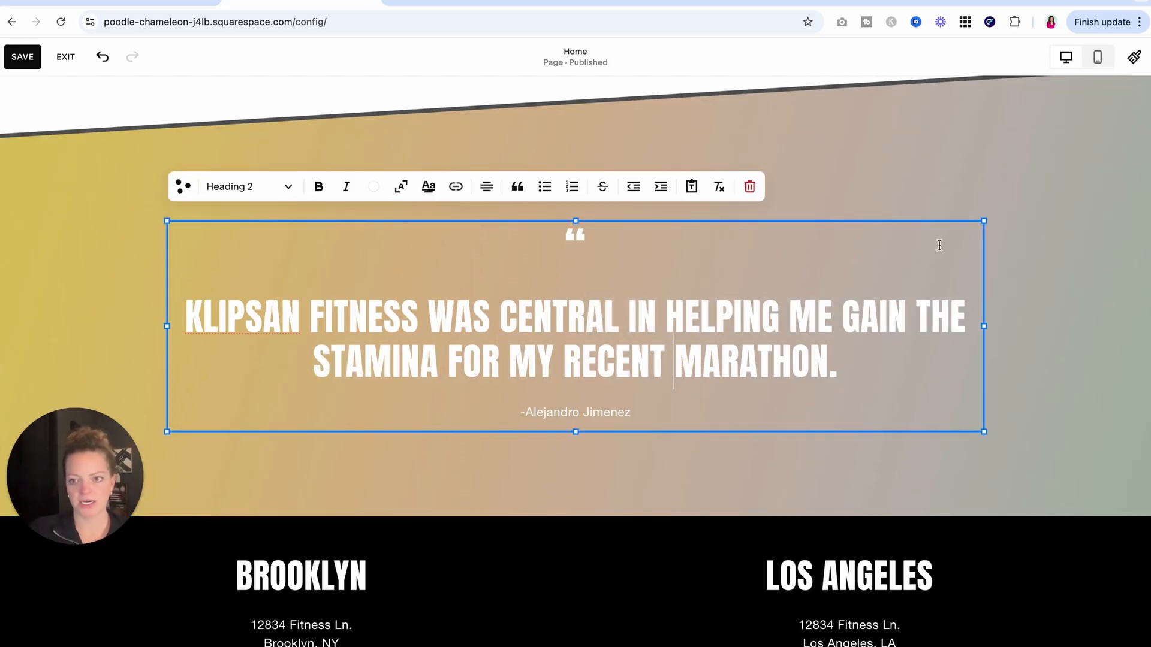
{"action": "left_click", "coordinate": [905, 183]}
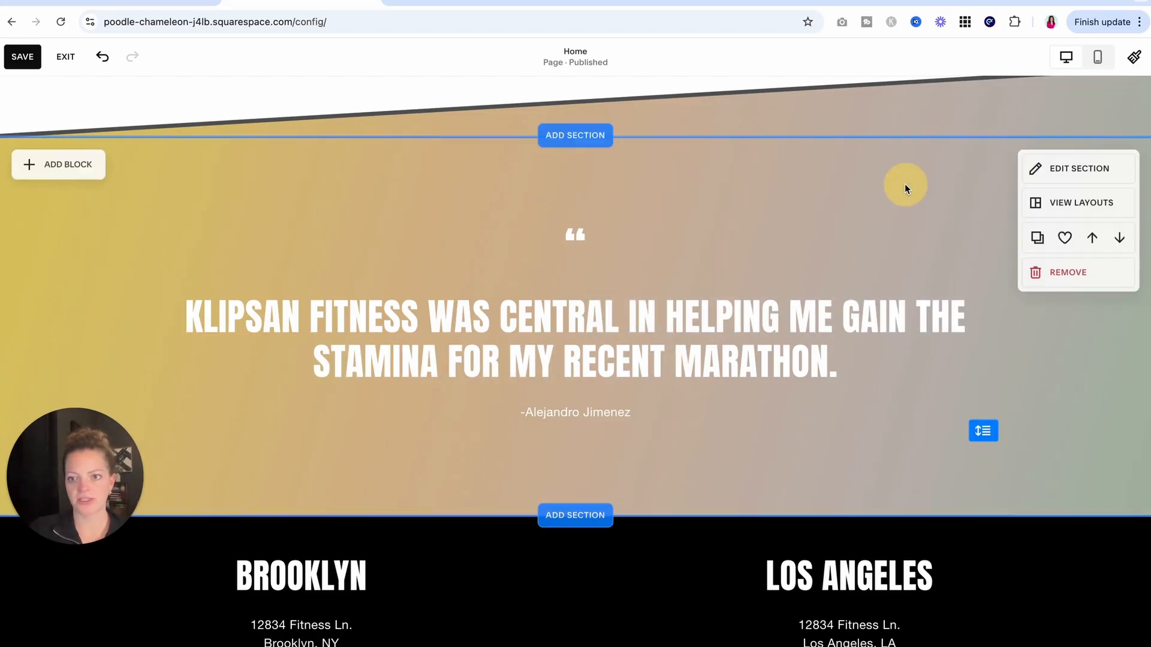
Remove the GRADIENT-DRIVE.jpg background image from the testimonial section and bring up the background art choices
{"action": "left_click", "coordinate": [1070, 169]}
{"action": "left_click", "coordinate": [1005, 202]}
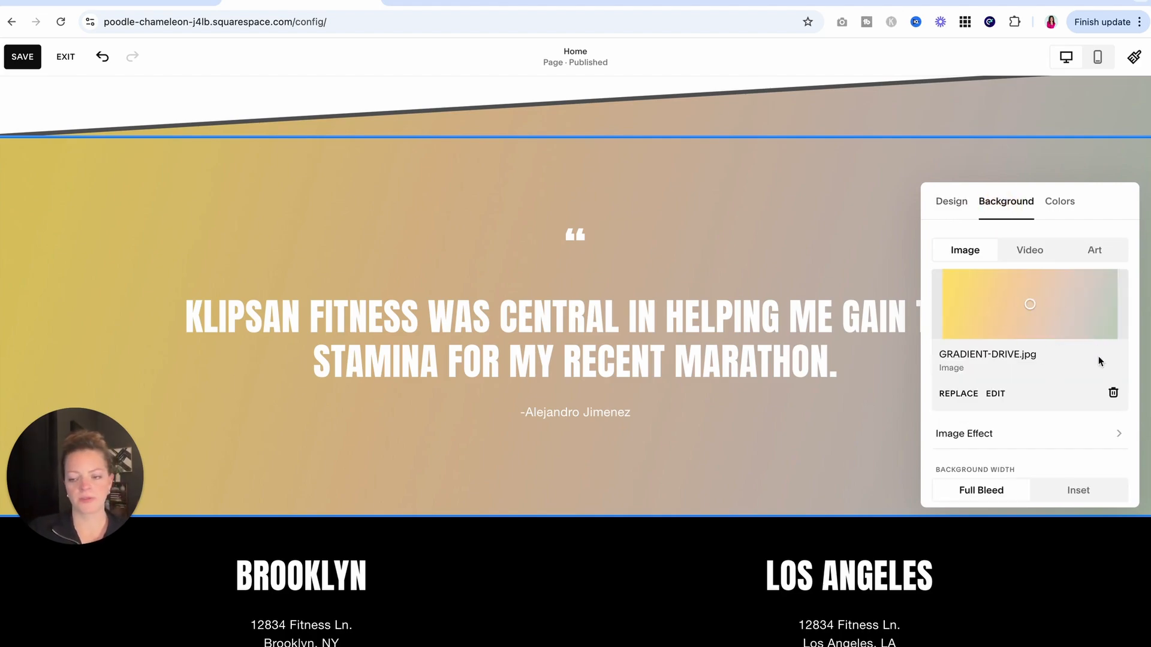
{"action": "left_click", "coordinate": [1114, 394]}
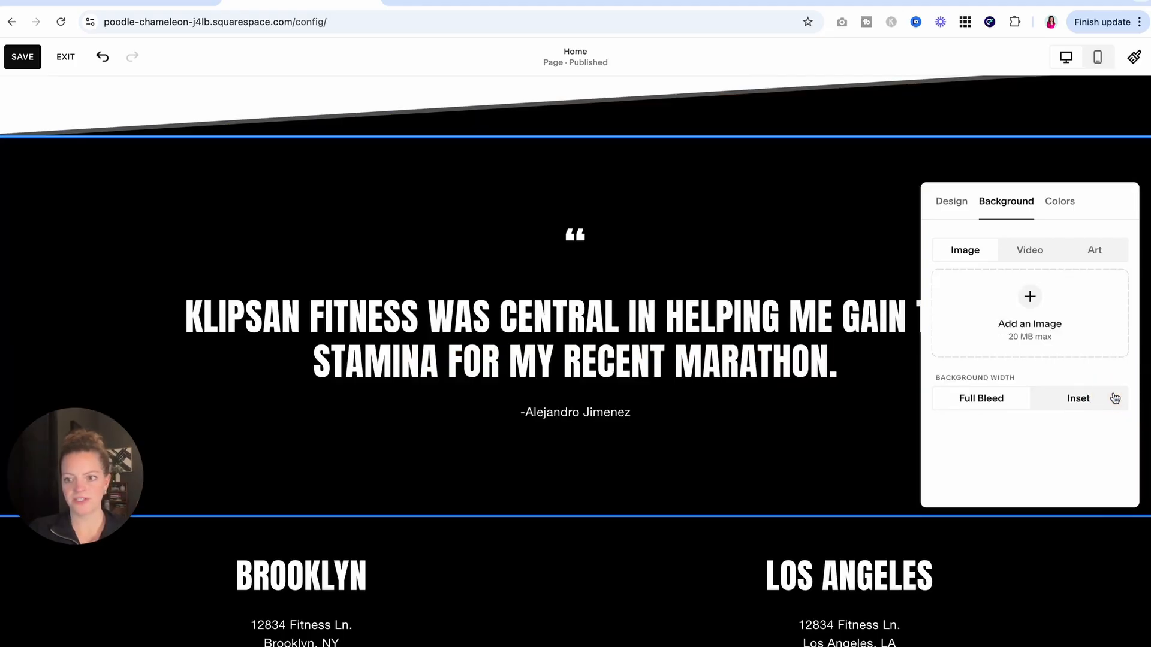
{"action": "left_click", "coordinate": [1082, 254]}
{"action": "scroll", "coordinate": [1033, 426], "scroll_direction": "down", "scroll_amount": 3}
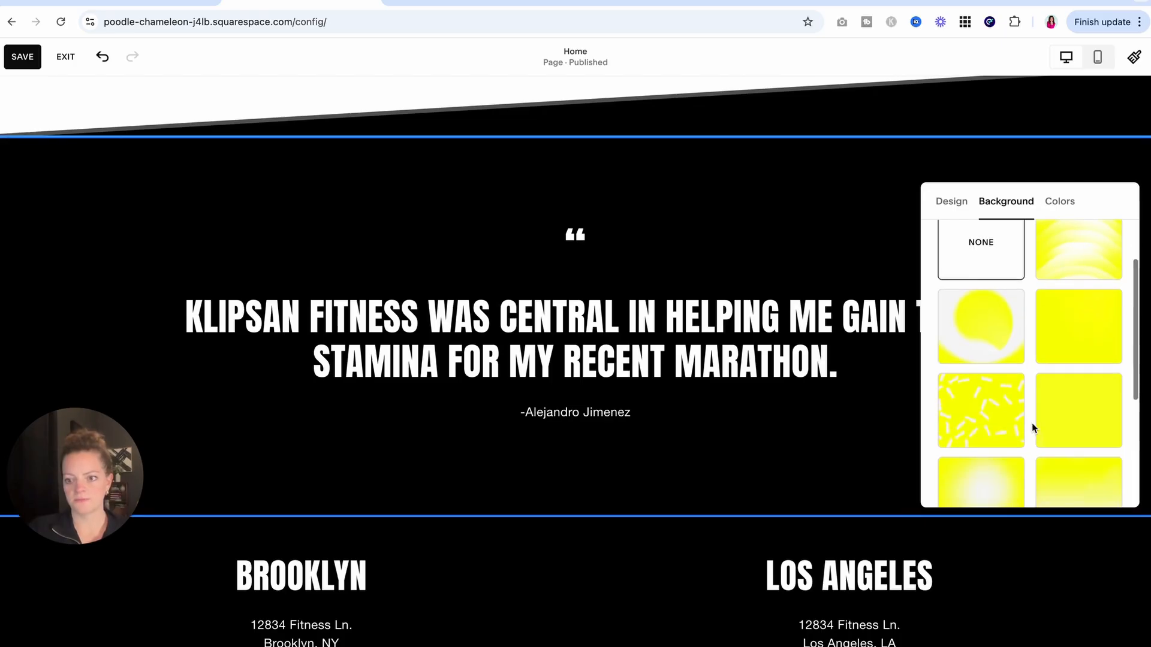
Try several background art styles on the testimonial section, including brush strokes, radial gradient, camouflage-like blobs, diagonal tiles and circles
{"action": "left_click", "coordinate": [968, 383]}
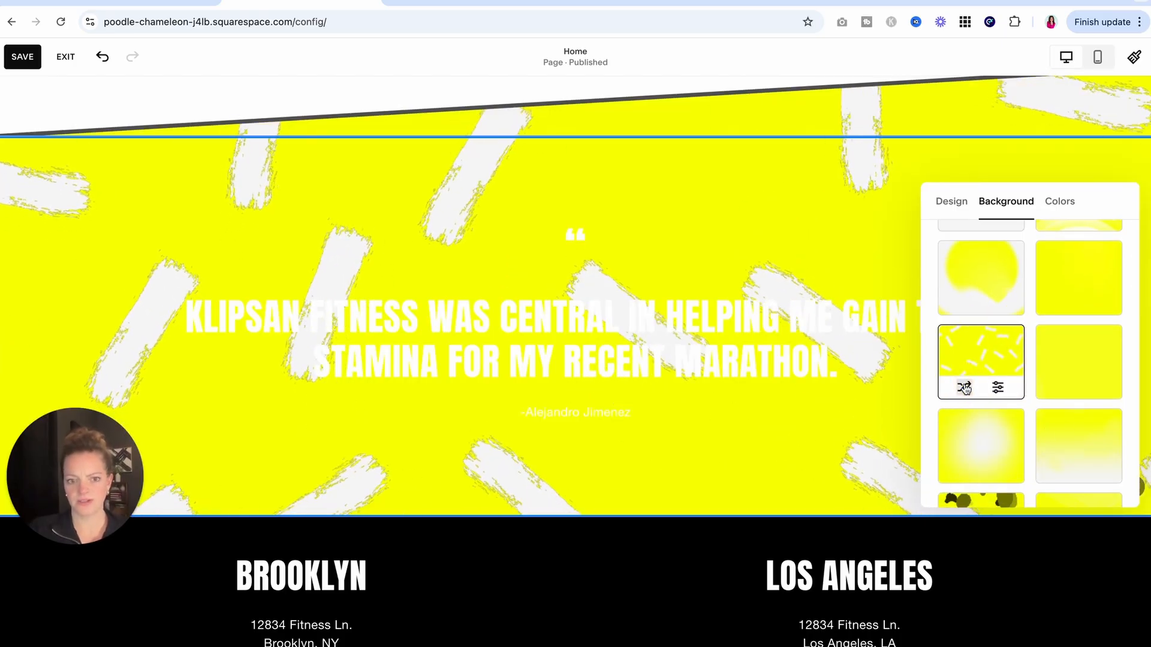
{"action": "left_click", "coordinate": [987, 432]}
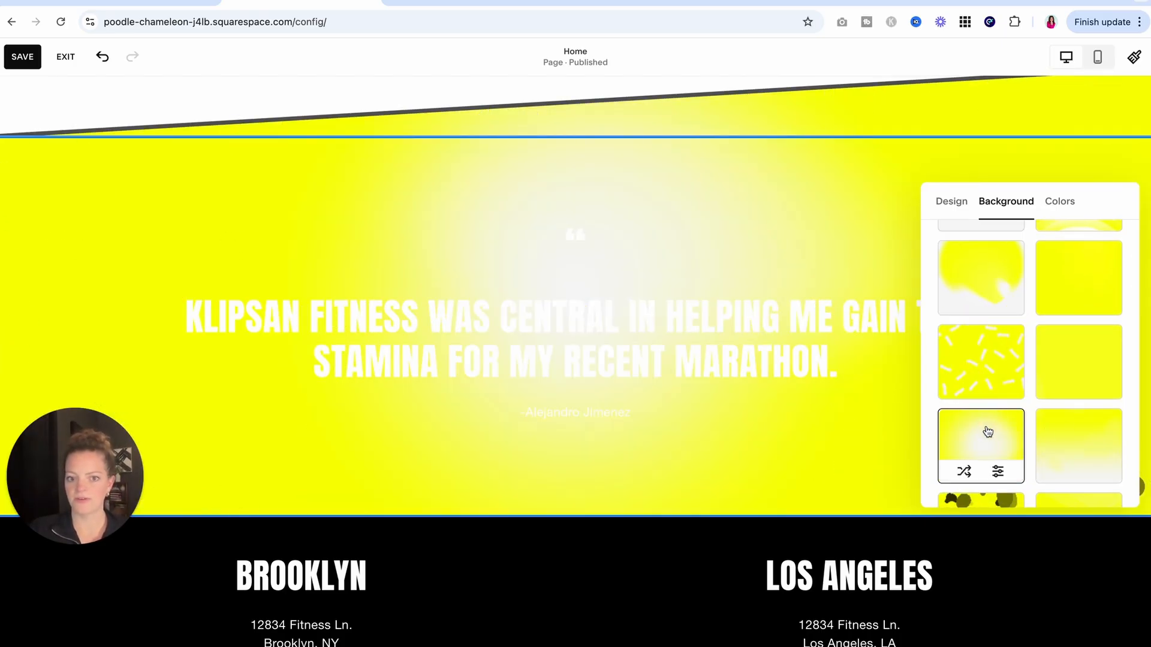
{"action": "scroll", "coordinate": [1005, 429], "scroll_direction": "down", "scroll_amount": 2}
{"action": "left_click", "coordinate": [1002, 427]}
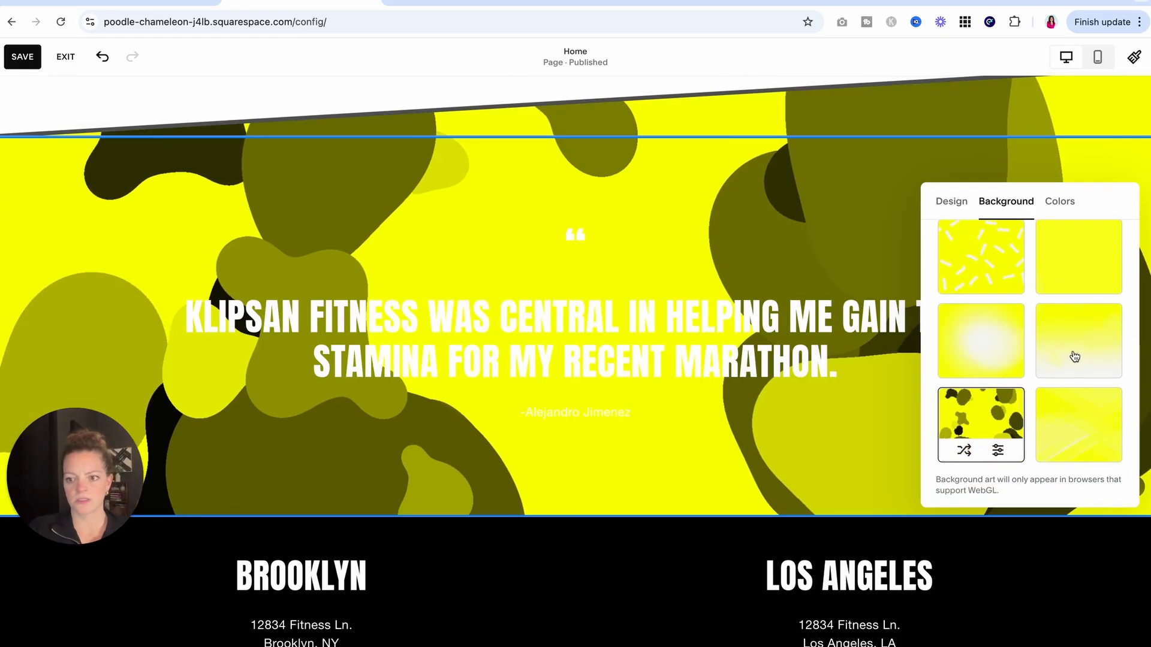
{"action": "left_click", "coordinate": [1074, 431]}
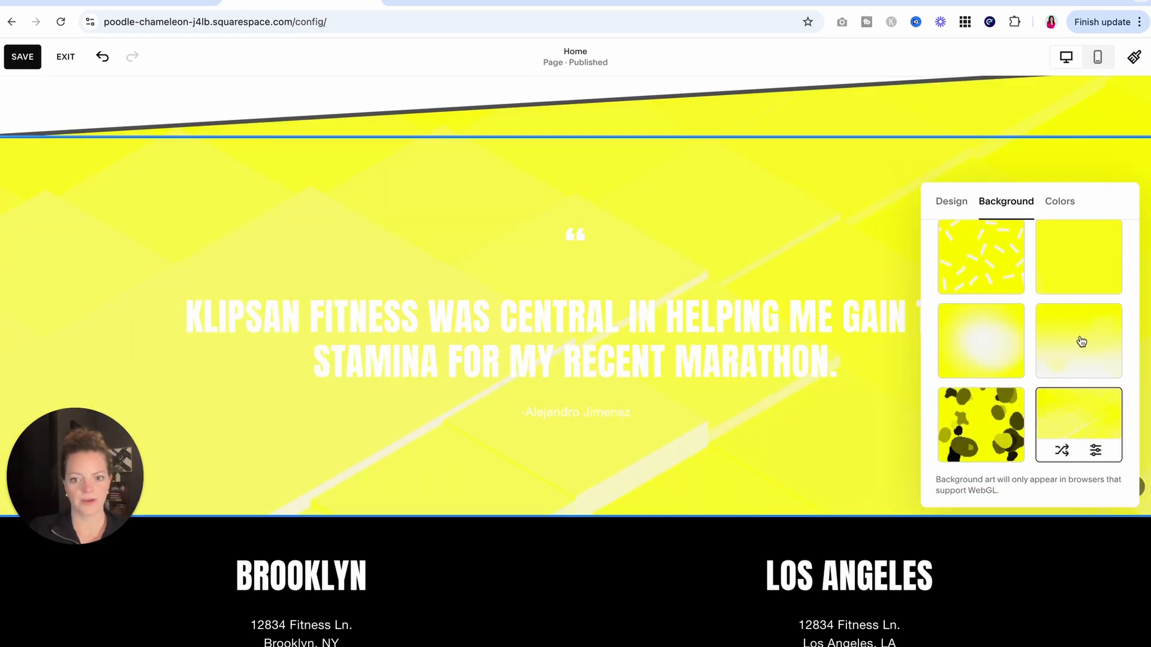
{"action": "scroll", "coordinate": [1079, 339], "scroll_direction": "up", "scroll_amount": 2}
{"action": "left_click", "coordinate": [971, 270]}
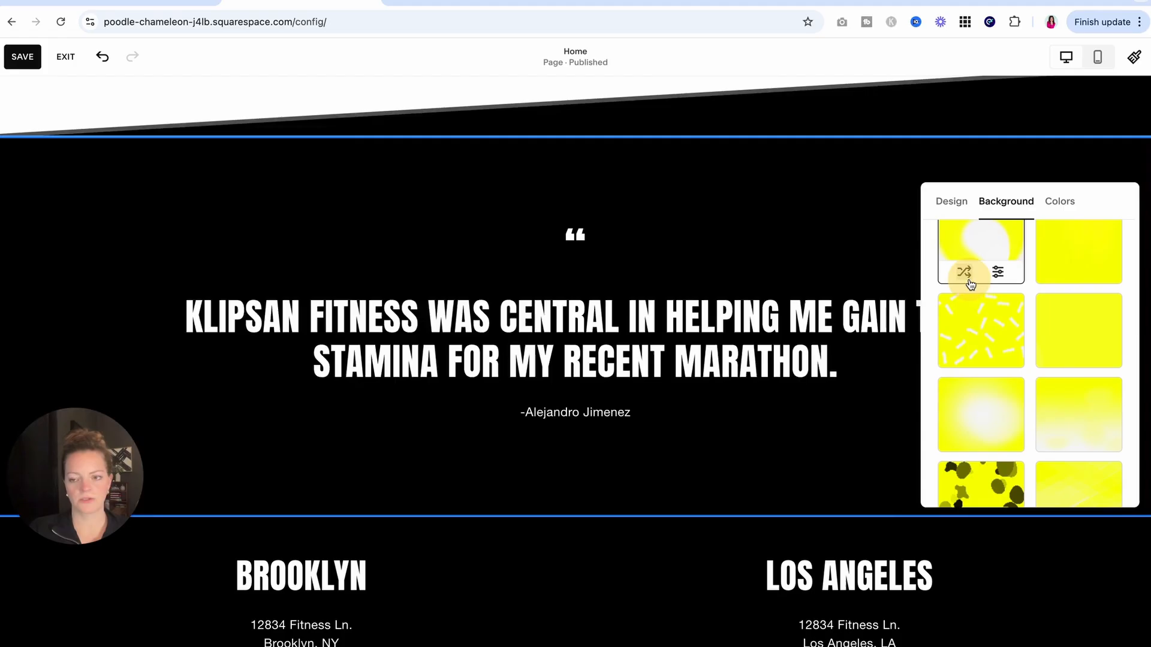
{"action": "left_click", "coordinate": [1073, 252]}
{"action": "scroll", "coordinate": [1052, 403], "scroll_direction": "up", "scroll_amount": 2}
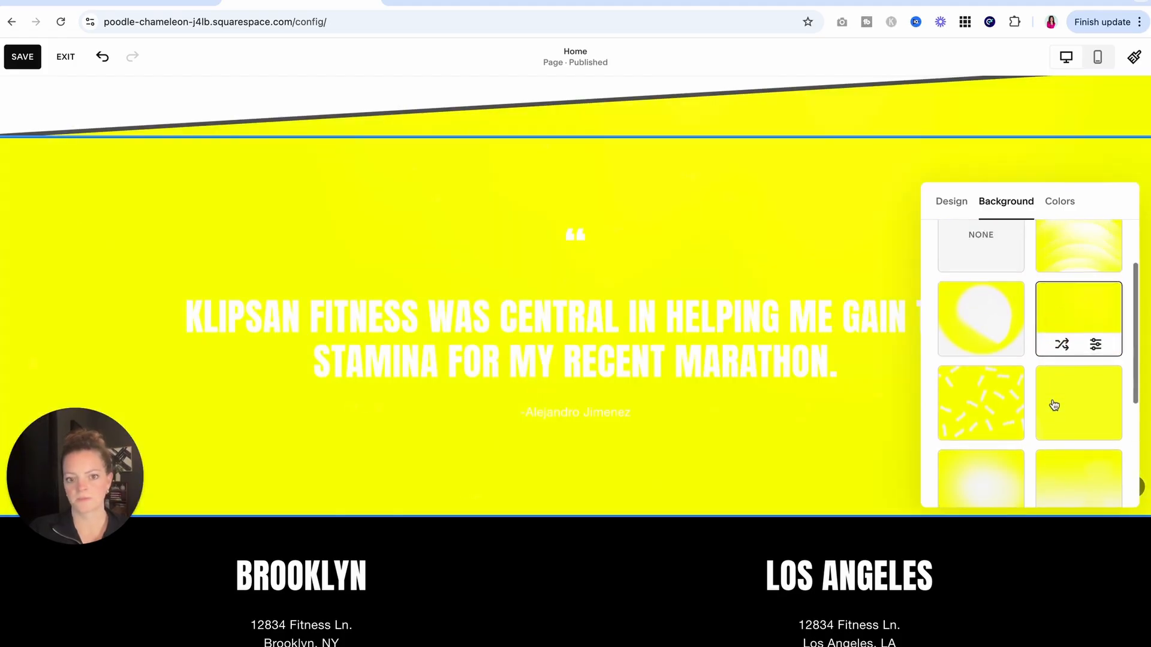
{"action": "scroll", "coordinate": [1053, 405], "scroll_direction": "up", "scroll_amount": 1}
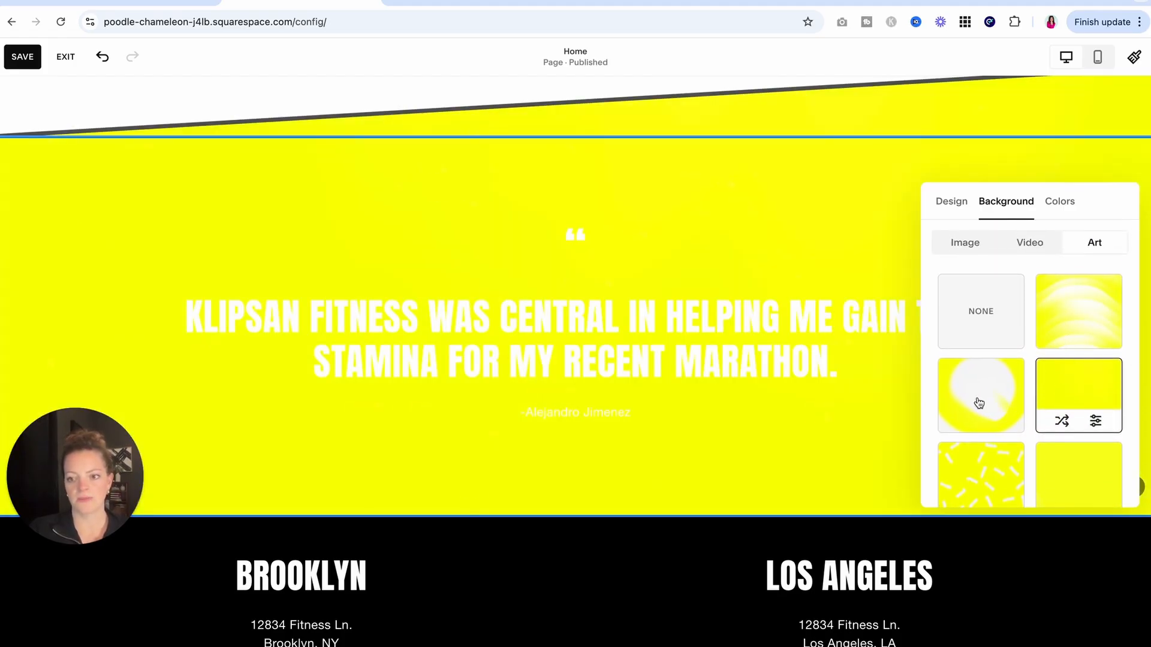
{"action": "scroll", "coordinate": [995, 413], "scroll_direction": "down", "scroll_amount": 2}
{"action": "left_click", "coordinate": [1063, 447]}
{"action": "scroll", "coordinate": [1064, 446], "scroll_direction": "down", "scroll_amount": 1}
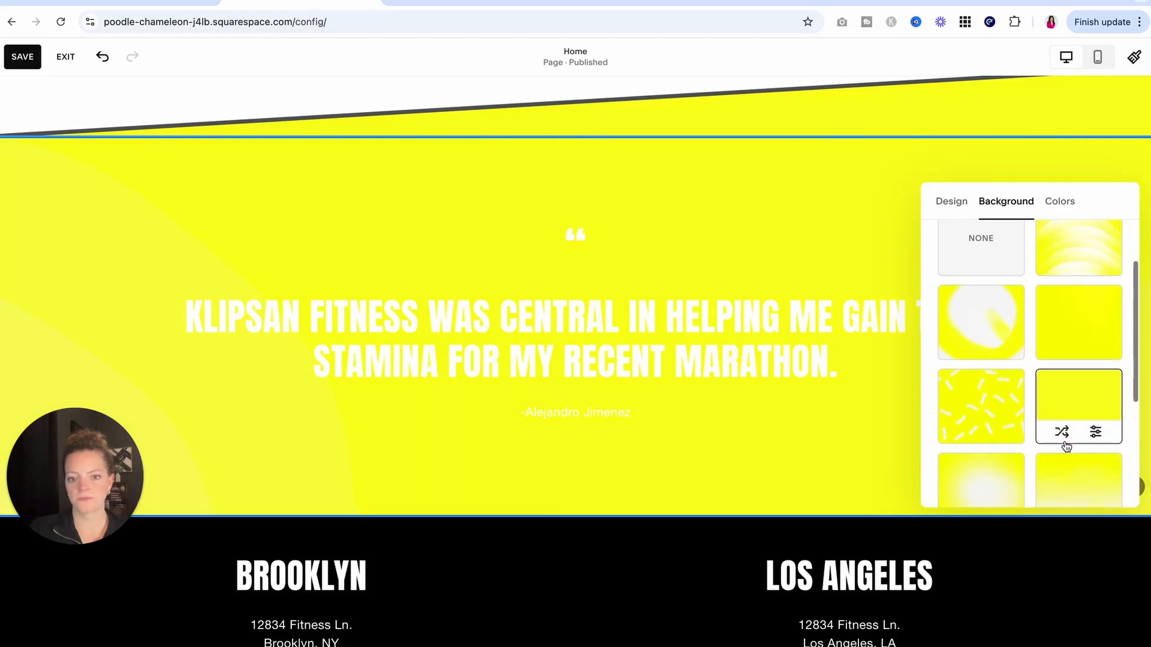
Apply the soft top-to-bottom linear gradient art as the testimonial section's background
{"action": "scroll", "coordinate": [1066, 447], "scroll_direction": "down", "scroll_amount": 2}
{"action": "left_click", "coordinate": [1073, 455]}
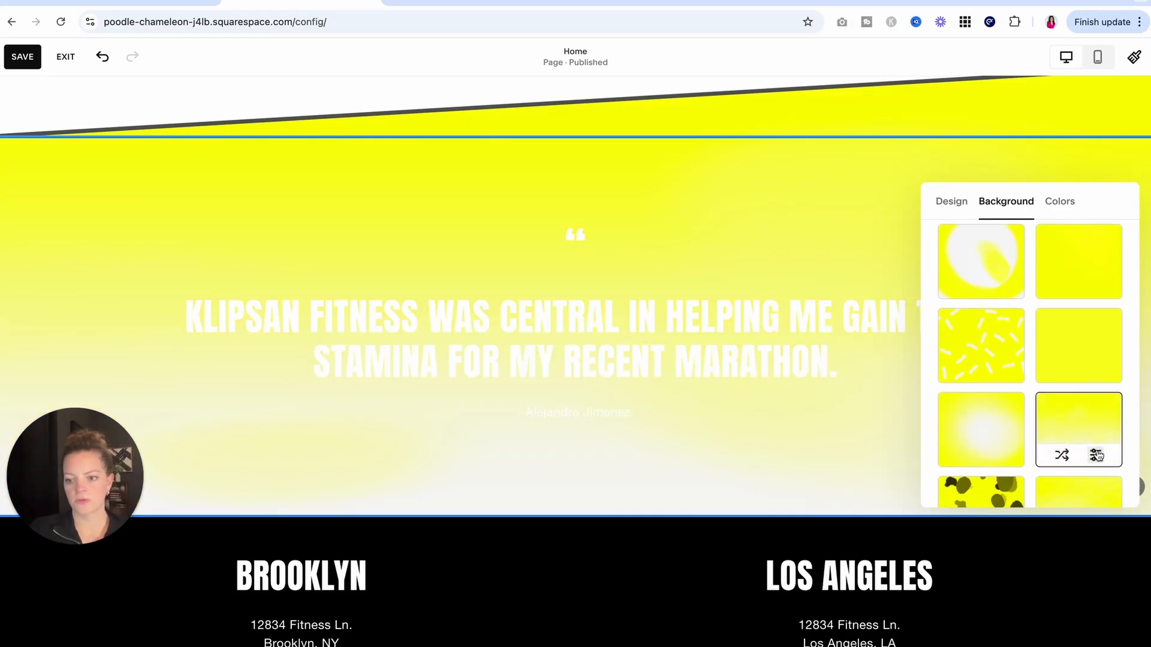
{"action": "scroll", "coordinate": [1089, 410], "scroll_direction": "down", "scroll_amount": 1}
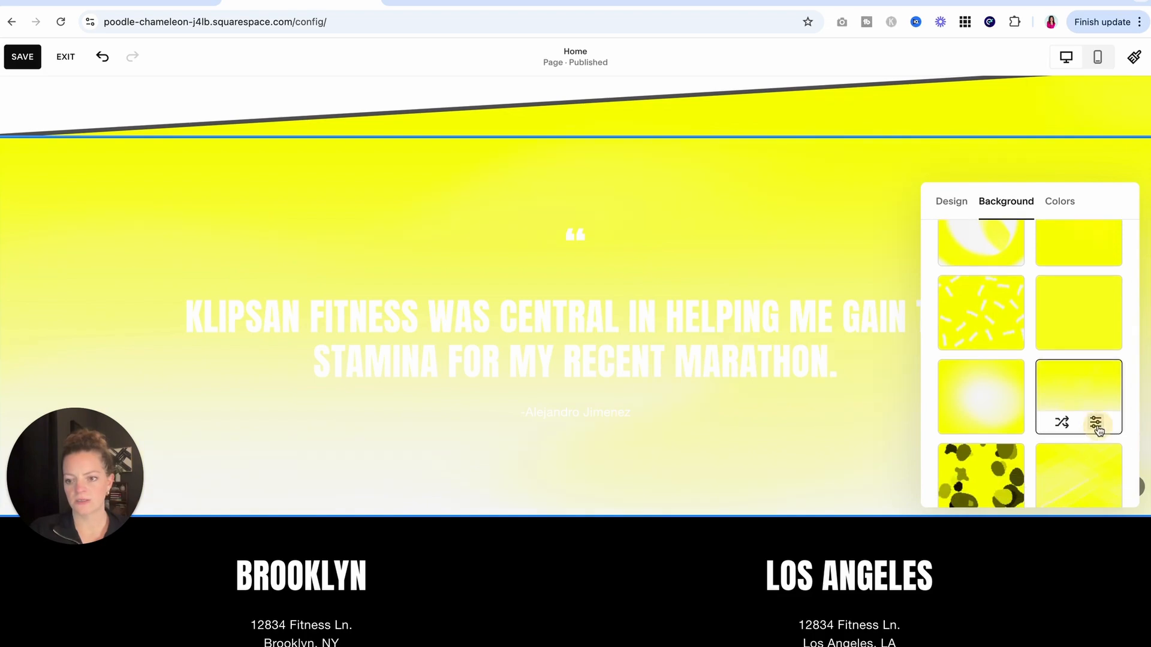
Set the gradient art's start color to black and end color to dark gray, inverted so the gradient fades to black at the section's base
{"action": "left_click", "coordinate": [1096, 423]}
{"action": "left_click", "coordinate": [1116, 252]}
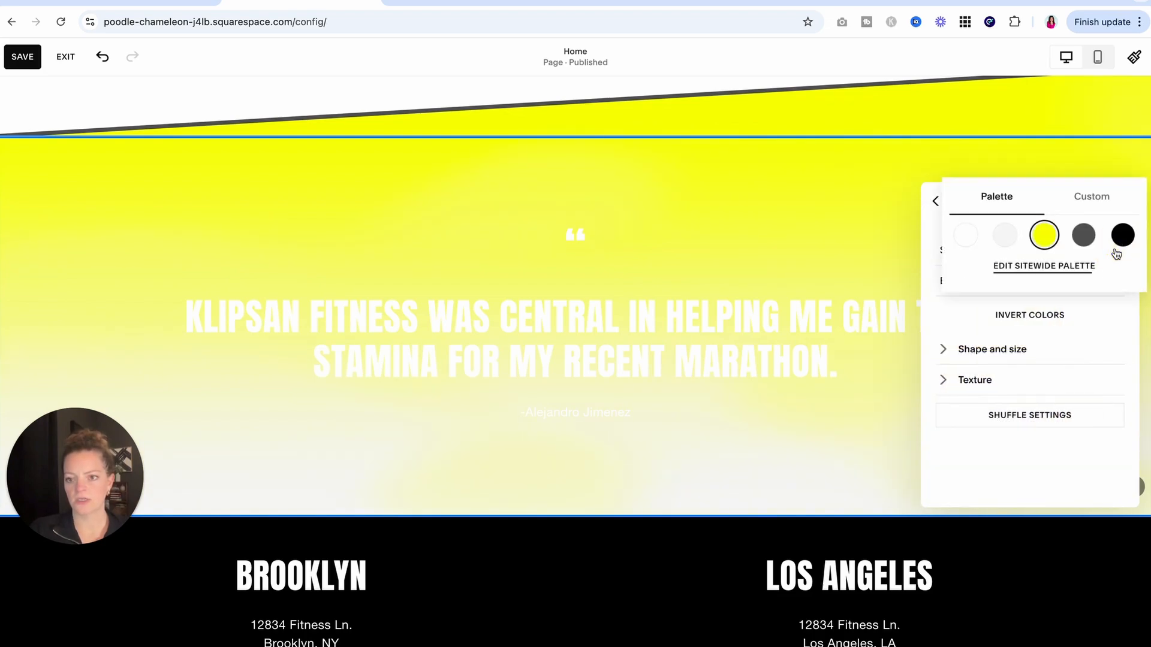
{"action": "left_click", "coordinate": [1122, 235]}
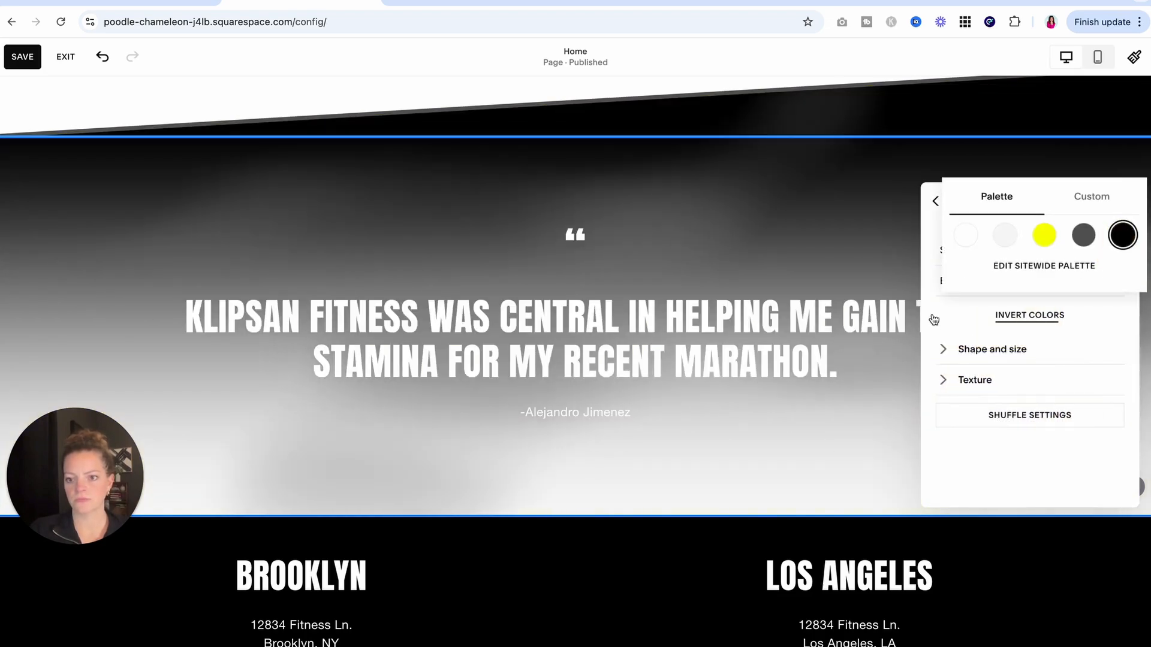
{"action": "left_click", "coordinate": [1019, 314]}
{"action": "left_click", "coordinate": [1114, 282]}
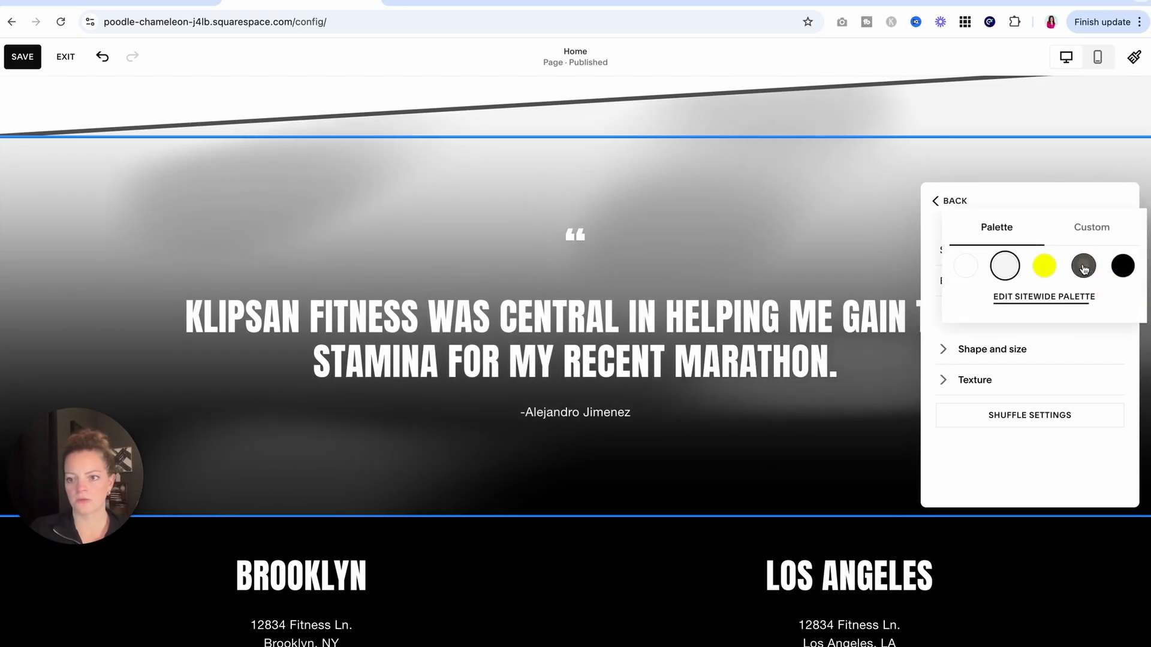
{"action": "left_click", "coordinate": [1083, 266]}
{"action": "left_click", "coordinate": [925, 316]}
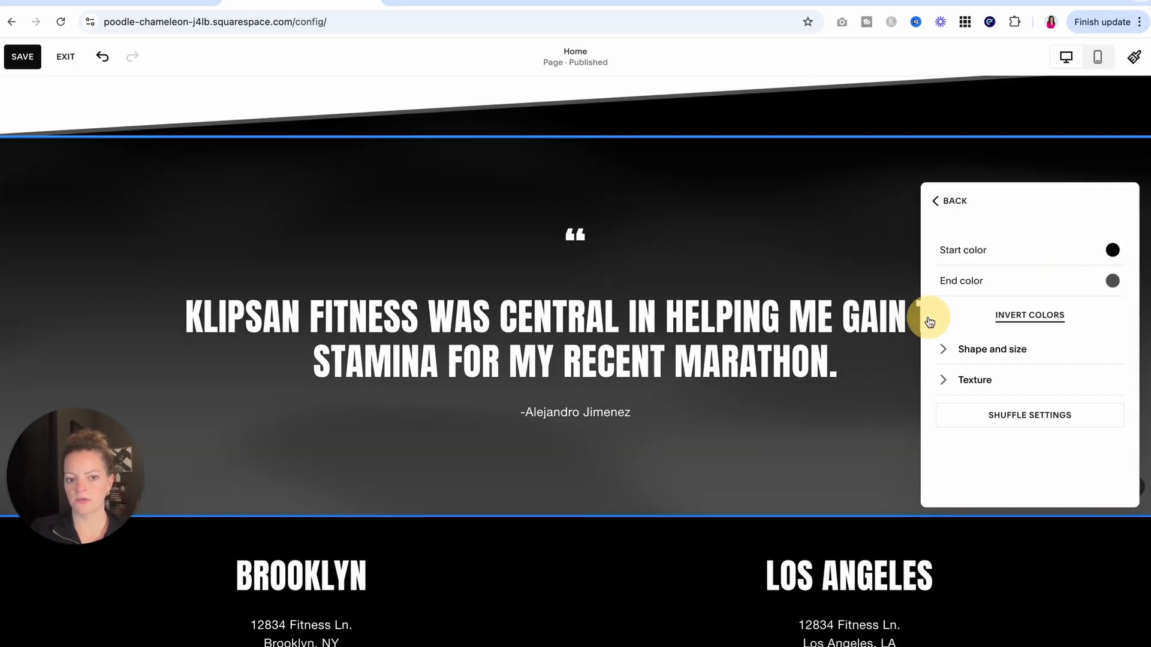
{"action": "left_click", "coordinate": [1035, 321]}
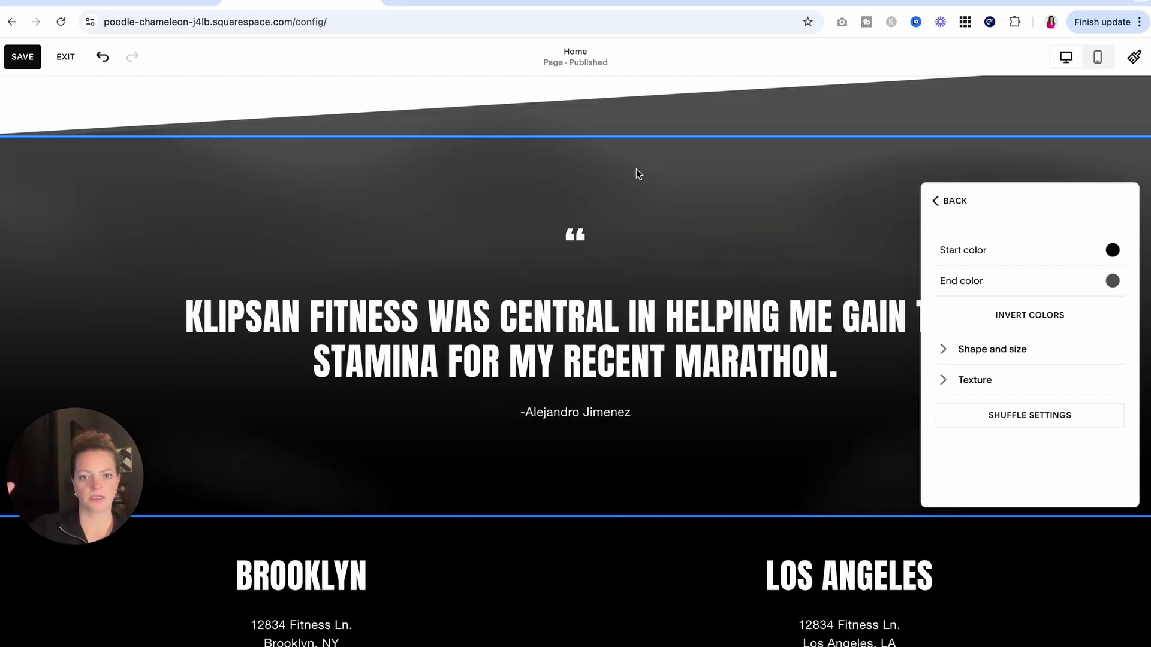
{"action": "scroll", "coordinate": [630, 336], "scroll_direction": "down", "scroll_amount": 2}
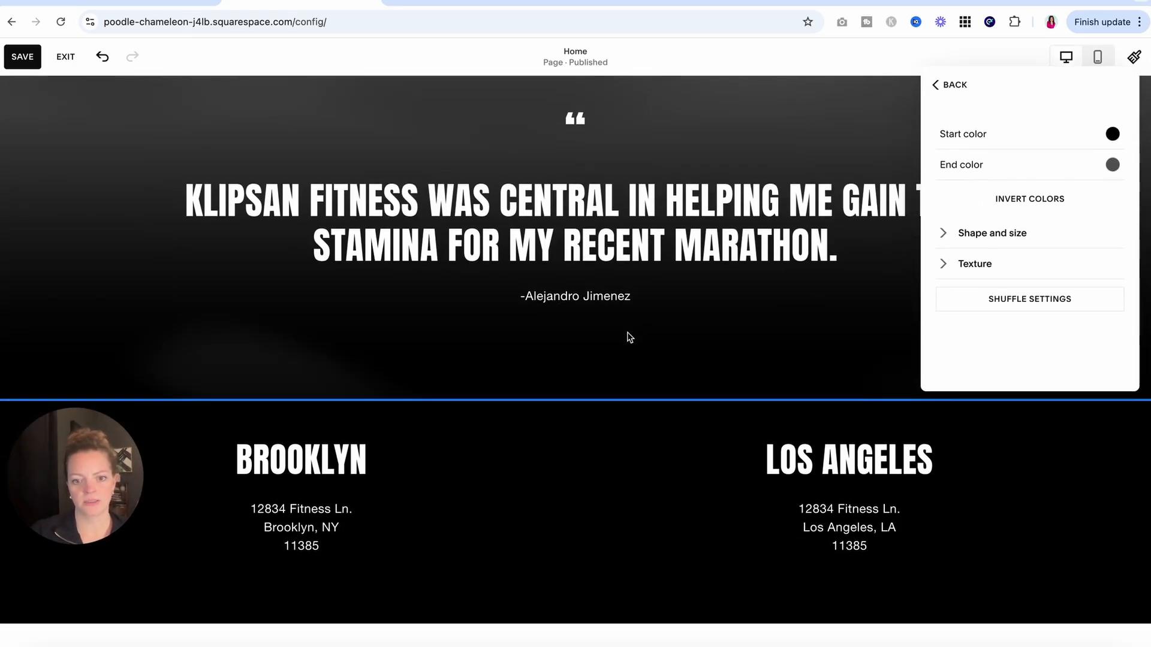
{"action": "scroll", "coordinate": [637, 249], "scroll_direction": "up", "scroll_amount": 2}
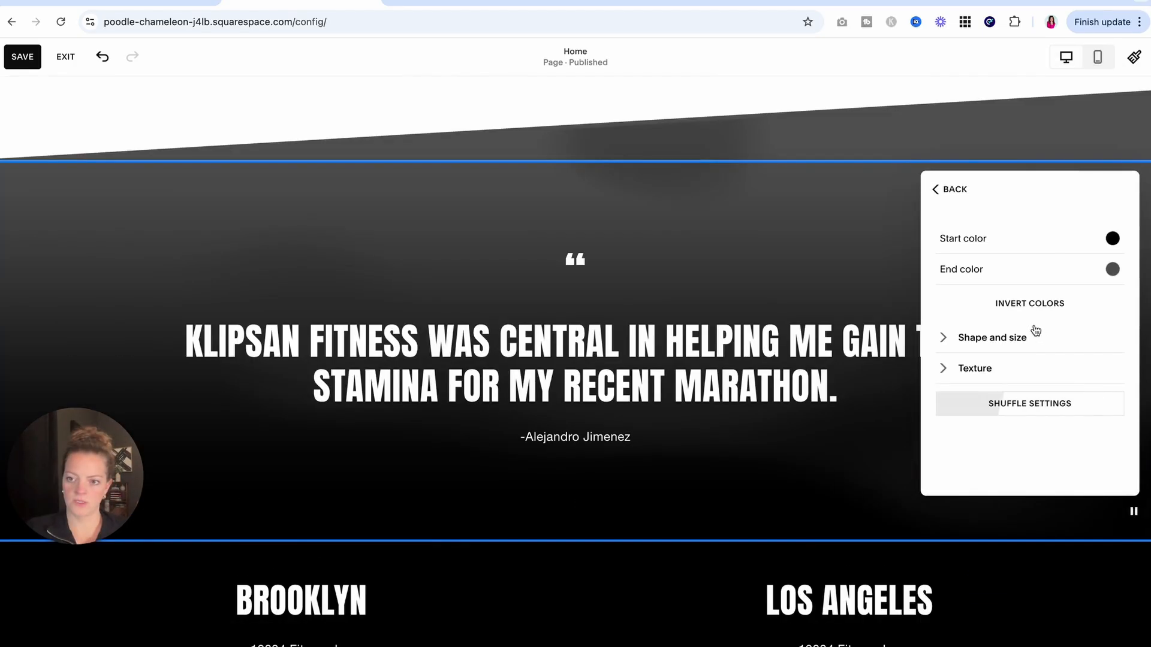
Examine the gradient art's shape and size settings and return to the background options
{"action": "left_click", "coordinate": [1036, 339]}
{"action": "scroll", "coordinate": [1032, 342], "scroll_direction": "down", "scroll_amount": 2}
{"action": "scroll", "coordinate": [1019, 336], "scroll_direction": "up", "scroll_amount": 2}
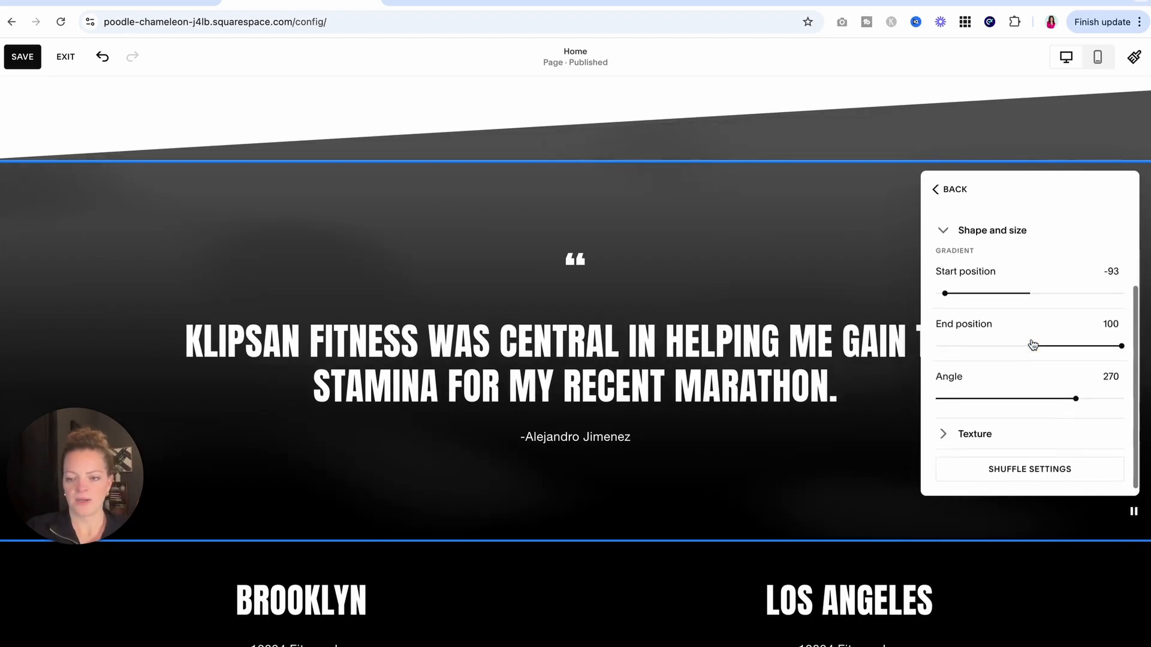
{"action": "left_click", "coordinate": [972, 317]}
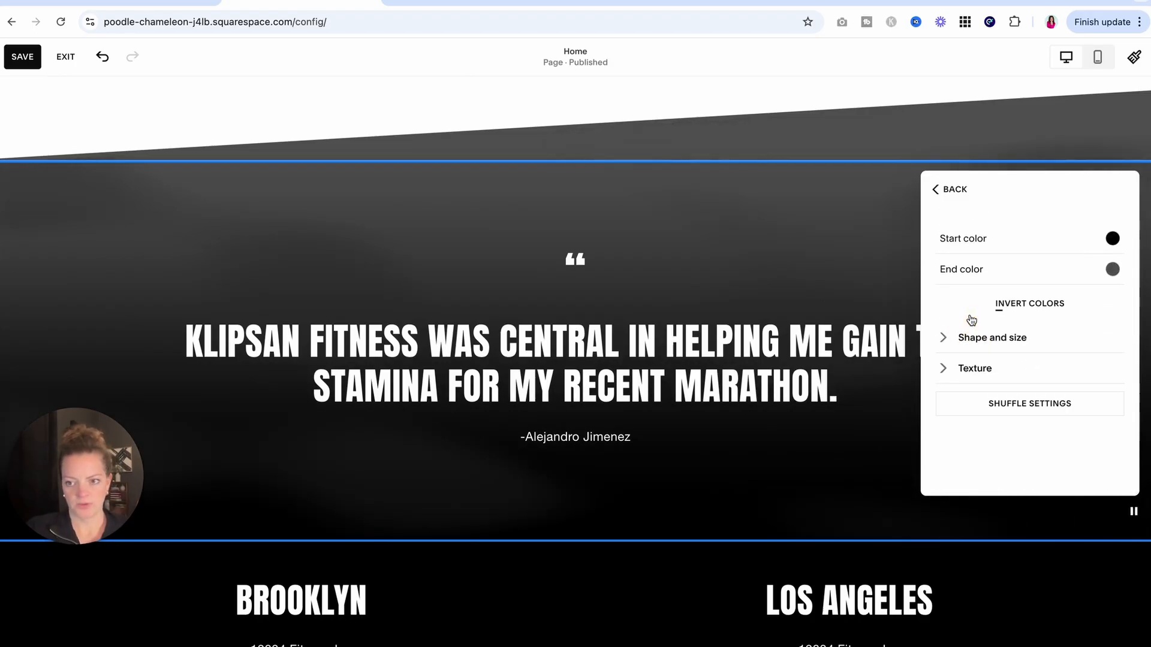
{"action": "left_click", "coordinate": [944, 189]}
Color the words "Klipsan Fitness" in the testimonial quote yellow from the site palette and save the page
{"action": "left_click", "coordinate": [743, 267]}
{"action": "left_click_drag", "start_coordinate": [418, 345], "coordinate": [185, 346]}
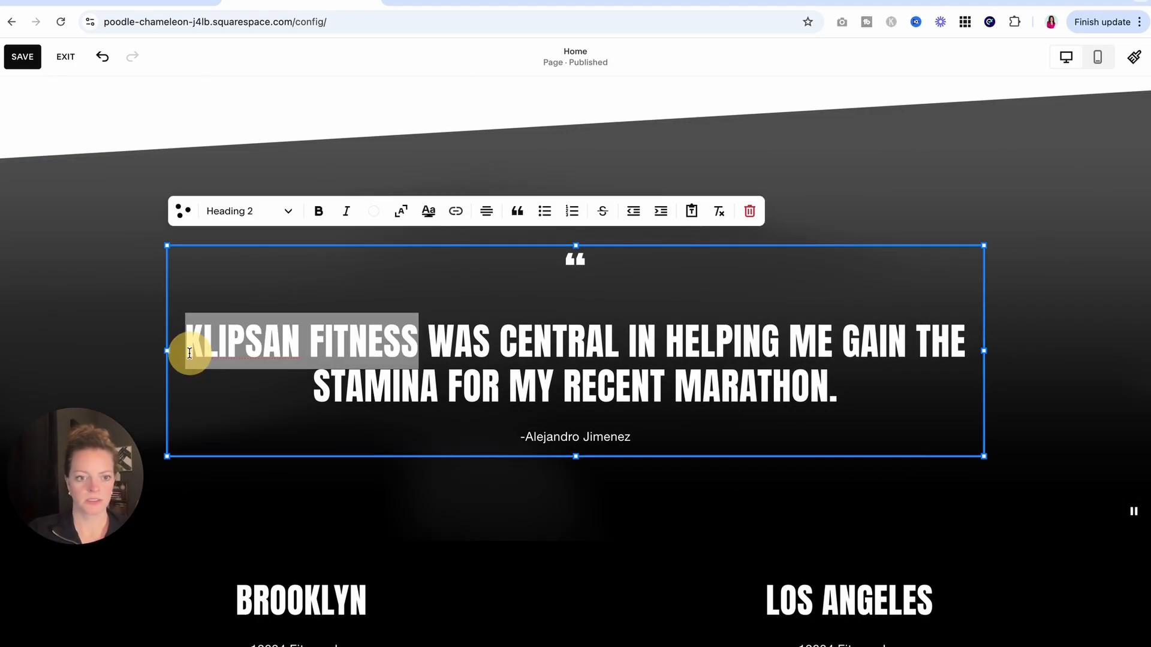
{"action": "left_click", "coordinate": [373, 211]}
{"action": "left_click", "coordinate": [369, 294]}
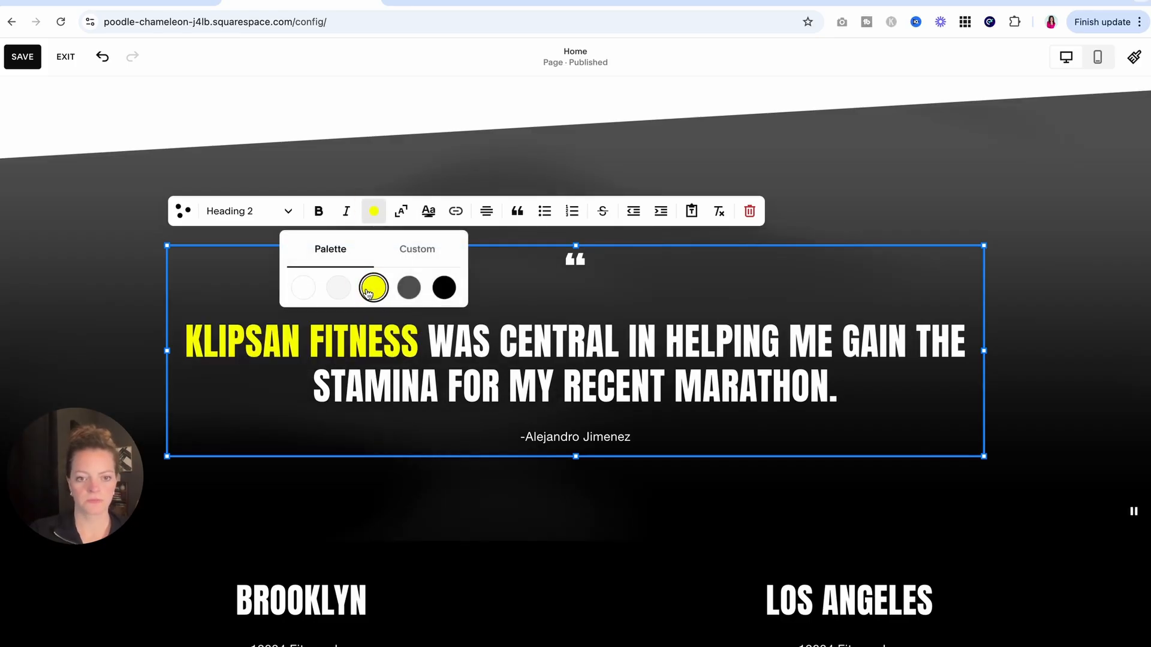
{"action": "left_click", "coordinate": [102, 324]}
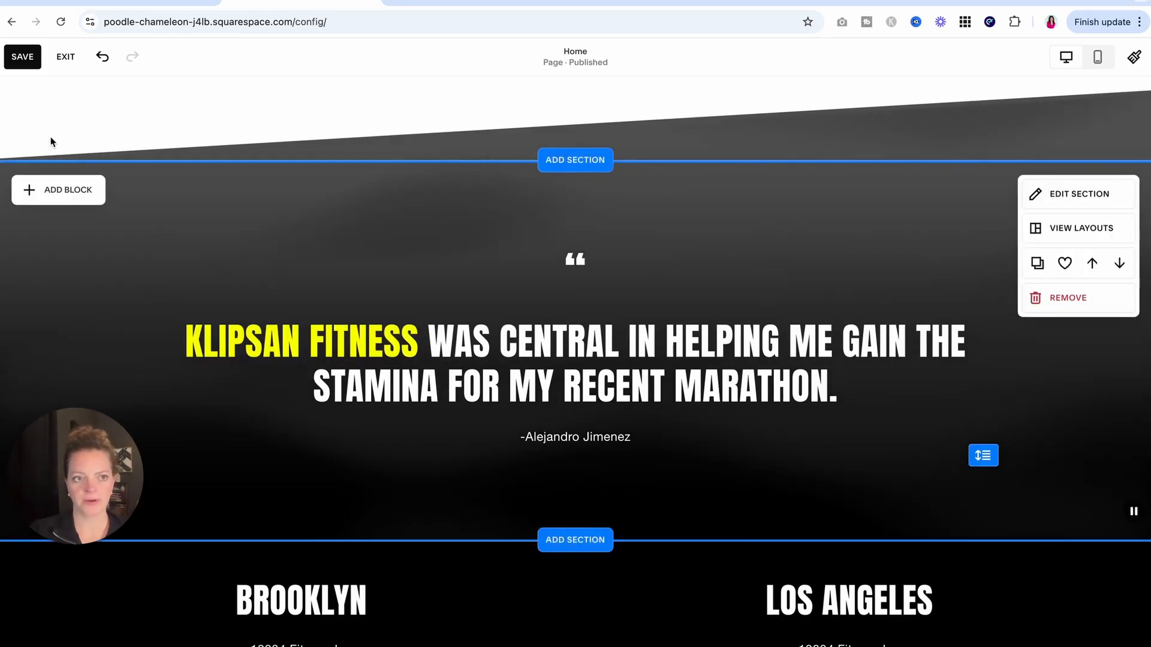
{"action": "left_click", "coordinate": [22, 56]}
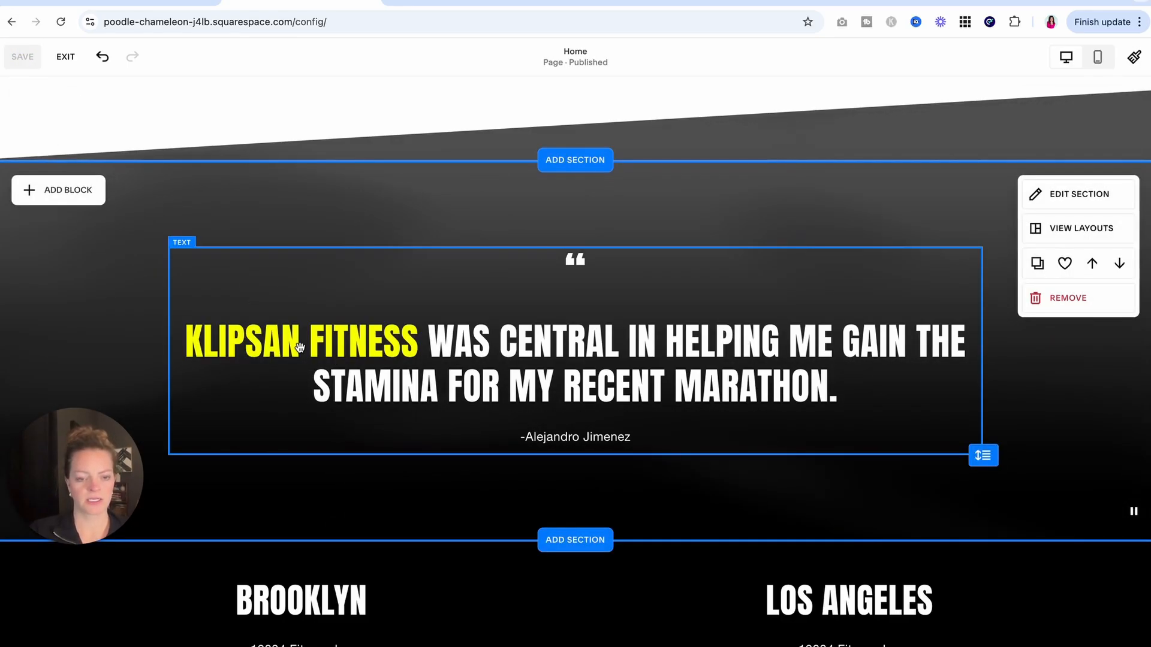
{"action": "scroll", "coordinate": [299, 348], "scroll_direction": "down", "scroll_amount": 1}
{"action": "scroll", "coordinate": [300, 348], "scroll_direction": "down", "scroll_amount": 1}
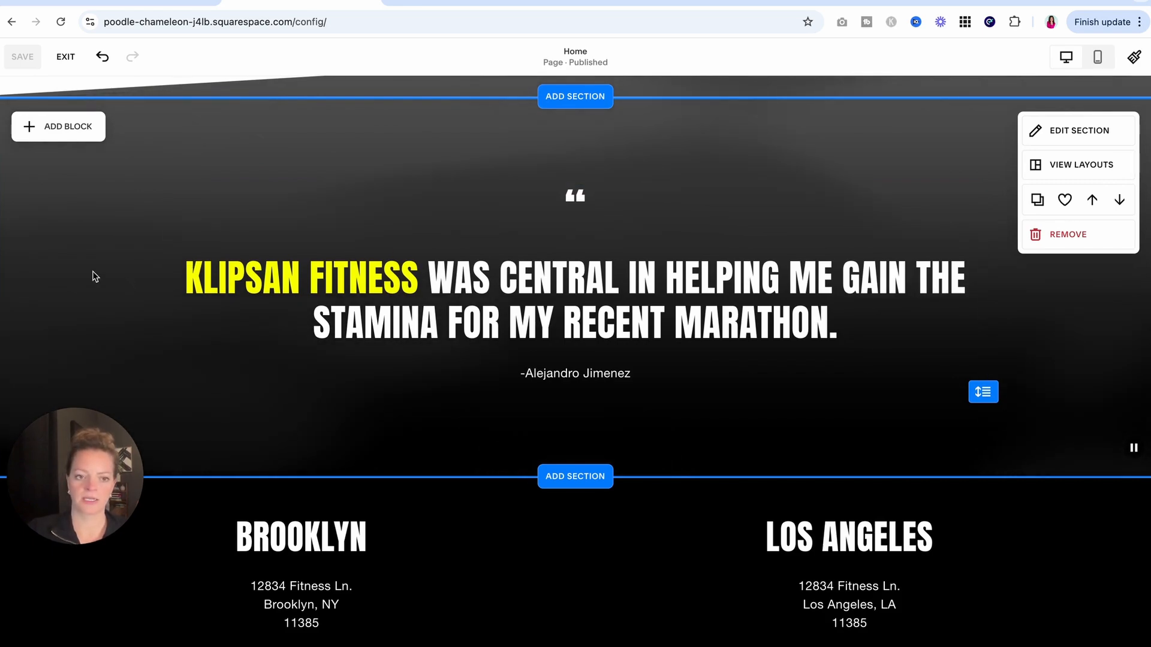
{"action": "scroll", "coordinate": [120, 286], "scroll_direction": "down", "scroll_amount": 2}
{"action": "scroll", "coordinate": [125, 292], "scroll_direction": "down", "scroll_amount": 2}
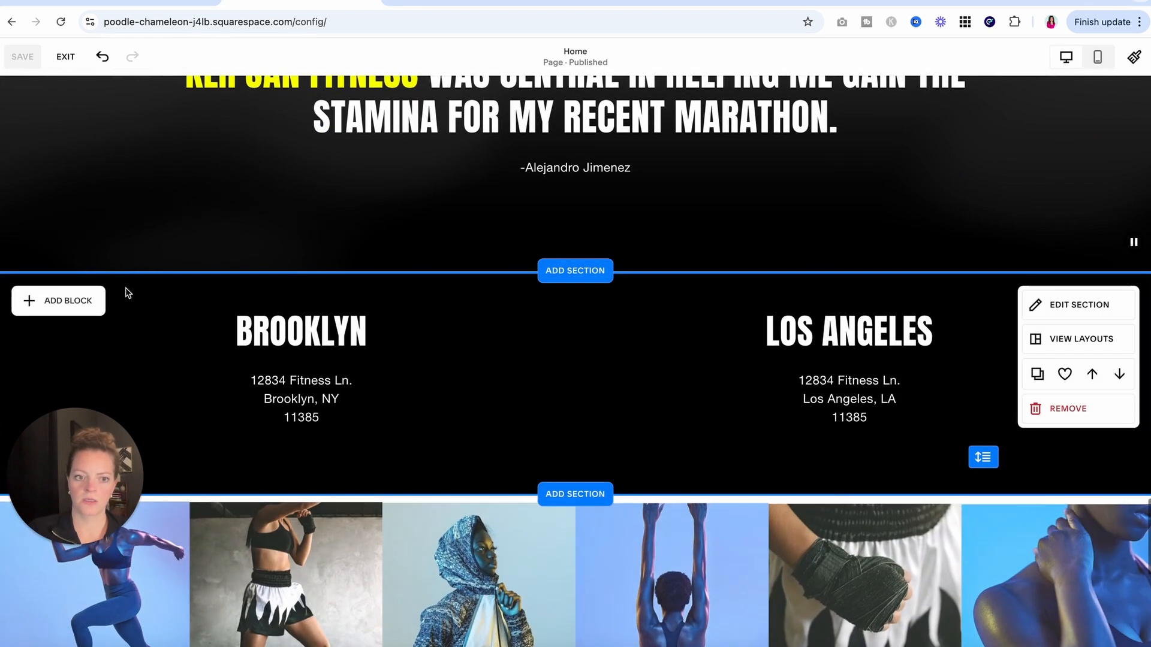
{"action": "scroll", "coordinate": [125, 293], "scroll_direction": "up", "scroll_amount": 3}
{"action": "scroll", "coordinate": [126, 293], "scroll_direction": "down", "scroll_amount": 2}
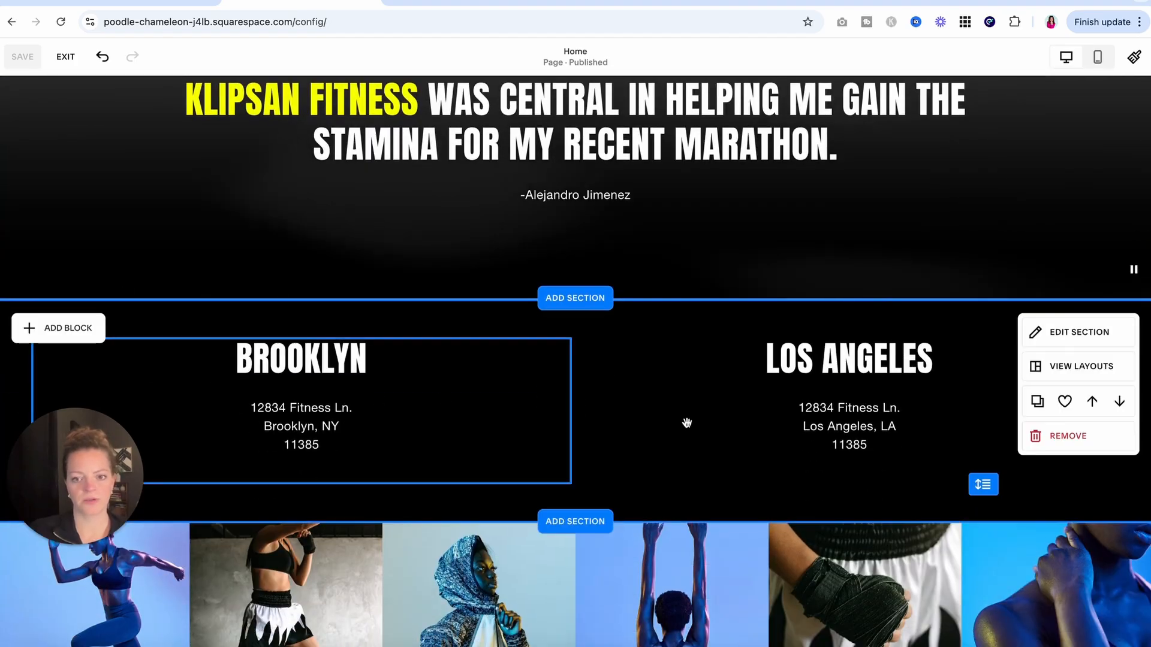
Inspect the images in the gallery section below the location addresses by selecting them all, and close the gallery without changing it
{"action": "scroll", "coordinate": [534, 395], "scroll_direction": "down", "scroll_amount": 2}
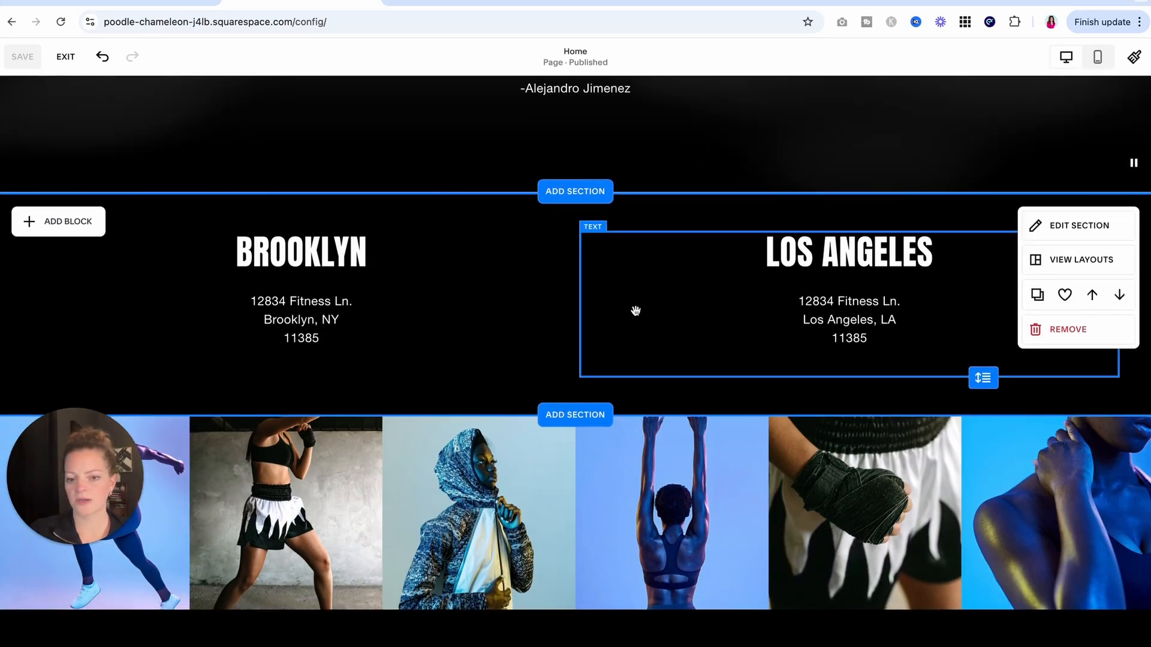
{"action": "scroll", "coordinate": [700, 361], "scroll_direction": "down", "scroll_amount": 3}
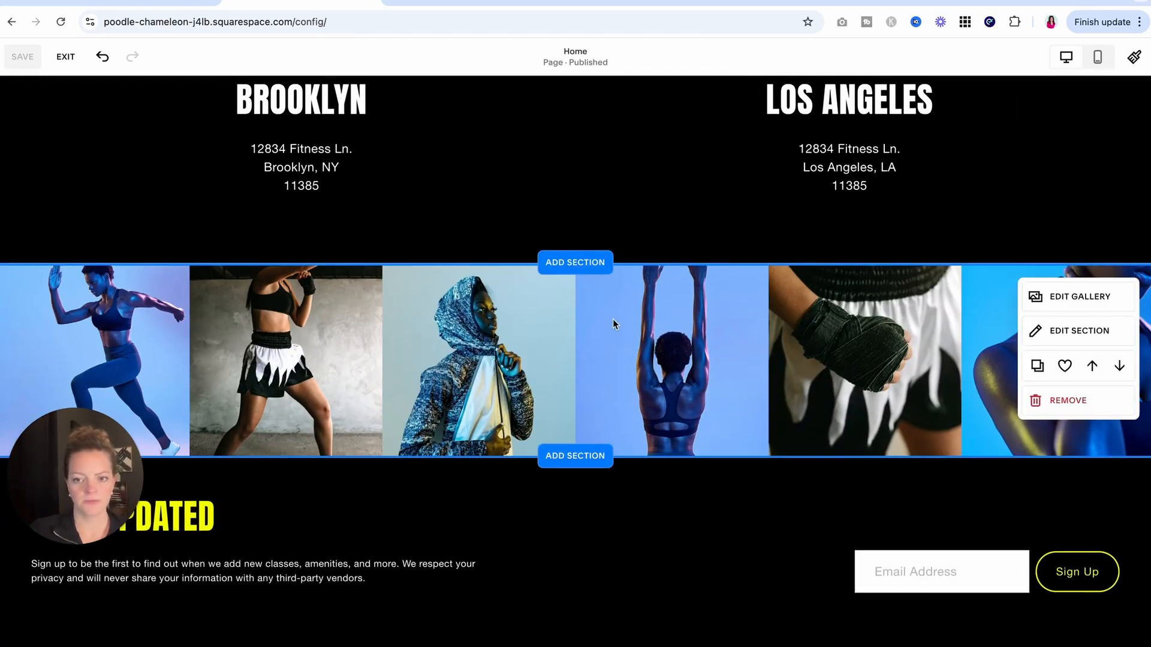
{"action": "left_click", "coordinate": [1088, 296]}
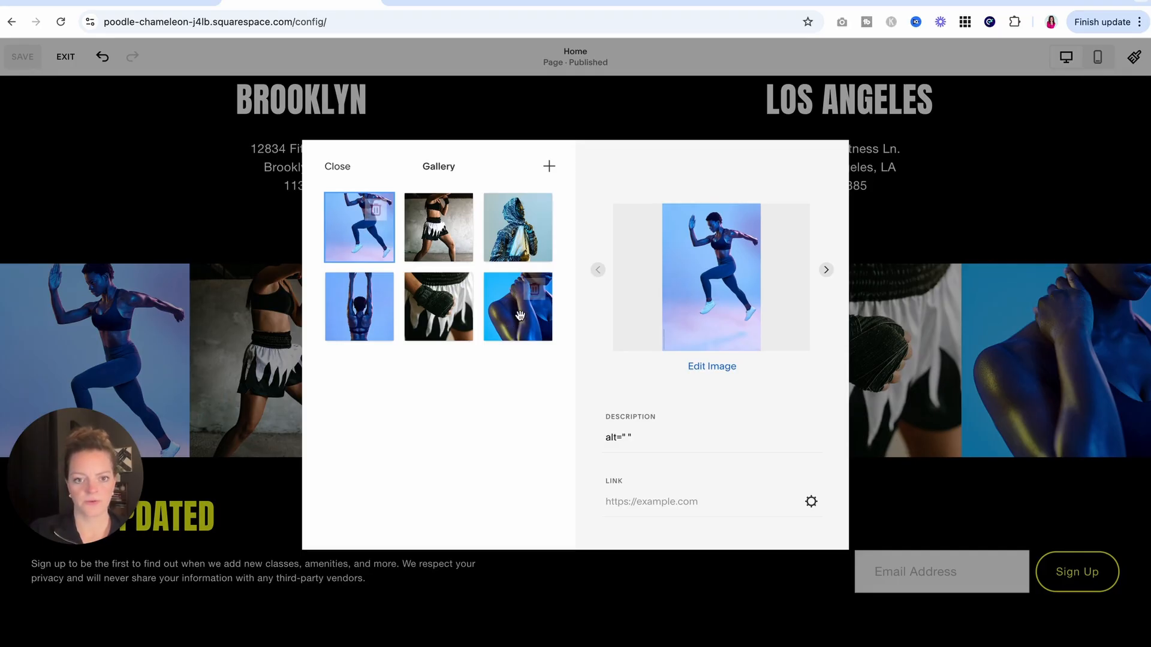
{"action": "left_click", "coordinate": [534, 318], "text": "shift"}
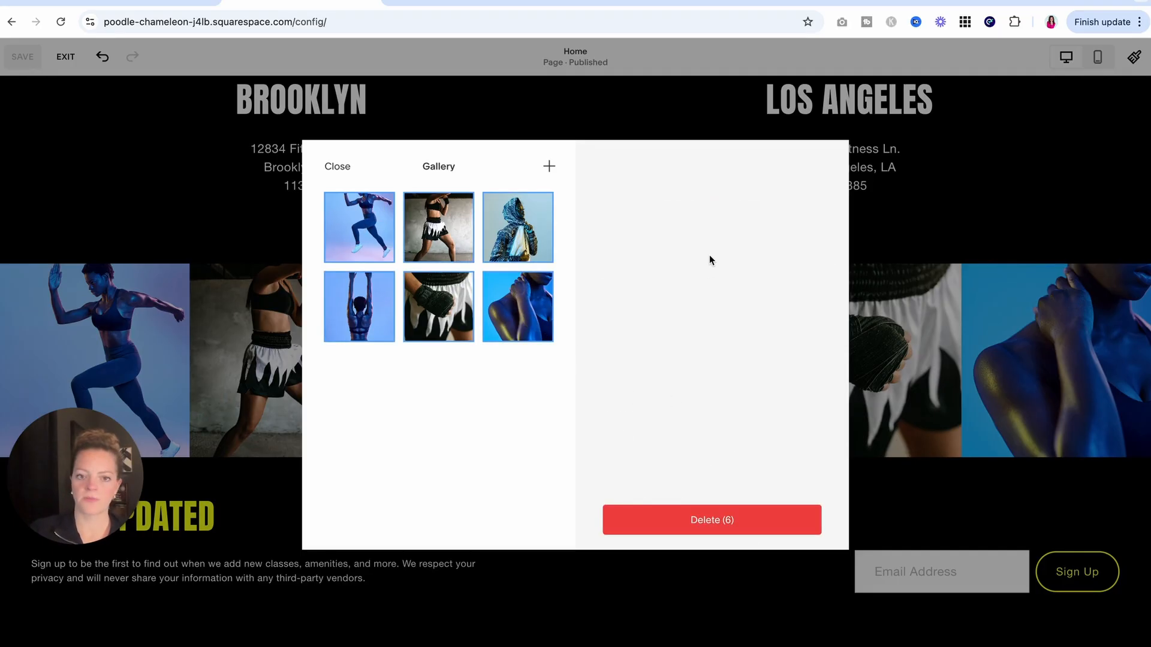
{"action": "left_click", "coordinate": [340, 167]}
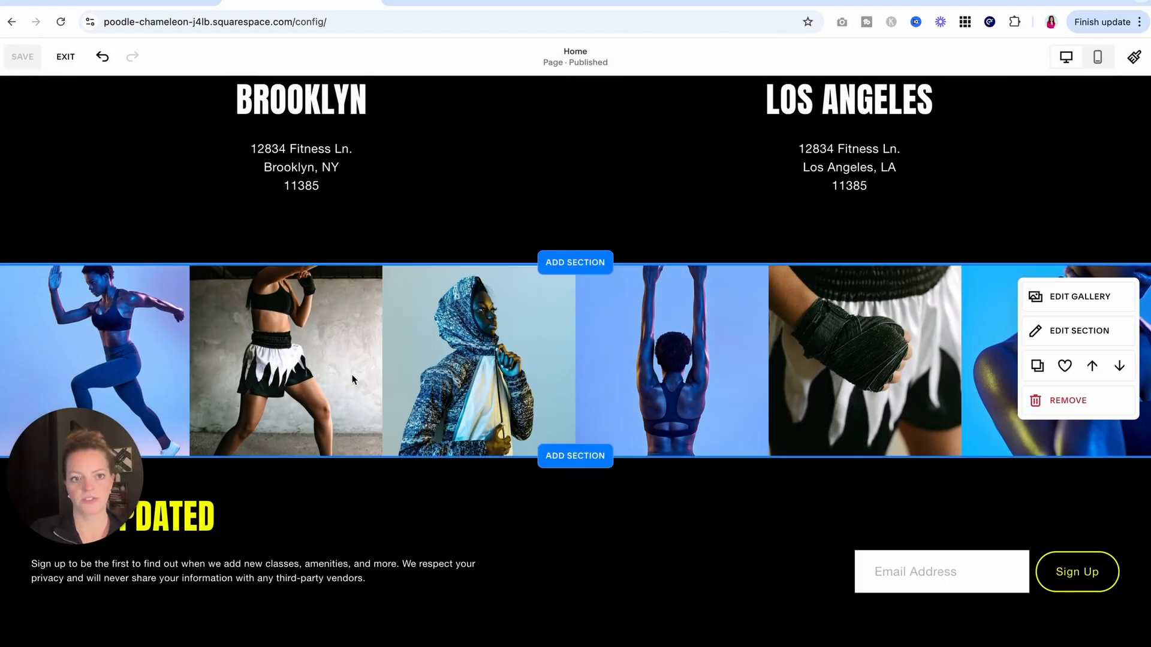
Add the image gallery section to the saved sections and remove it from the Home page
{"action": "scroll", "coordinate": [450, 359], "scroll_direction": "up", "scroll_amount": 1}
{"action": "scroll", "coordinate": [449, 358], "scroll_direction": "down", "scroll_amount": 2}
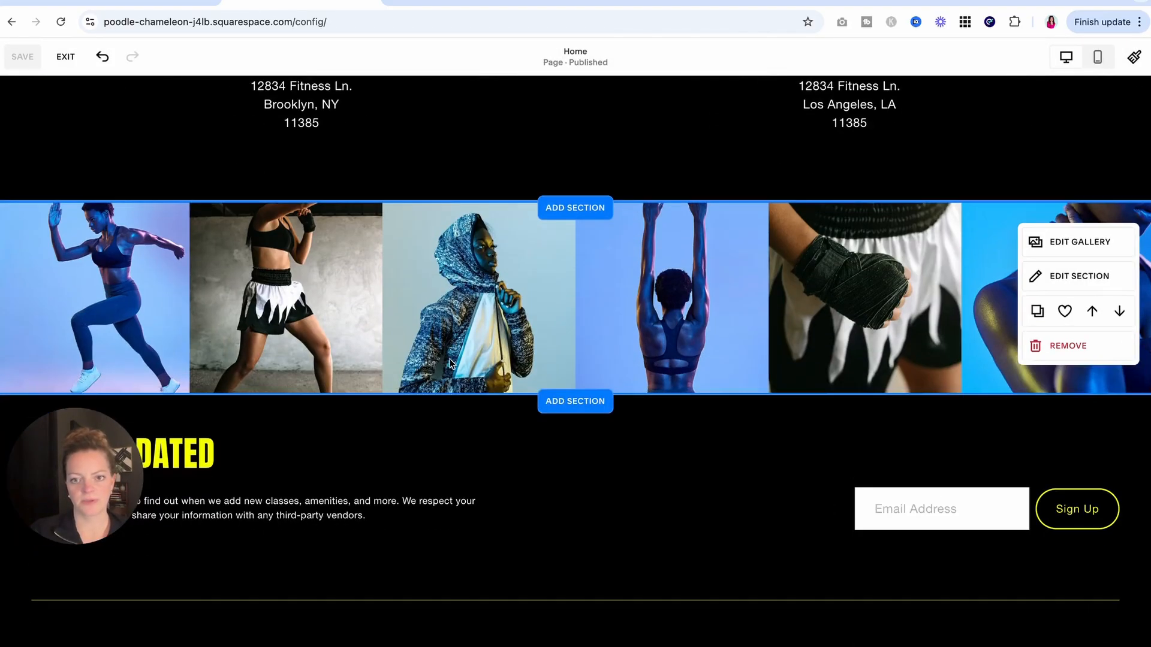
{"action": "scroll", "coordinate": [449, 363], "scroll_direction": "up", "scroll_amount": 3}
{"action": "scroll", "coordinate": [450, 362], "scroll_direction": "up", "scroll_amount": 1}
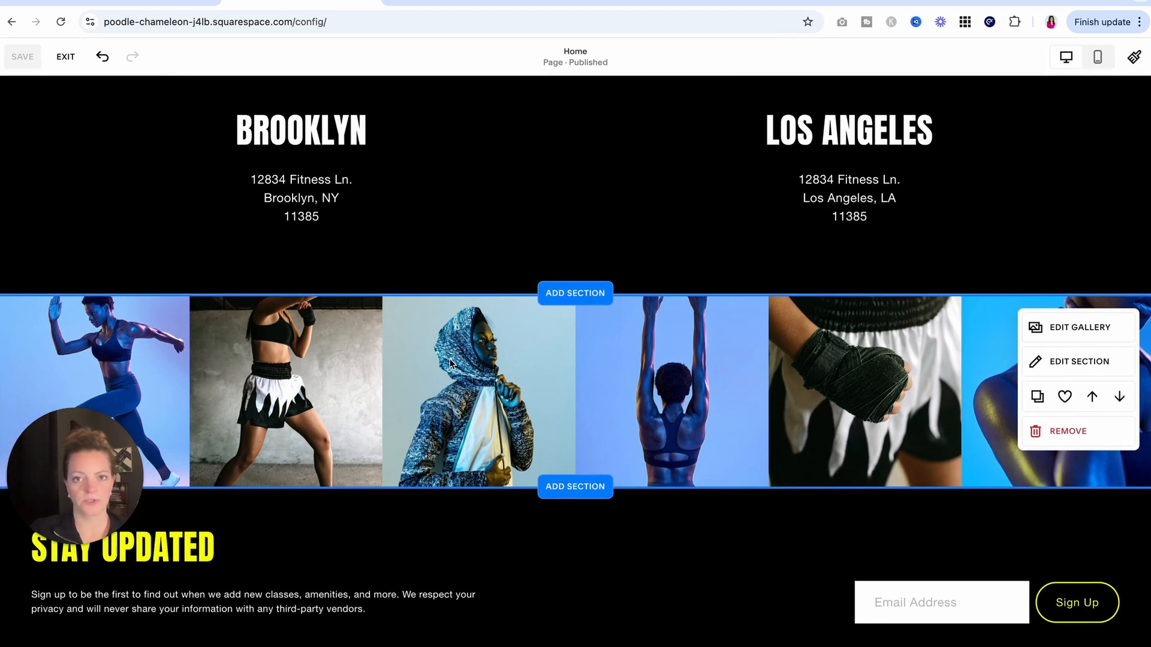
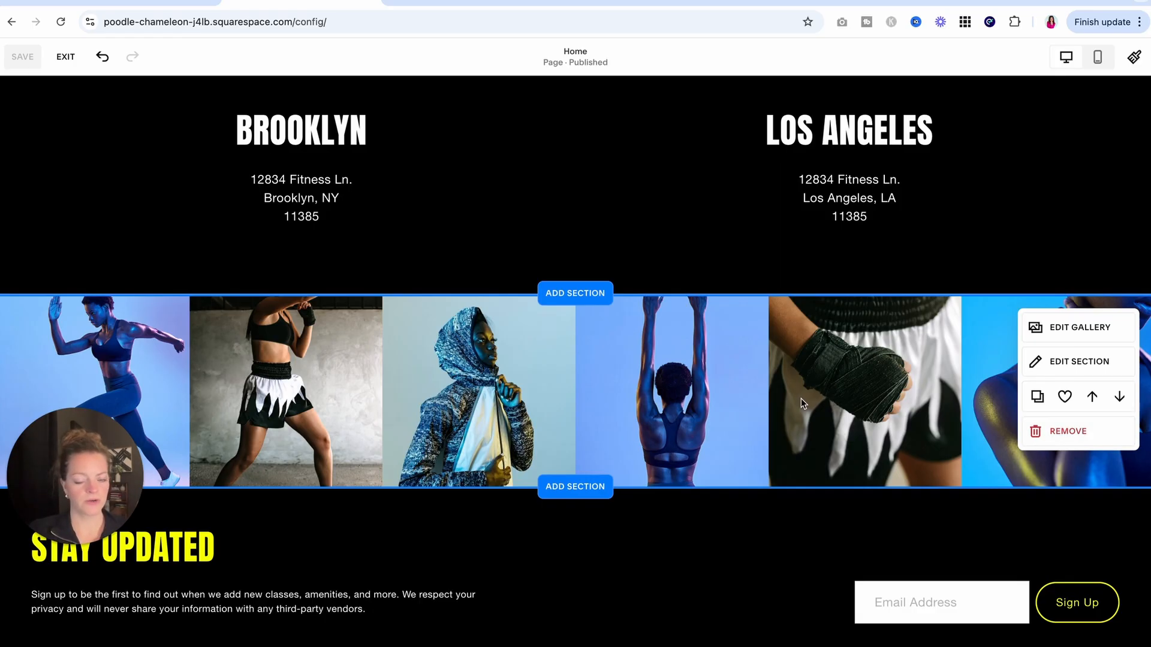
{"action": "left_click", "coordinate": [1065, 400]}
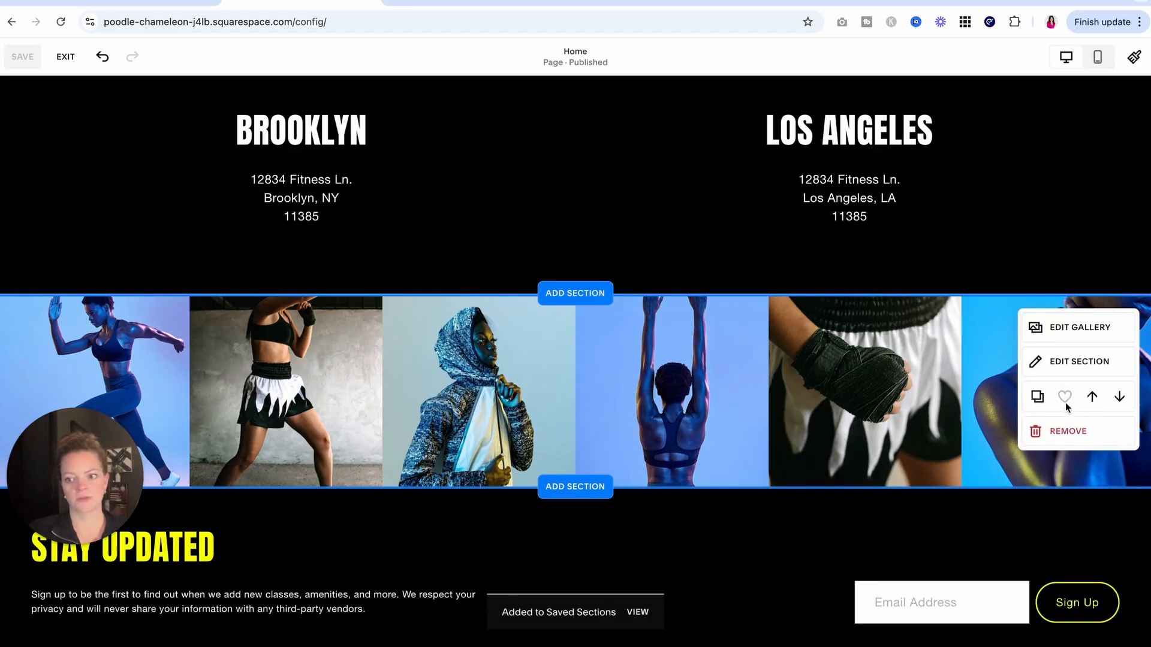
{"action": "left_click", "coordinate": [1068, 432]}
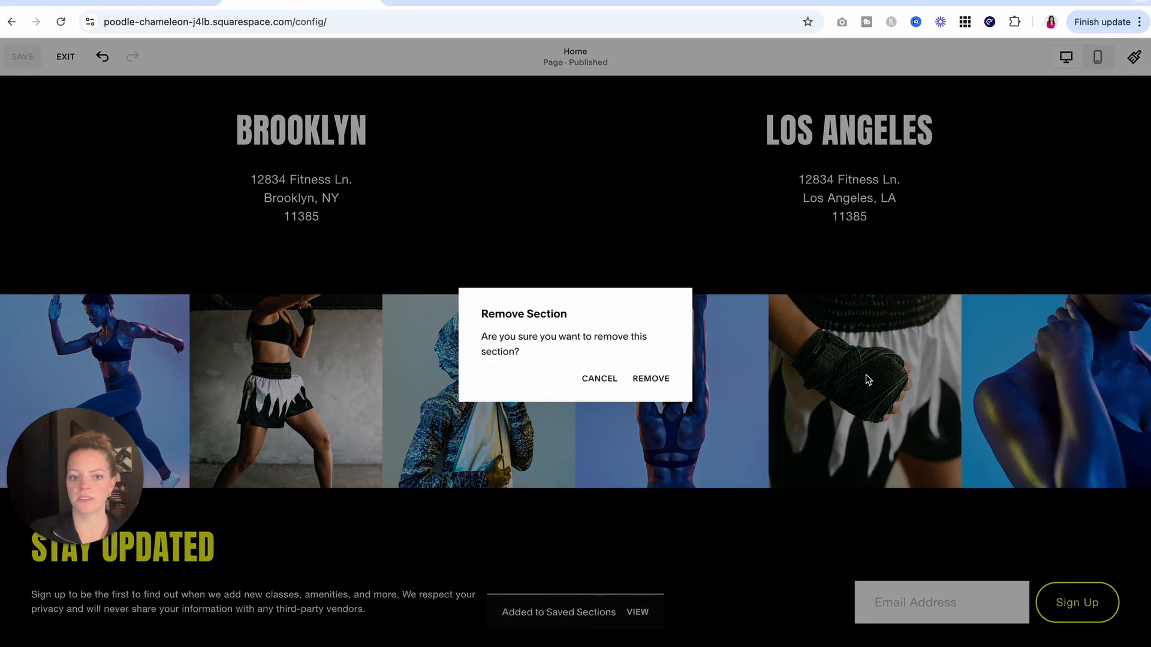
{"action": "left_click", "coordinate": [656, 389]}
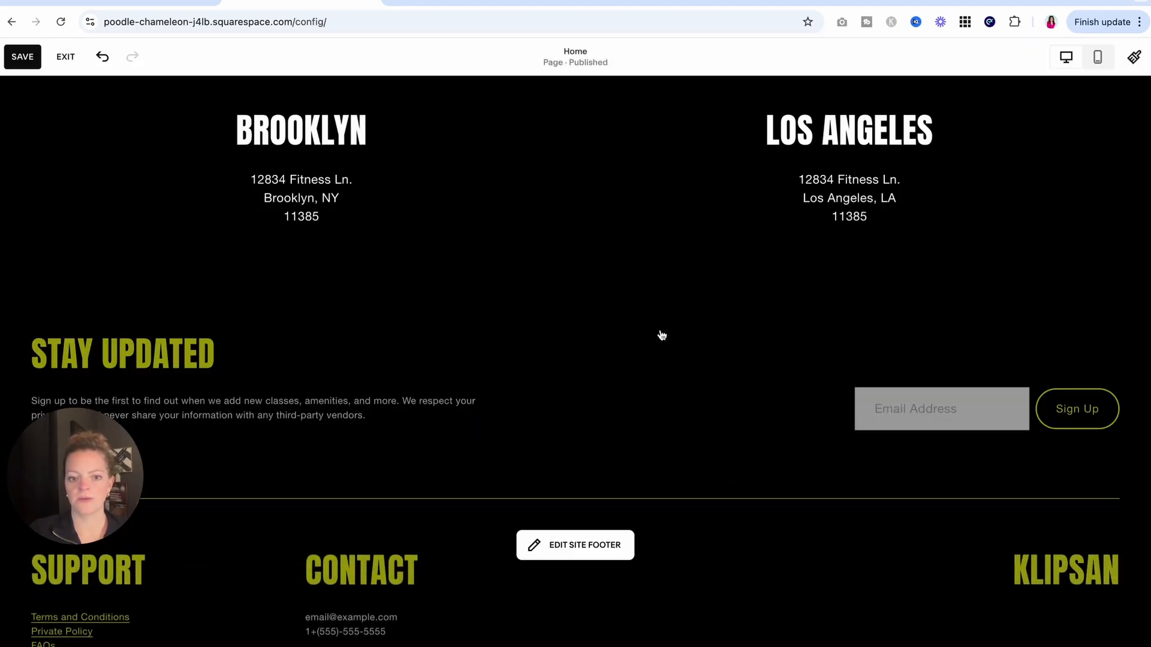
Insert the saved image gallery section below the Brooklyn and Los Angeles section and save the page
{"action": "scroll", "coordinate": [659, 332], "scroll_direction": "up", "scroll_amount": 2}
{"action": "scroll", "coordinate": [660, 330], "scroll_direction": "up", "scroll_amount": 1}
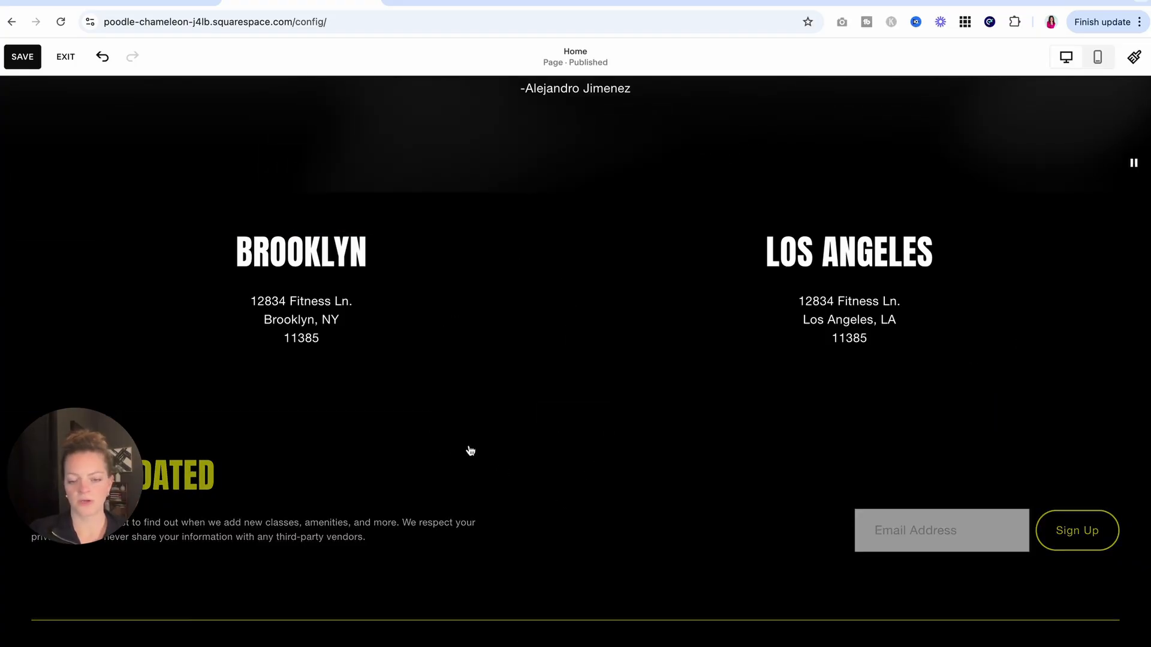
{"action": "left_click", "coordinate": [587, 421]}
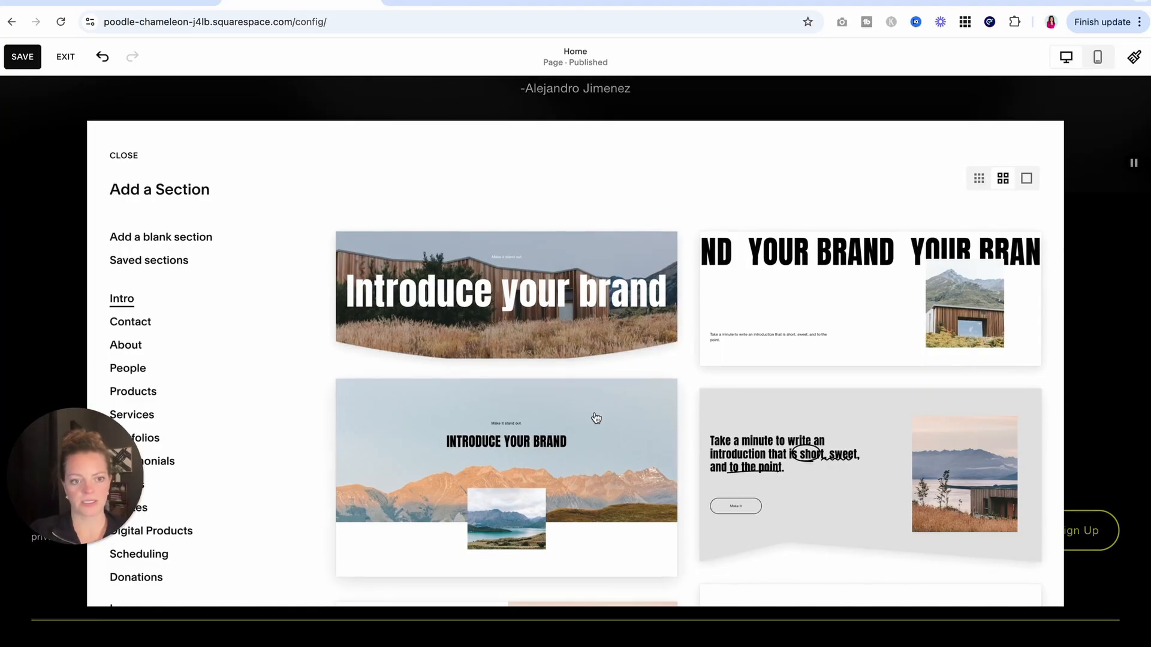
{"action": "left_click", "coordinate": [151, 262]}
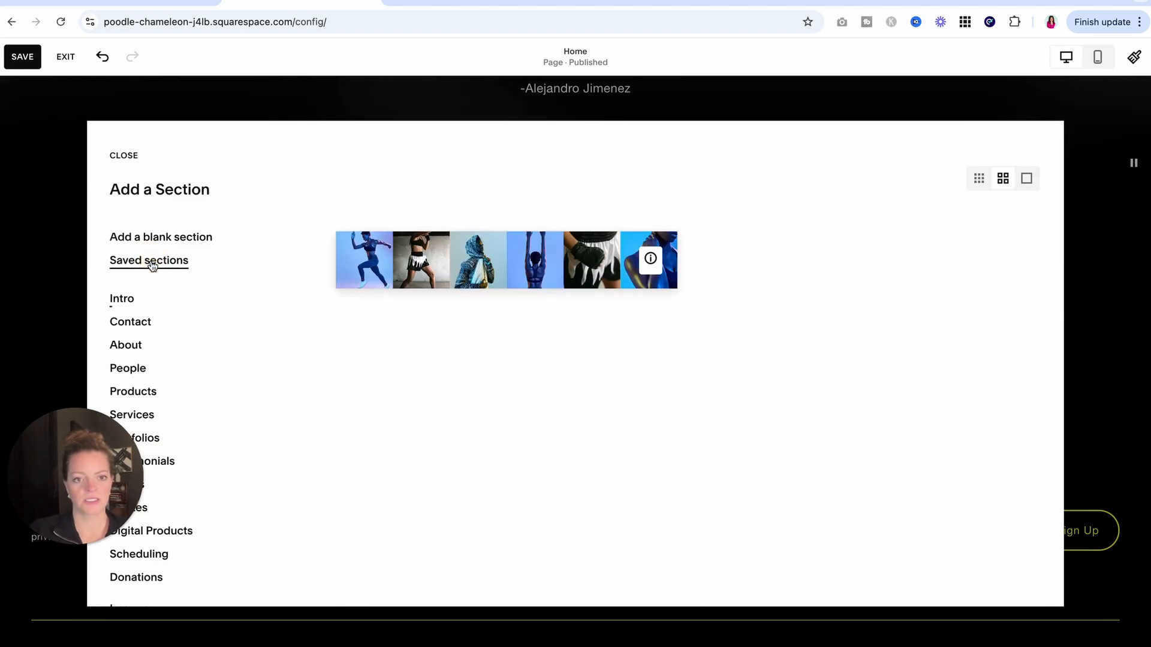
{"action": "left_click", "coordinate": [531, 273]}
{"action": "scroll", "coordinate": [714, 311], "scroll_direction": "down", "scroll_amount": 5}
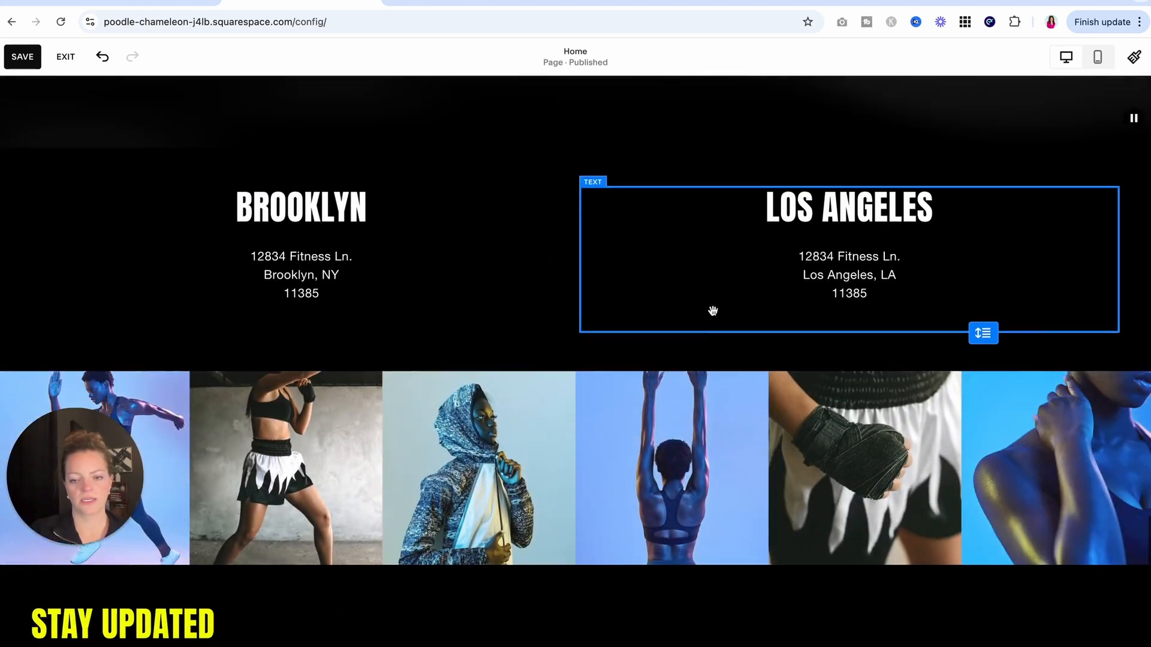
{"action": "scroll", "coordinate": [715, 316], "scroll_direction": "up", "scroll_amount": 2}
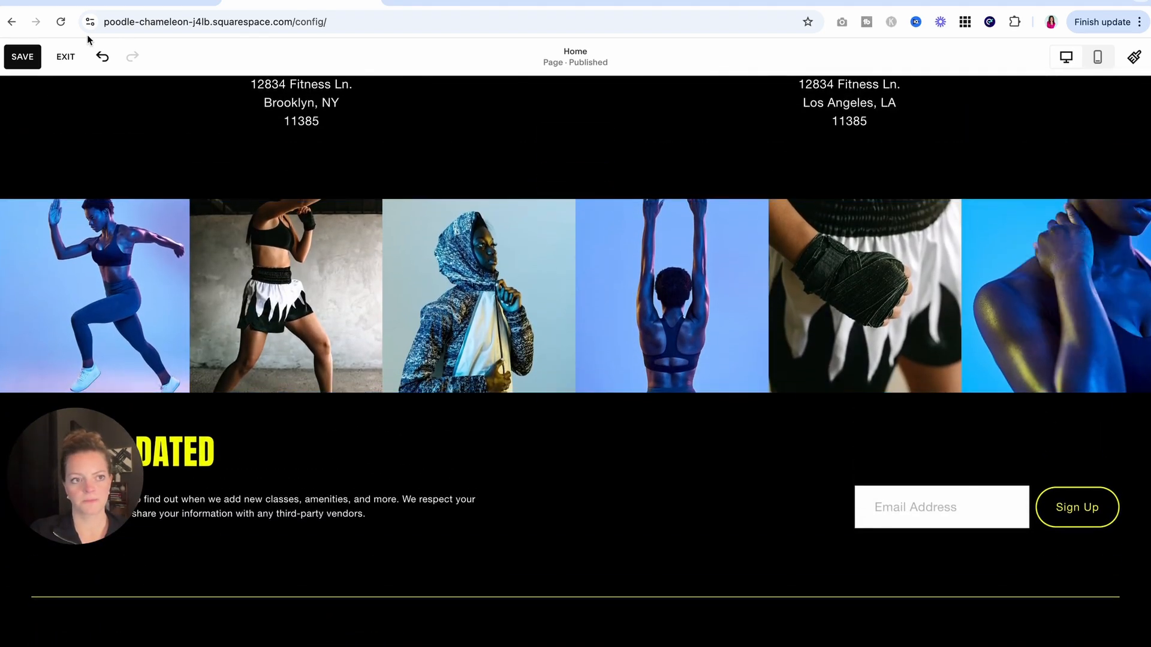
{"action": "left_click", "coordinate": [24, 58]}
Start editing the site footer and open the settings of its newsletter sign-up block
{"action": "mouse_move", "coordinate": [139, 207]}
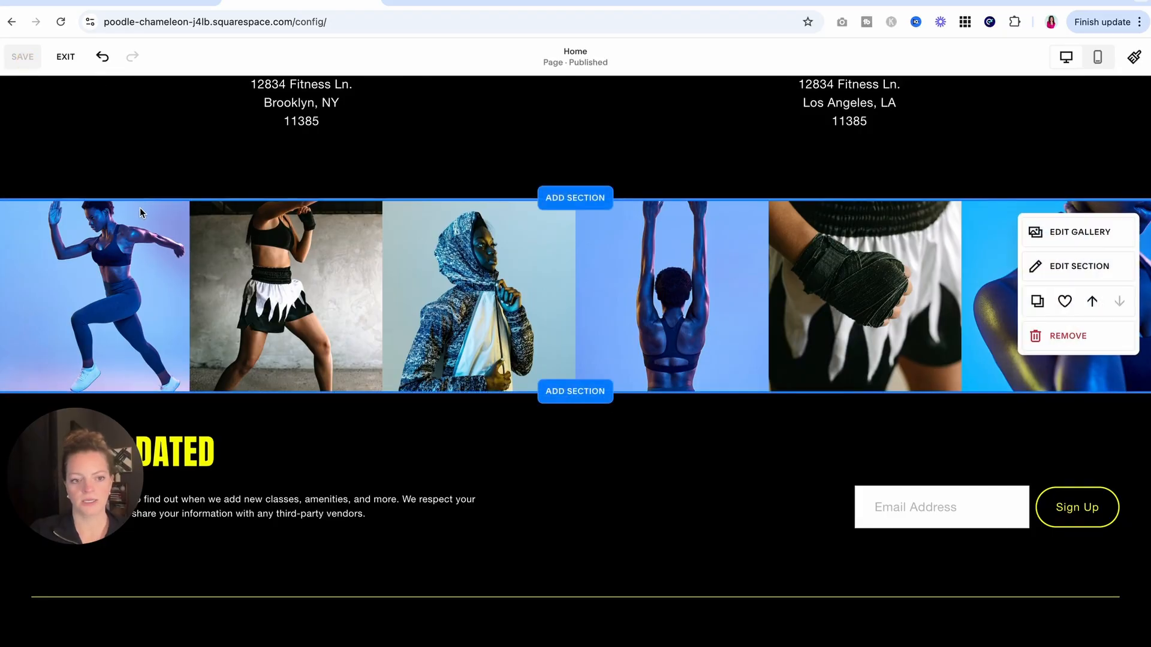
{"action": "scroll", "coordinate": [139, 207], "scroll_direction": "down", "scroll_amount": 4}
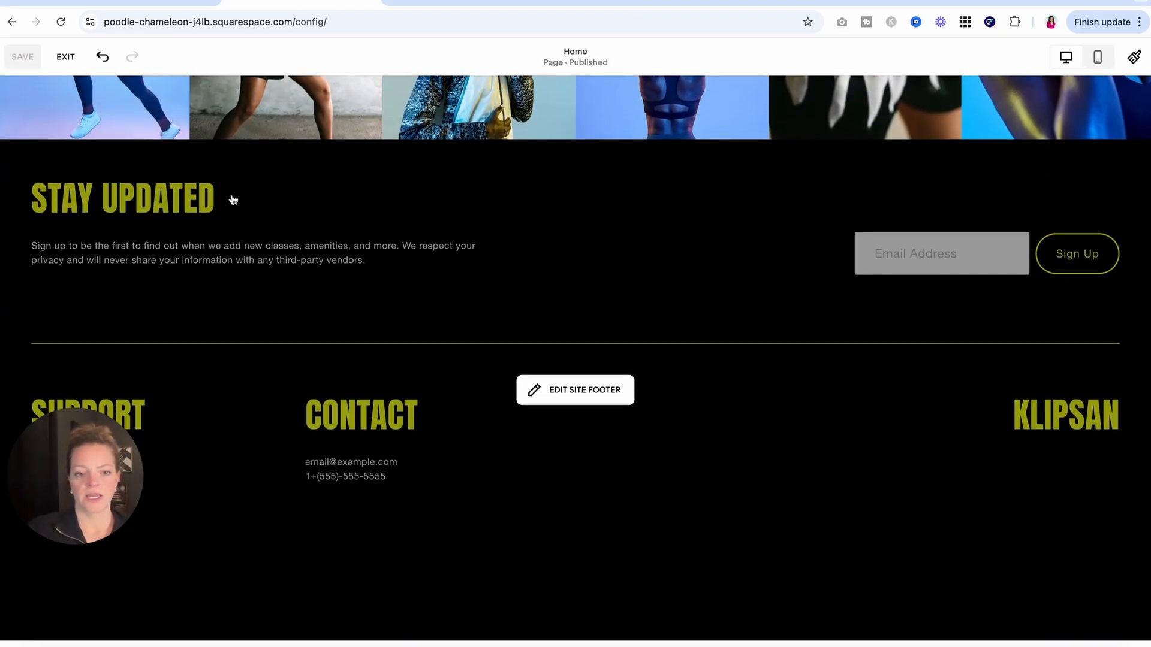
{"action": "scroll", "coordinate": [491, 192], "scroll_direction": "up", "scroll_amount": 20}
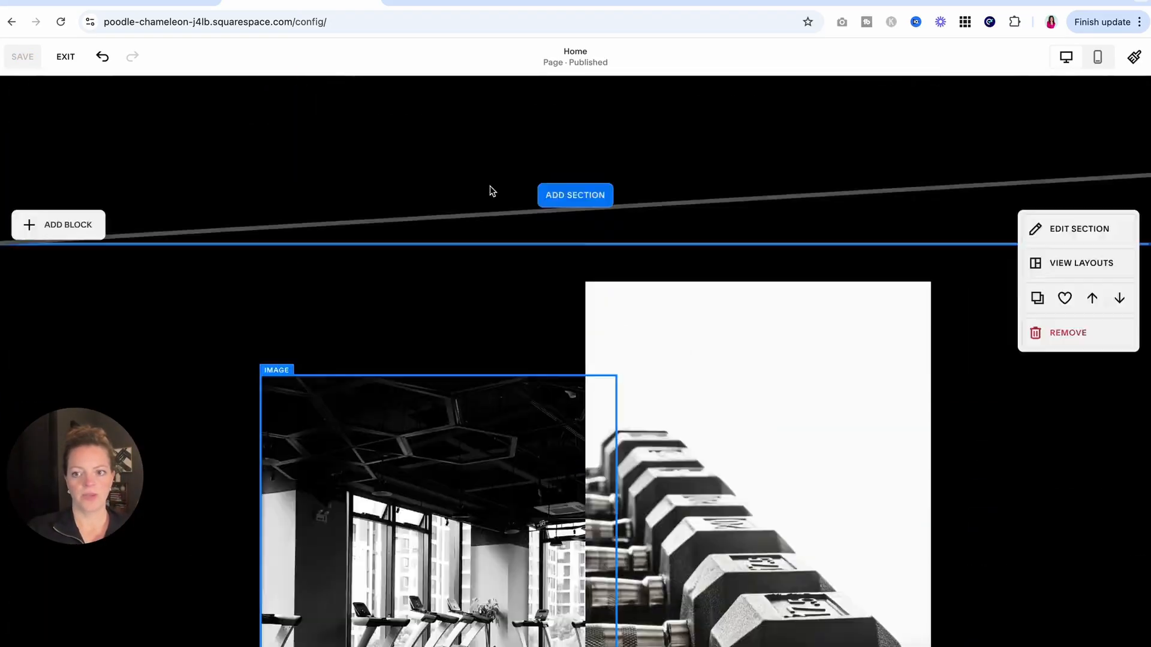
{"action": "scroll", "coordinate": [492, 192], "scroll_direction": "down", "scroll_amount": 12}
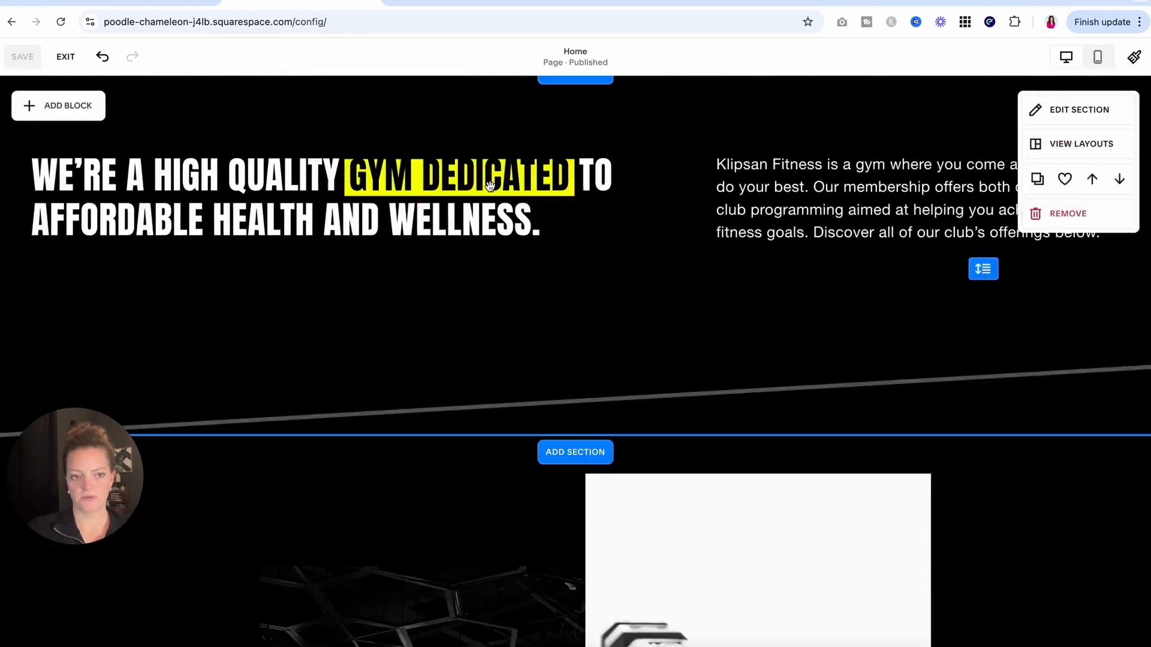
{"action": "scroll", "coordinate": [490, 190], "scroll_direction": "down", "scroll_amount": 15}
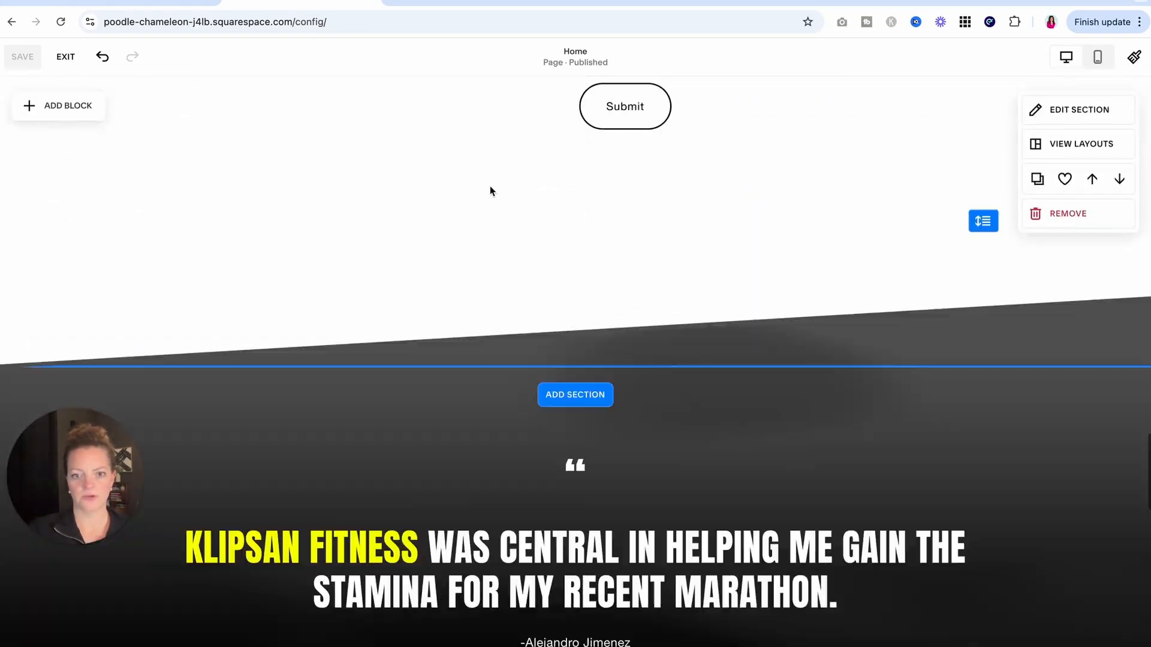
{"action": "scroll", "coordinate": [491, 190], "scroll_direction": "down", "scroll_amount": 4}
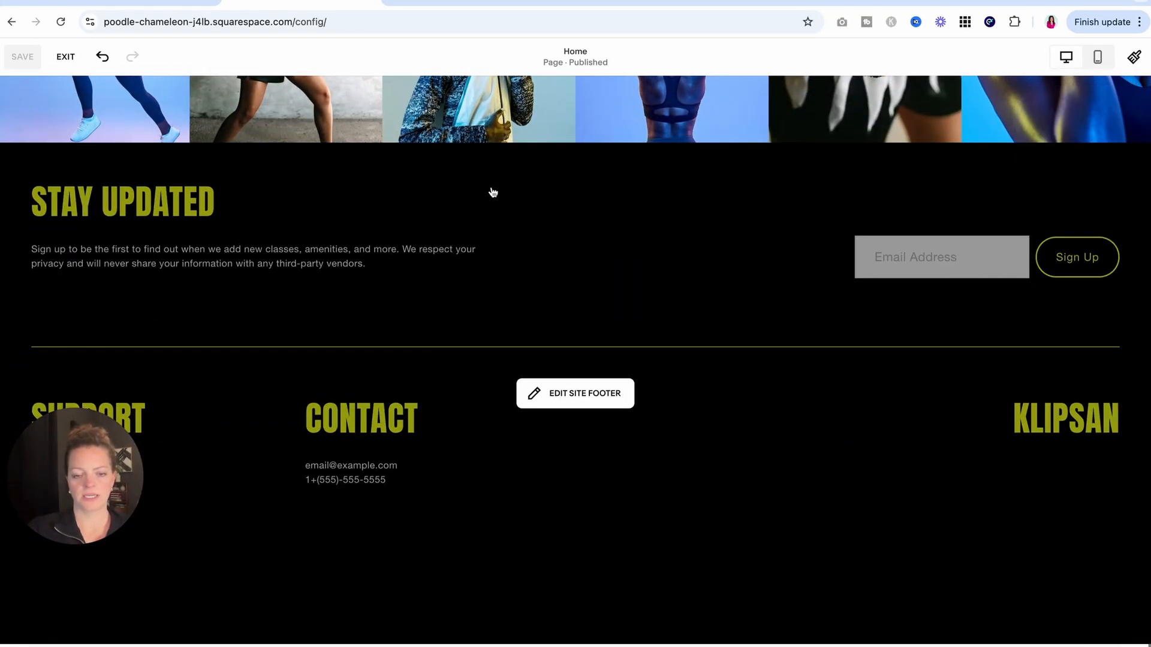
{"action": "left_click", "coordinate": [574, 394]}
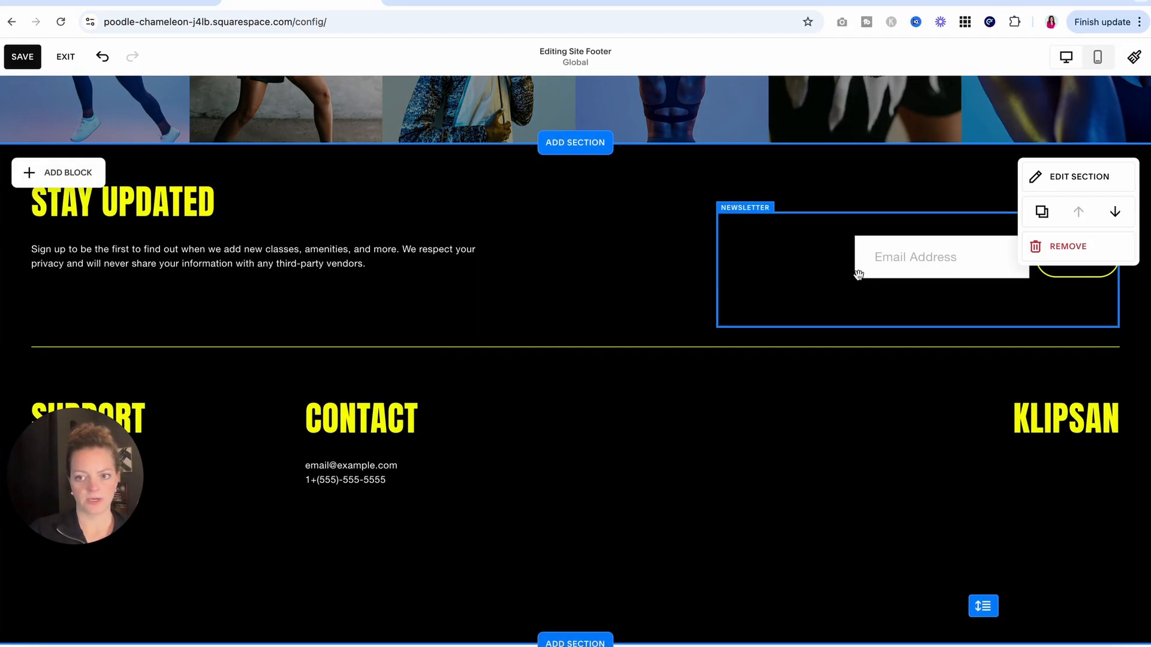
{"action": "left_click", "coordinate": [278, 249]}
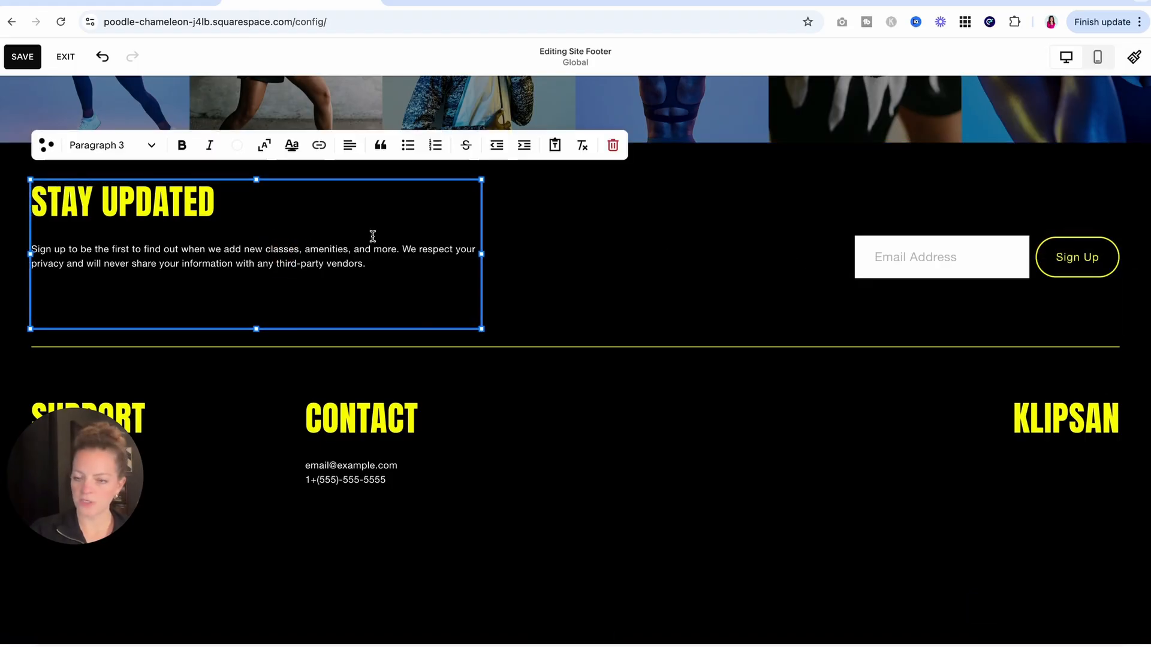
{"action": "left_click", "coordinate": [887, 269]}
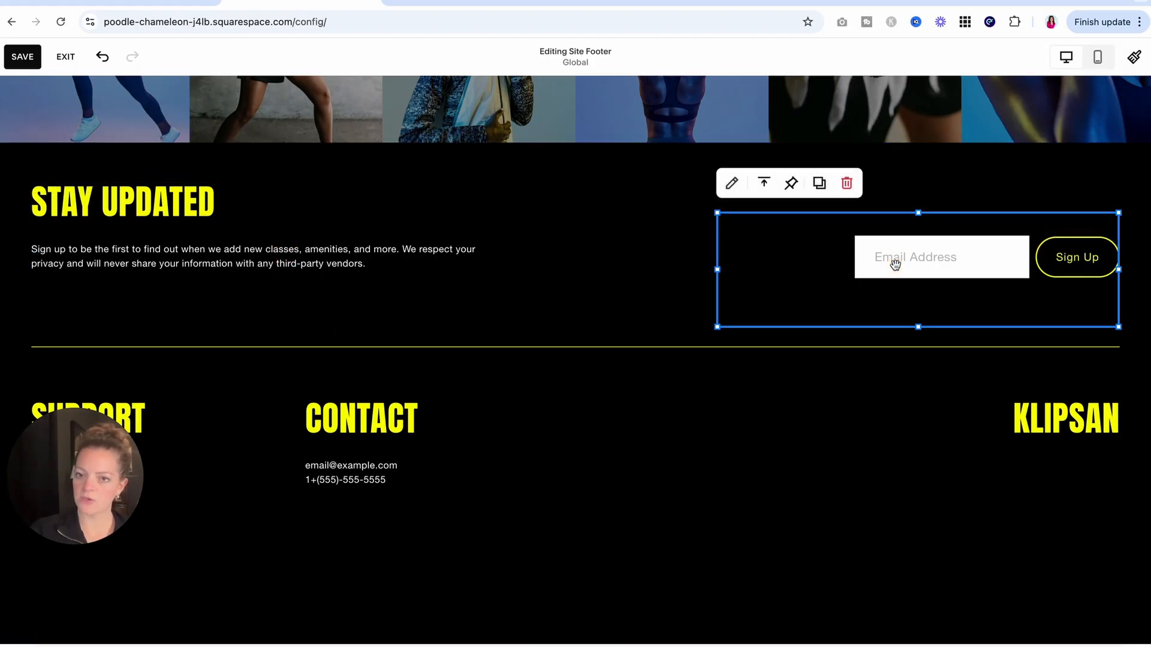
{"action": "left_click", "coordinate": [732, 183]}
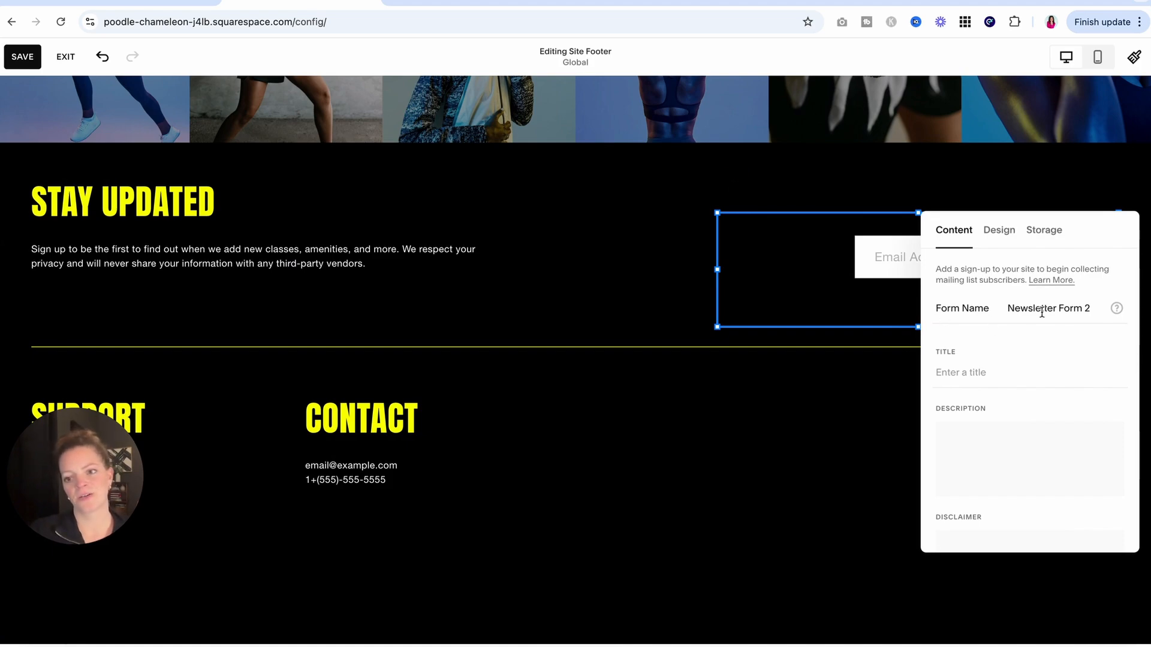
Move the newsletter settings clear of the form and give the newsletter block the title "Sign Up"
{"action": "left_click_drag", "start_coordinate": [1097, 237], "coordinate": [404, 244]}
{"action": "left_click", "coordinate": [276, 386]}
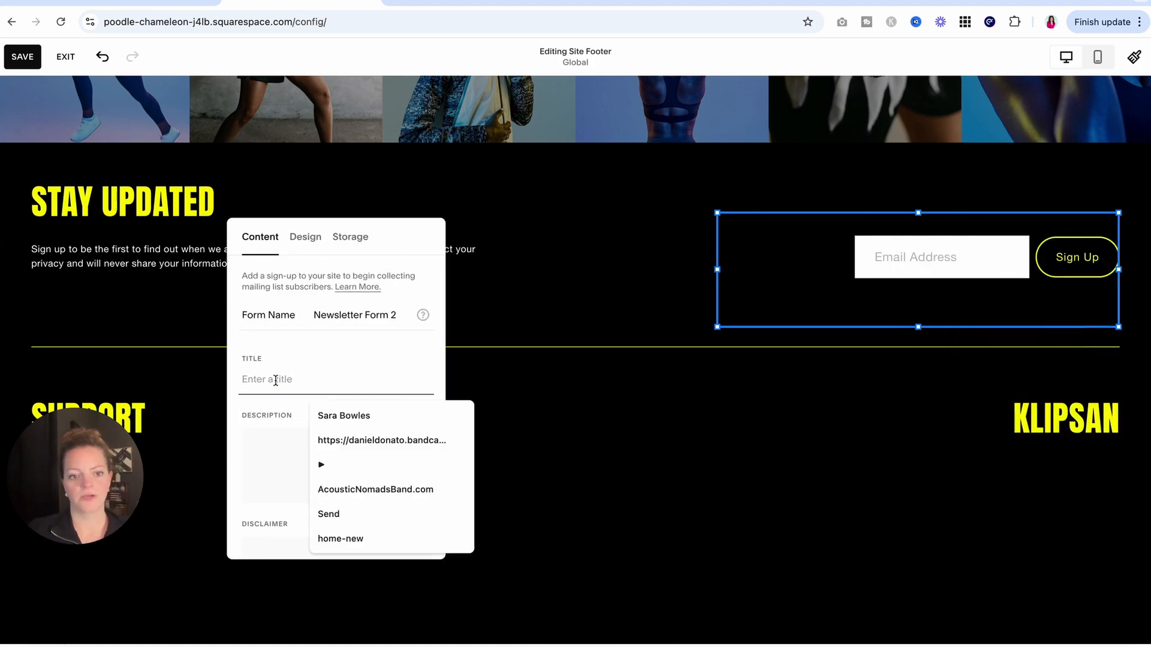
{"action": "type", "text": "Sign up"}
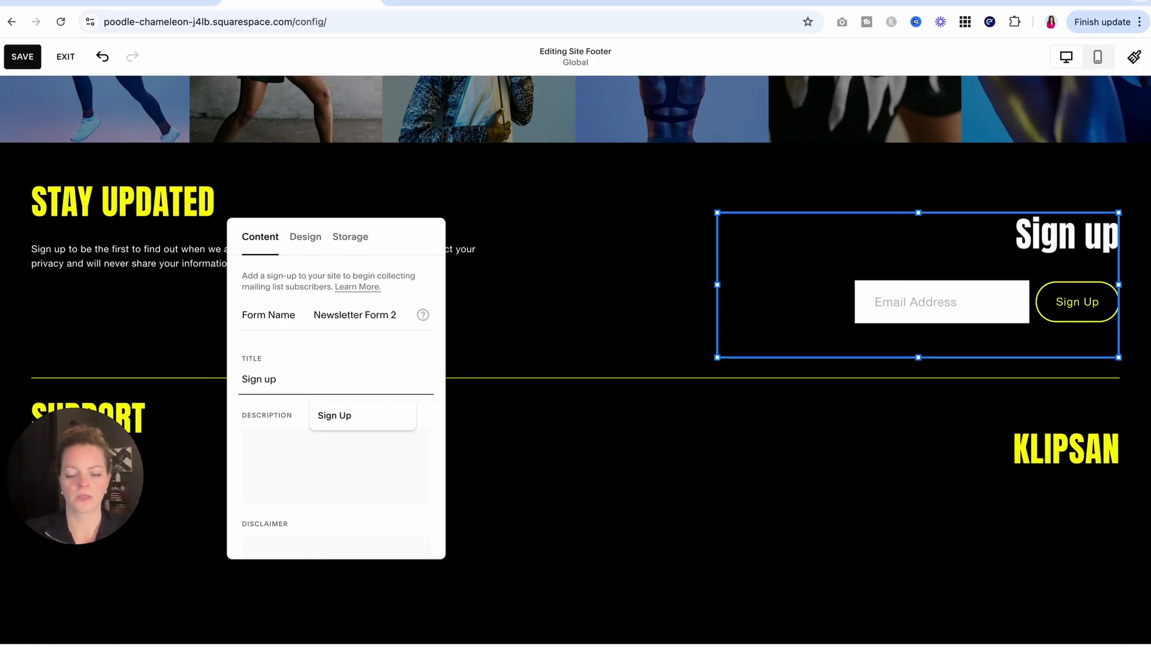
{"action": "key", "text": "BackSpace"}
{"action": "key", "text": "BackSpace"}
{"action": "type", "text": "Up"}
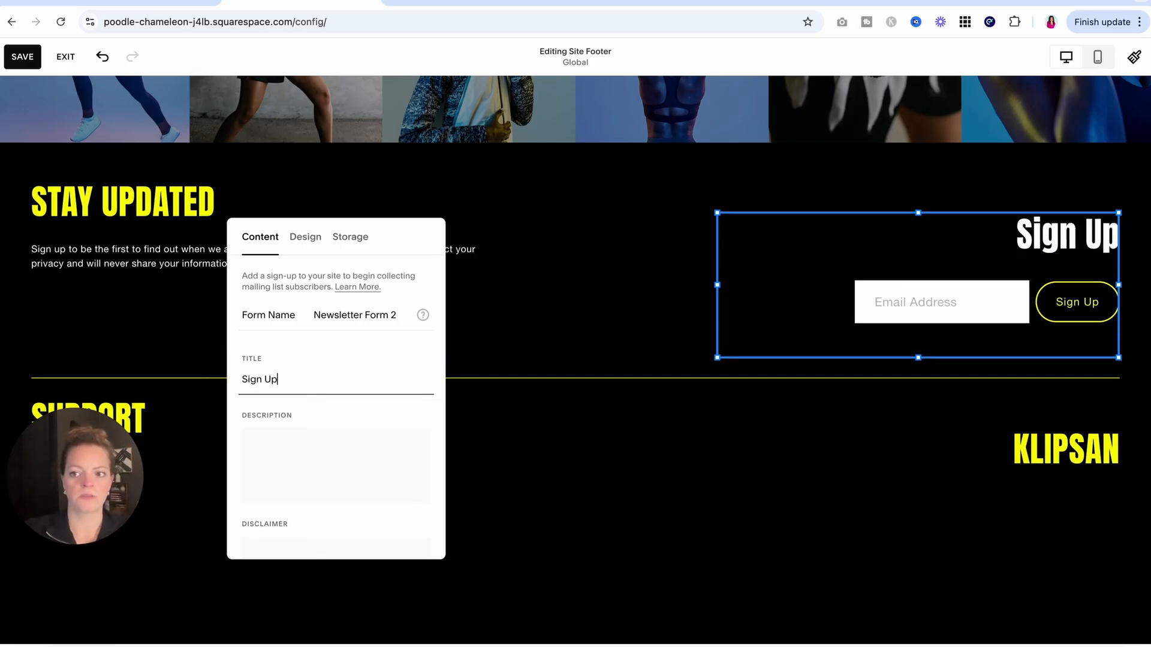
Add the newsletter description "Description of what people will get when they sign up." and make the name field required
{"action": "left_click", "coordinate": [305, 463]}
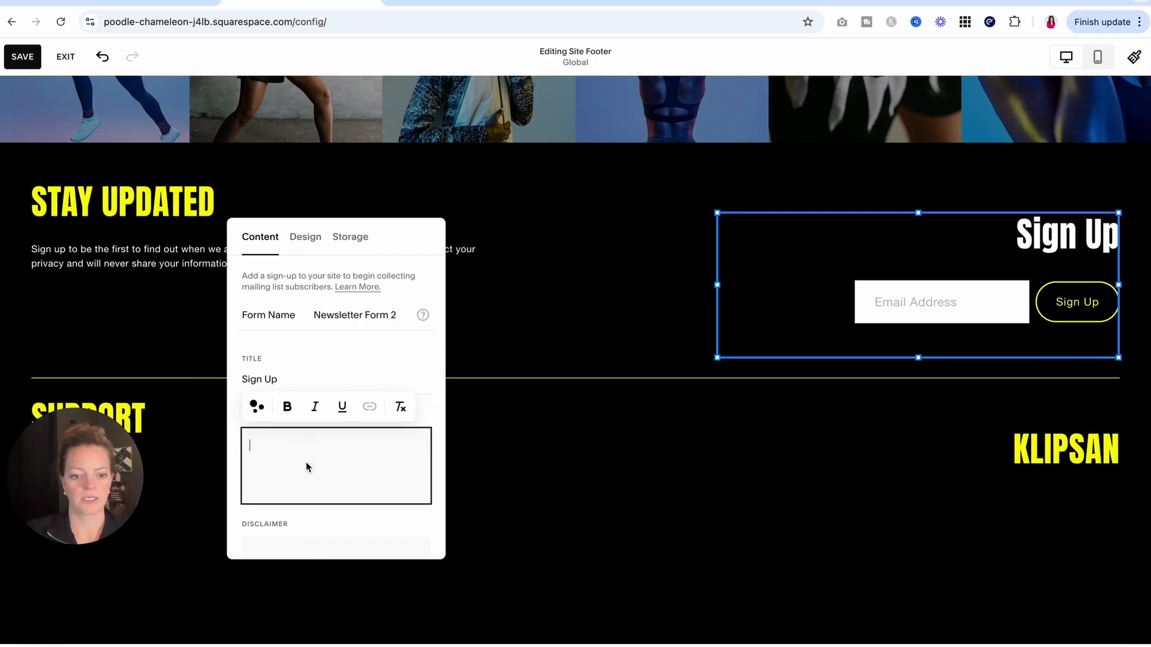
{"action": "type", "text": "Description o"}
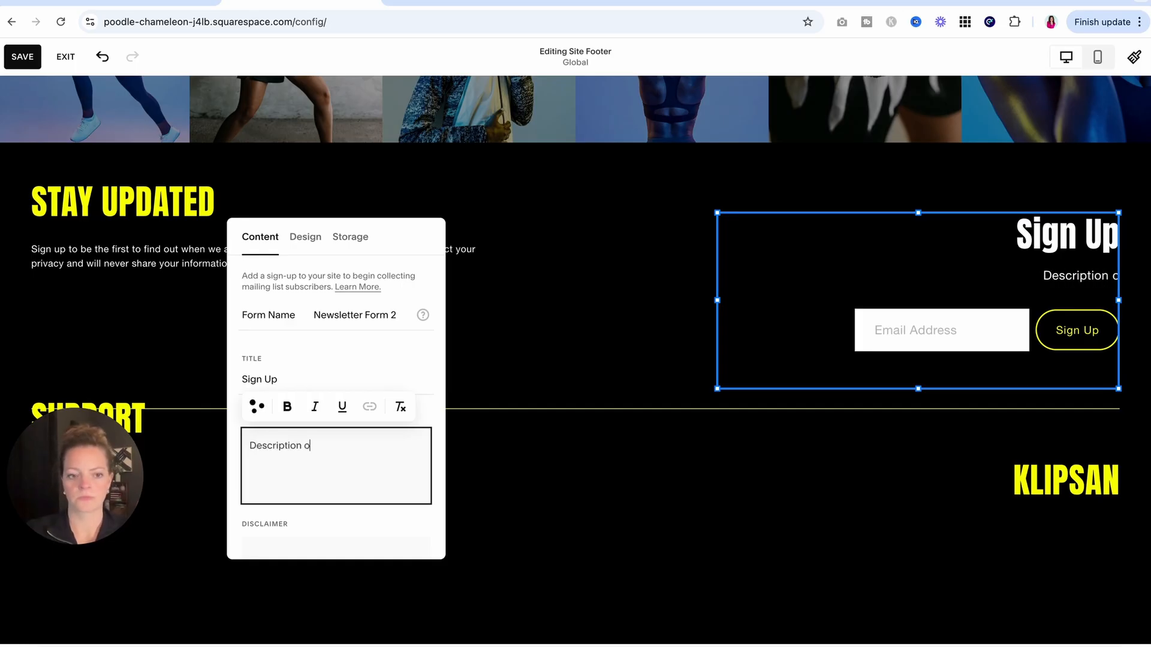
{"action": "type", "text": "f what people will ge"}
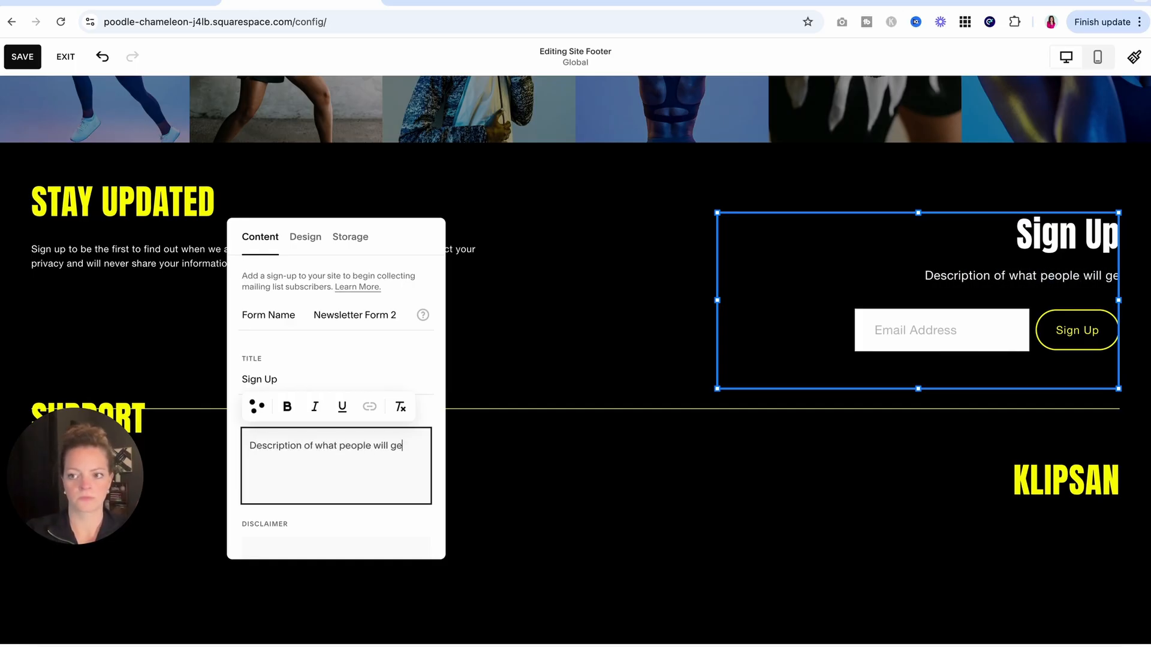
{"action": "type", "text": "t when they sign up."}
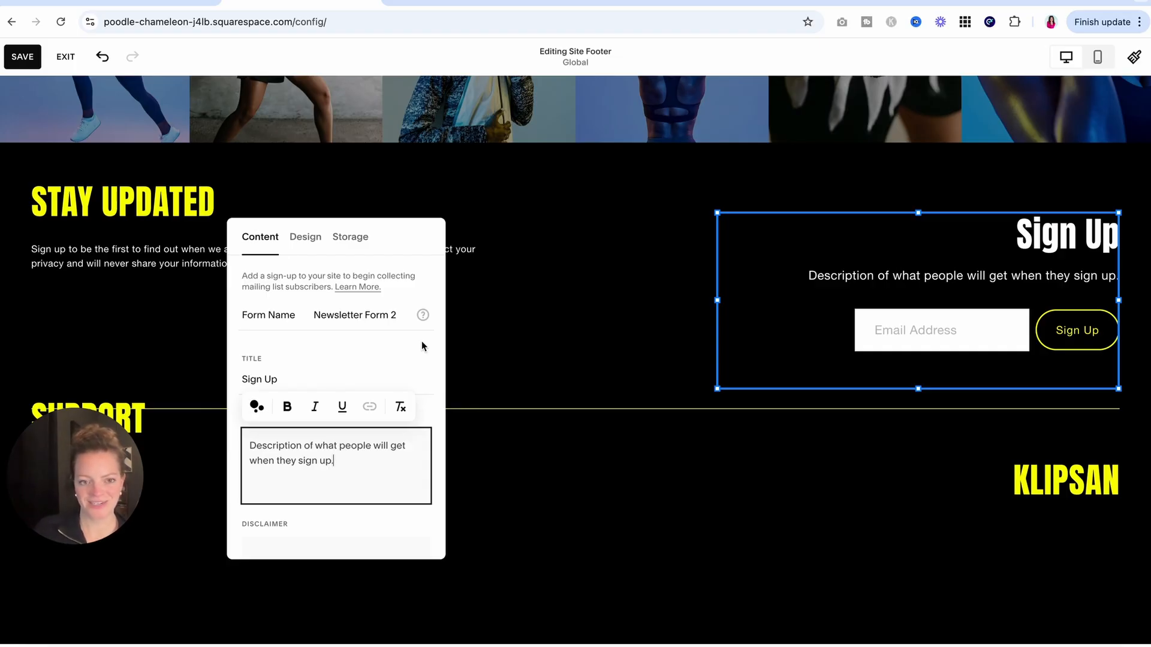
{"action": "scroll", "coordinate": [362, 377], "scroll_direction": "down", "scroll_amount": 5}
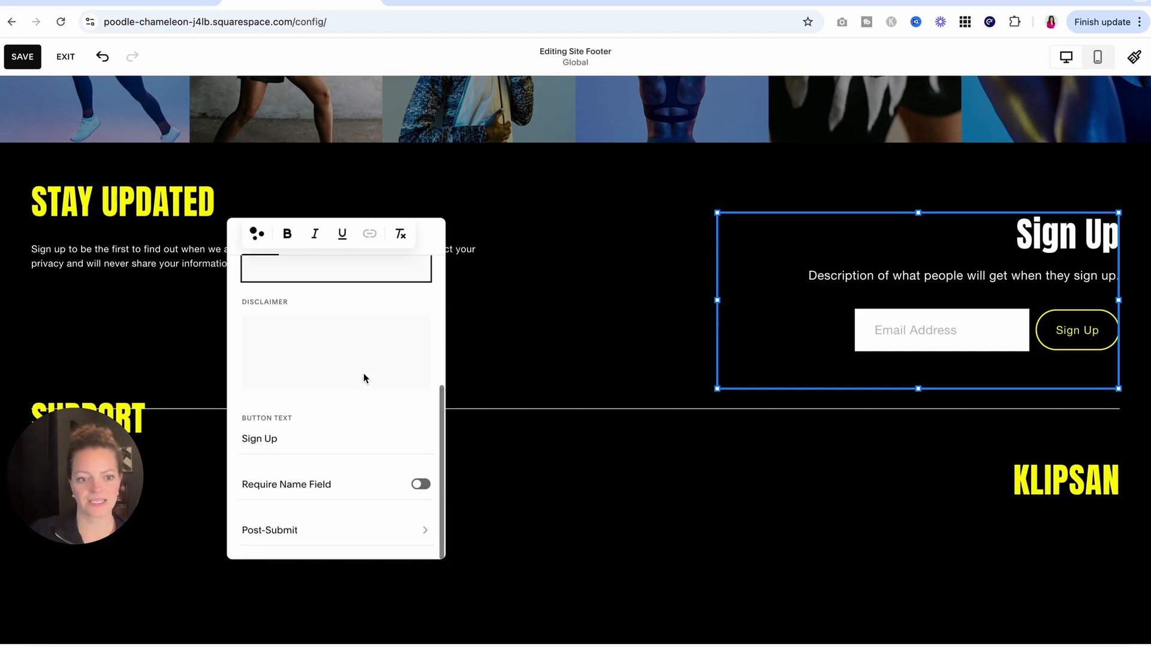
{"action": "left_click", "coordinate": [420, 484]}
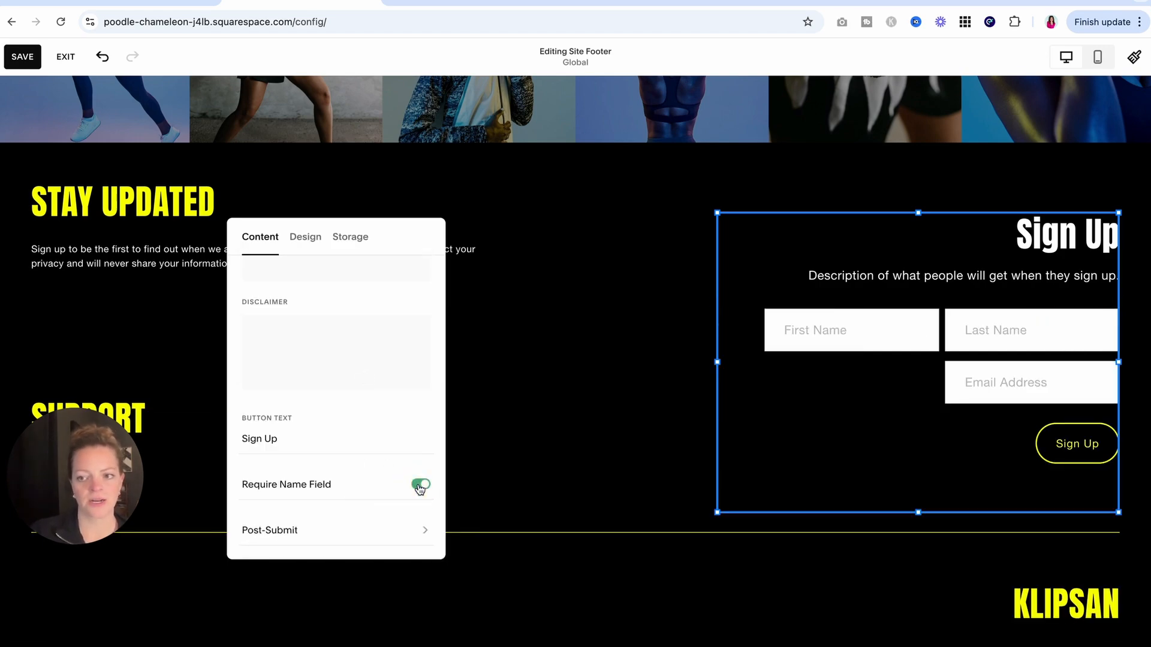
Widen the newsletter block so its fields and button share one row, shorten it, and move it up in the footer
{"action": "left_click", "coordinate": [637, 408]}
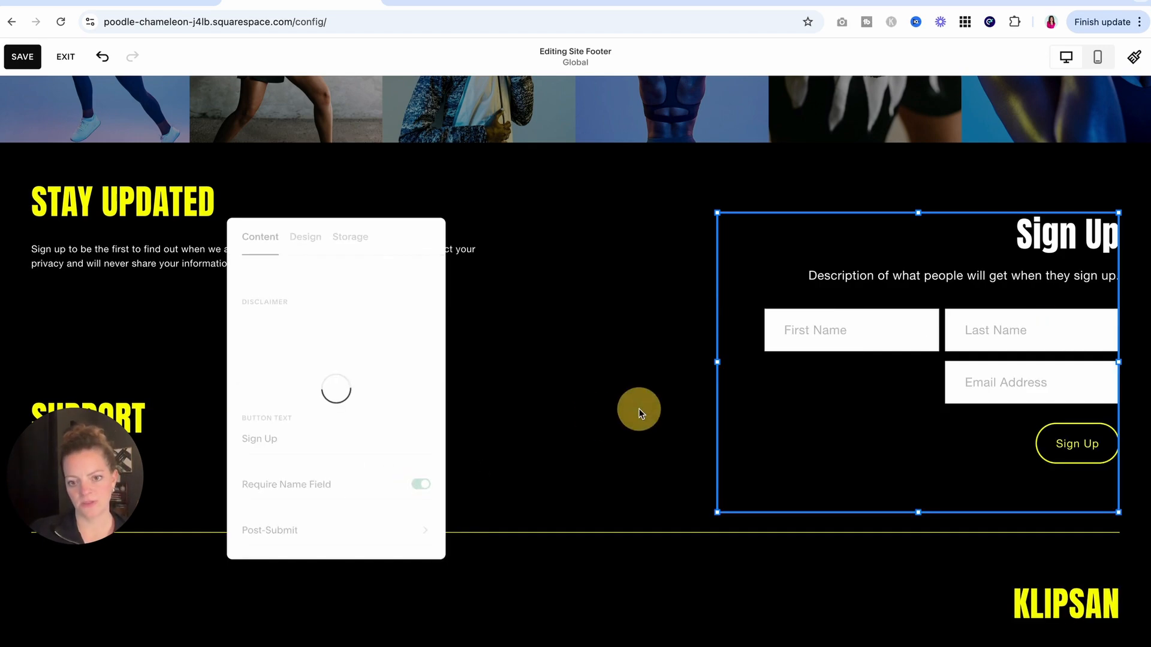
{"action": "left_click", "coordinate": [794, 365]}
{"action": "left_click_drag", "start_coordinate": [714, 362], "coordinate": [486, 337]}
{"action": "left_click_drag", "start_coordinate": [800, 508], "coordinate": [810, 357]}
{"action": "left_click_drag", "start_coordinate": [840, 322], "coordinate": [841, 289]}
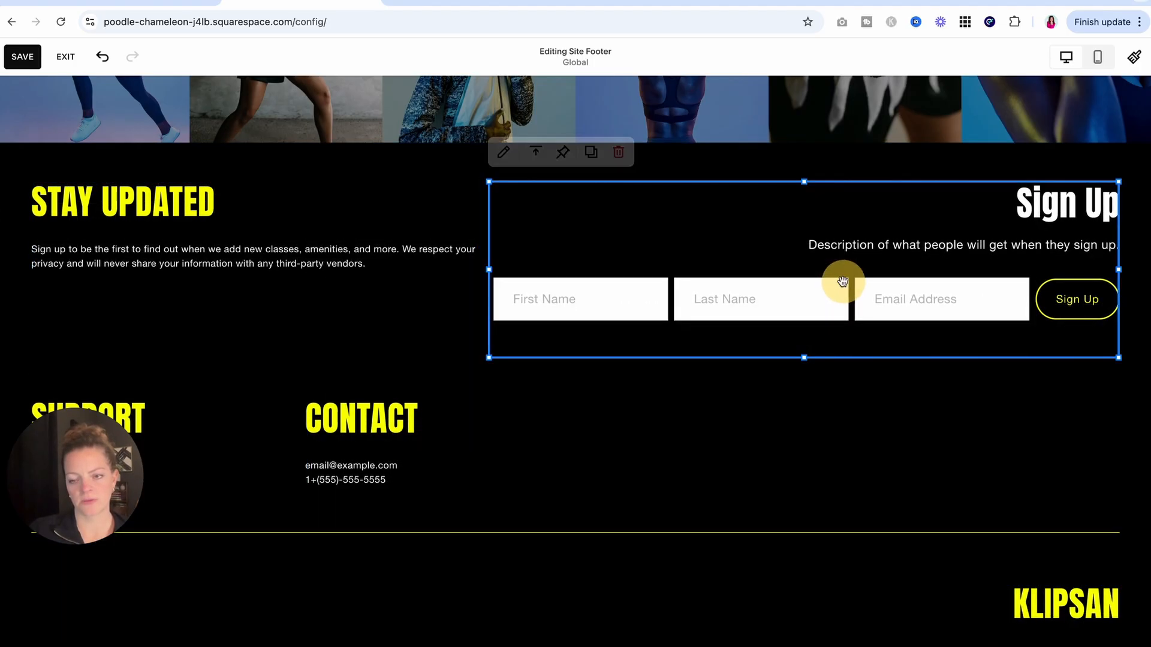
Move the Stay Updated text block down in the footer and shorten its height
{"action": "left_click", "coordinate": [628, 375]}
{"action": "left_click_drag", "start_coordinate": [271, 250], "coordinate": [270, 265]}
{"action": "left_click_drag", "start_coordinate": [254, 358], "coordinate": [262, 306]}
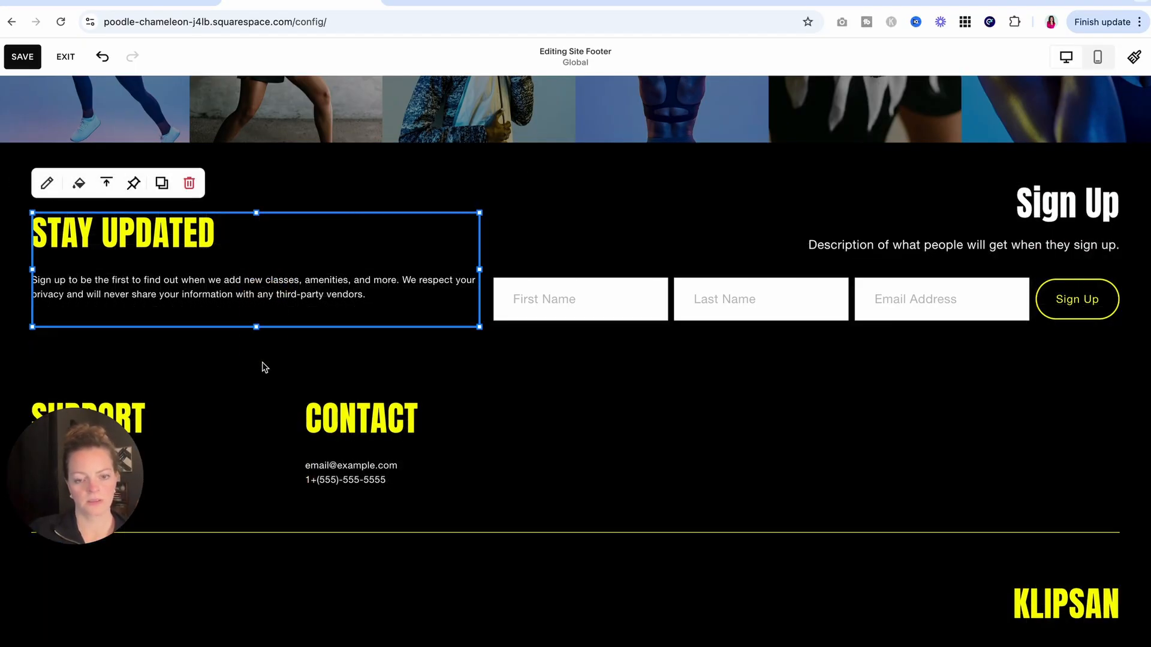
{"action": "left_click", "coordinate": [265, 368]}
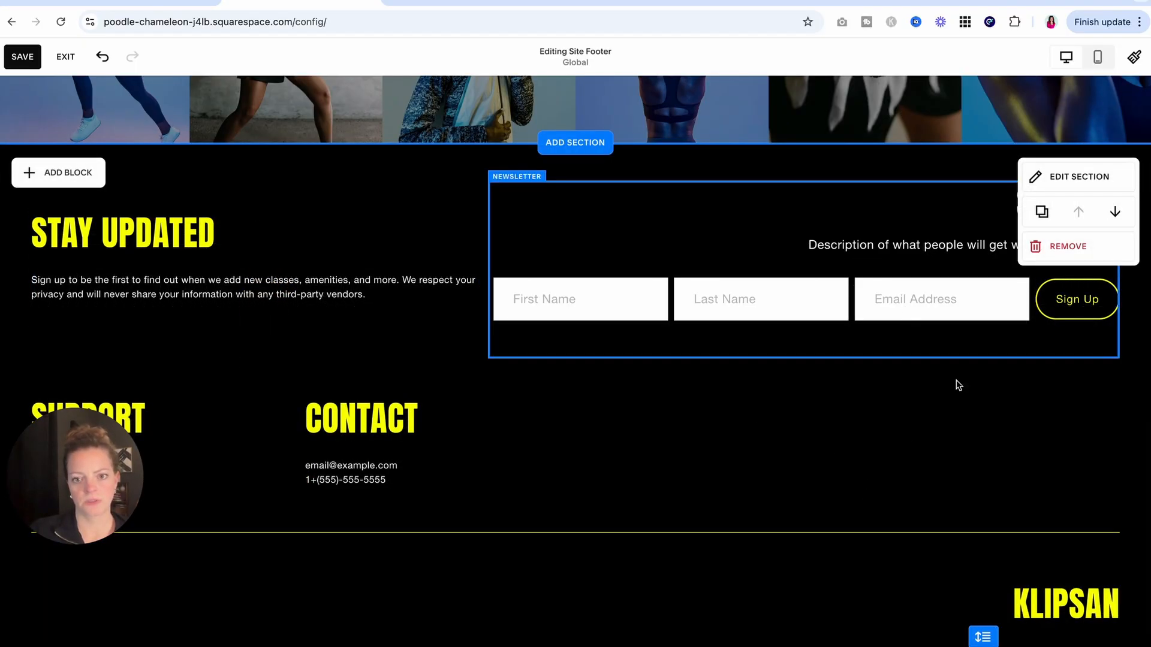
{"action": "scroll", "coordinate": [942, 475], "scroll_direction": "down", "scroll_amount": 1}
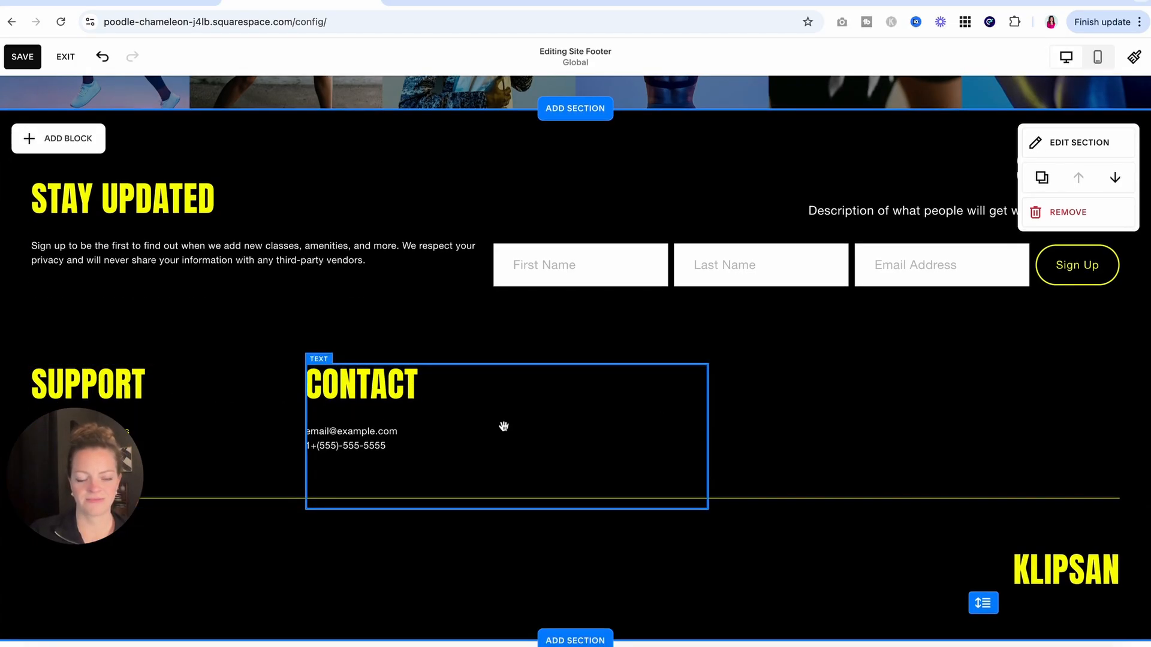
{"action": "left_click", "coordinate": [842, 496]}
{"action": "left_click", "coordinate": [1015, 591]}
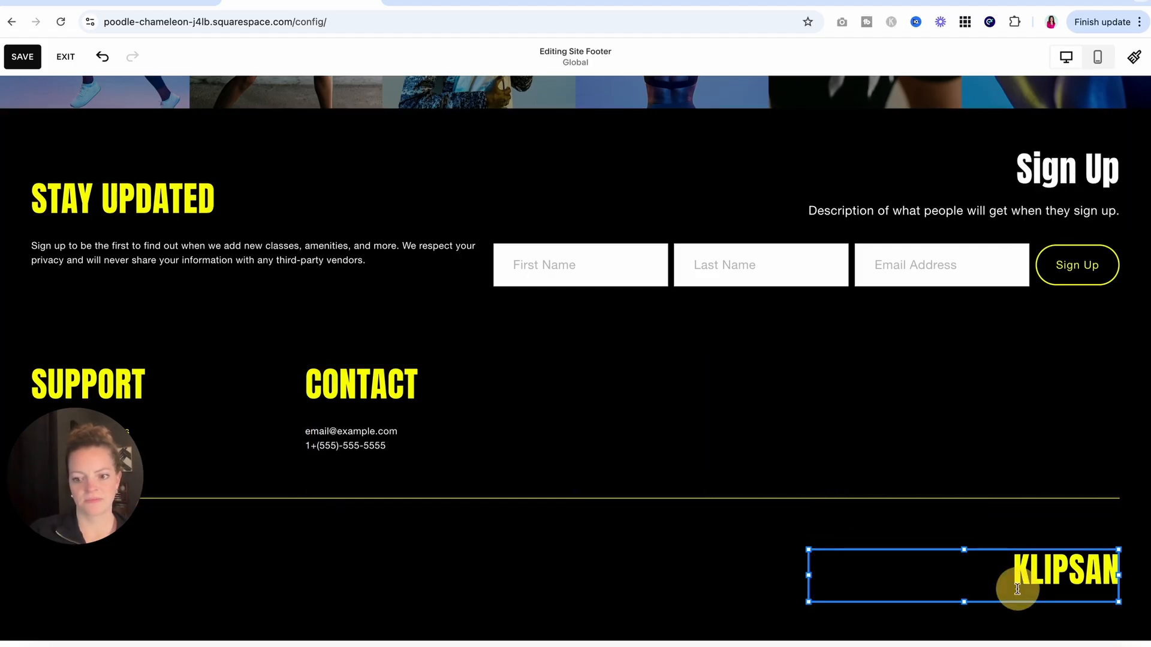
{"action": "left_click", "coordinate": [1060, 576]}
{"action": "left_click", "coordinate": [606, 591]}
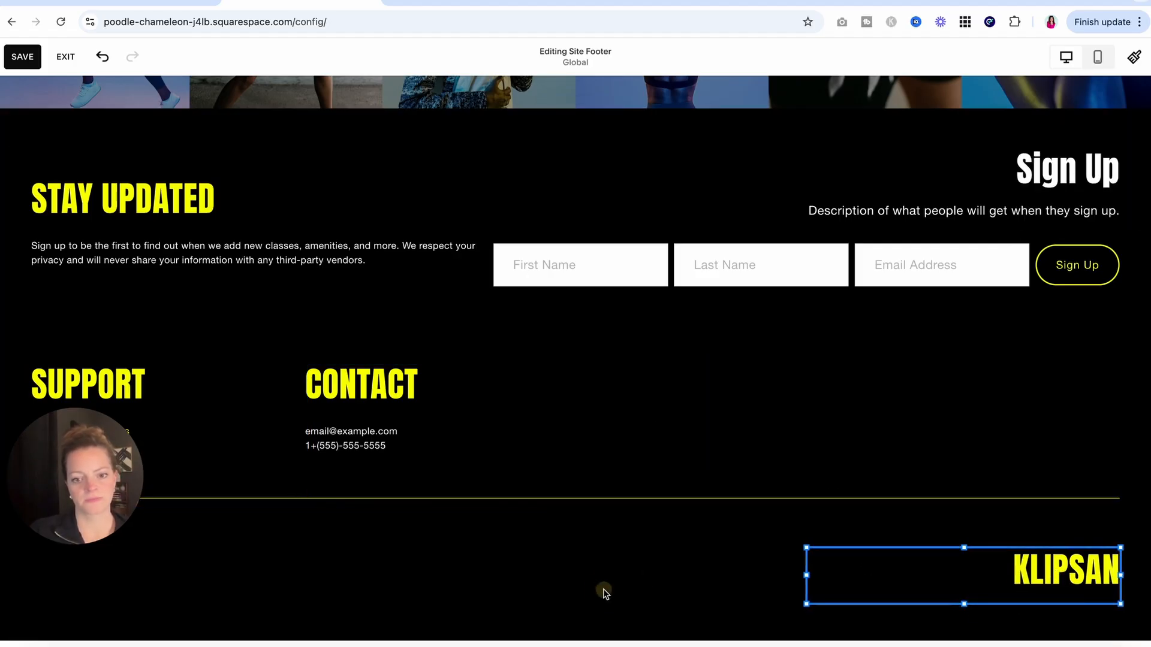
Save the site footer changes and leave editing mode
{"action": "scroll", "coordinate": [515, 428], "scroll_direction": "up", "scroll_amount": 20}
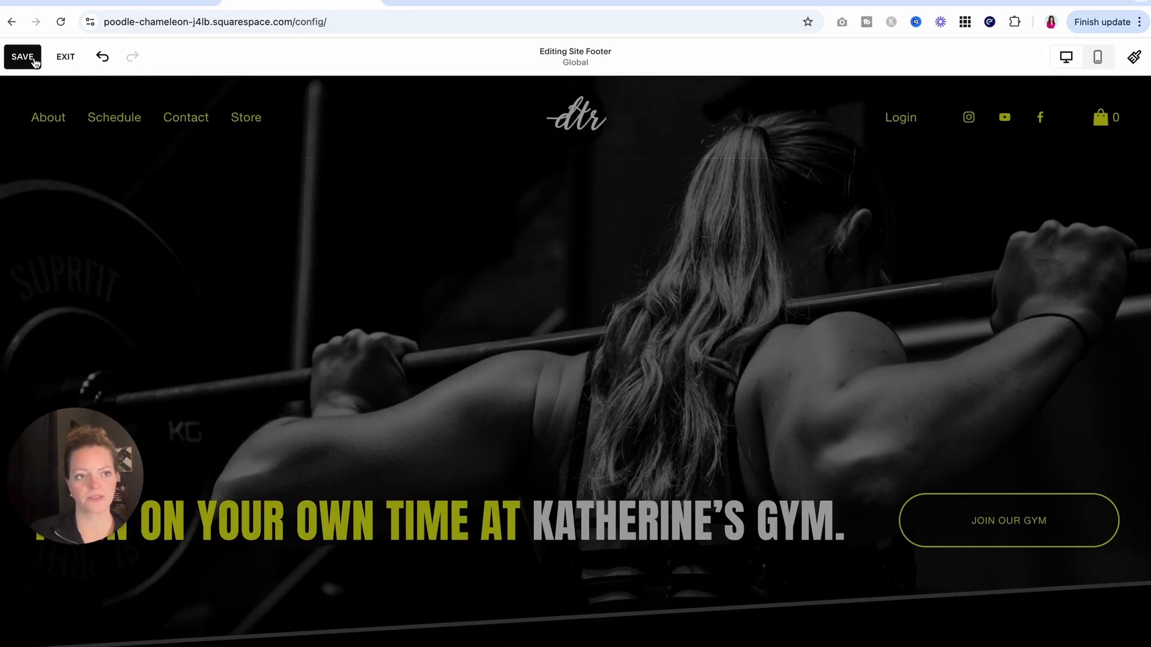
{"action": "left_click", "coordinate": [34, 59]}
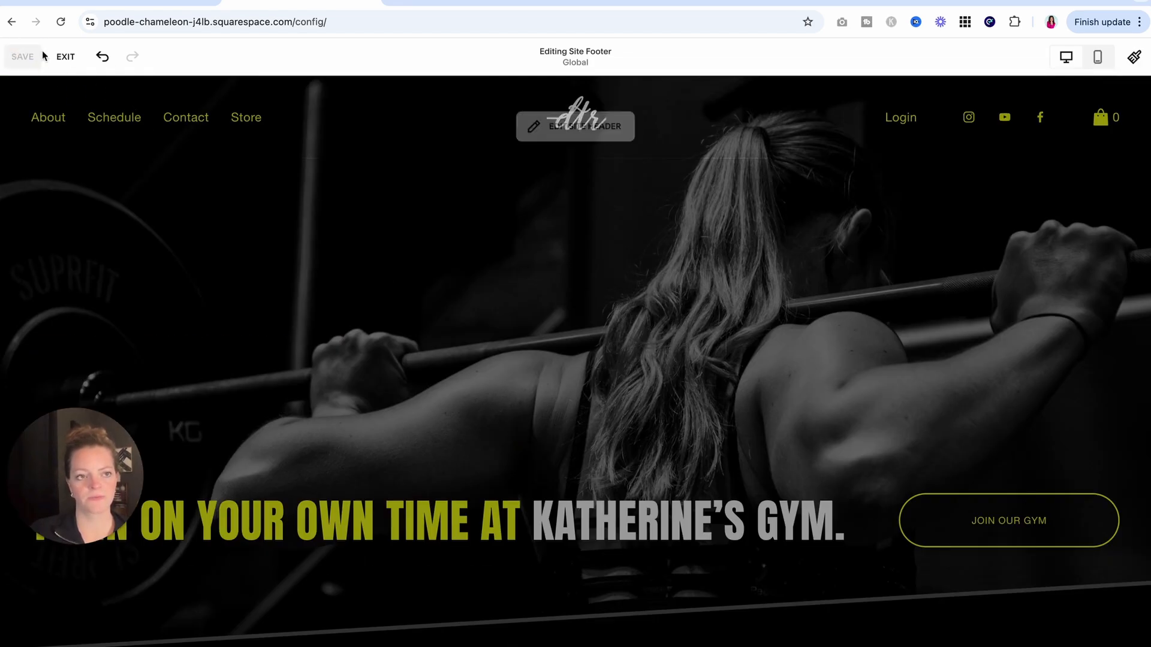
{"action": "left_click", "coordinate": [65, 56]}
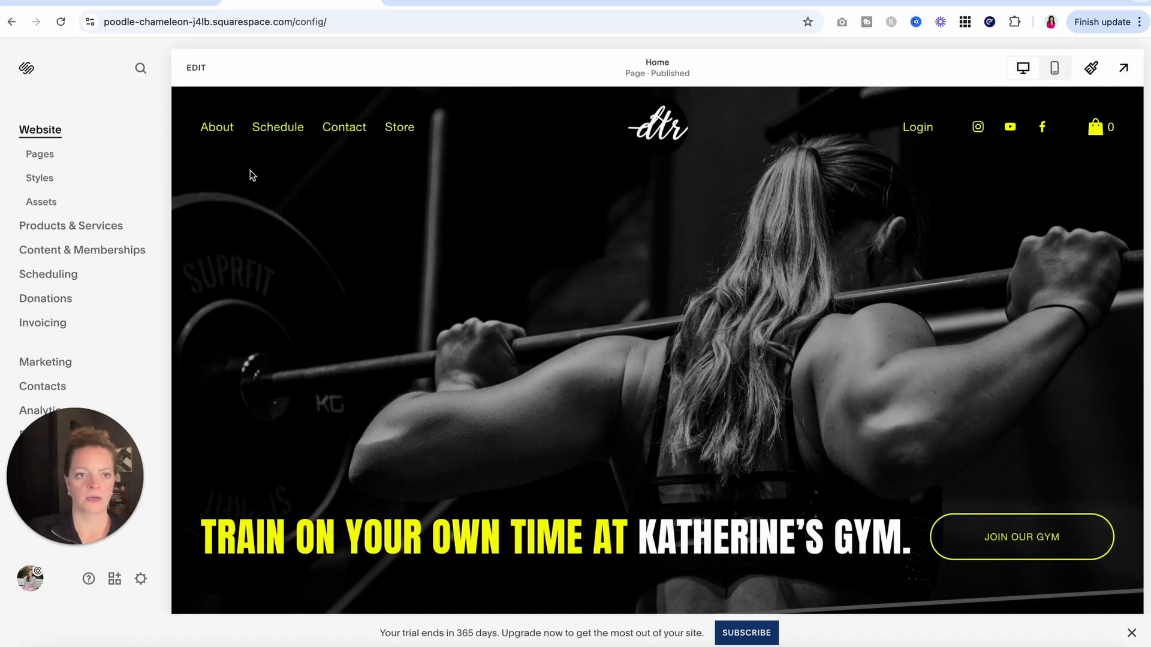
Edit the Home page in mobile view and position the hero headline and its Join Our Gym button slightly lower
{"action": "left_click", "coordinate": [196, 68]}
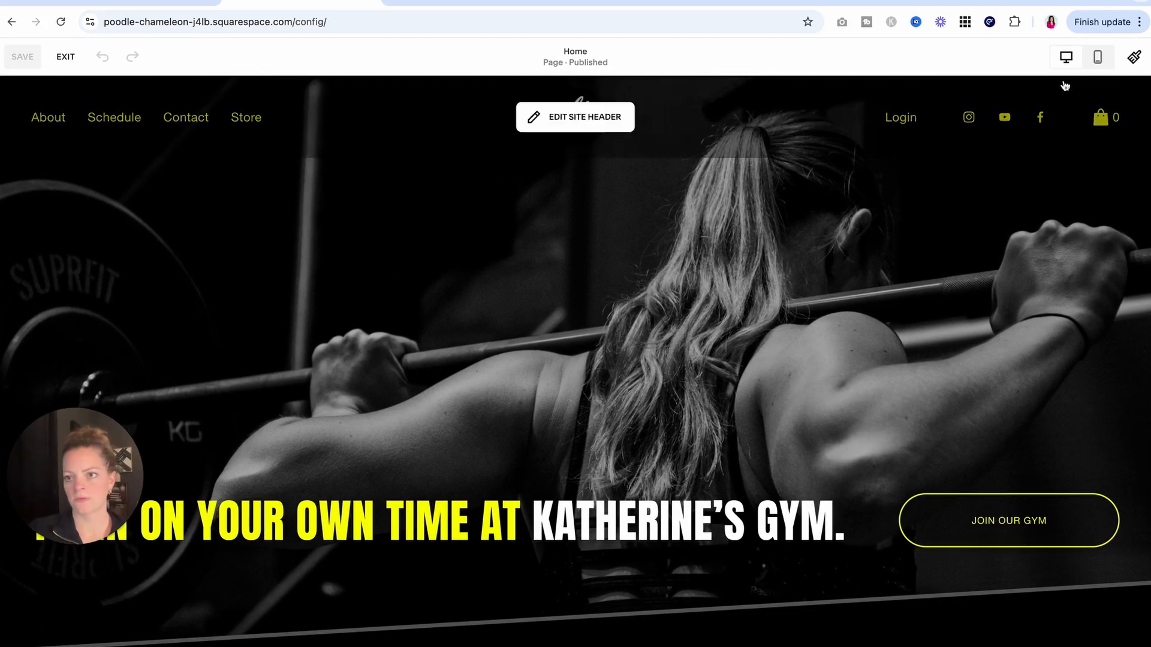
{"action": "left_click", "coordinate": [1097, 57]}
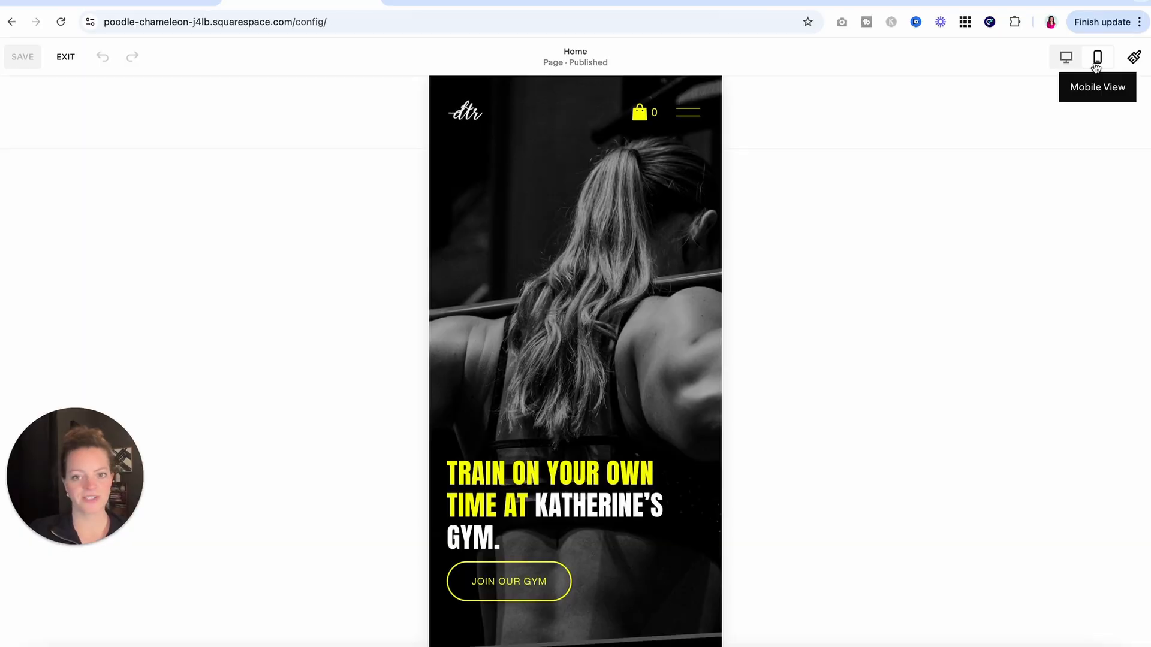
{"action": "mouse_move", "coordinate": [638, 232]}
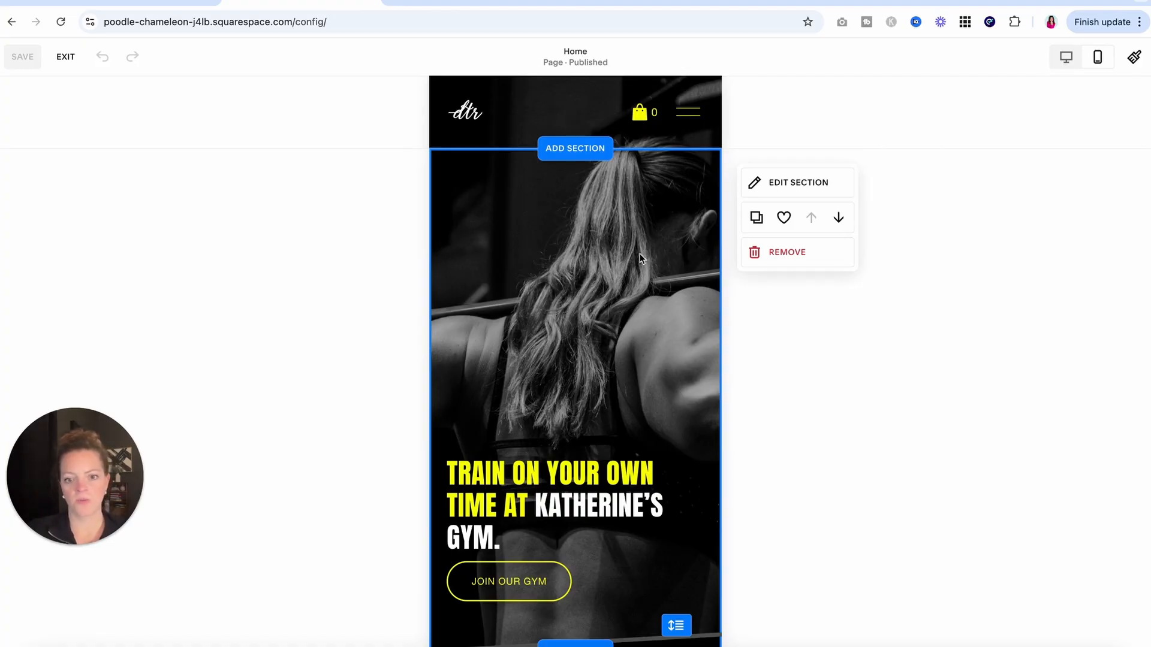
{"action": "left_click_drag", "start_coordinate": [569, 484], "coordinate": [580, 383]}
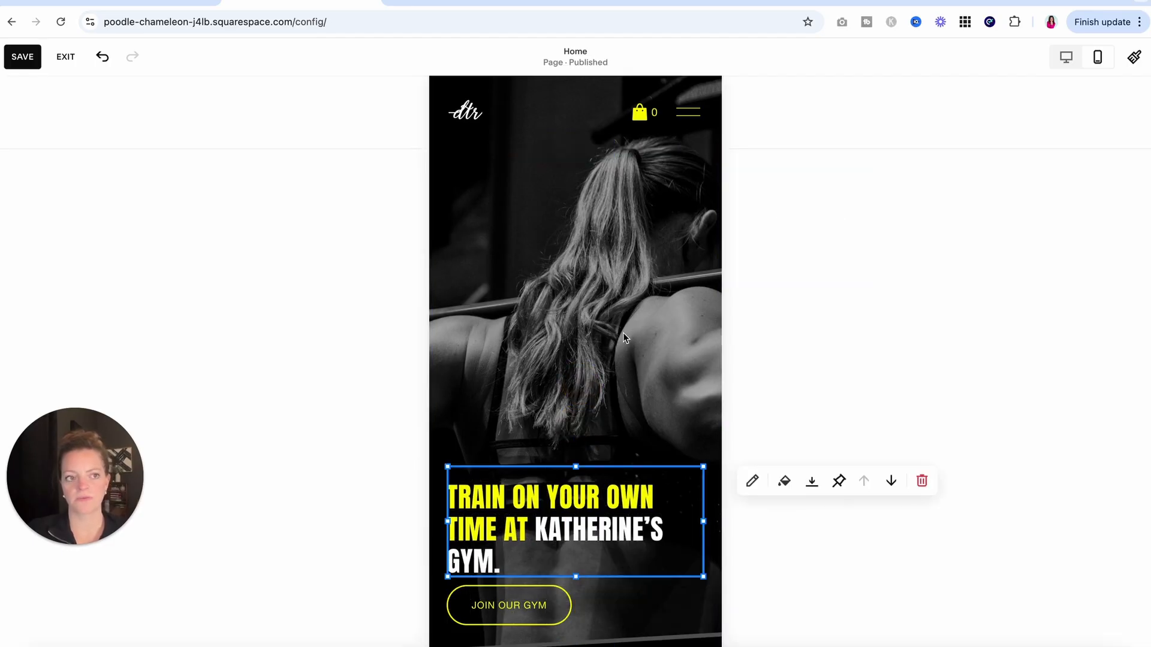
{"action": "scroll", "coordinate": [632, 343], "scroll_direction": "down", "scroll_amount": 2}
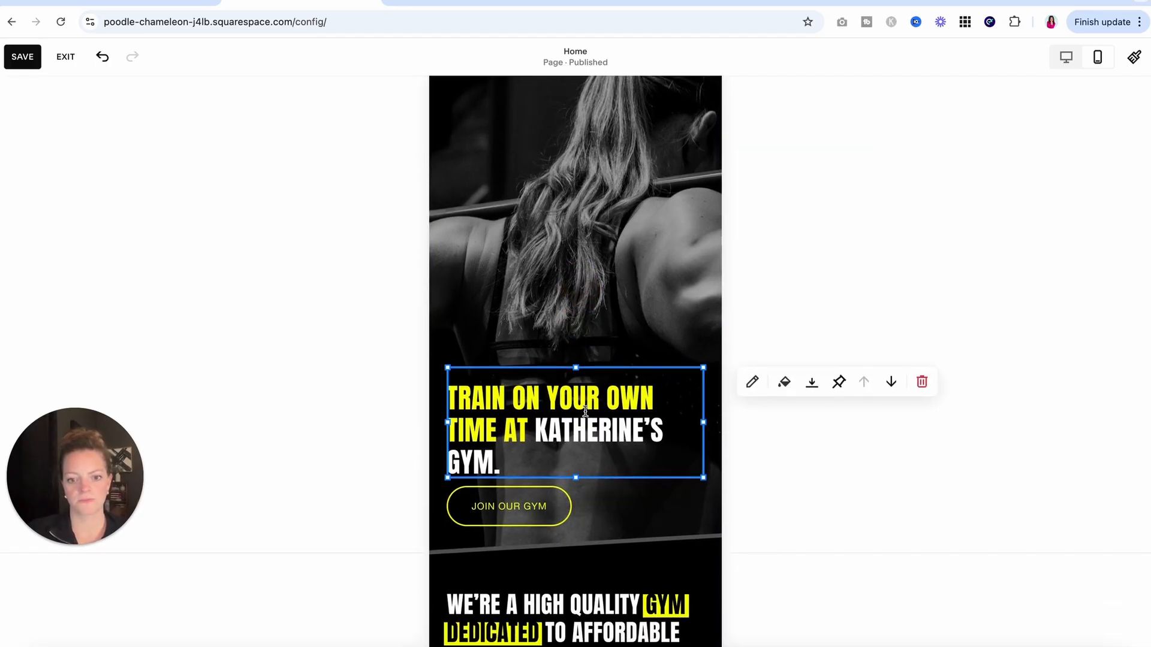
{"action": "scroll", "coordinate": [586, 412], "scroll_direction": "down", "scroll_amount": 1}
{"action": "mouse_move", "coordinate": [537, 452]}
{"action": "left_mouse_down"}
{"action": "mouse_move", "coordinate": [604, 453]}
{"action": "mouse_move", "coordinate": [536, 457]}
{"action": "left_mouse_up"}
{"action": "left_click", "coordinate": [608, 474]}
{"action": "left_click_drag", "start_coordinate": [682, 482], "coordinate": [688, 404]}
{"action": "scroll", "coordinate": [688, 404], "scroll_direction": "down", "scroll_amount": 2}
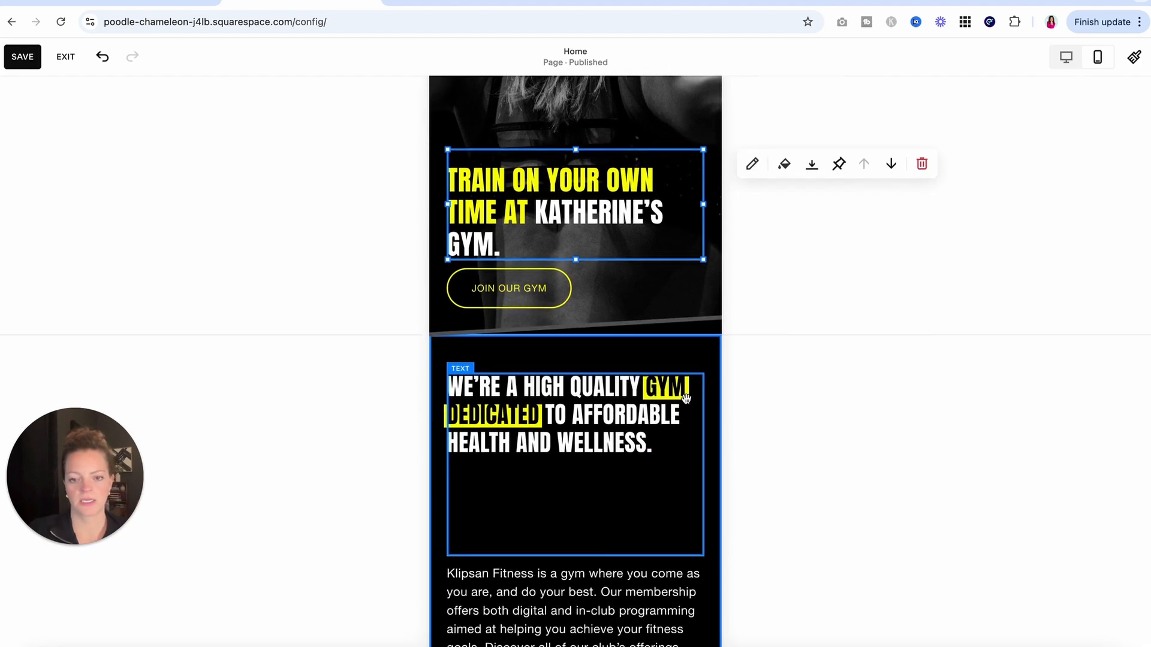
Shorten the "We're a high quality gym" heading block on mobile to close the gap above the paragraph
{"action": "left_click", "coordinate": [555, 508]}
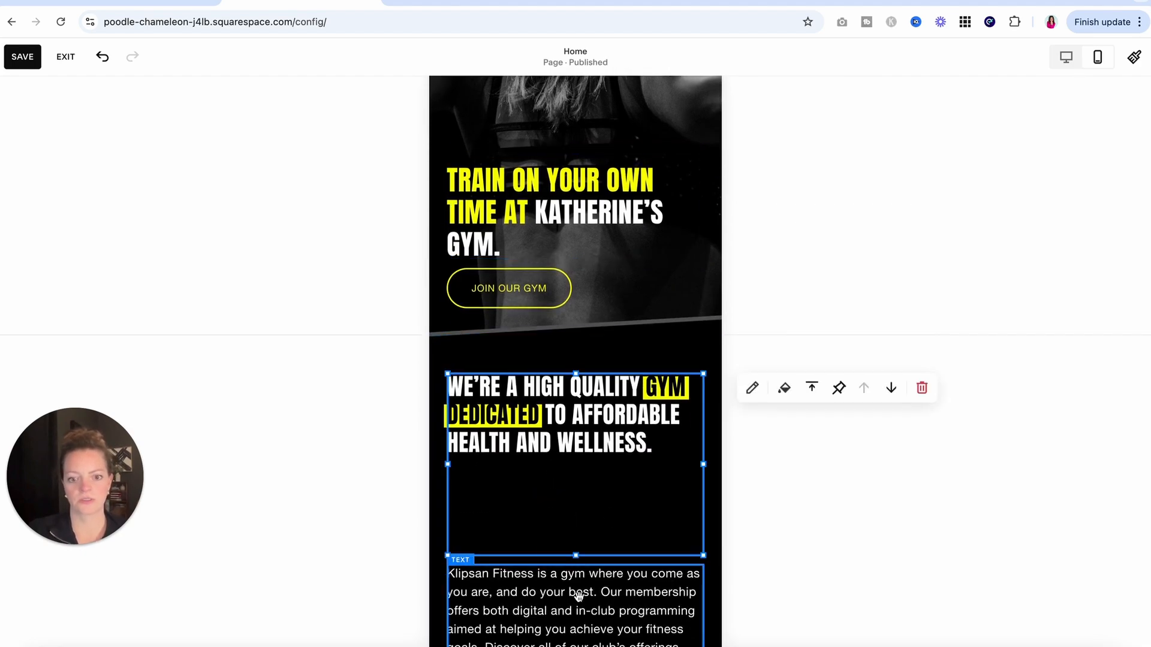
{"action": "left_click_drag", "start_coordinate": [575, 555], "coordinate": [588, 455]}
{"action": "left_click", "coordinate": [608, 518]}
Shorten the Klipsan Fitness paragraph block and reduce the empty space at the bottom of its section on mobile
{"action": "scroll", "coordinate": [612, 510], "scroll_direction": "down", "scroll_amount": 4}
{"action": "left_click_drag", "start_coordinate": [616, 505], "coordinate": [610, 375]}
{"action": "left_click", "coordinate": [667, 506]}
{"action": "left_click_drag", "start_coordinate": [667, 505], "coordinate": [673, 391]}
{"action": "left_click", "coordinate": [587, 505]}
{"action": "scroll", "coordinate": [588, 508], "scroll_direction": "down", "scroll_amount": 9}
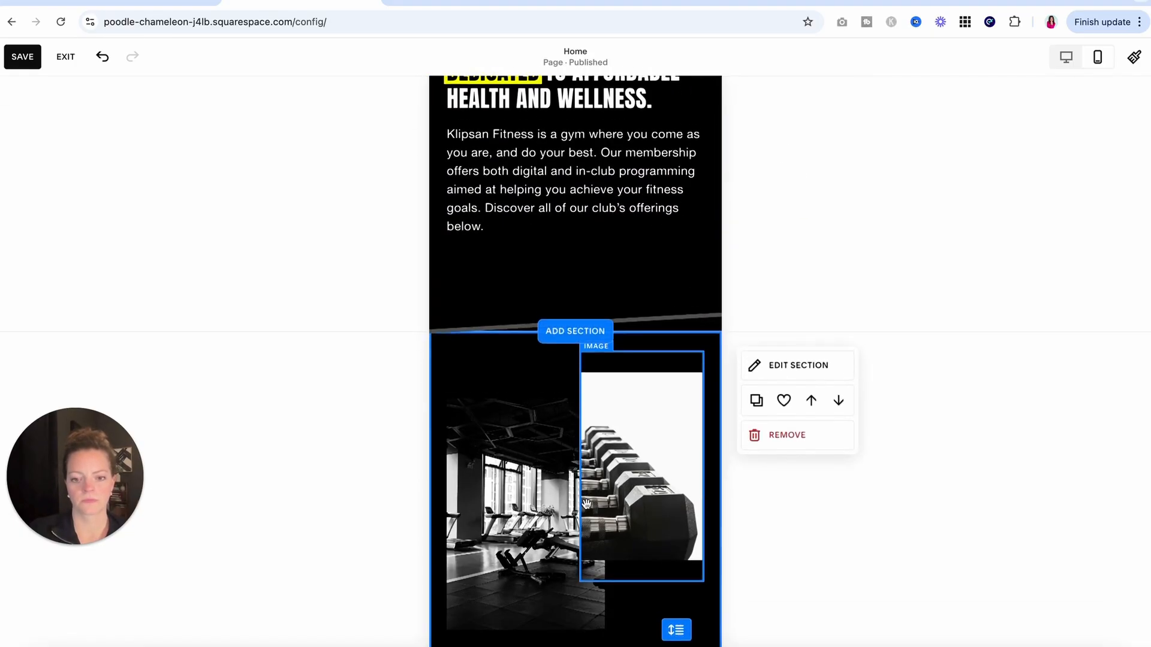
Widen the gym interior photo to the full content width on mobile and reduce its height from both top and bottom
{"action": "left_click", "coordinate": [639, 299]}
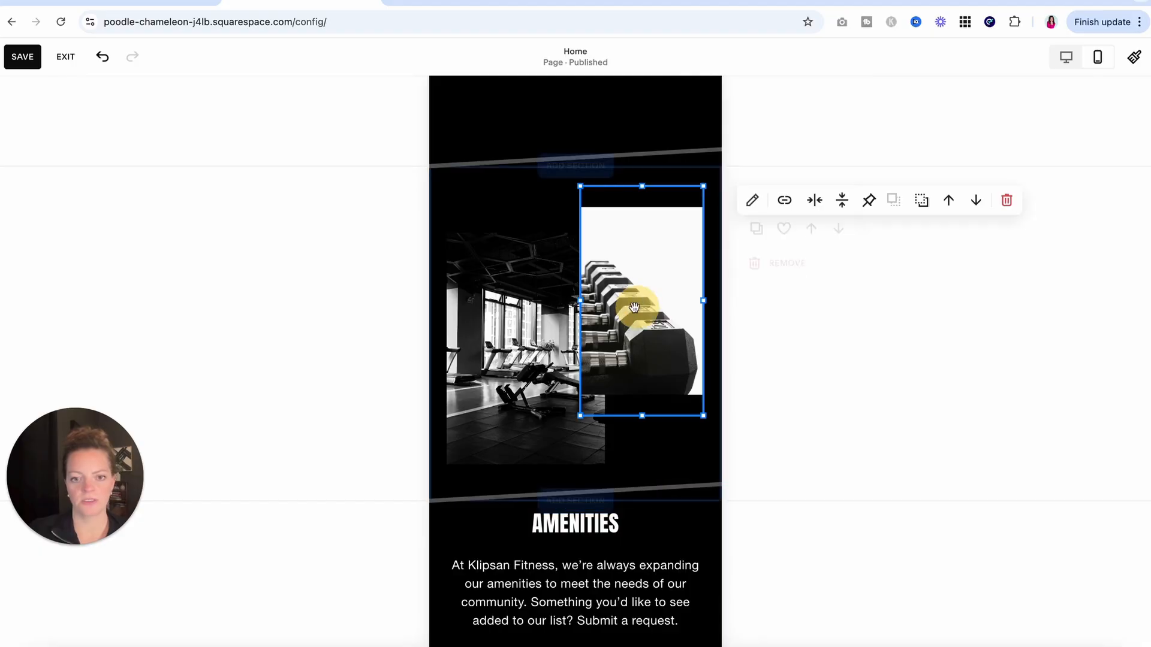
{"action": "left_click", "coordinate": [601, 347]}
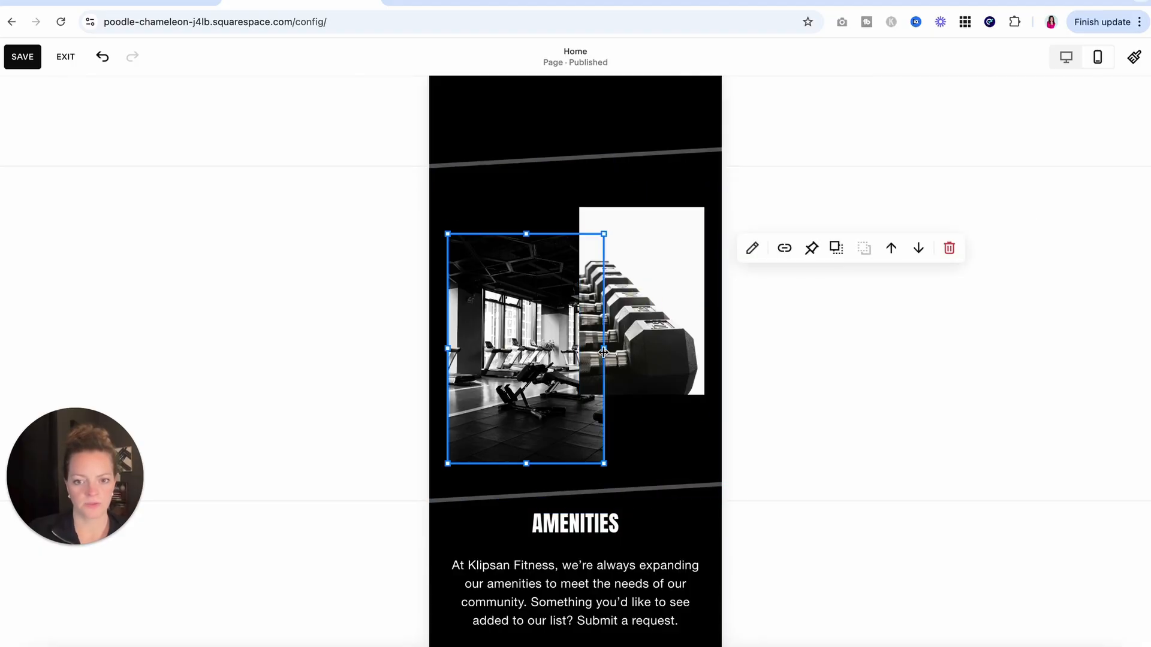
{"action": "double_click", "coordinate": [603, 351]}
{"action": "left_click", "coordinate": [574, 368]}
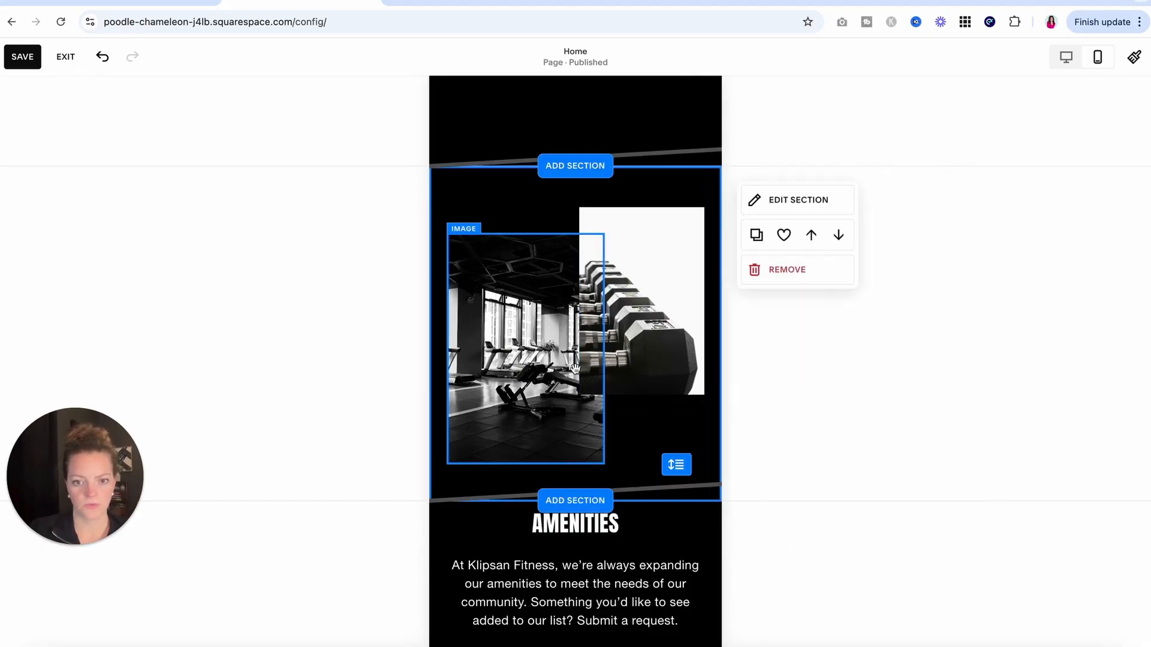
{"action": "left_click", "coordinate": [589, 360]}
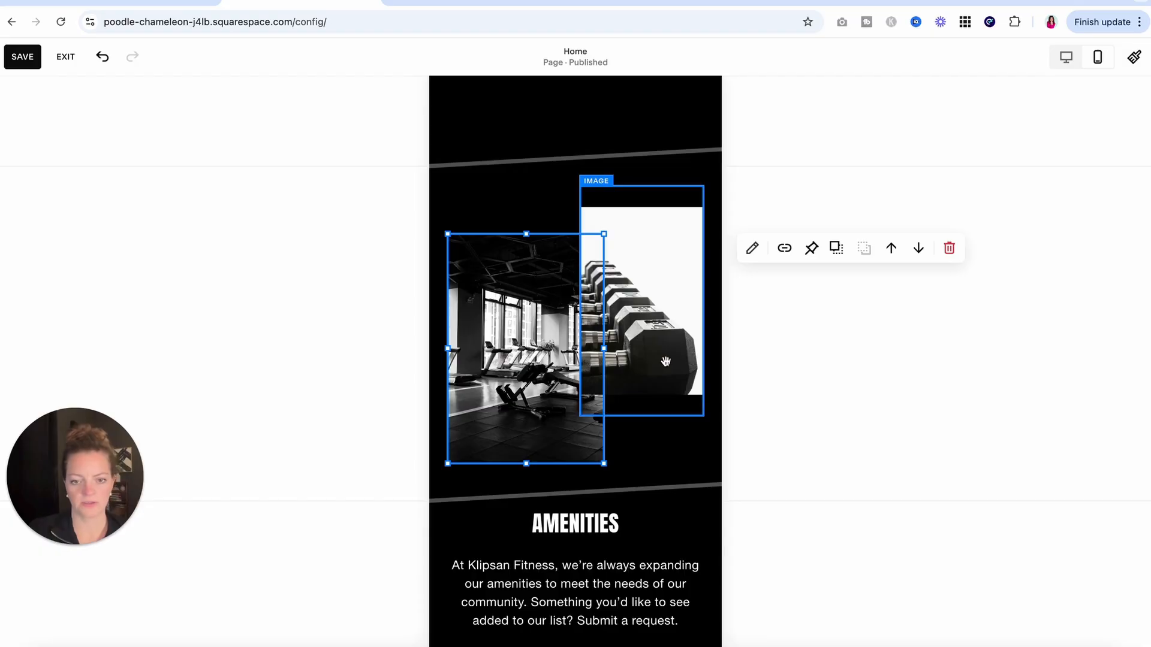
{"action": "left_click_drag", "start_coordinate": [624, 348], "coordinate": [702, 349]}
{"action": "left_click_drag", "start_coordinate": [572, 237], "coordinate": [586, 310]}
{"action": "left_click_drag", "start_coordinate": [523, 431], "coordinate": [519, 396]}
Shorten the dumbbell photo from its bottom edge in the mobile layout
{"action": "left_click", "coordinate": [646, 256]}
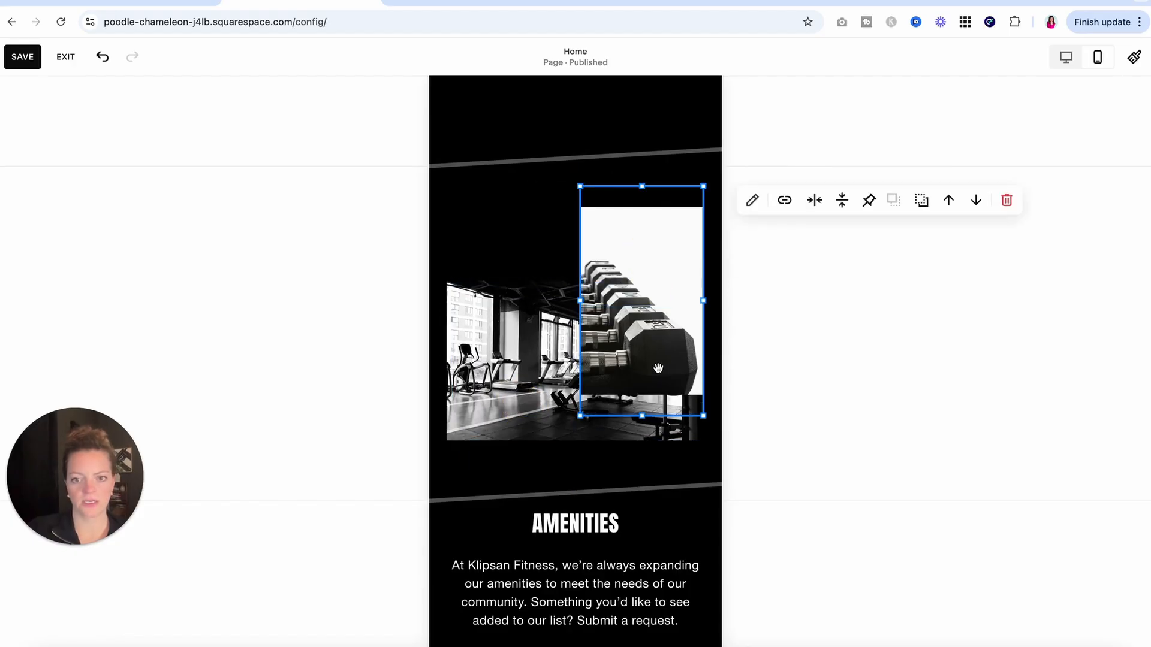
{"action": "left_click_drag", "start_coordinate": [639, 419], "coordinate": [647, 366]}
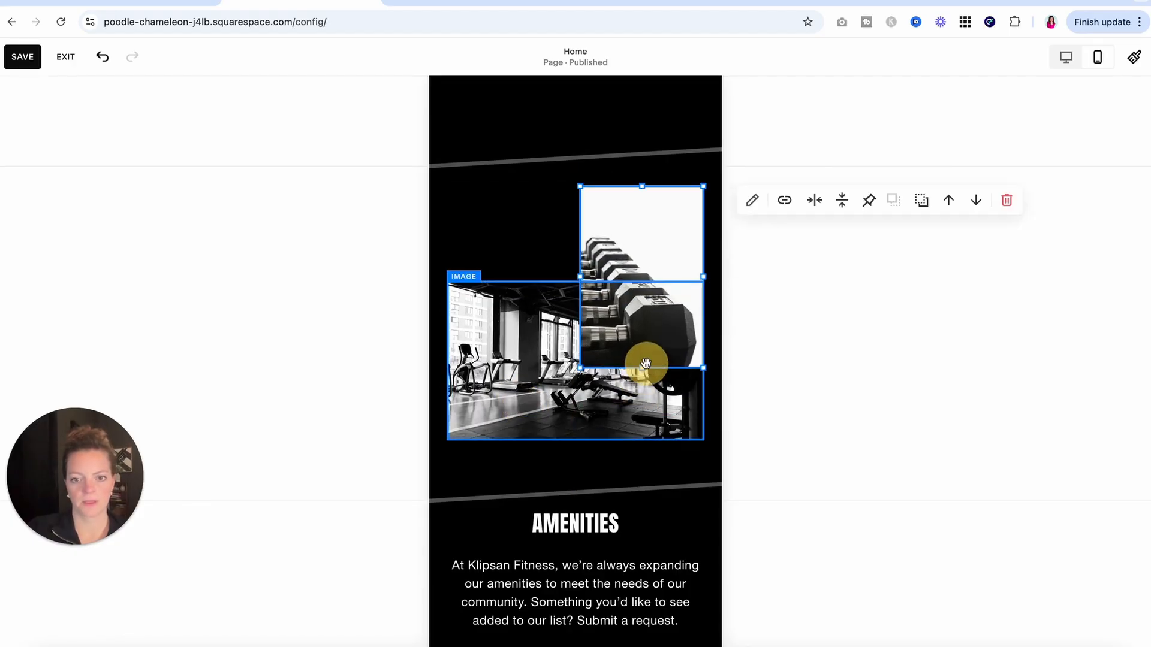
Try bringing the gym interior photo in front of the dumbbell photo
{"action": "left_click", "coordinate": [524, 373]}
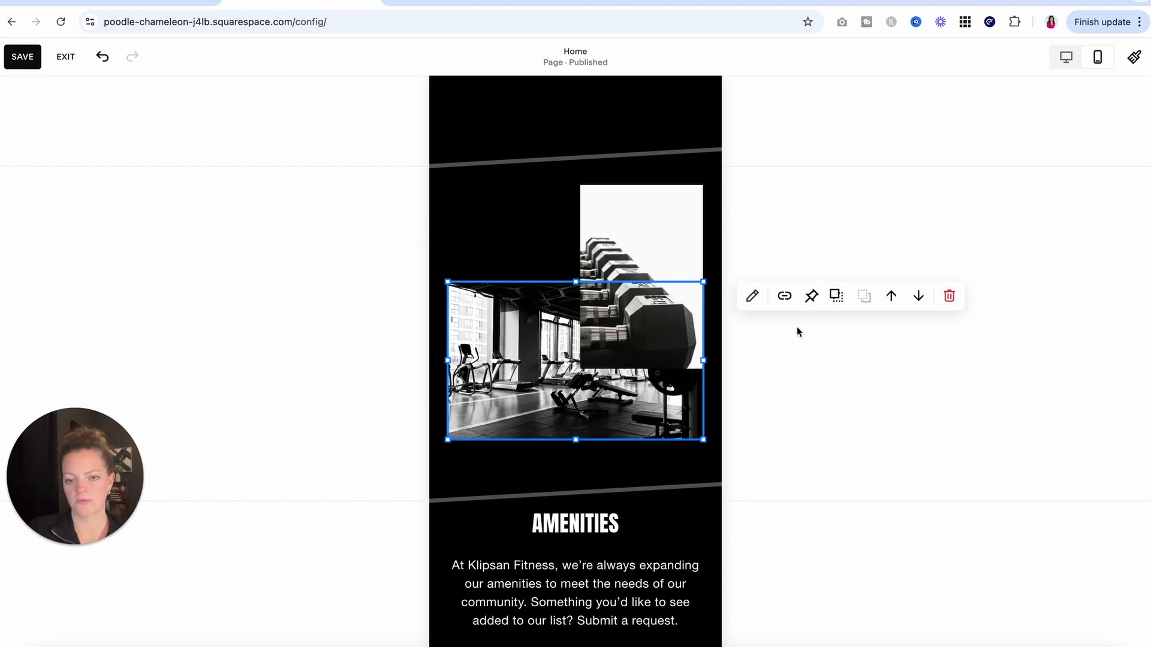
{"action": "left_click", "coordinate": [835, 297]}
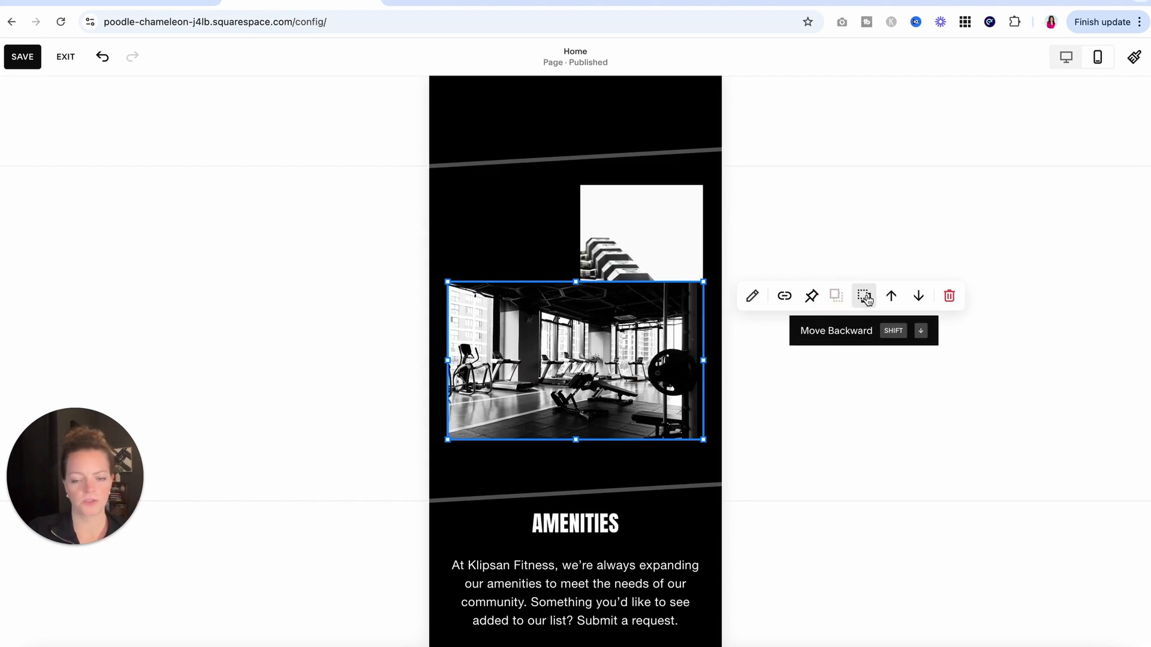
{"action": "left_click", "coordinate": [864, 296]}
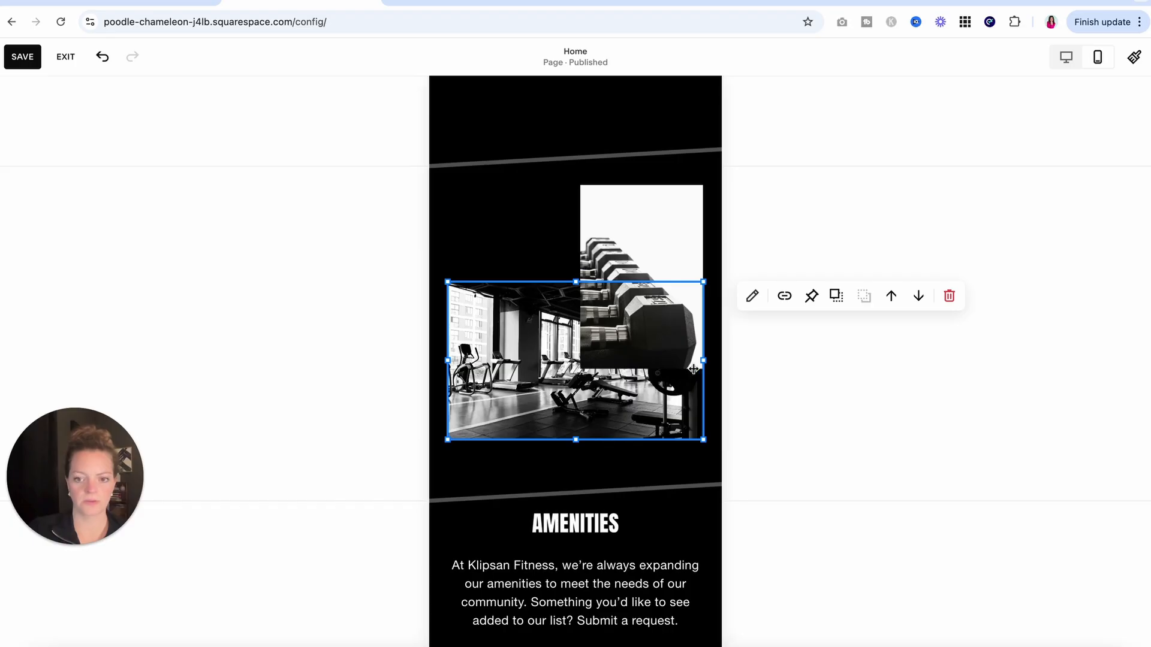
Narrow the gym interior photo from its right edge so it only partly overlaps the dumbbell photo's column
{"action": "left_click_drag", "start_coordinate": [693, 369], "coordinate": [637, 367]}
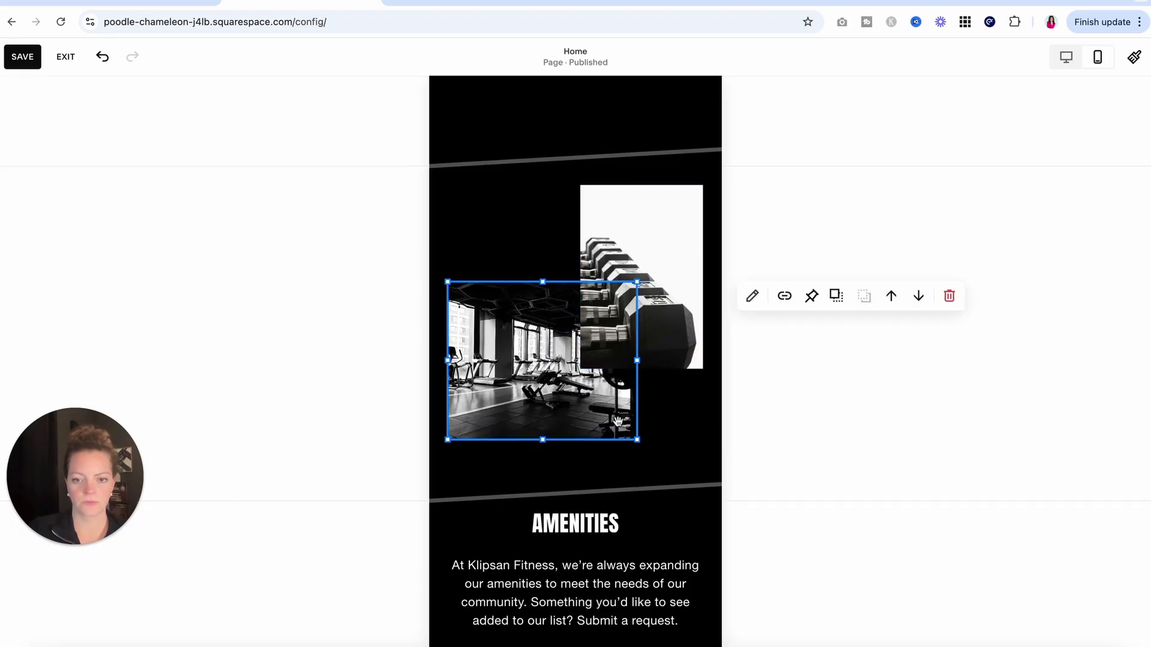
{"action": "left_click", "coordinate": [667, 457]}
Shorten the testimonial quote block on mobile so its frame ends just below the attribution line
{"action": "scroll", "coordinate": [678, 424], "scroll_direction": "down", "scroll_amount": 3}
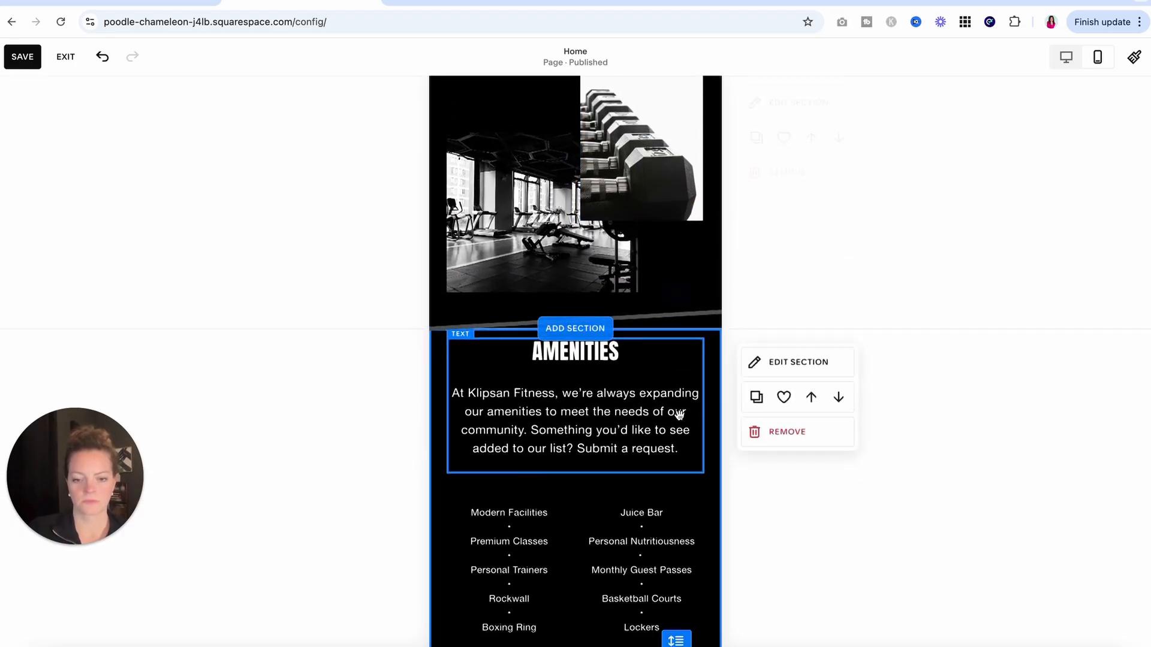
{"action": "scroll", "coordinate": [678, 414], "scroll_direction": "down", "scroll_amount": 4}
{"action": "left_click", "coordinate": [676, 309]}
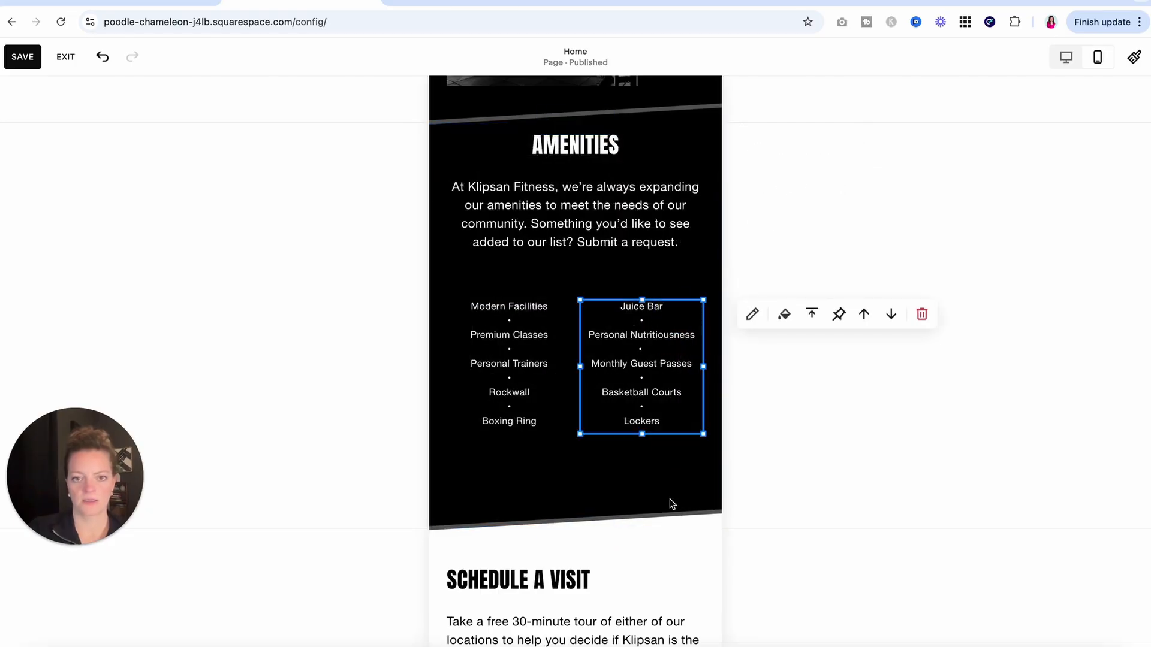
{"action": "scroll", "coordinate": [670, 499], "scroll_direction": "down", "scroll_amount": 9}
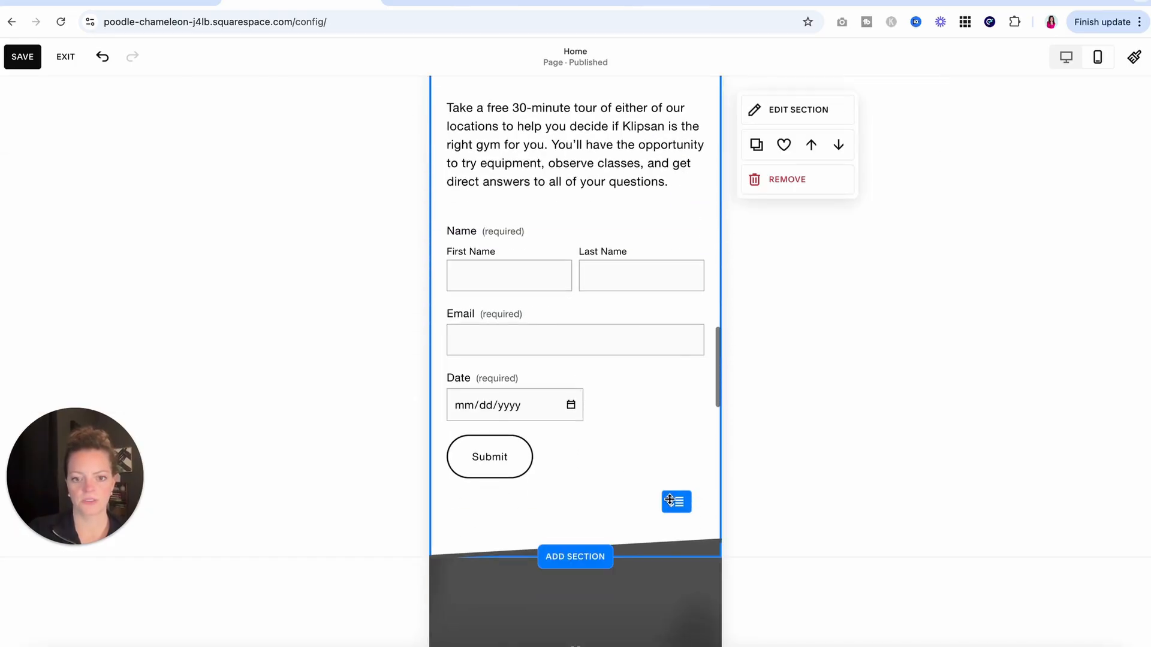
{"action": "scroll", "coordinate": [670, 499], "scroll_direction": "down", "scroll_amount": 8}
{"action": "left_click", "coordinate": [596, 416]}
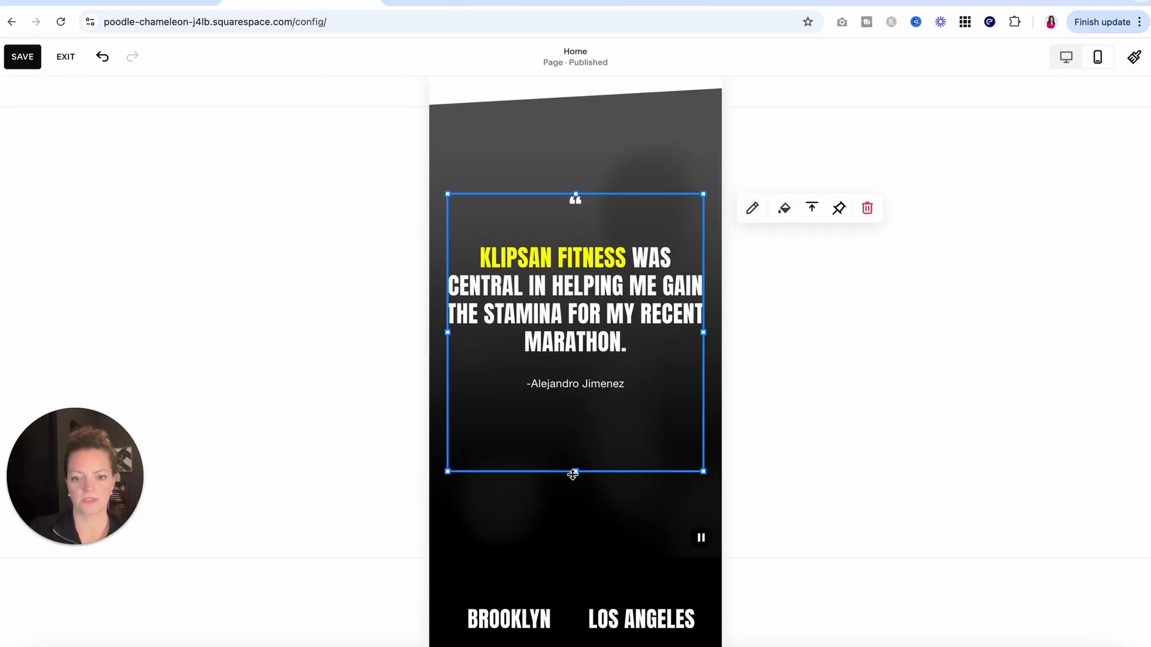
{"action": "left_click_drag", "start_coordinate": [573, 475], "coordinate": [595, 423]}
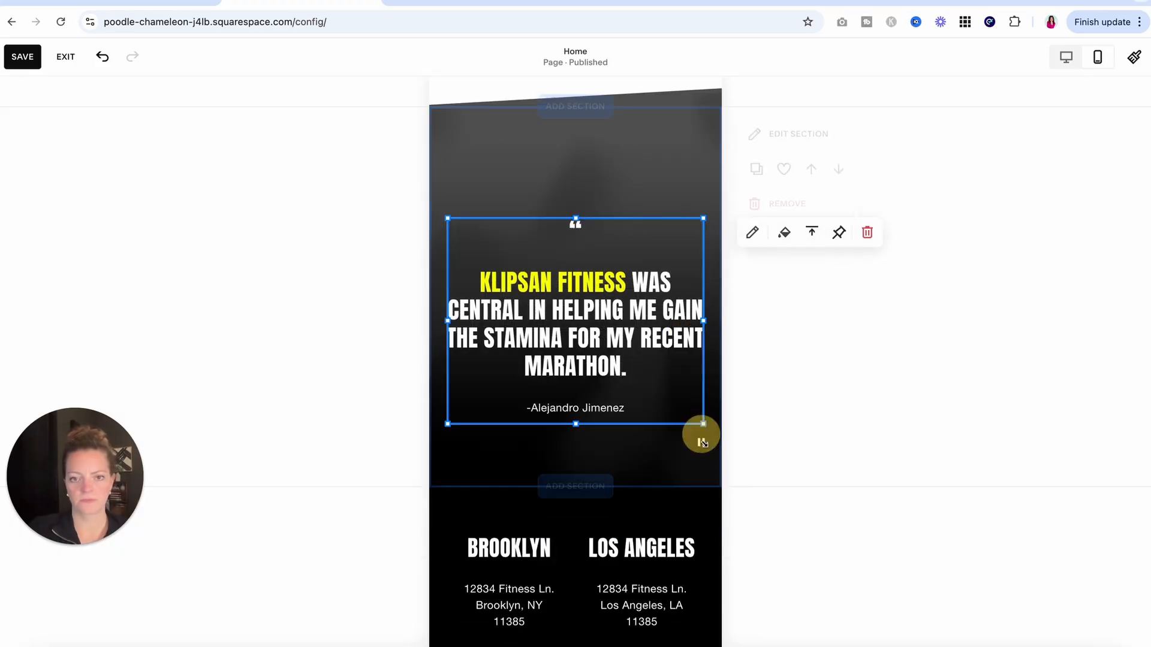
Check the rest of the mobile layout down to the footer, save the Home page, and switch back to the desktop view
{"action": "scroll", "coordinate": [596, 473], "scroll_direction": "down", "scroll_amount": 10}
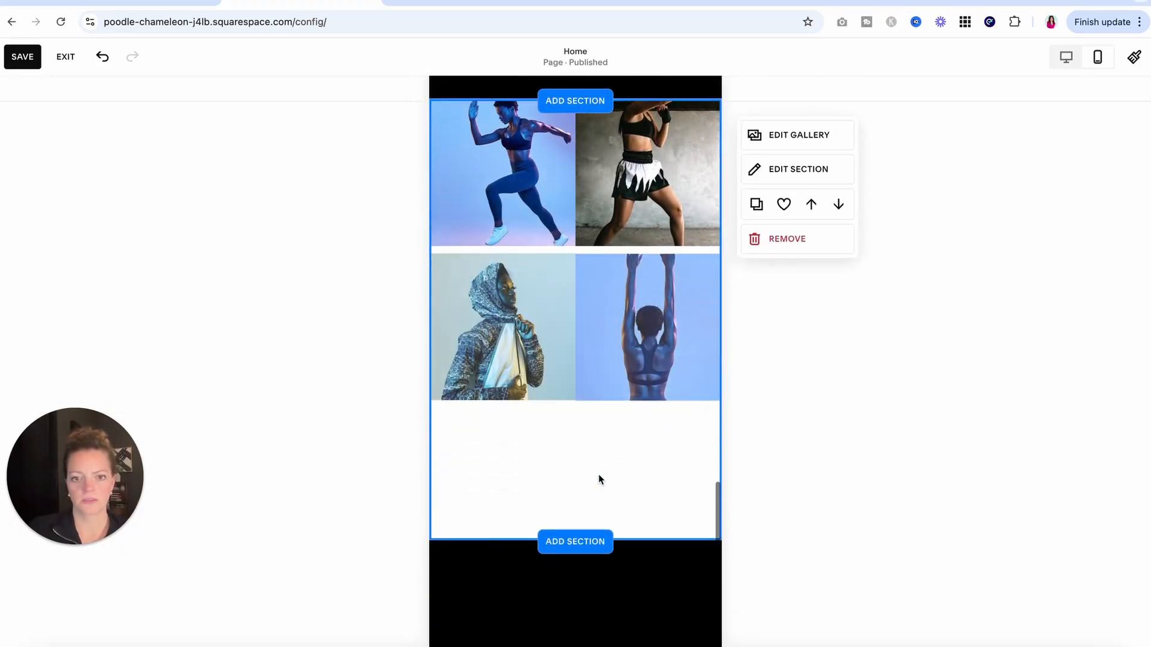
{"action": "scroll", "coordinate": [598, 479], "scroll_direction": "down", "scroll_amount": 9}
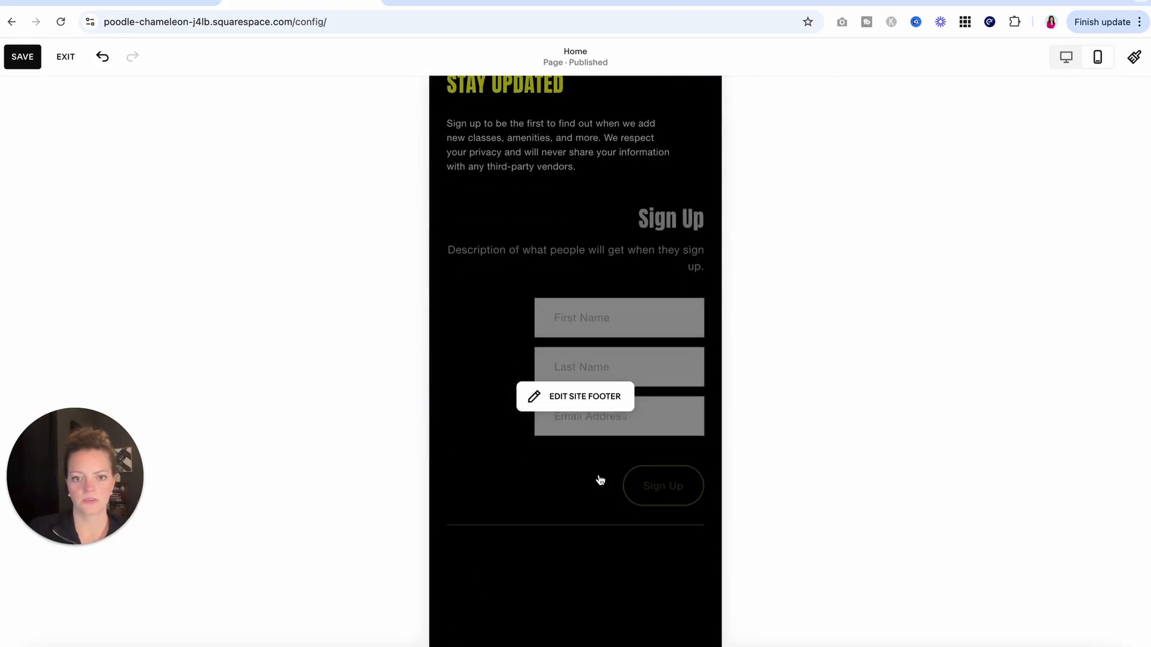
{"action": "scroll", "coordinate": [599, 477], "scroll_direction": "down", "scroll_amount": 2}
{"action": "scroll", "coordinate": [598, 473], "scroll_direction": "up", "scroll_amount": 5}
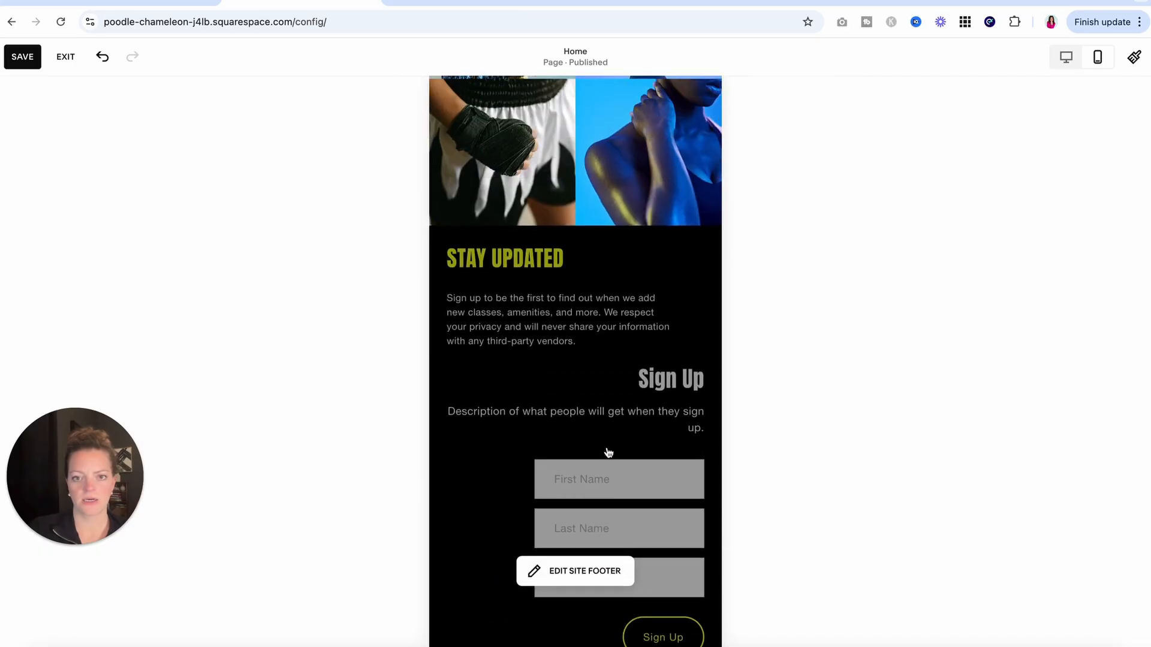
{"action": "left_click", "coordinate": [22, 56]}
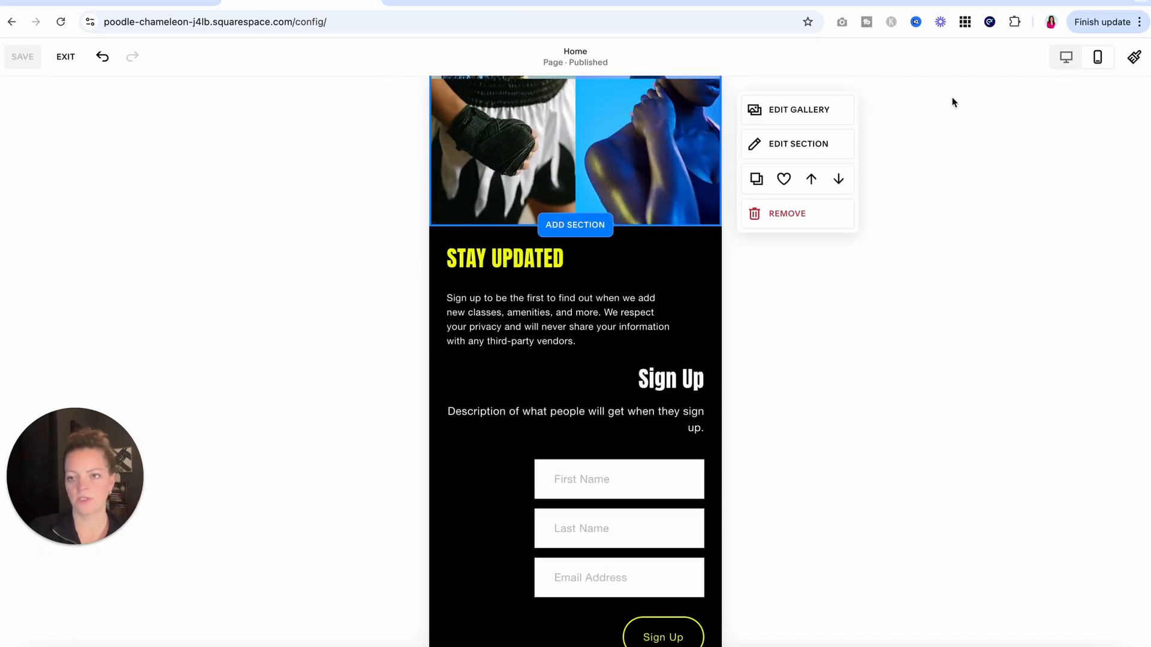
{"action": "left_click", "coordinate": [1054, 60]}
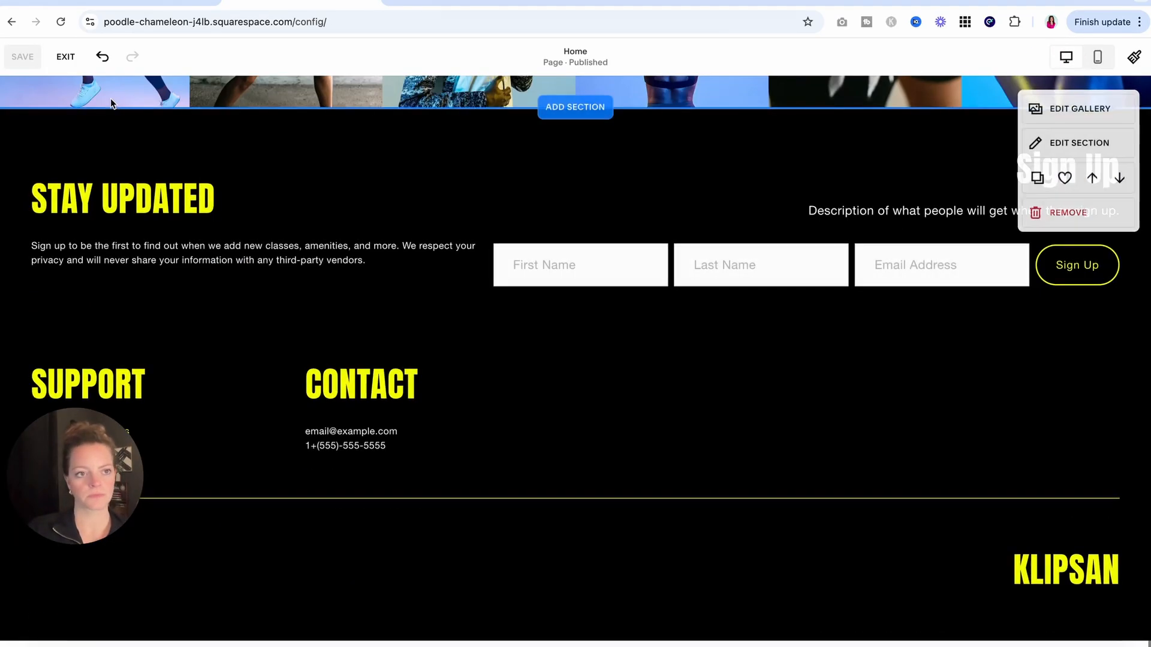
Exit page editing and preview the Home page in full screen before returning to the site dashboard
{"action": "left_click", "coordinate": [63, 55]}
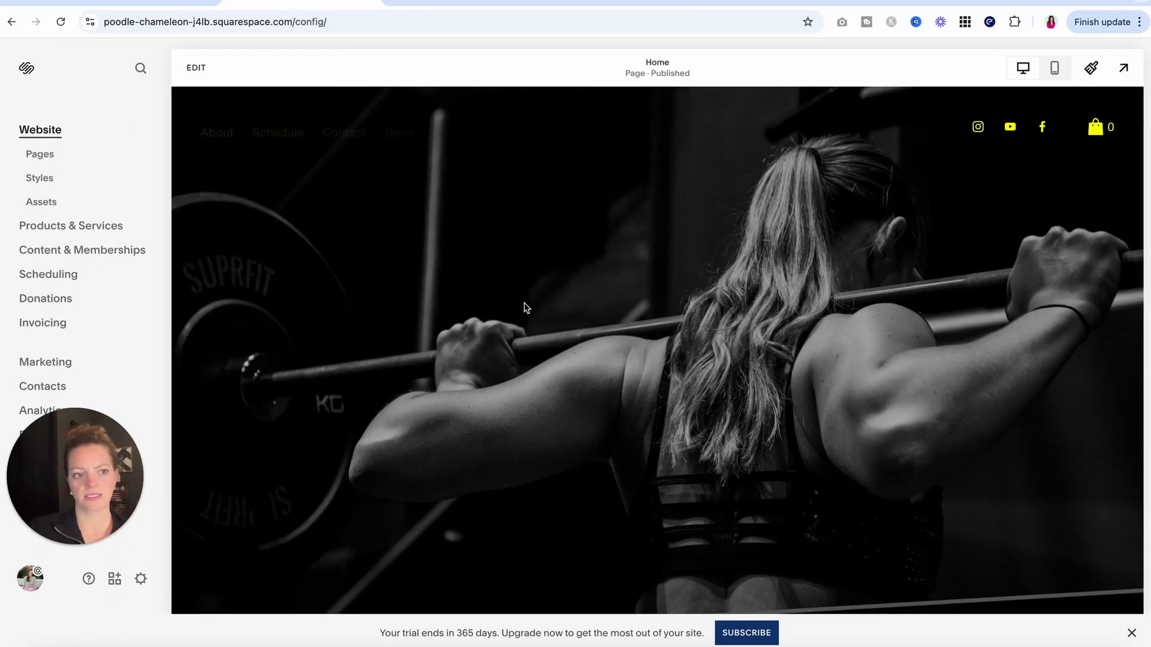
{"action": "left_click", "coordinate": [1118, 69]}
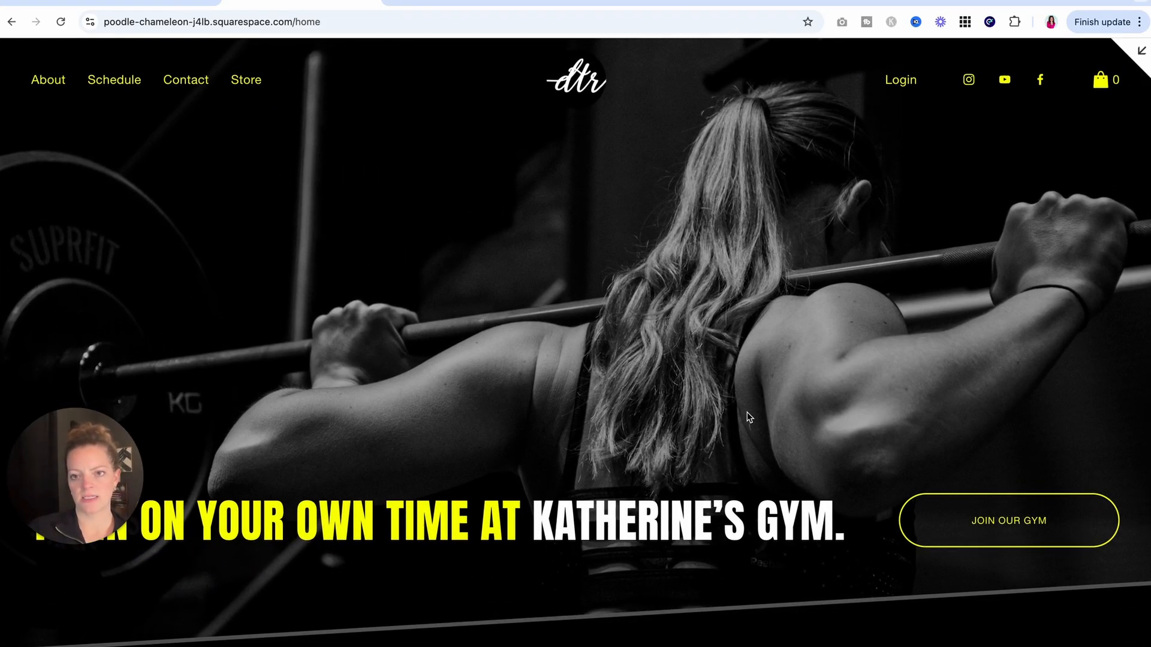
{"action": "left_click", "coordinate": [1134, 59]}
Move the Home page from Not Linked to the first place in Main Navigation, above About, and dismiss the invoicing promotion
{"action": "left_click", "coordinate": [53, 163]}
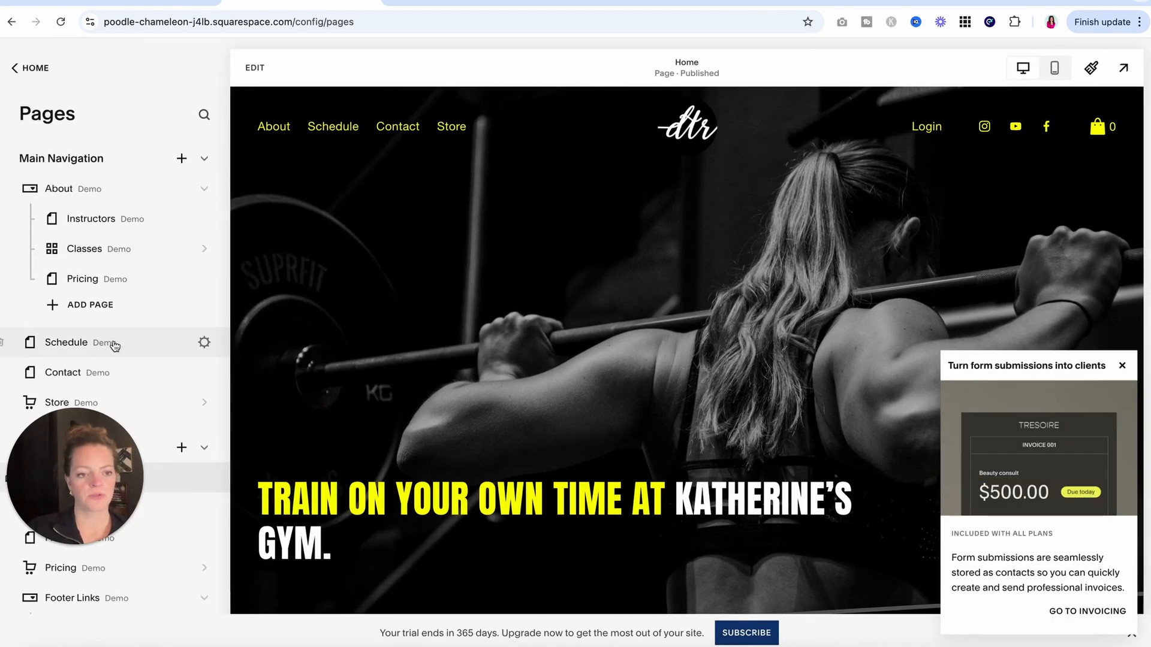
{"action": "scroll", "coordinate": [114, 335], "scroll_direction": "down", "scroll_amount": 3}
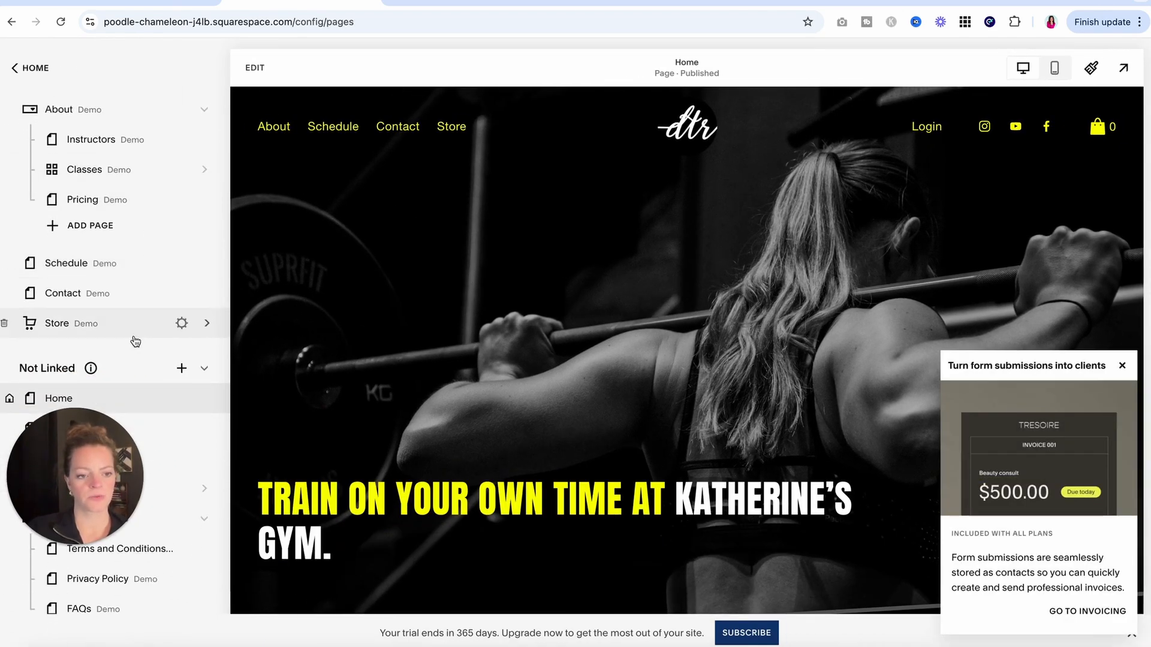
{"action": "scroll", "coordinate": [134, 338], "scroll_direction": "down", "scroll_amount": 4}
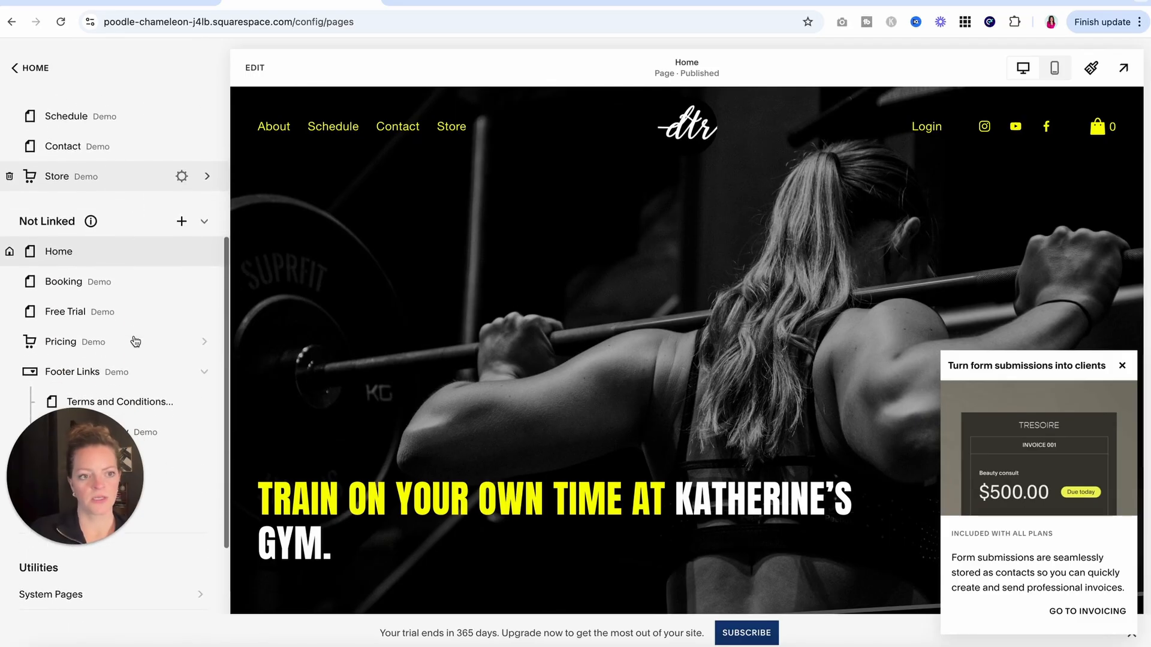
{"action": "mouse_move", "coordinate": [271, 124]}
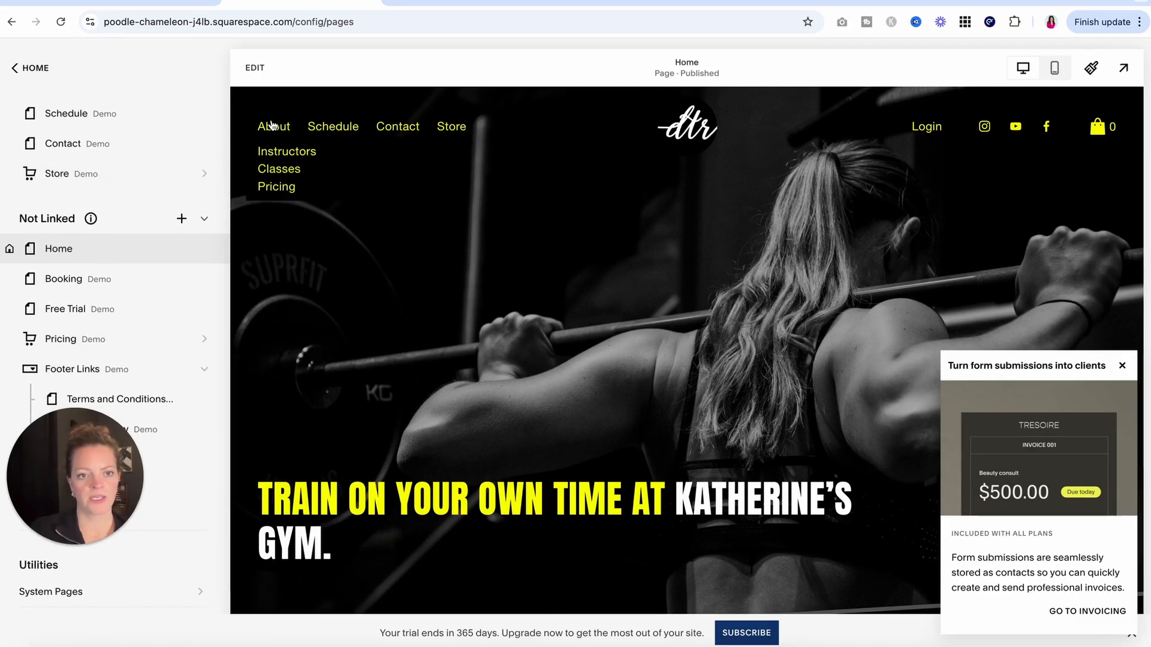
{"action": "left_click_drag", "start_coordinate": [92, 254], "coordinate": [51, 189]}
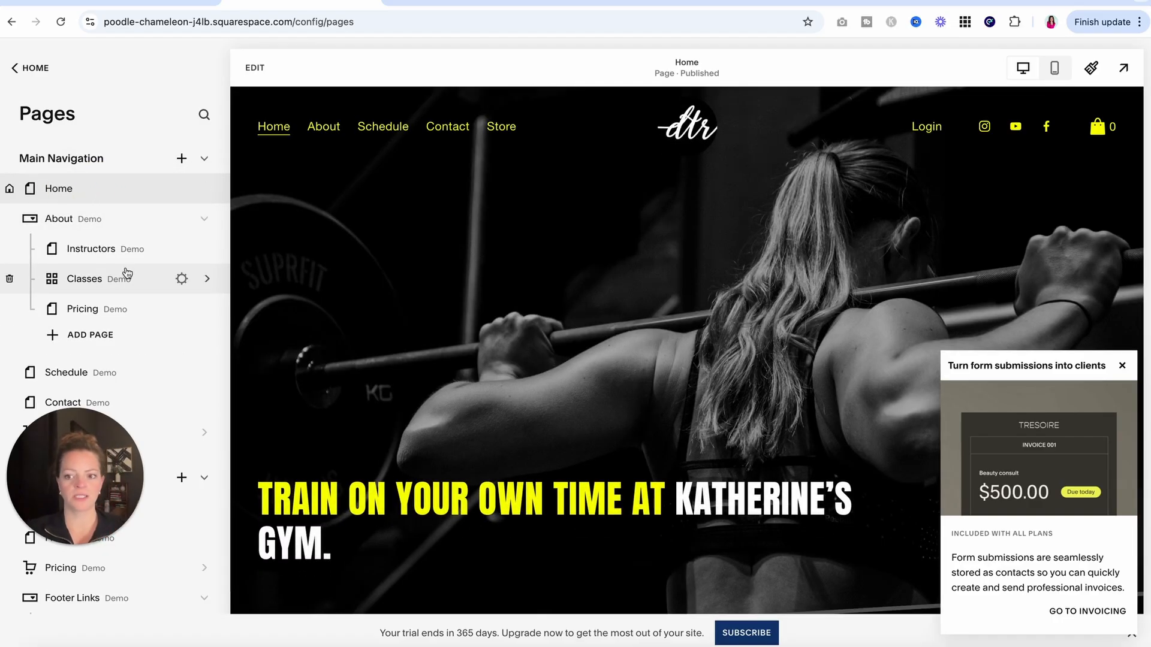
{"action": "left_click", "coordinate": [1122, 367]}
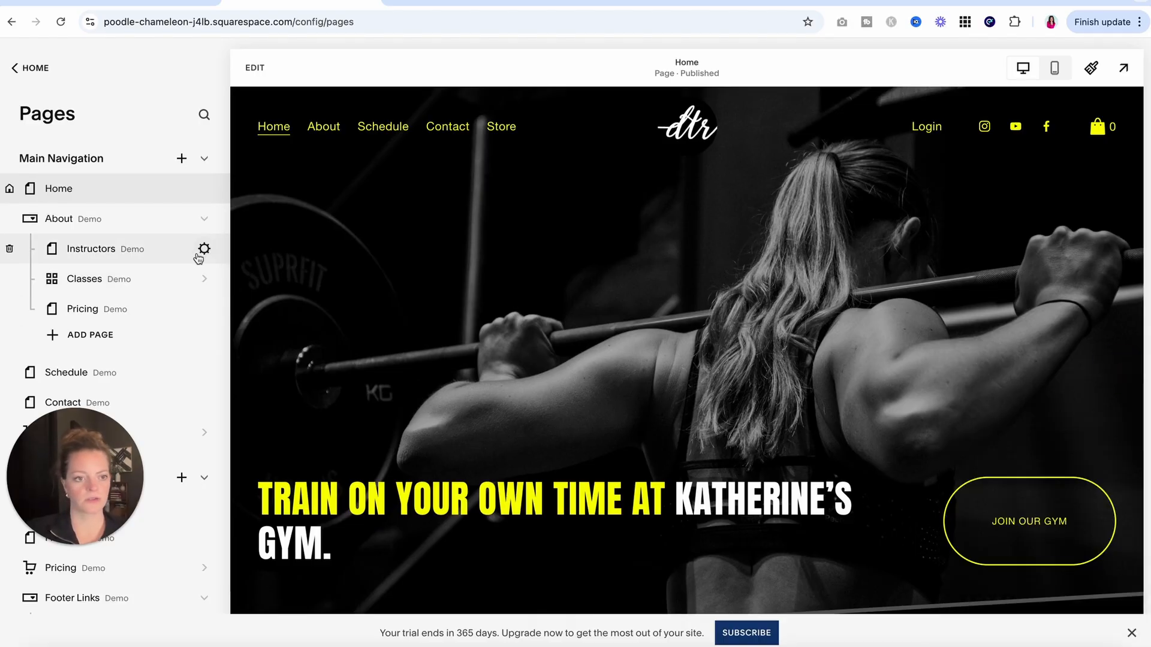
Open the Instructors page and look through it from the instructor photos down to the footer
{"action": "left_click", "coordinate": [115, 258]}
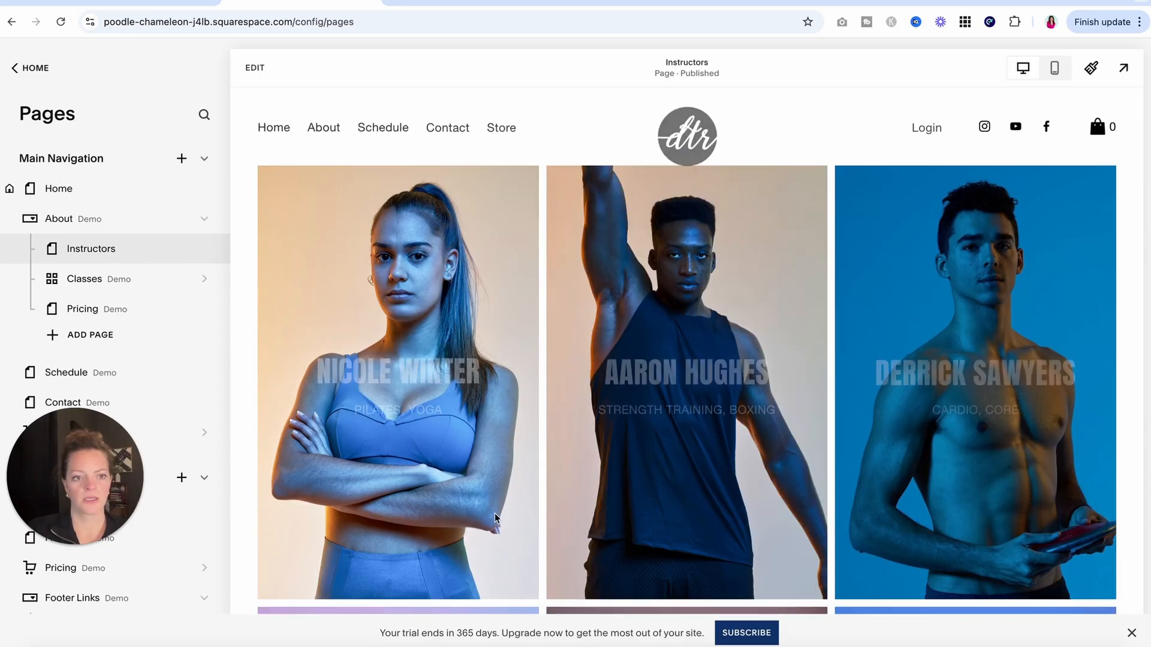
{"action": "scroll", "coordinate": [481, 433], "scroll_direction": "down", "scroll_amount": 13}
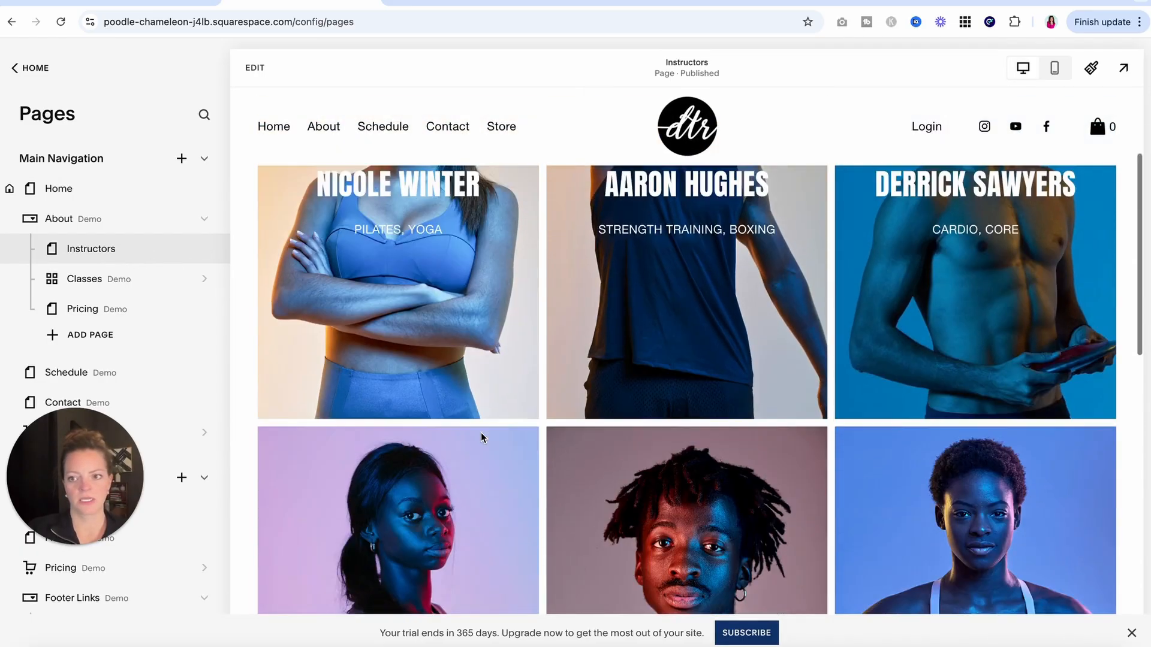
{"action": "scroll", "coordinate": [480, 433], "scroll_direction": "down", "scroll_amount": 2}
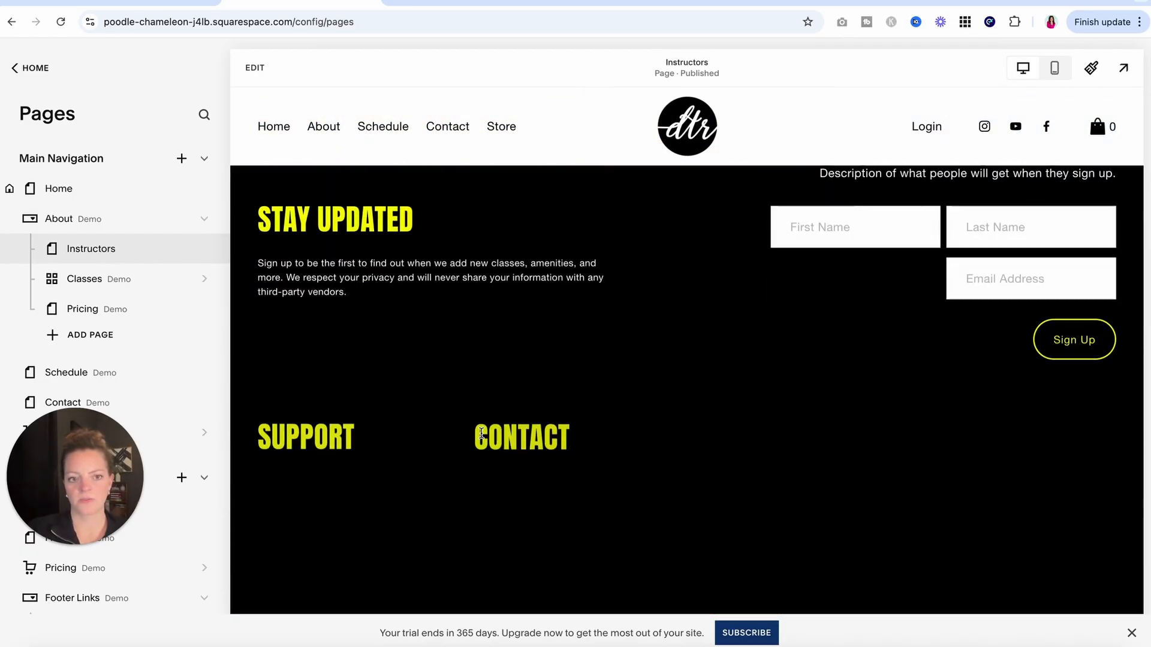
{"action": "scroll", "coordinate": [552, 414], "scroll_direction": "up", "scroll_amount": 15}
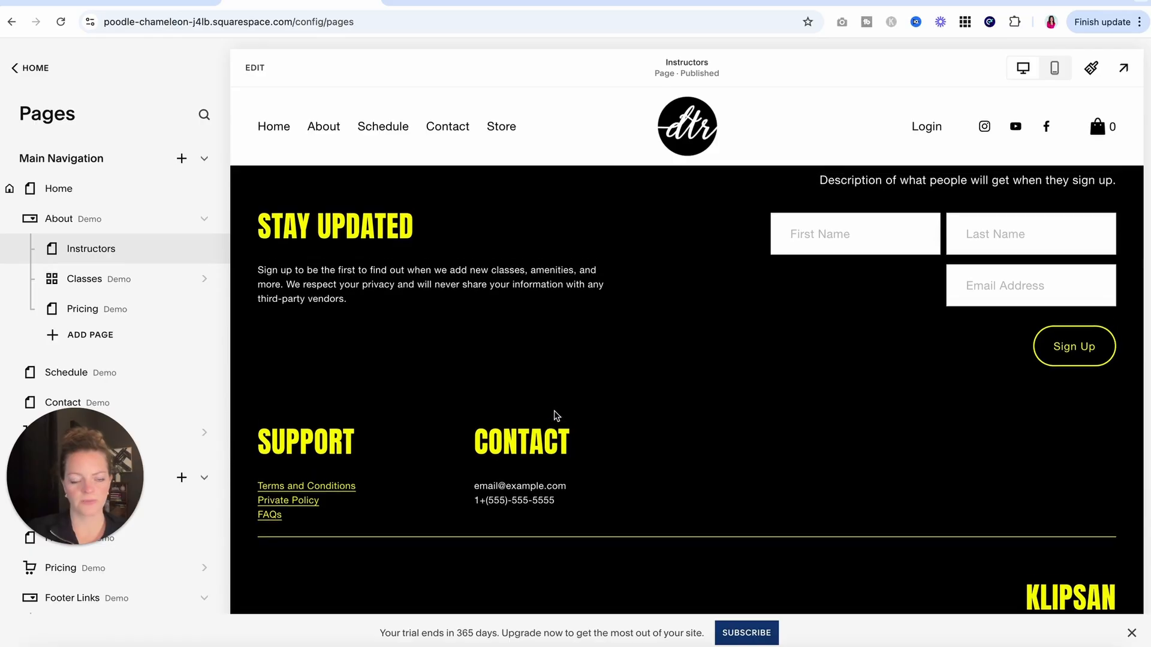
{"action": "scroll", "coordinate": [132, 297], "scroll_direction": "down", "scroll_amount": 3}
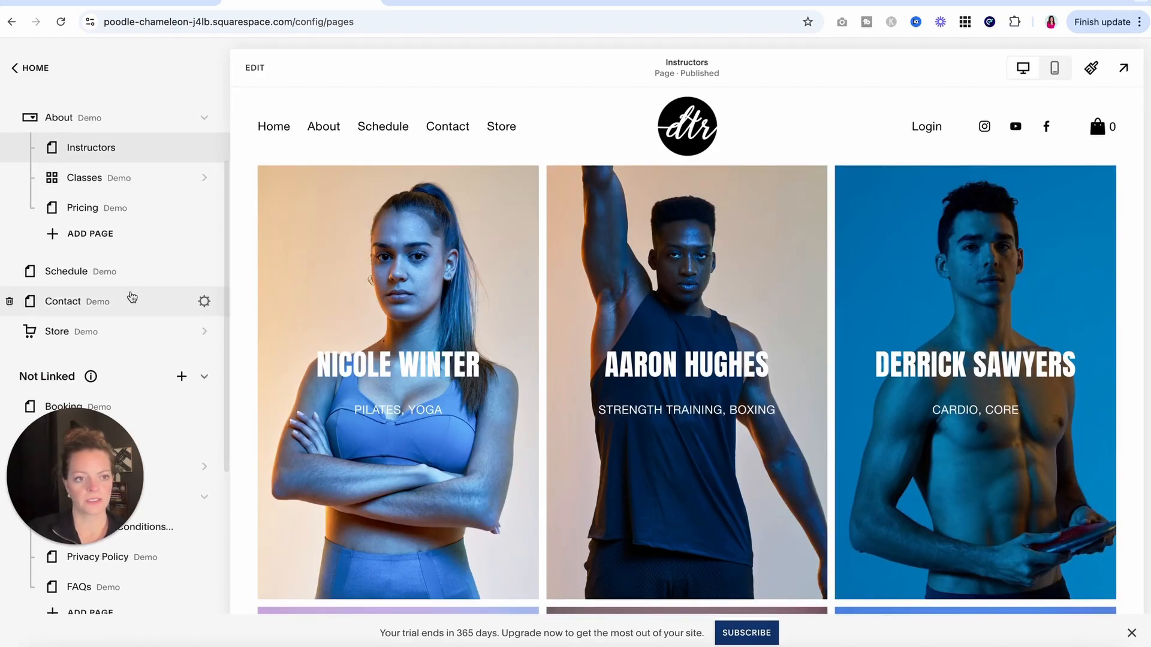
{"action": "scroll", "coordinate": [132, 297], "scroll_direction": "up", "scroll_amount": 2}
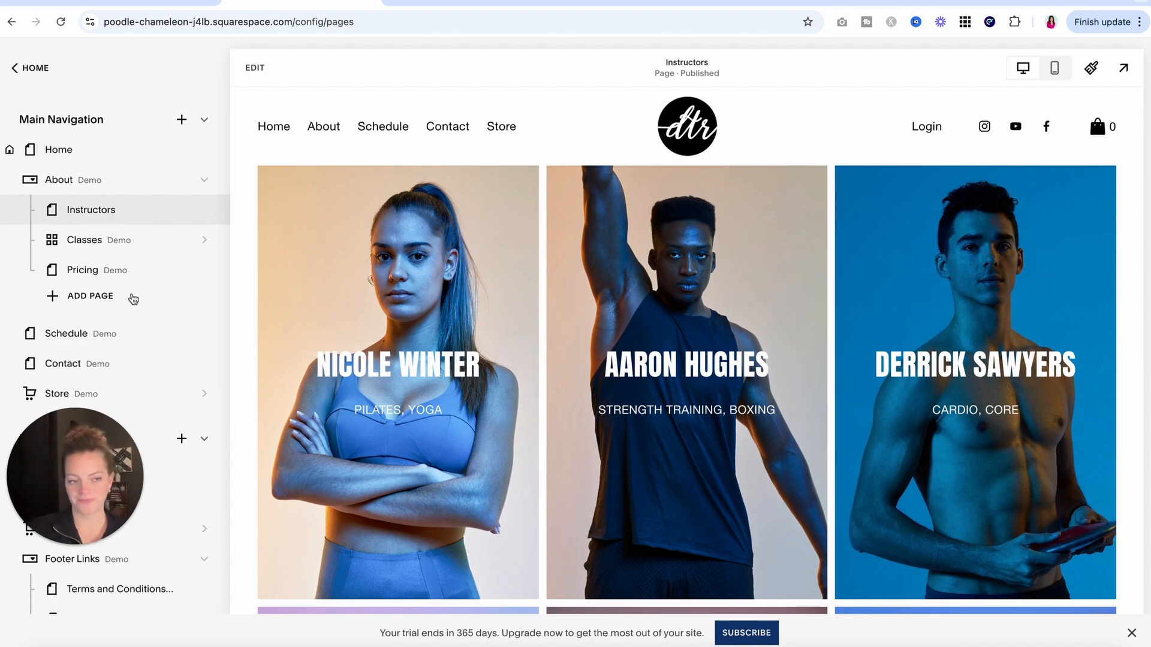
Move the Instructors page out of the About folder to the end of the Not Linked pages, below Footer Links
{"action": "mouse_move", "coordinate": [144, 214]}
{"action": "left_click_drag", "start_coordinate": [144, 215], "coordinate": [142, 397]}
{"action": "left_click_drag", "start_coordinate": [75, 466], "coordinate": [376, 461]}
{"action": "scroll", "coordinate": [148, 369], "scroll_direction": "up", "scroll_amount": 2}
{"action": "scroll", "coordinate": [149, 370], "scroll_direction": "up", "scroll_amount": 3}
{"action": "scroll", "coordinate": [149, 369], "scroll_direction": "down", "scroll_amount": 2}
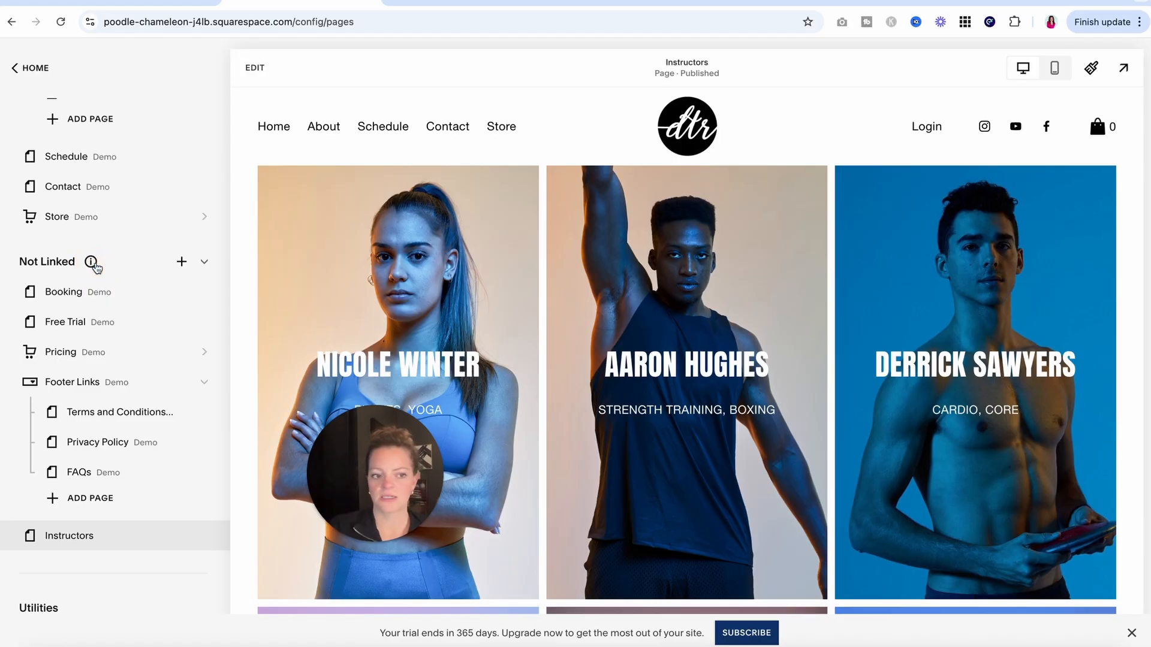
Disable the Instructors page in its page settings and save the change
{"action": "mouse_move", "coordinate": [321, 123]}
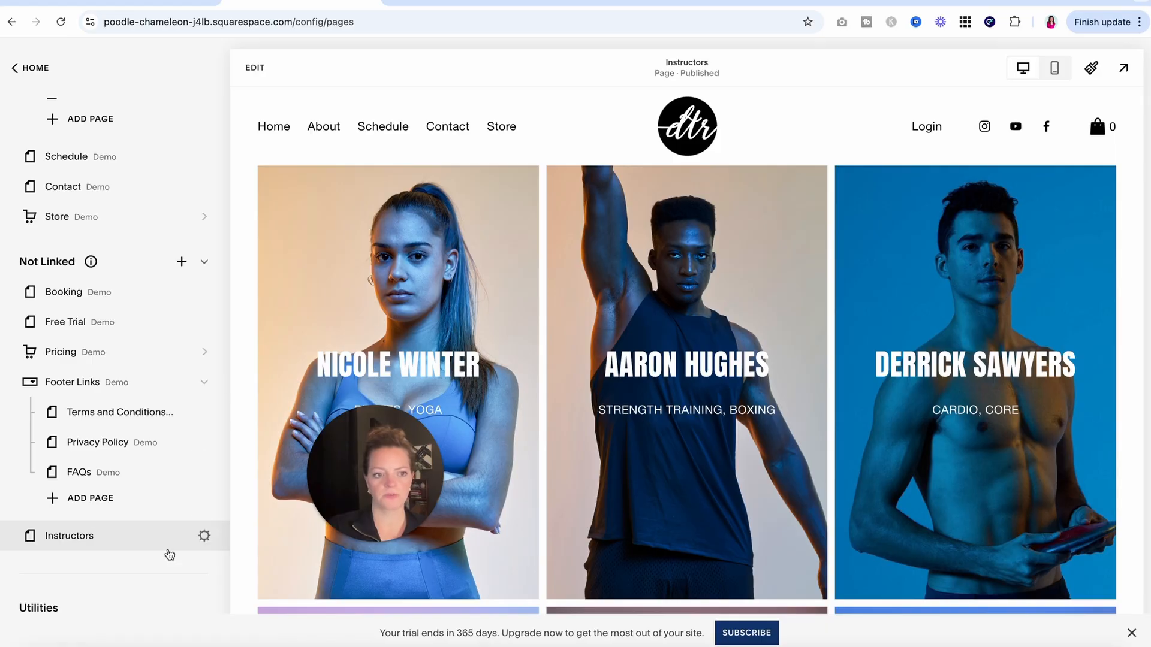
{"action": "left_click", "coordinate": [203, 536]}
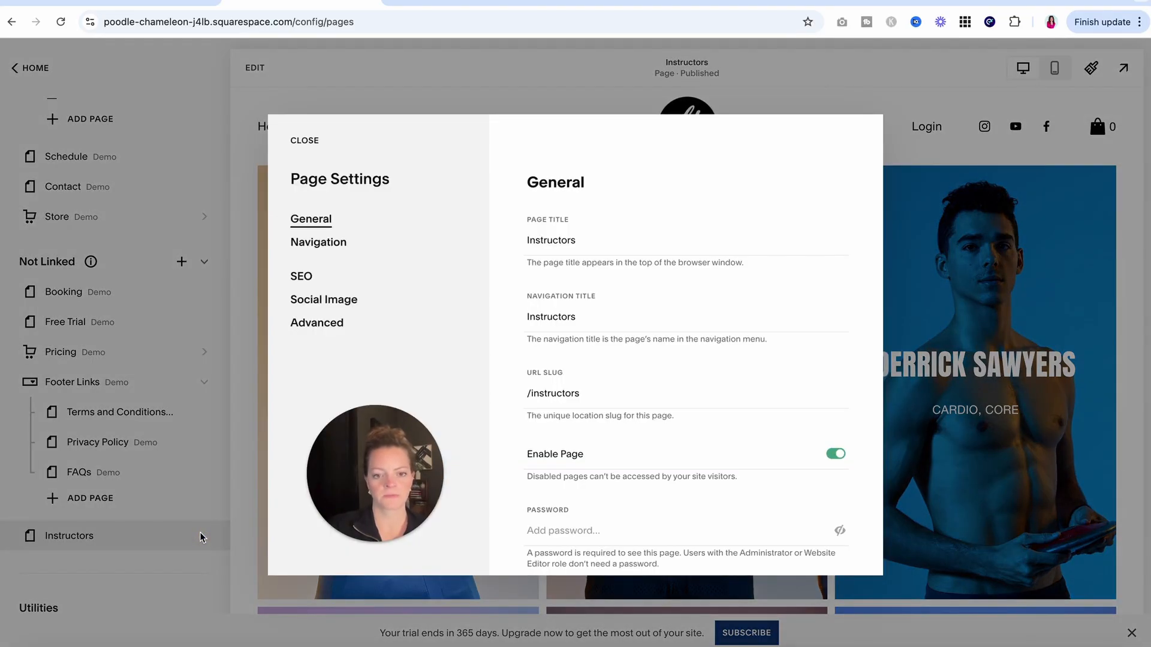
{"action": "scroll", "coordinate": [636, 458], "scroll_direction": "down", "scroll_amount": 1}
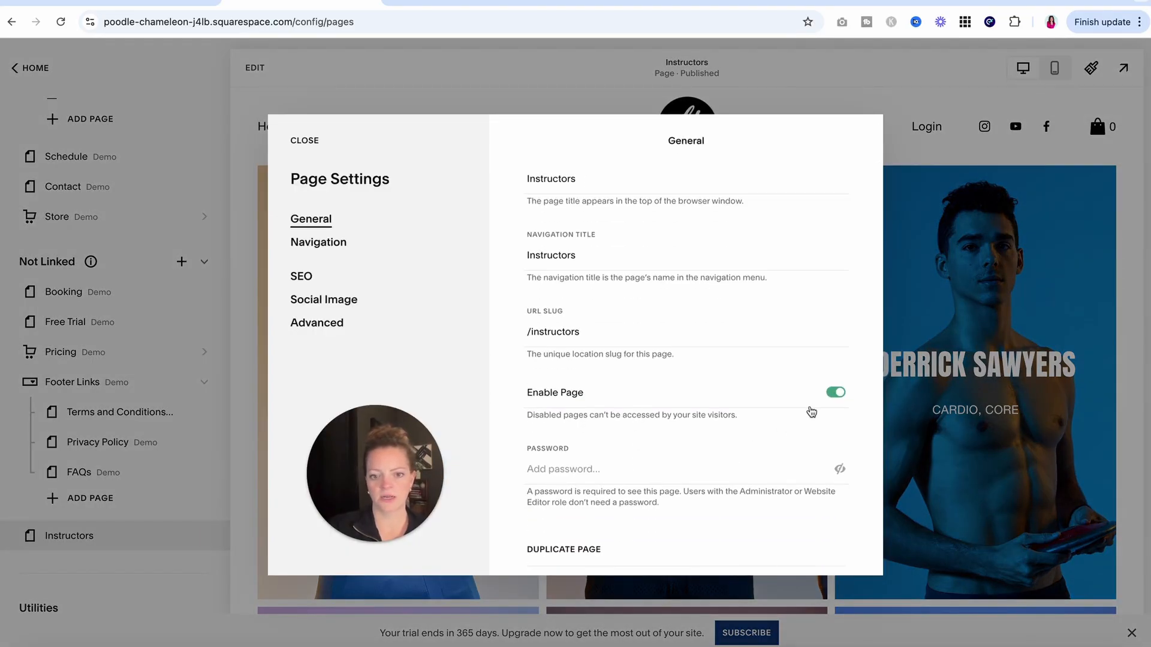
{"action": "left_click", "coordinate": [830, 397]}
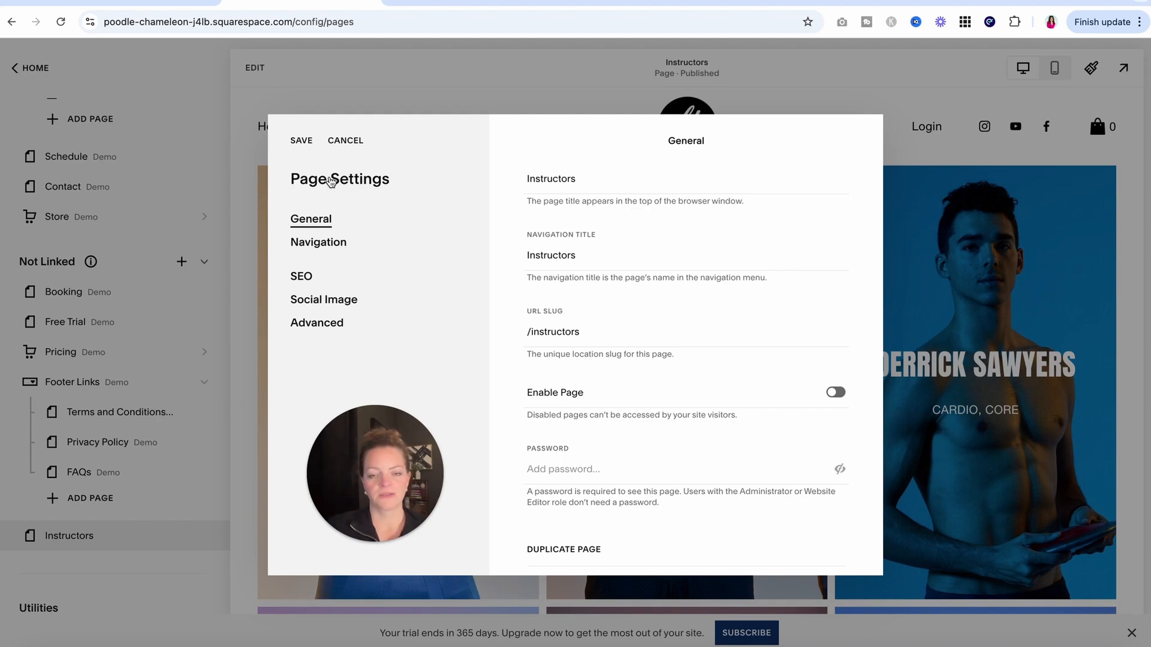
{"action": "left_click", "coordinate": [301, 144]}
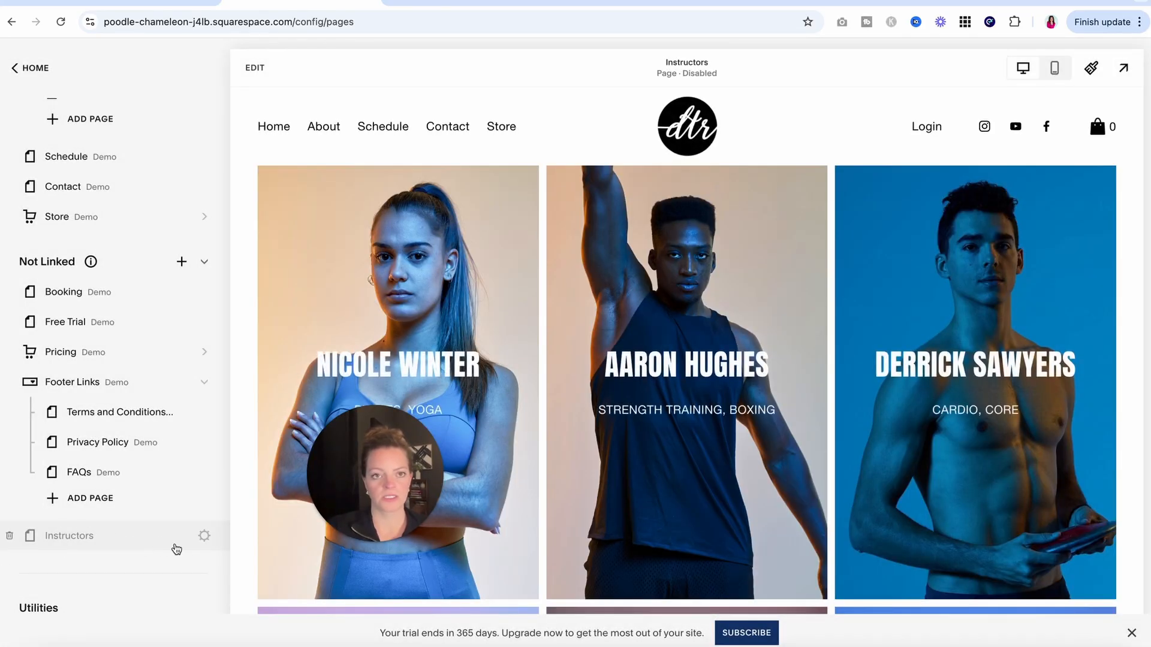
Open the Home page and review its hero banner and intro section in the desktop preview
{"action": "scroll", "coordinate": [160, 455], "scroll_direction": "up", "scroll_amount": 5}
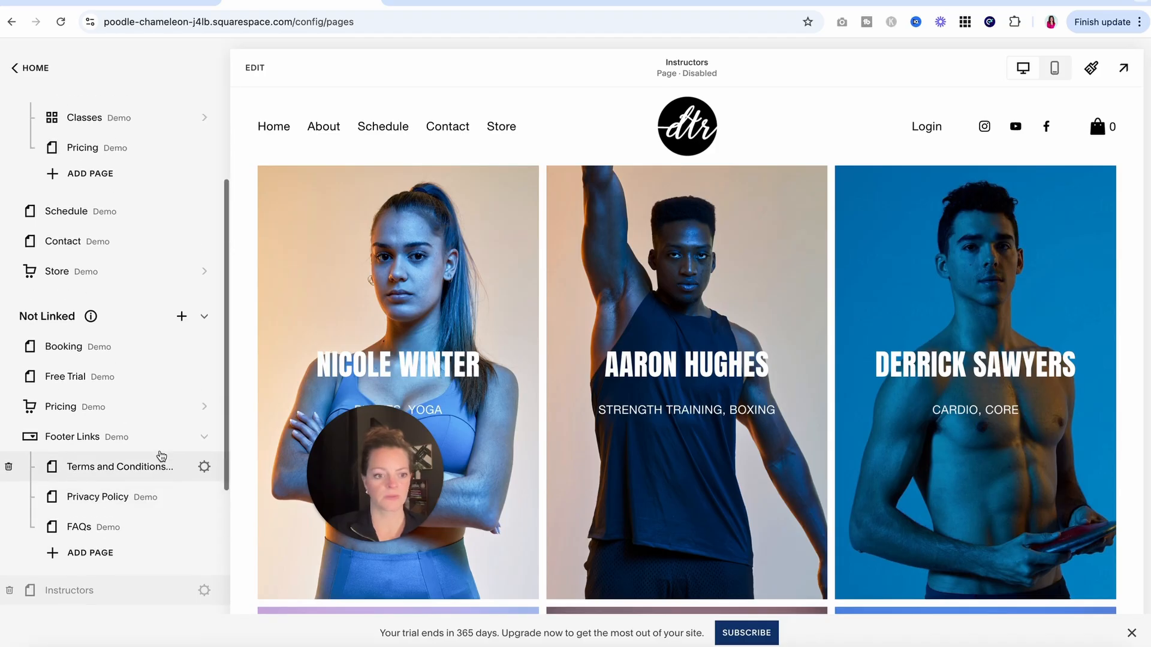
{"action": "left_click", "coordinate": [103, 188]}
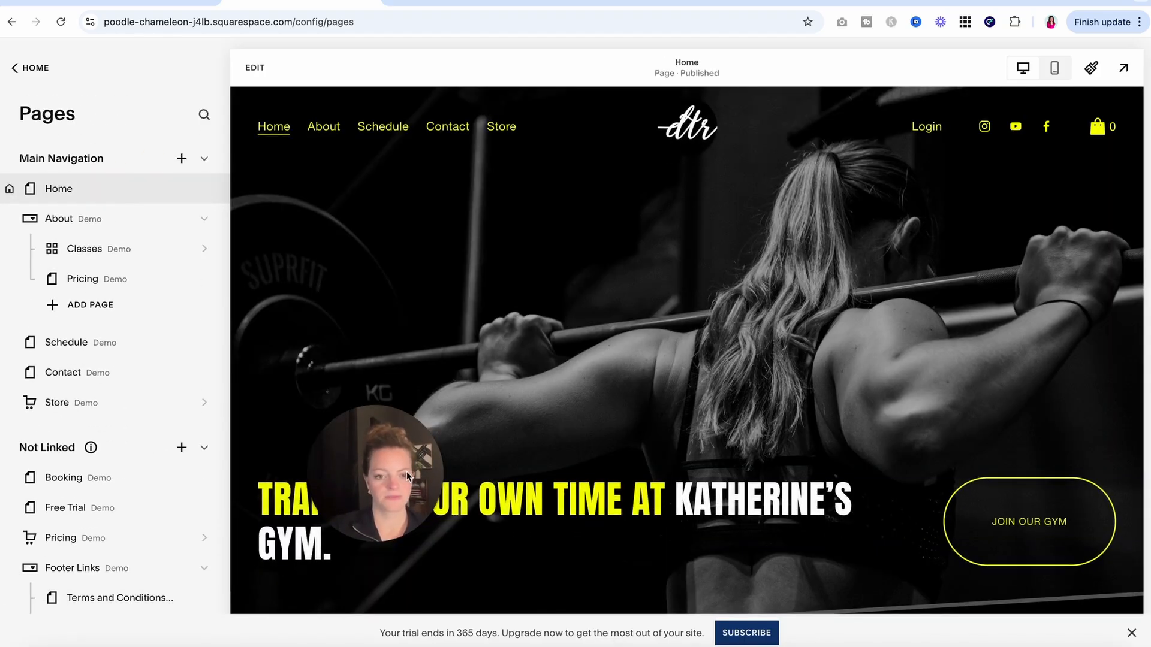
{"action": "left_click_drag", "start_coordinate": [406, 471], "coordinate": [243, 438]}
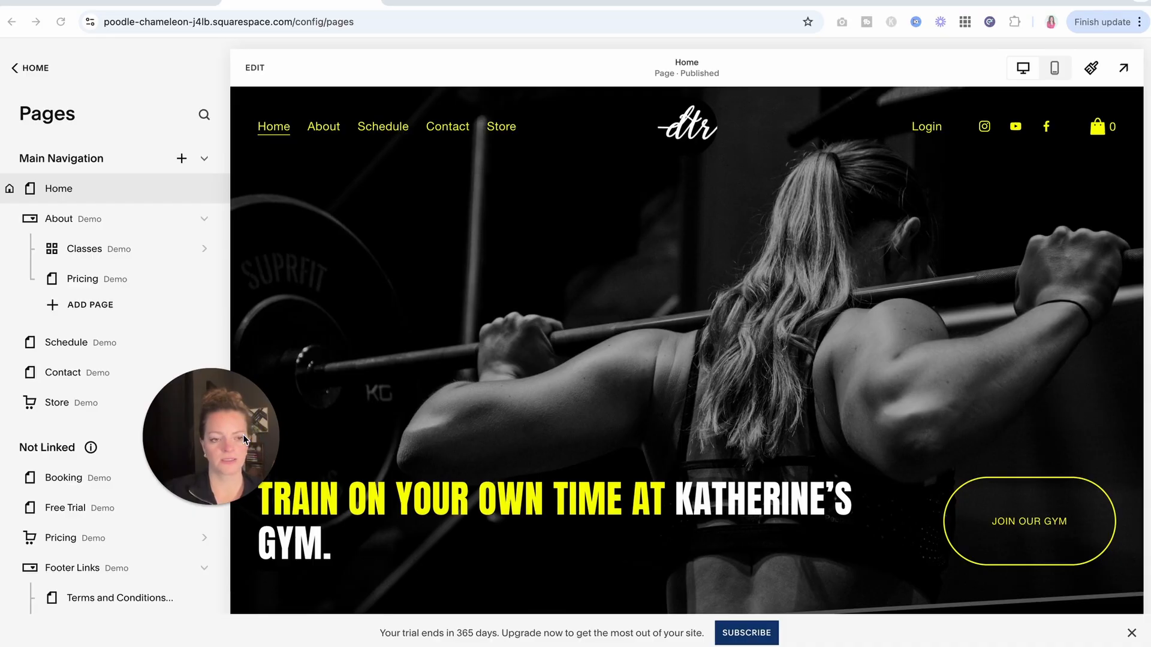
{"action": "scroll", "coordinate": [724, 458], "scroll_direction": "down", "scroll_amount": 5}
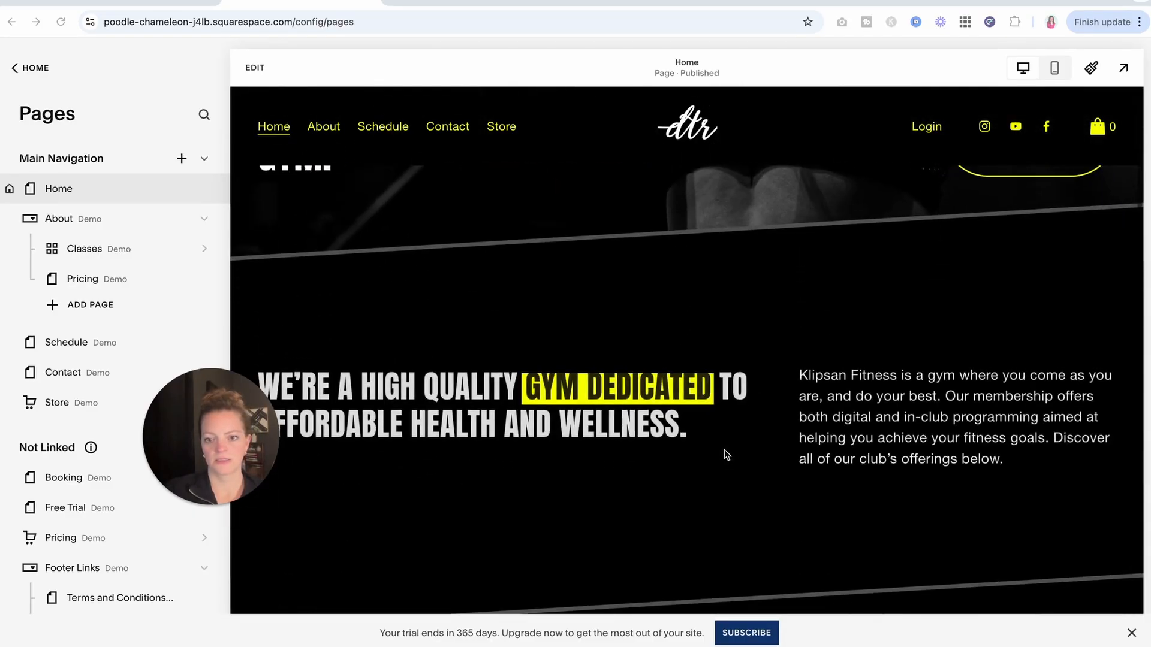
{"action": "scroll", "coordinate": [726, 456], "scroll_direction": "down", "scroll_amount": 3}
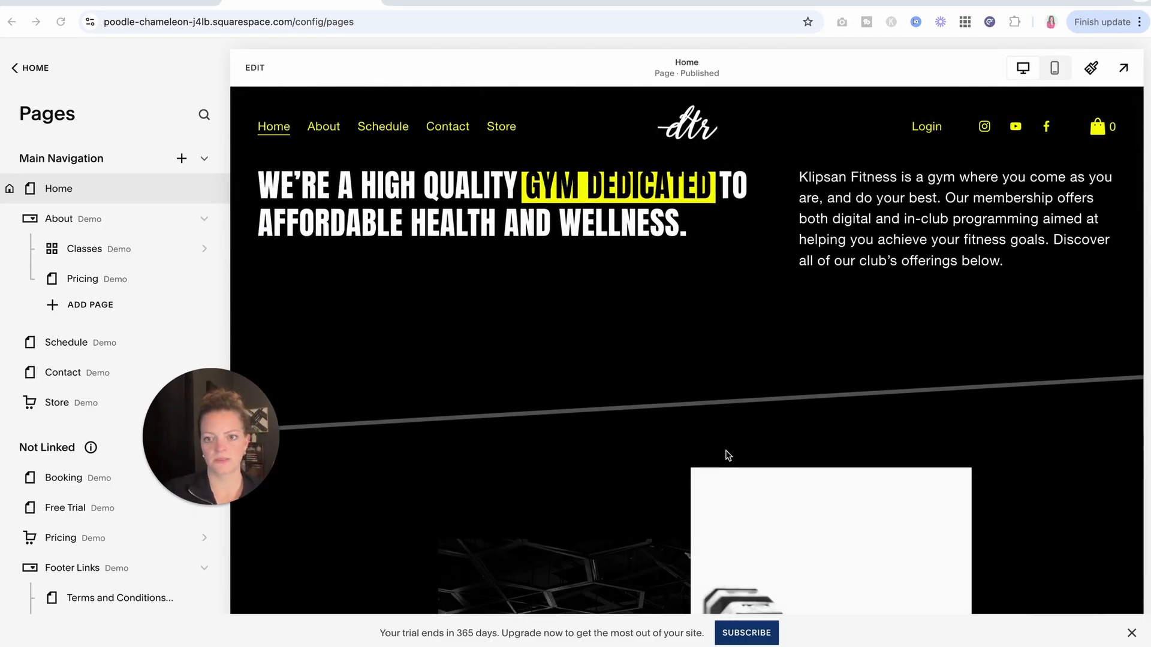
{"action": "scroll", "coordinate": [727, 455], "scroll_direction": "up", "scroll_amount": 3}
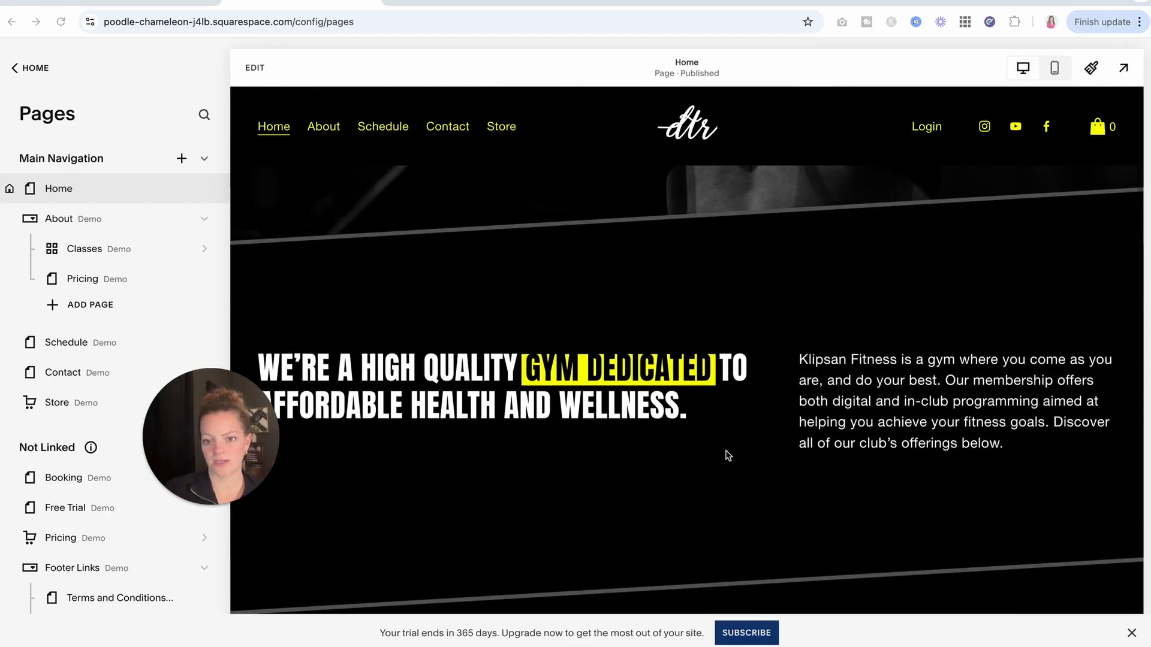
{"action": "scroll", "coordinate": [727, 455], "scroll_direction": "up", "scroll_amount": 5}
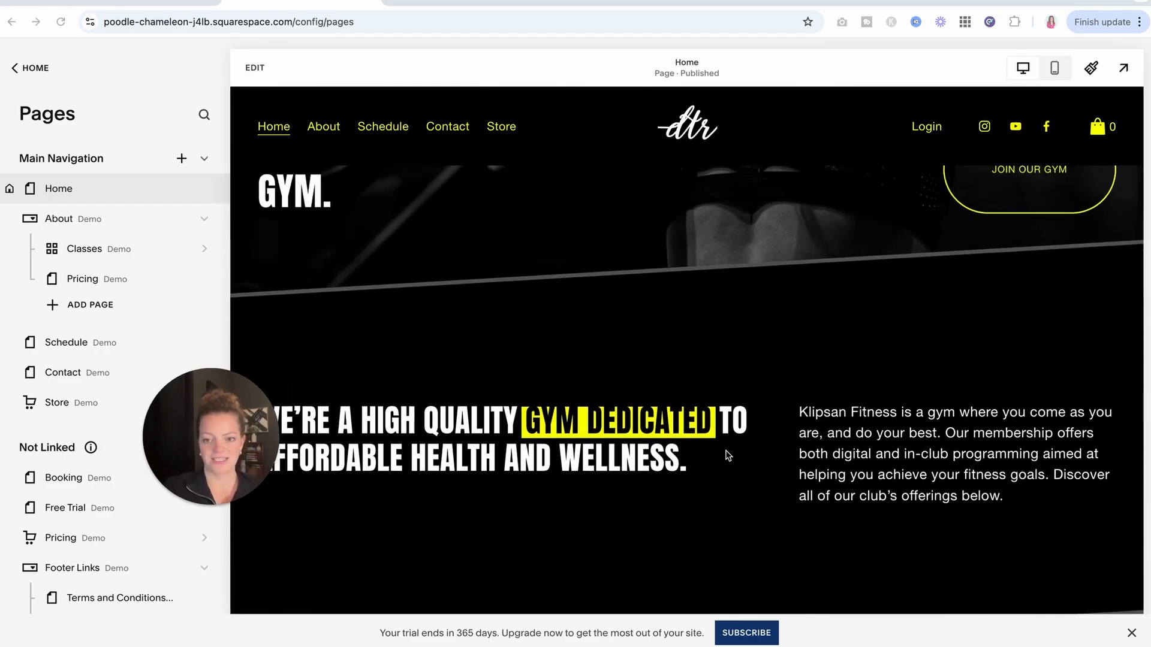
{"action": "scroll", "coordinate": [726, 456], "scroll_direction": "up", "scroll_amount": 1}
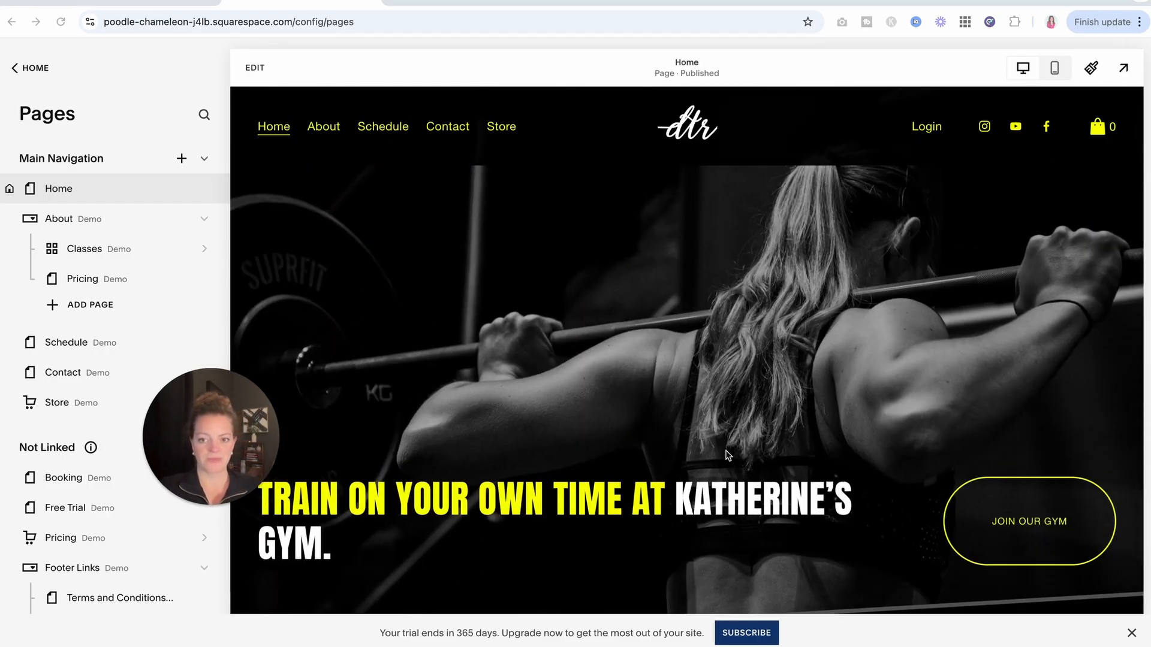
{"action": "left_click", "coordinate": [1124, 68]}
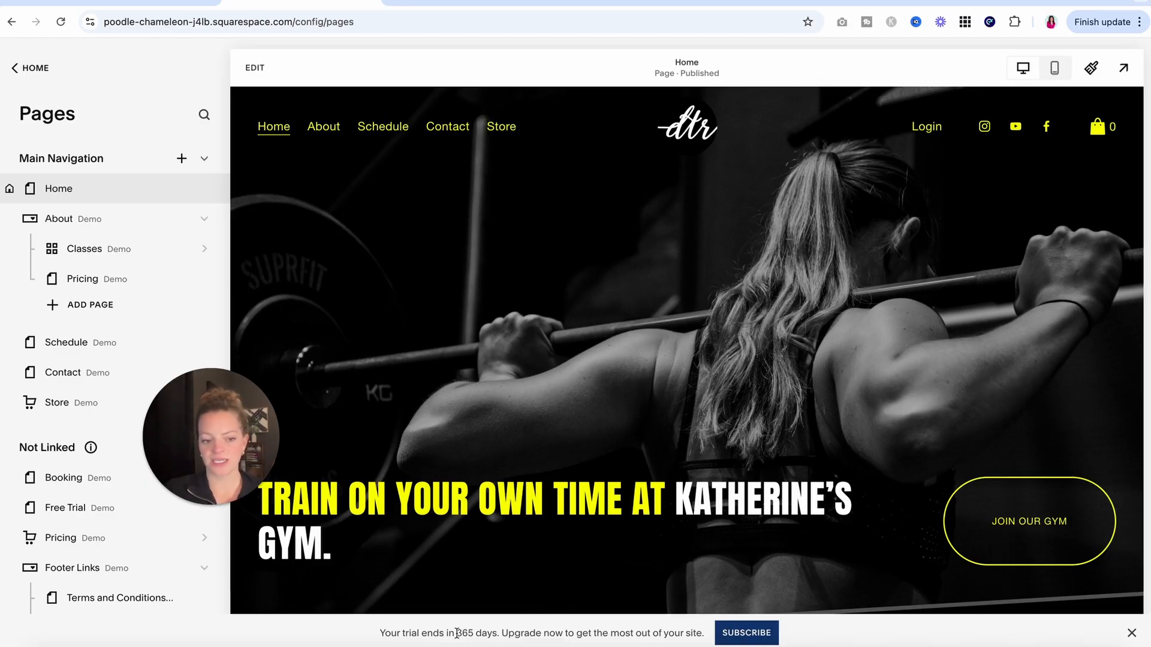
Open the subscription plan selection for upgrading the trial site
{"action": "left_click", "coordinate": [746, 633]}
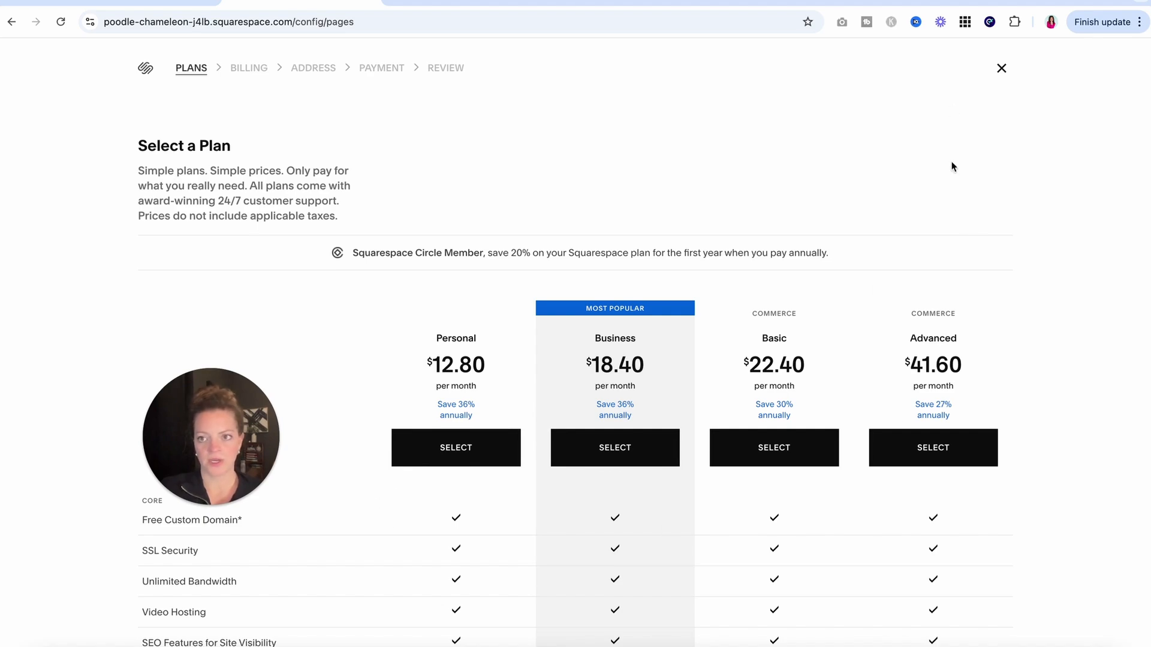
Leave the plan selection and review the Domains settings for getting a domain or using one already owned
{"action": "left_click", "coordinate": [1001, 68]}
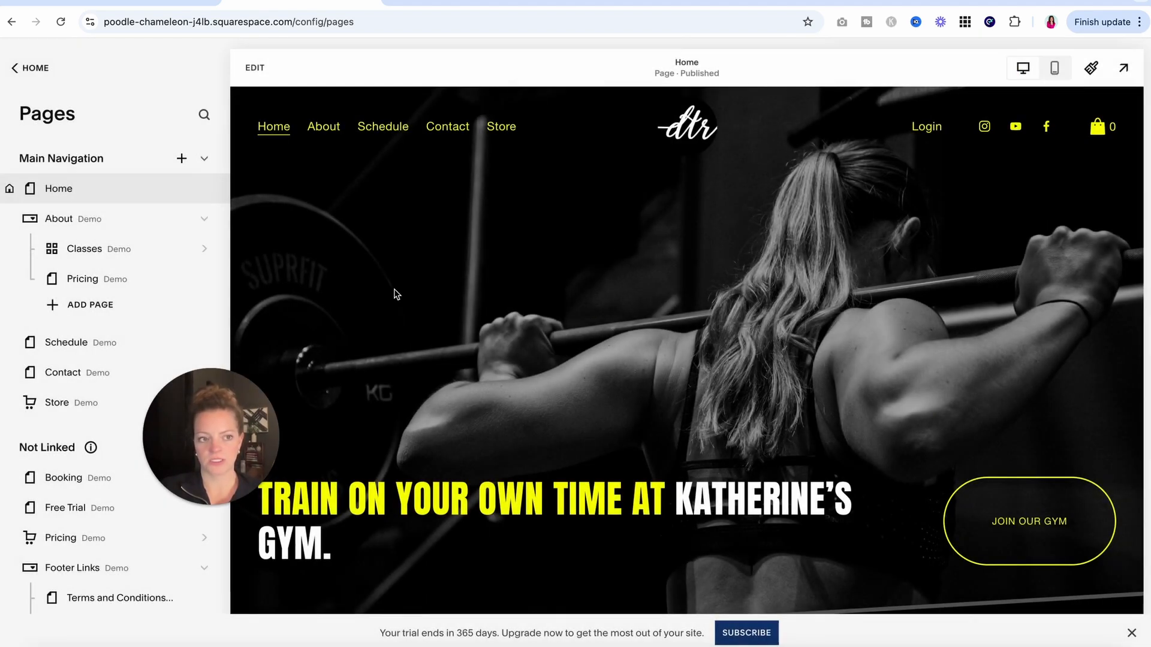
{"action": "left_click", "coordinate": [38, 70]}
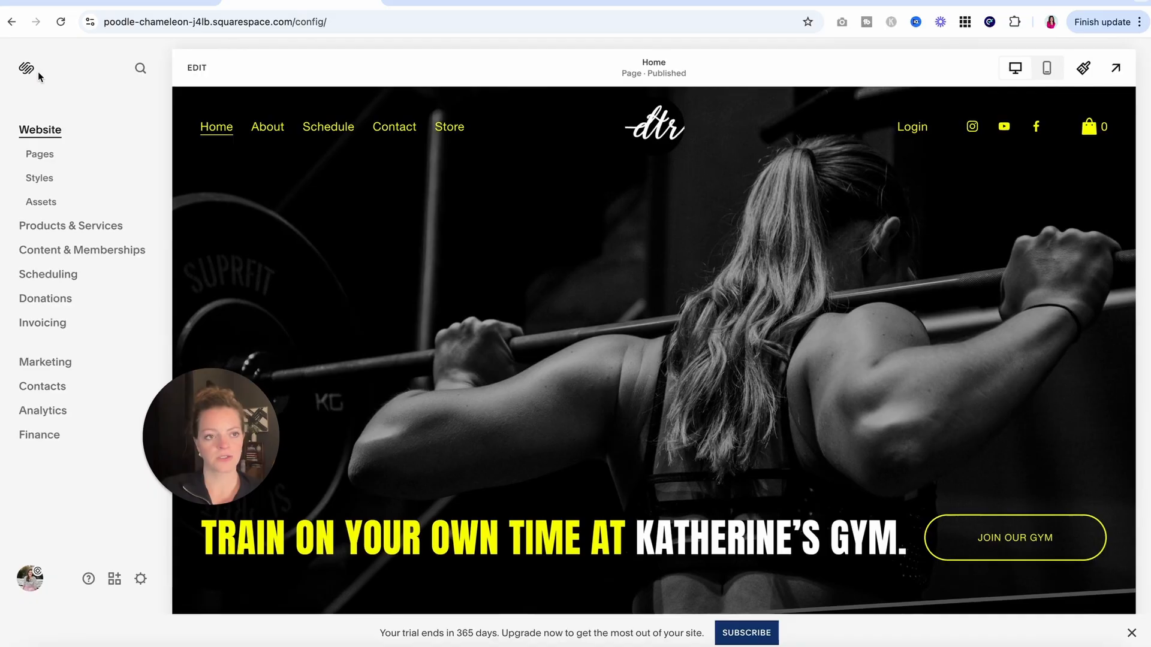
{"action": "left_click", "coordinate": [142, 579]}
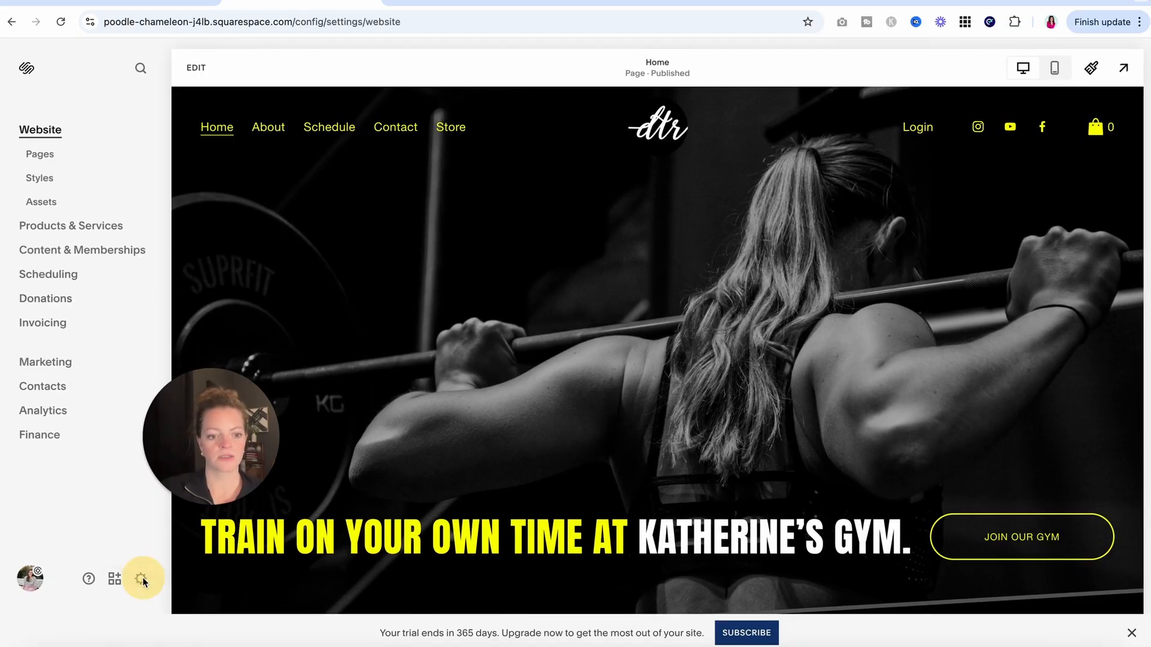
{"action": "left_click", "coordinate": [87, 156]}
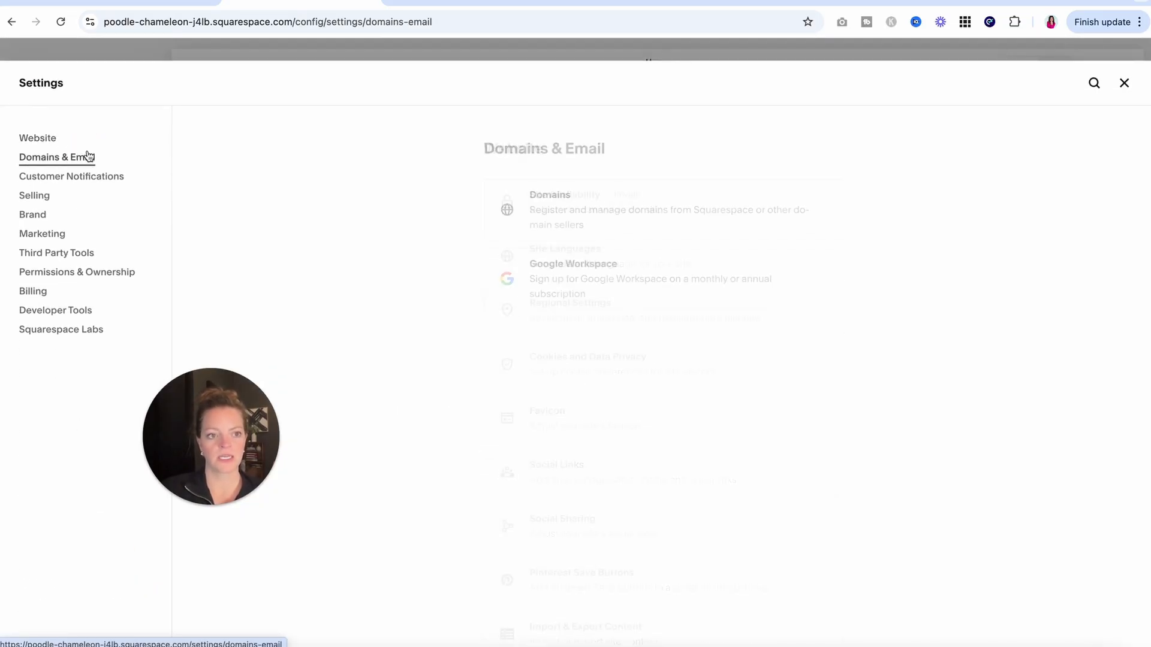
{"action": "left_click", "coordinate": [632, 232]}
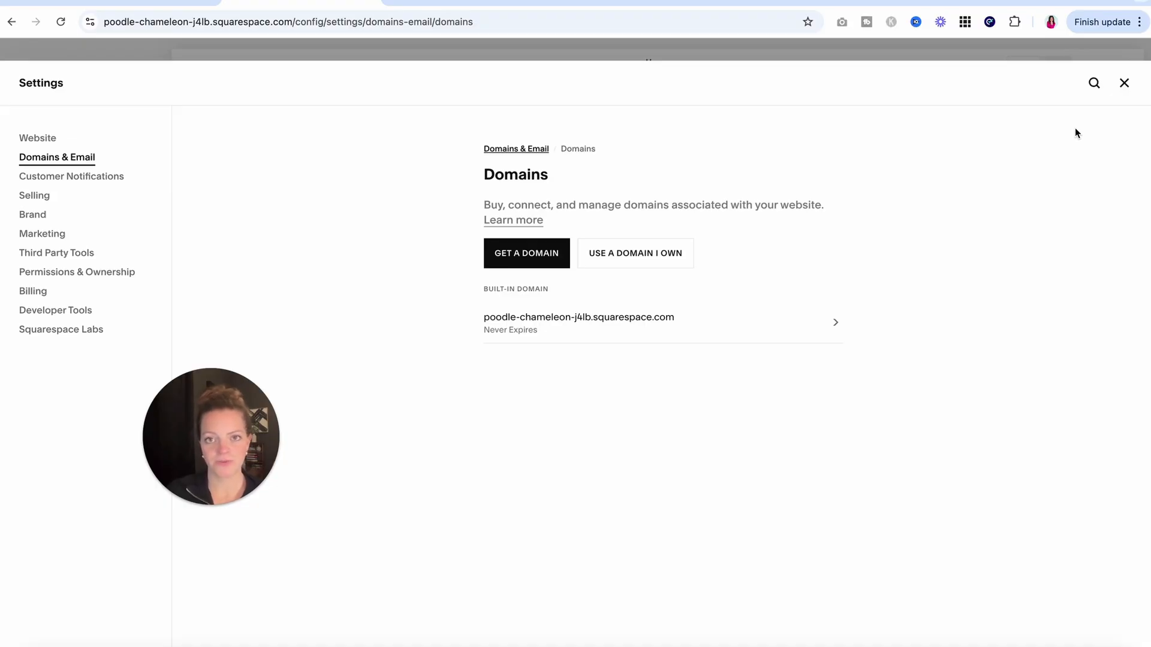
{"action": "left_click", "coordinate": [1120, 89]}
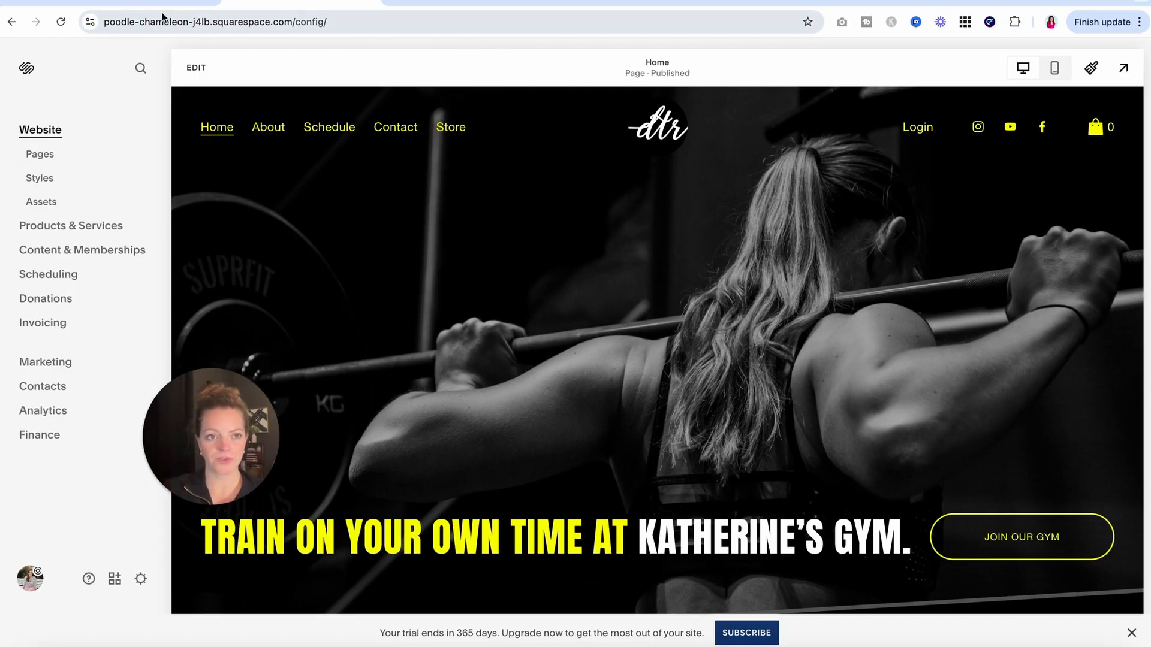
View the Squarespace Discount page on designingtherow.com, then return to the gym site's dashboard and highlight the trial expiry notice
{"action": "left_click", "coordinate": [138, 4]}
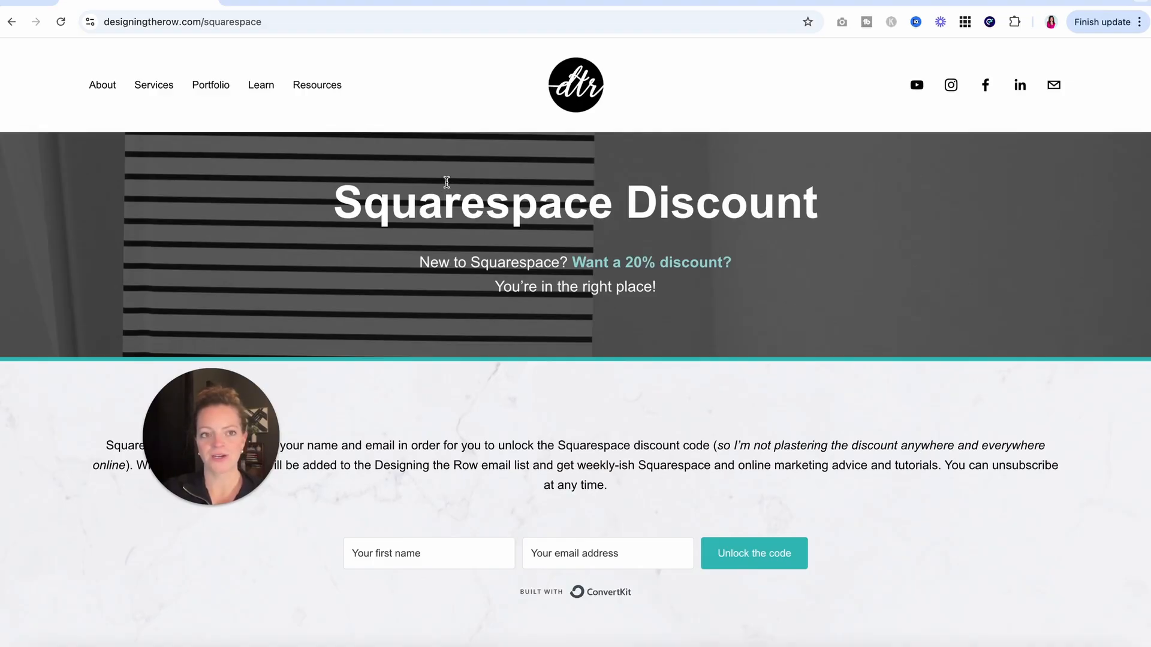
{"action": "left_click", "coordinate": [294, 2]}
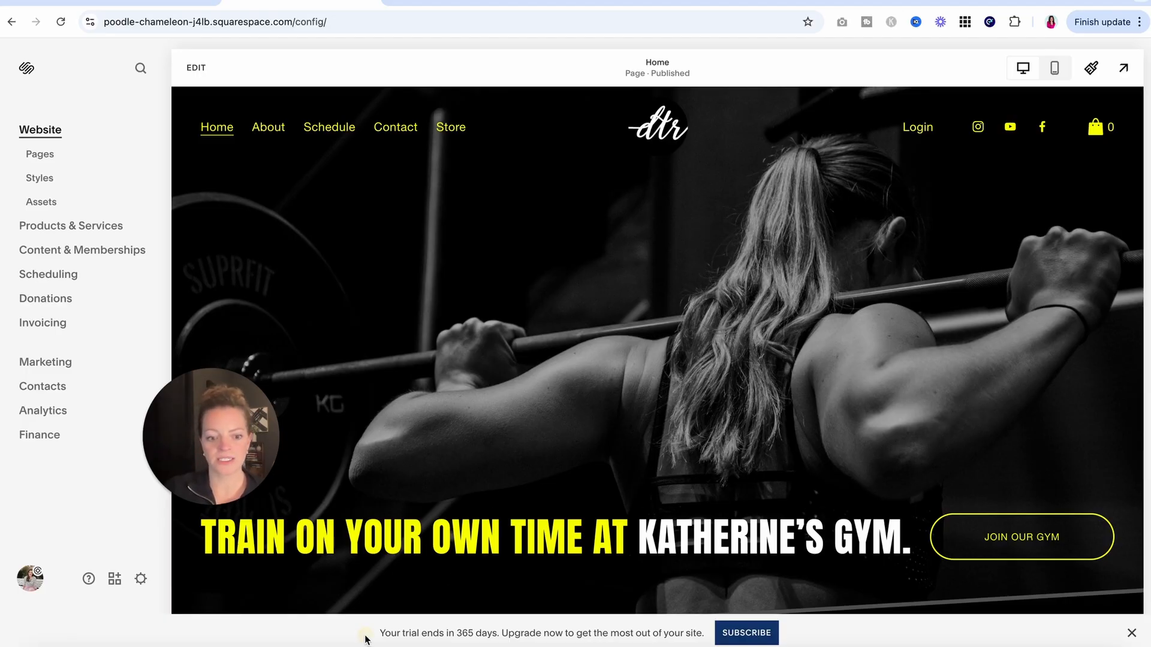
{"action": "left_click_drag", "start_coordinate": [366, 639], "coordinate": [502, 626]}
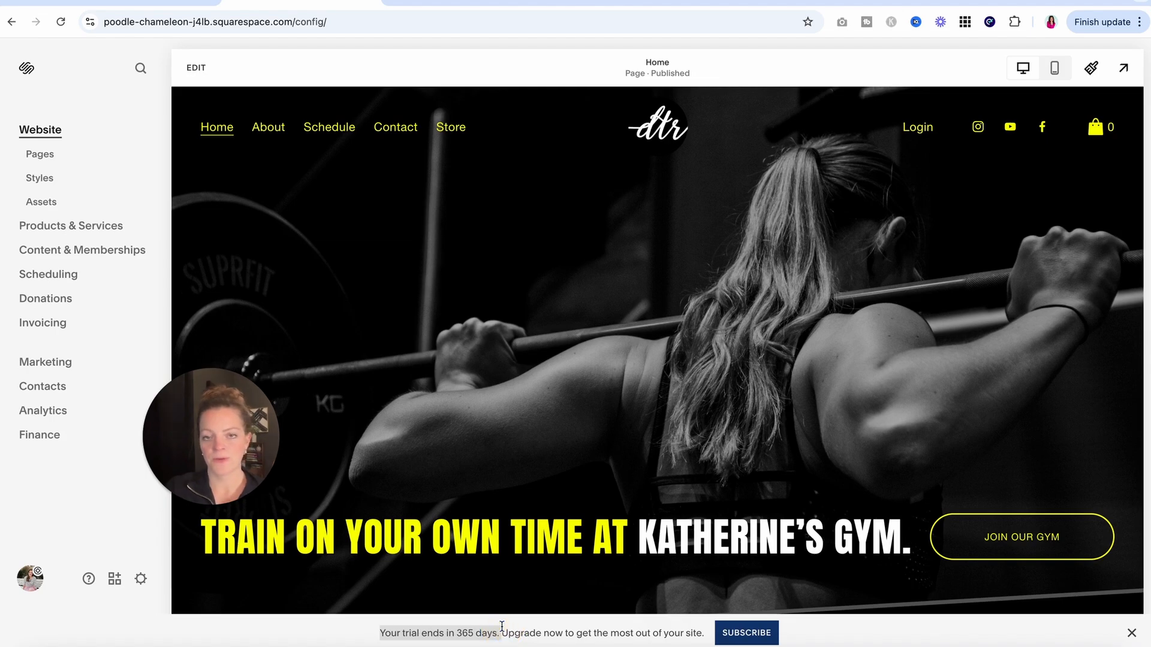